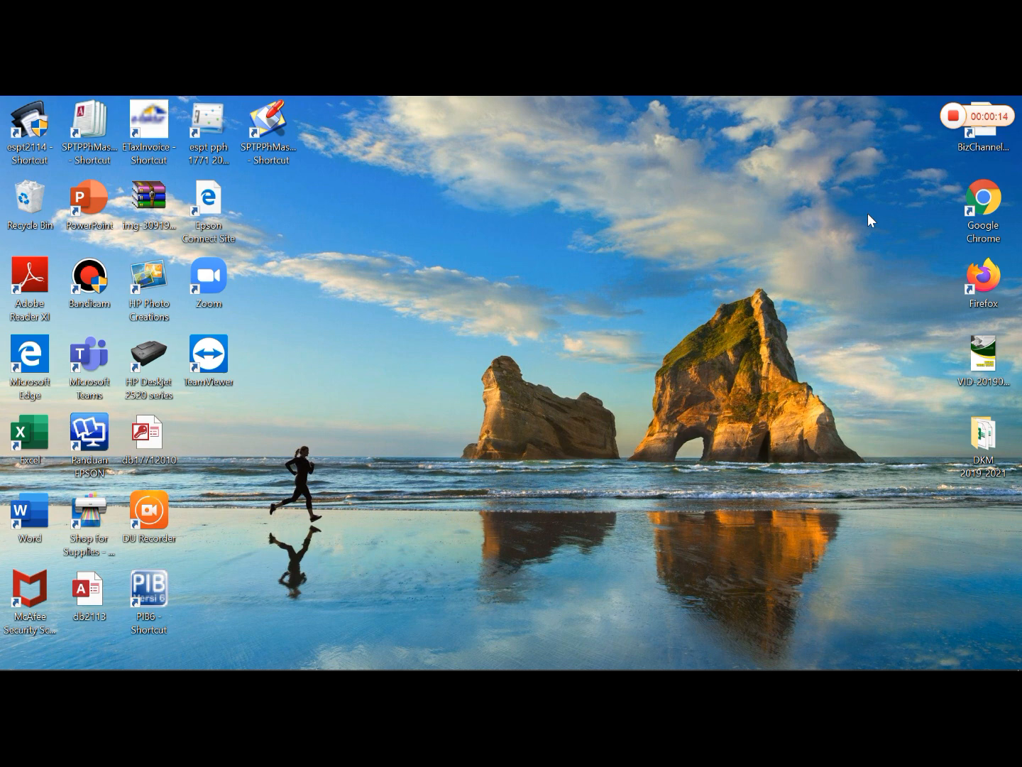
- Switch to the eSPT PPh Tahunan Wajib Pajak Badan application and open the taxpayer profile (Profil Wajib Pajak)
{"action": "mouse_move", "coordinate": [619, 659]}
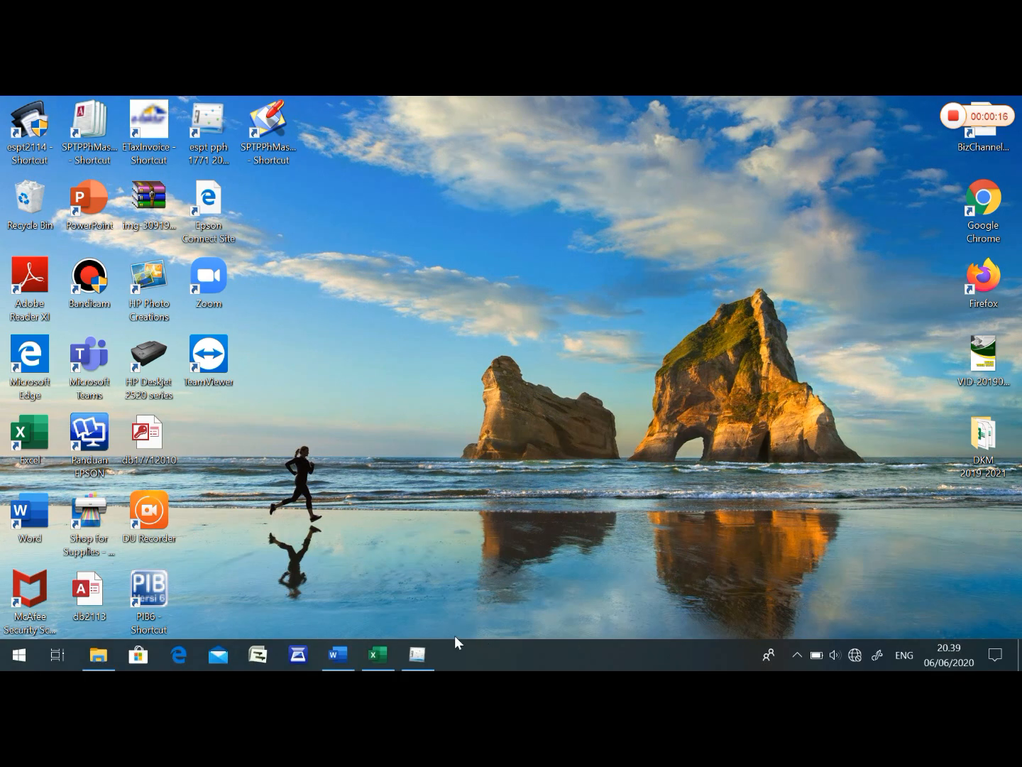
{"action": "left_click", "coordinate": [425, 653]}
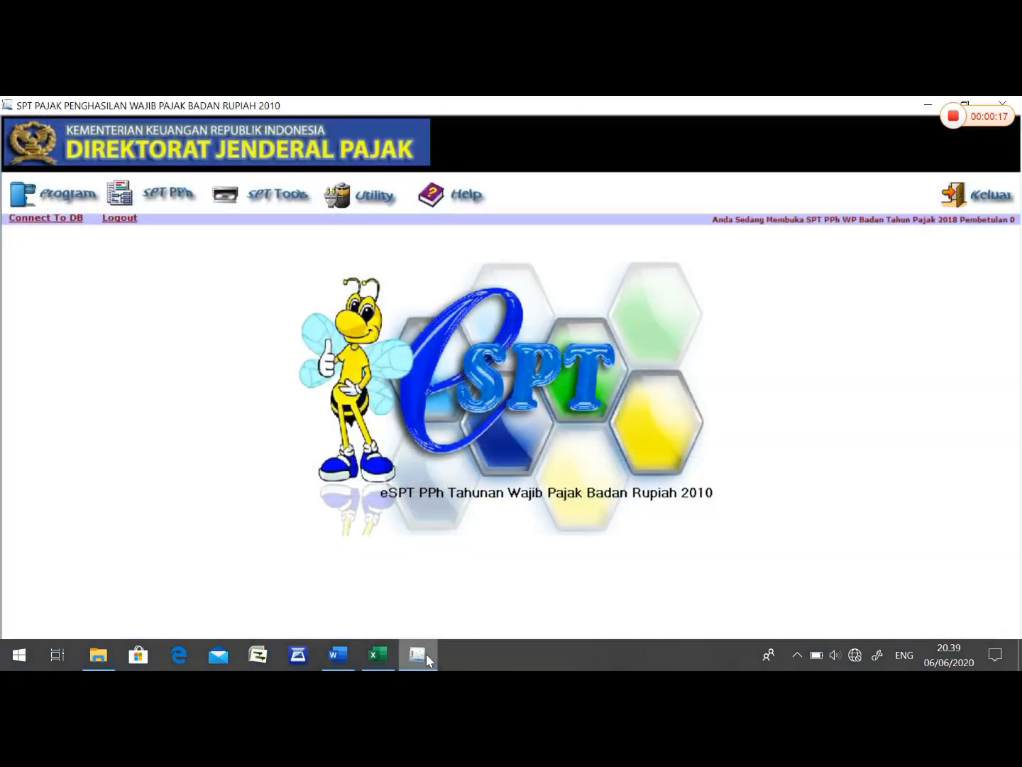
{"action": "left_click", "coordinate": [363, 207]}
{"action": "left_click", "coordinate": [372, 220]}
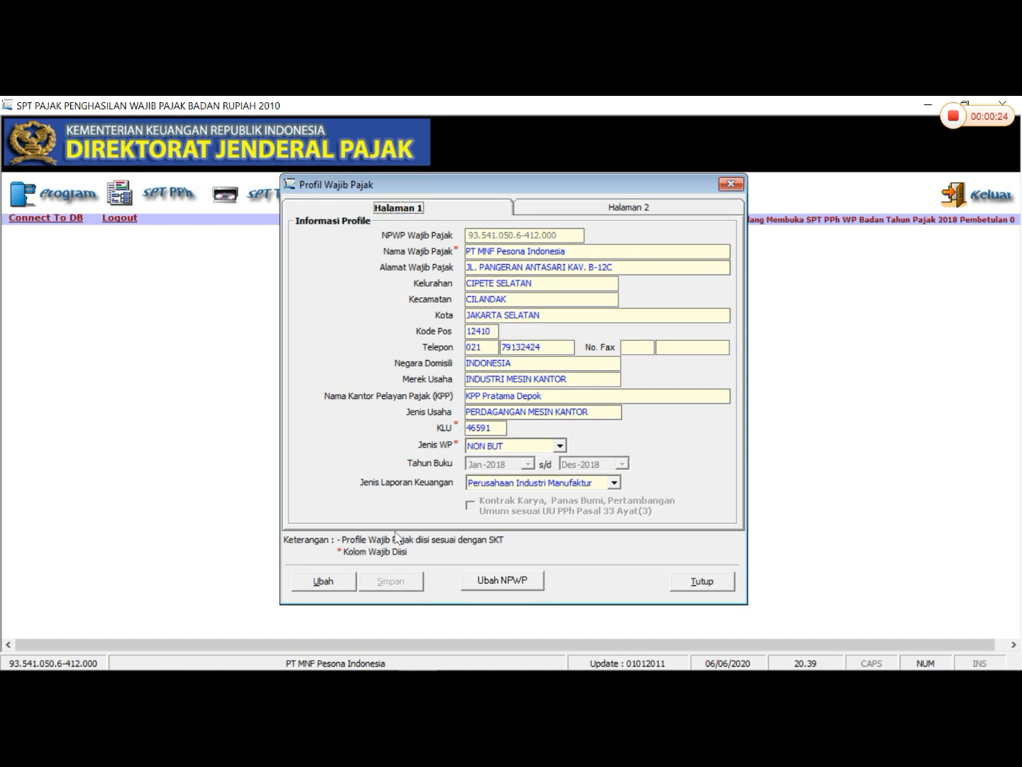
- Set Jenis Laporan Keuangan in the taxpayer profile to Perusahaan Dagang, save the change and close the profile
{"action": "left_click", "coordinate": [324, 581]}
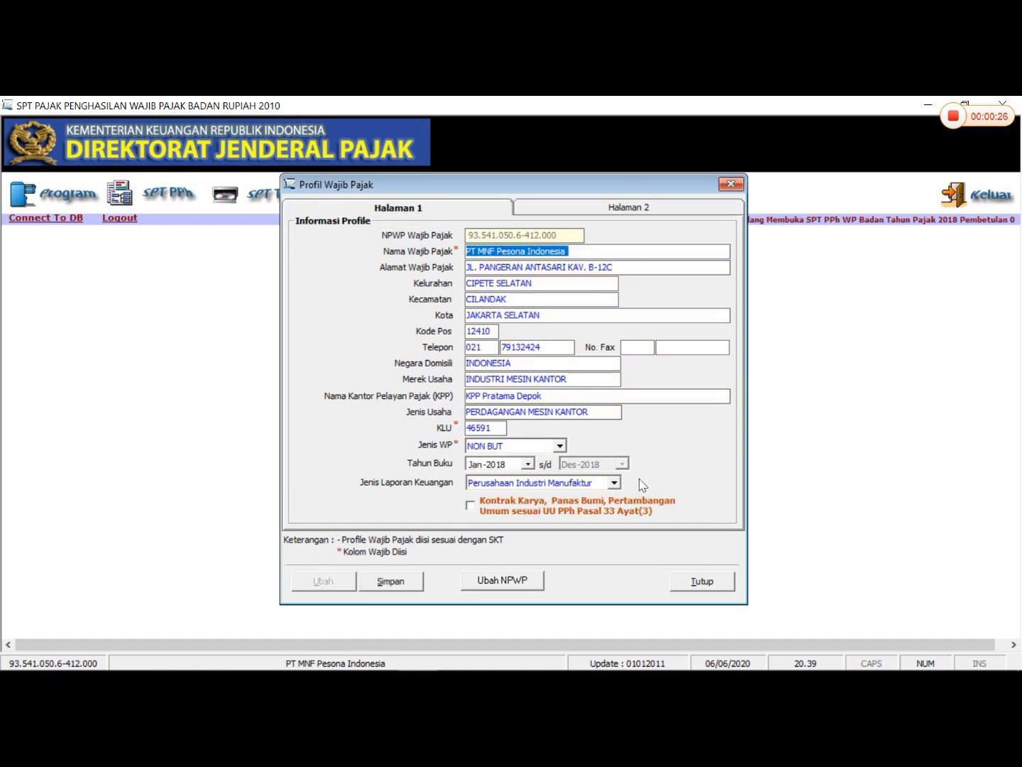
{"action": "left_click", "coordinate": [614, 483]}
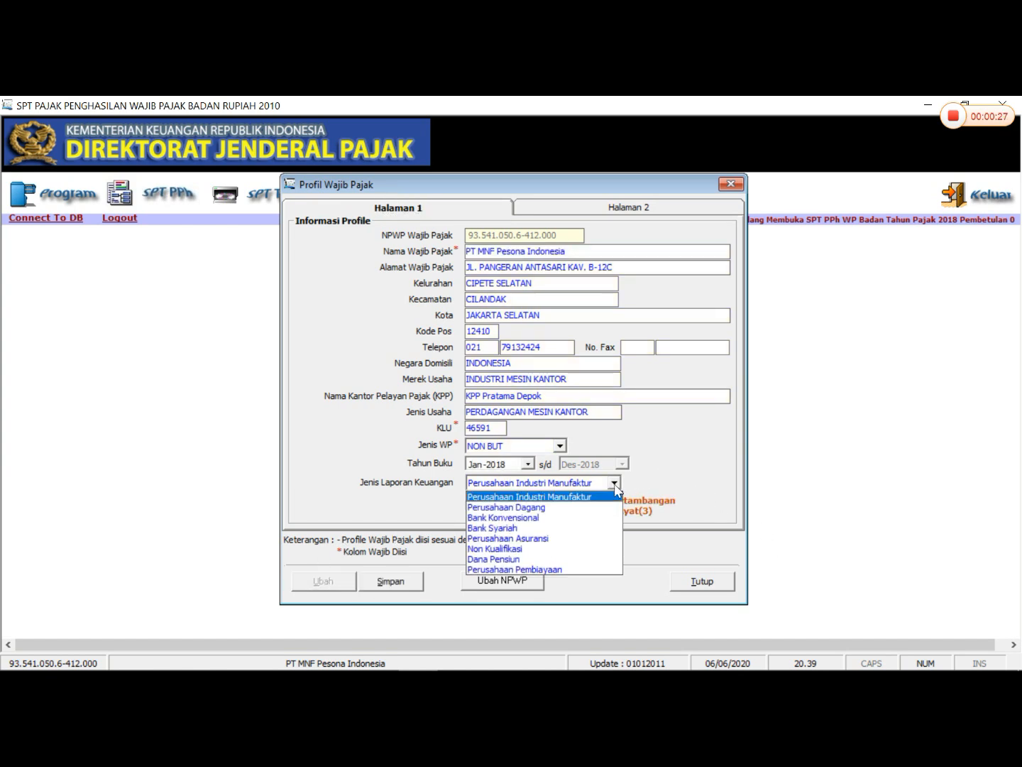
{"action": "left_click", "coordinate": [558, 507]}
{"action": "left_click", "coordinate": [399, 580]}
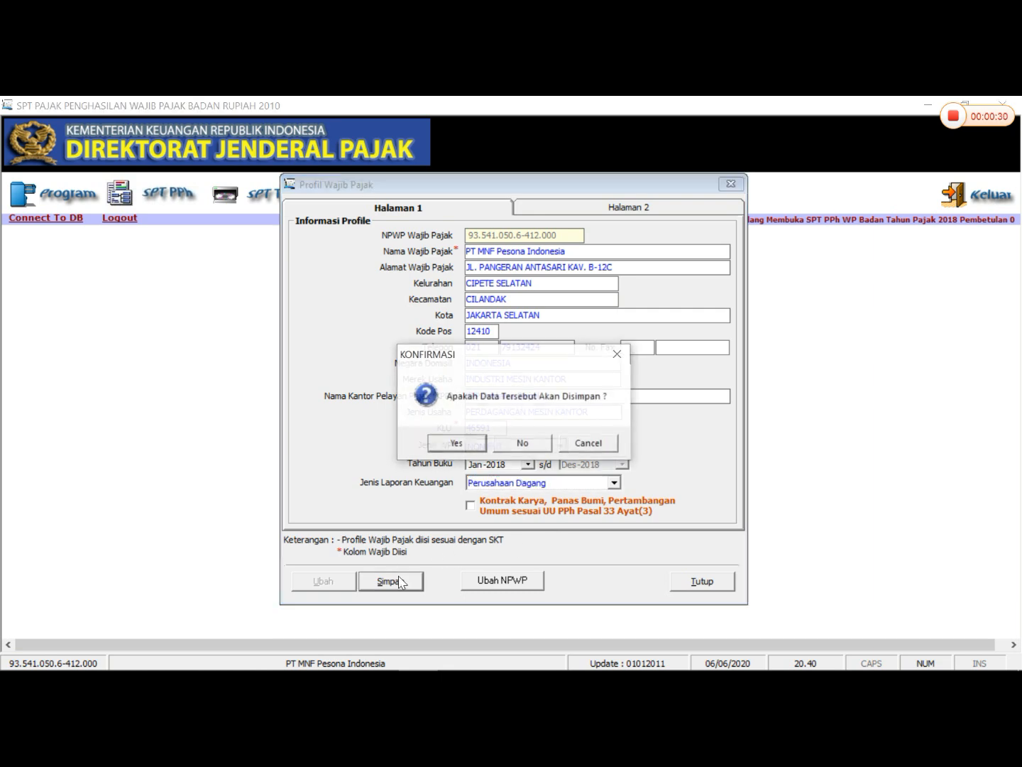
{"action": "left_click", "coordinate": [466, 446]}
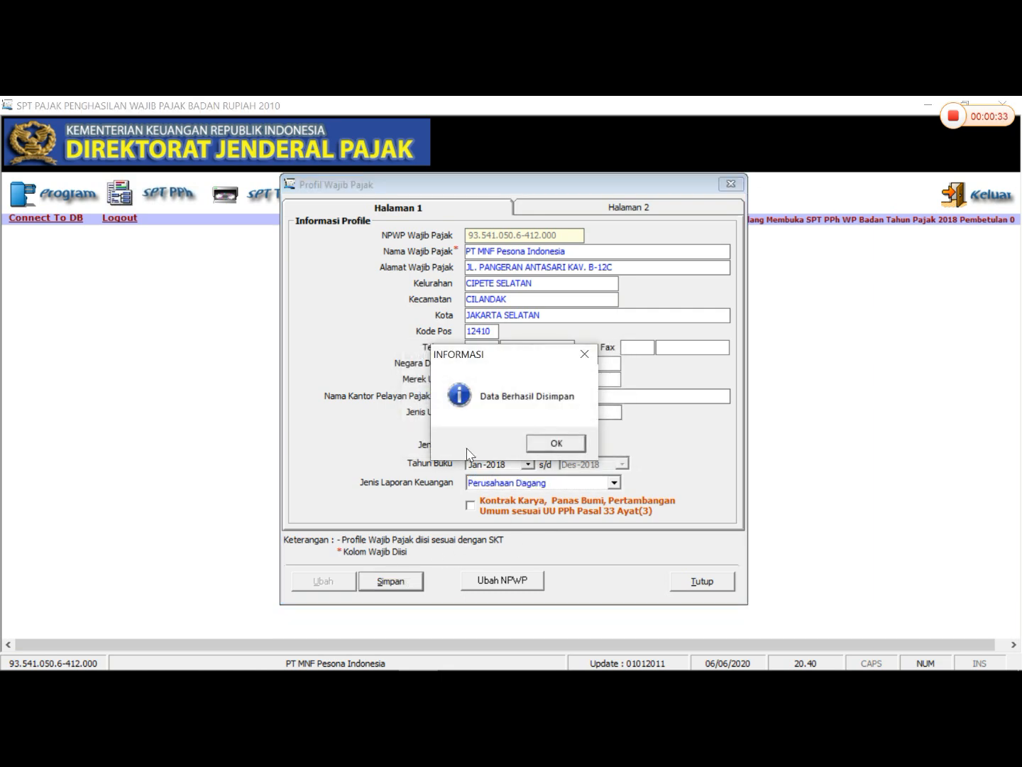
{"action": "left_click", "coordinate": [552, 455]}
{"action": "left_click", "coordinate": [731, 185]}
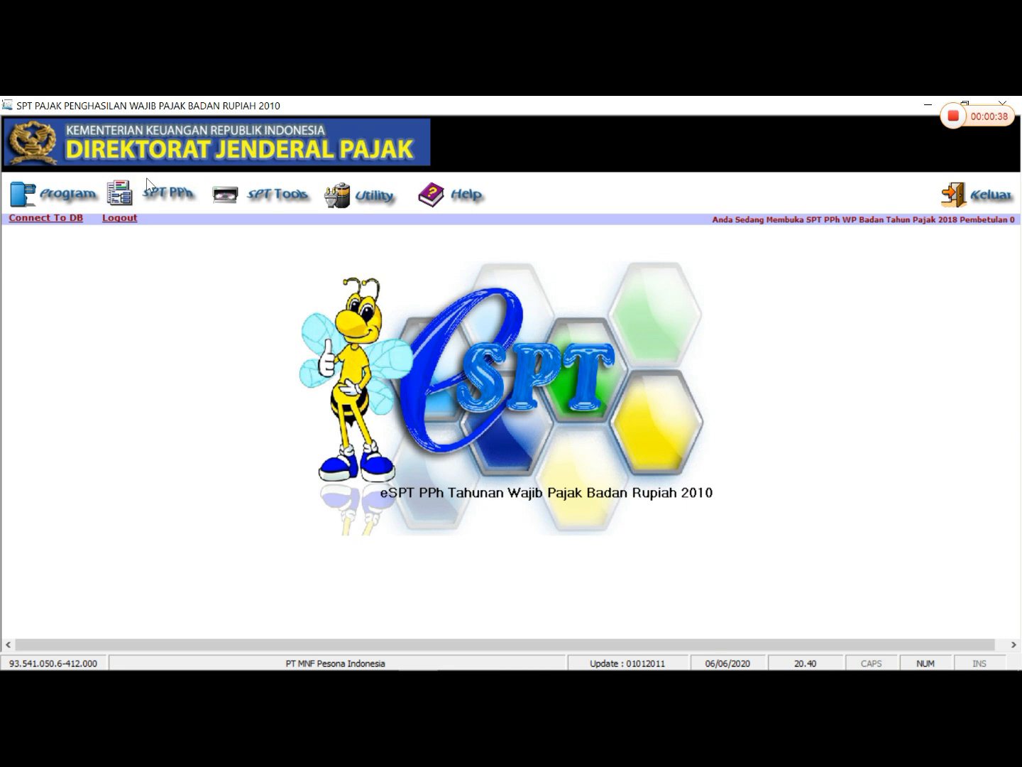
- Open the existing 2018 SPT with Pembetulan 0 and bring up its Transkrip Kutipan Elemen Laporan Keuangan form
{"action": "left_click", "coordinate": [60, 193]}
{"action": "left_click", "coordinate": [80, 243]}
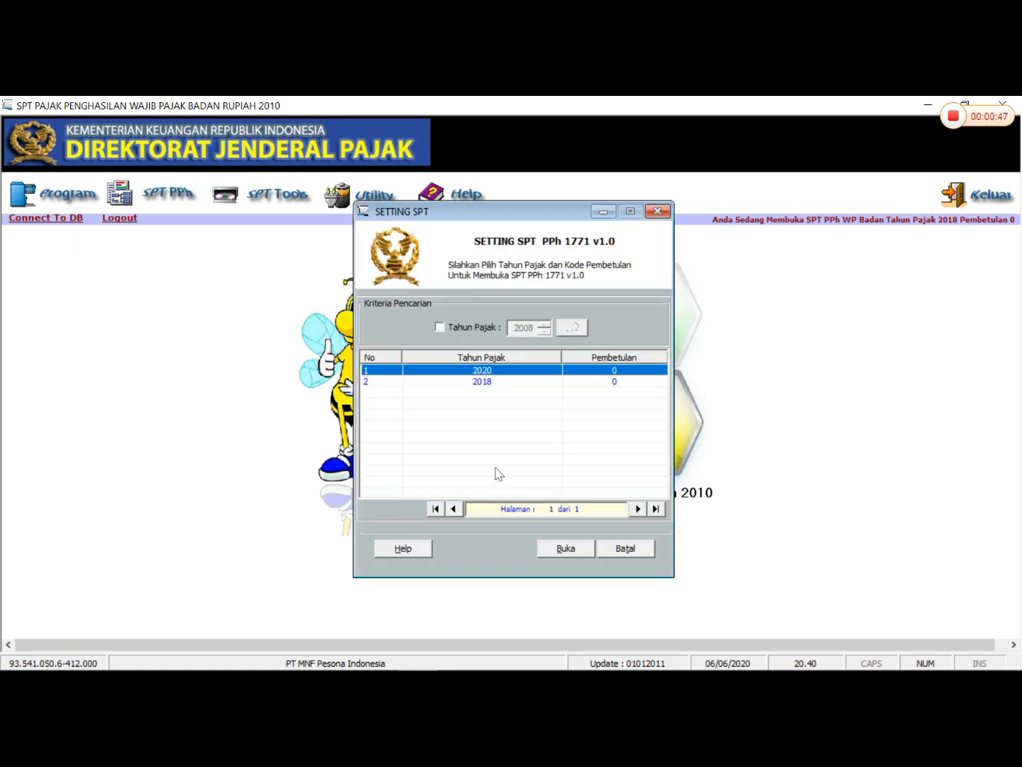
{"action": "left_click", "coordinate": [483, 383]}
{"action": "left_click", "coordinate": [565, 547]}
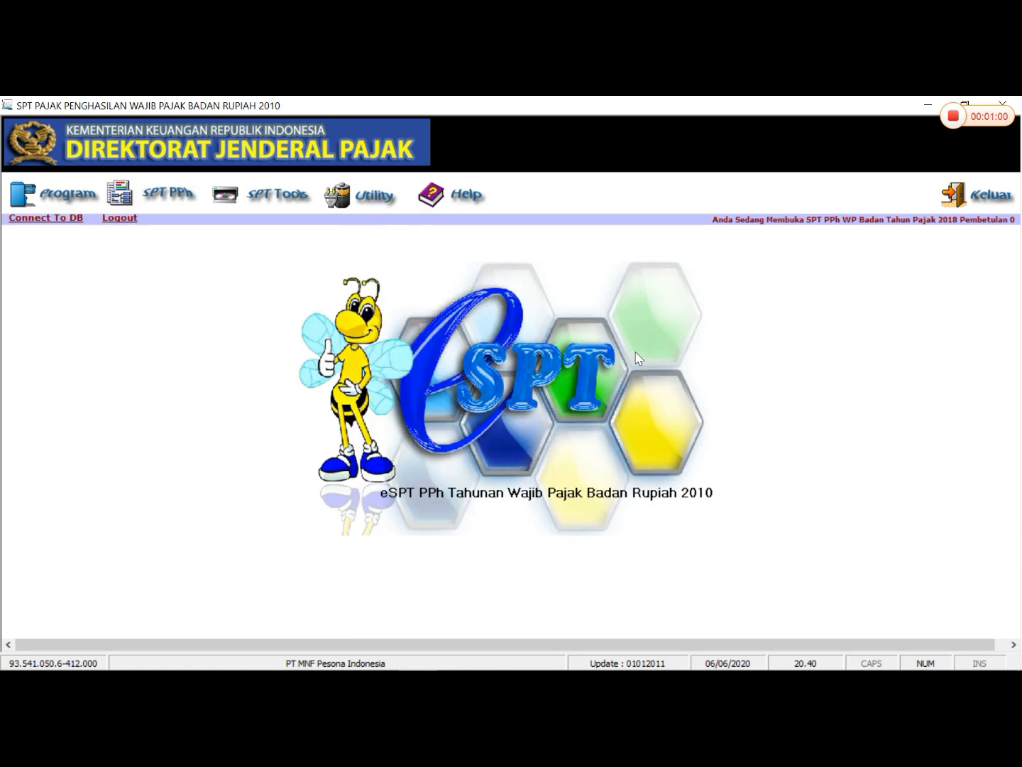
{"action": "left_click", "coordinate": [157, 197]}
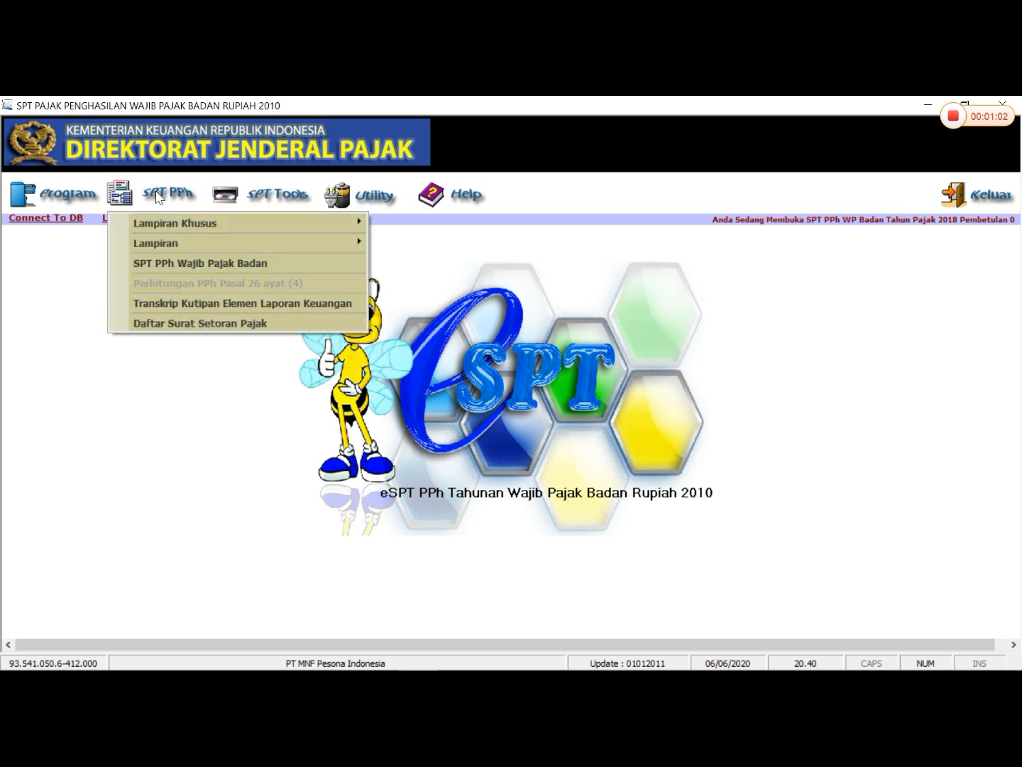
{"action": "left_click", "coordinate": [222, 306]}
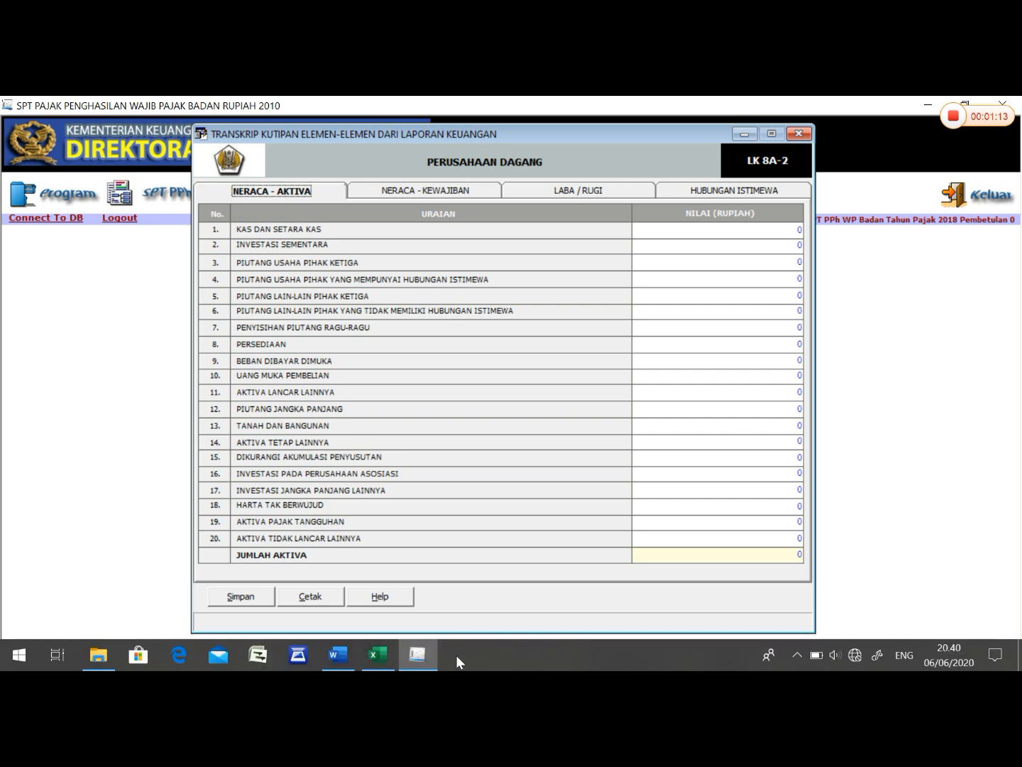
- Look up the 2018 balance sheet in Word and enter 2.450.000.000 for Kas dan Setara Kas in eSPT's Neraca - Aktiva transcript
{"action": "left_click", "coordinate": [337, 654]}
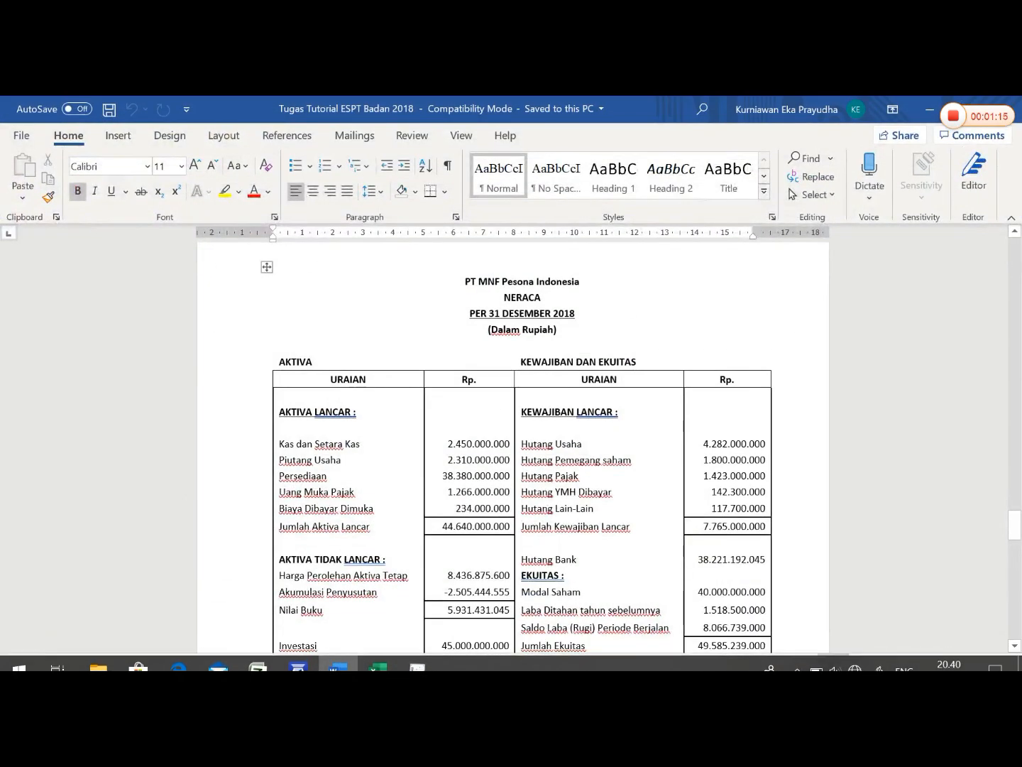
{"action": "scroll", "coordinate": [511, 440], "scroll_direction": "down", "scroll_amount": 2}
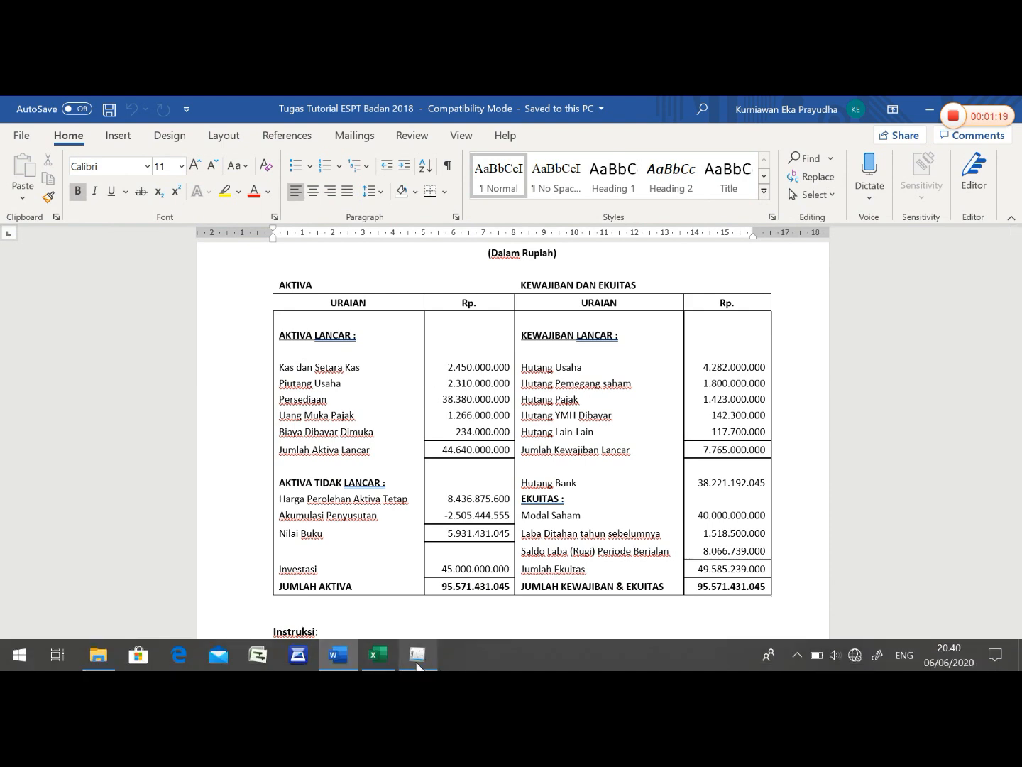
{"action": "left_click", "coordinate": [418, 665]}
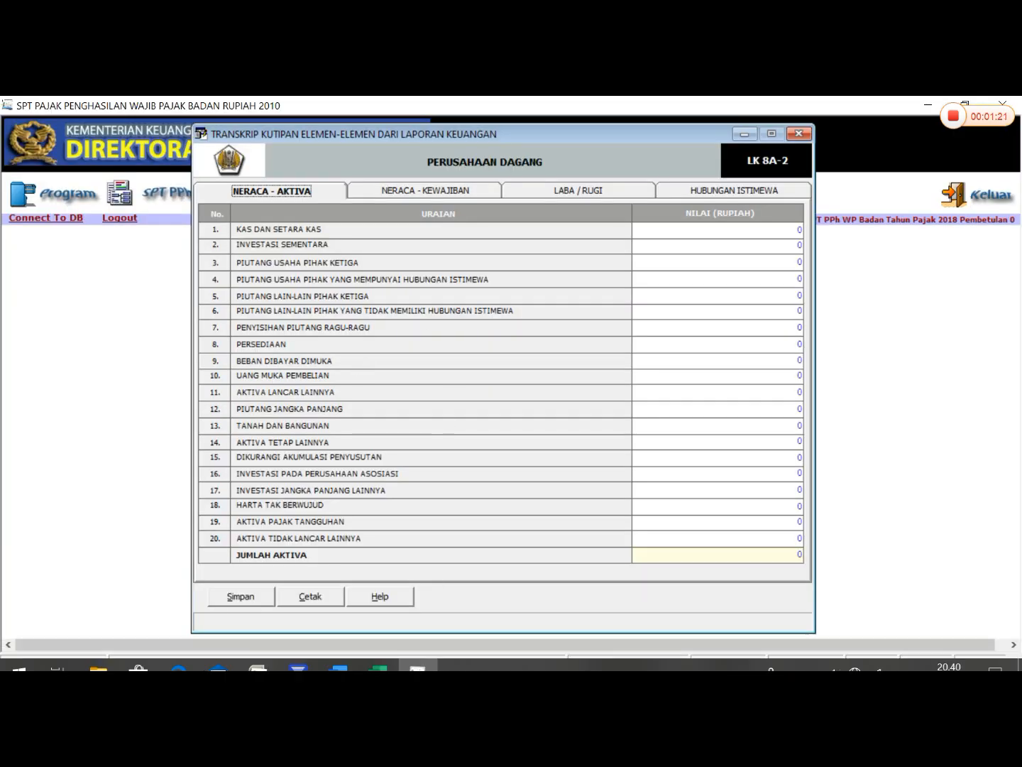
{"action": "key", "text": "Tab"}
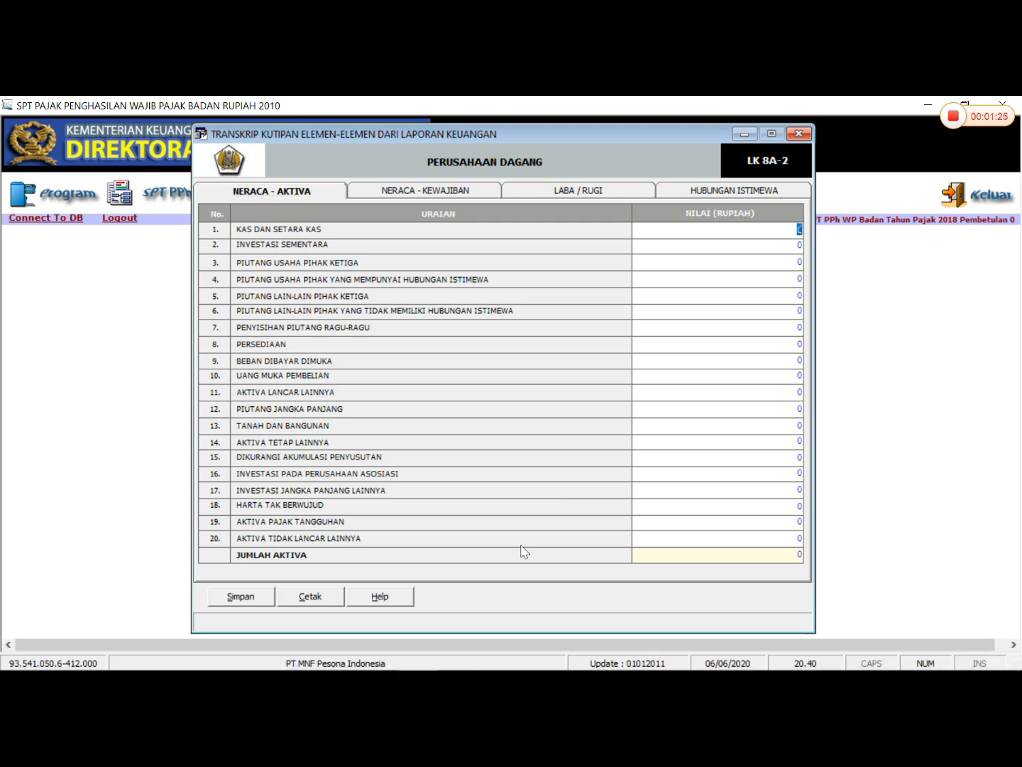
{"action": "type", "text": "2.450.000."}
{"action": "type", "text": "000"}
{"action": "key", "text": "Tab"}
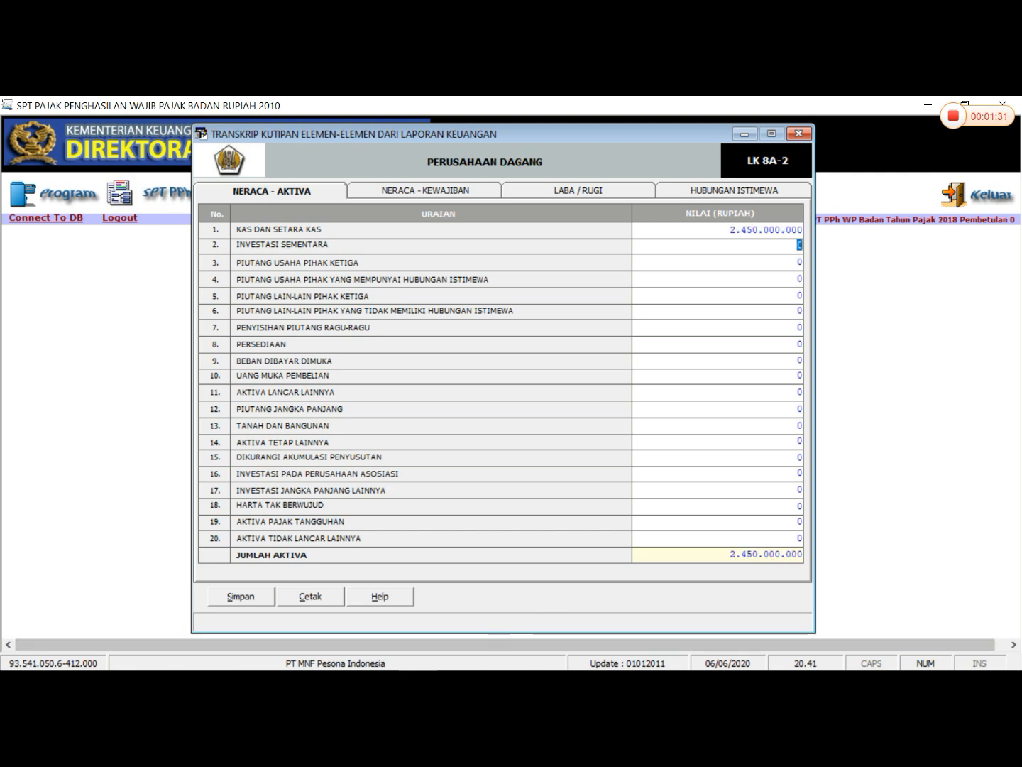
- Consult the Word balance sheet again and enter 2.310.000.000 for Piutang Usaha Pihak Ketiga in the eSPT transcript
{"action": "left_click", "coordinate": [339, 657]}
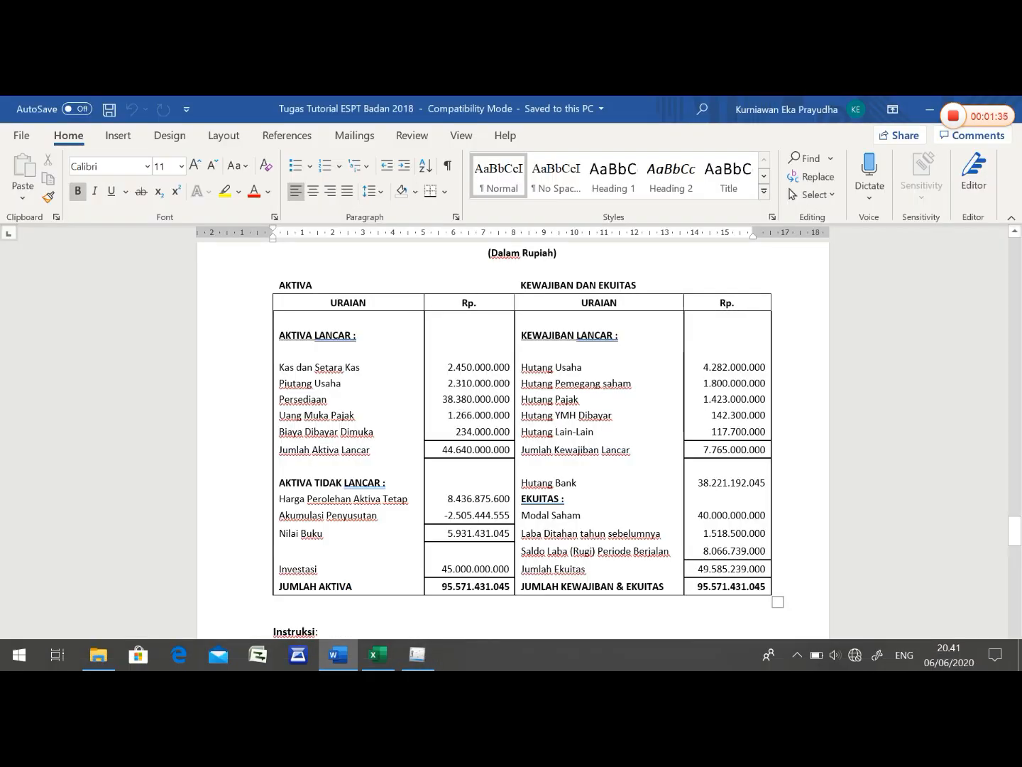
{"action": "left_click_drag", "start_coordinate": [469, 367], "coordinate": [735, 569]}
{"action": "left_click", "coordinate": [419, 657]}
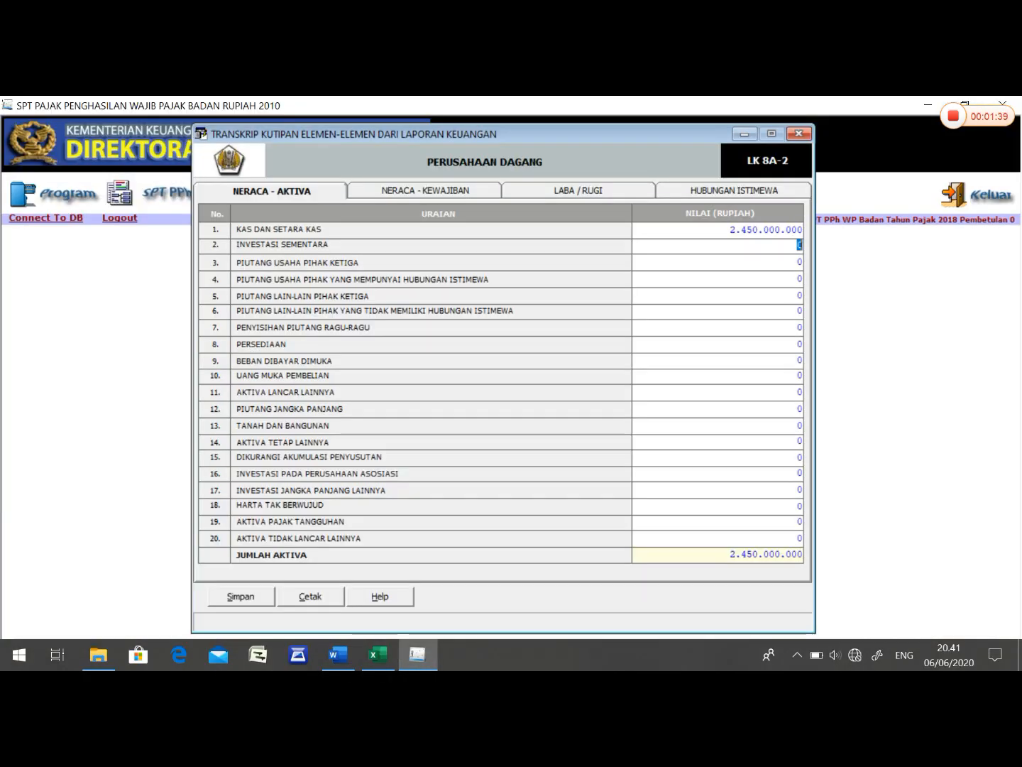
{"action": "left_click", "coordinate": [800, 262]}
{"action": "type", "text": "2.310.0"}
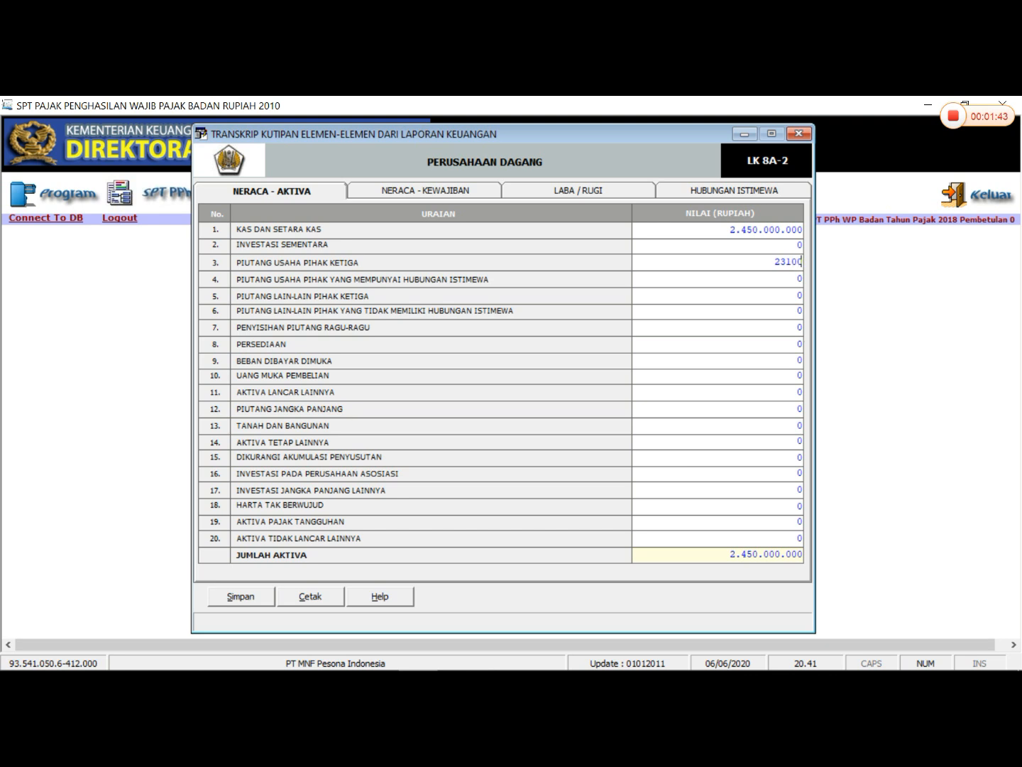
{"action": "type", "text": "00.000"}
{"action": "key", "text": "Return"}
- Enter 38.380.000.000 for Persediaan and 234.000.000 for Beban Dibayar Dimuka
{"action": "left_click", "coordinate": [799, 345]}
{"action": "type", "text": "38.380.000.000"}
{"action": "key", "text": "Tab"}
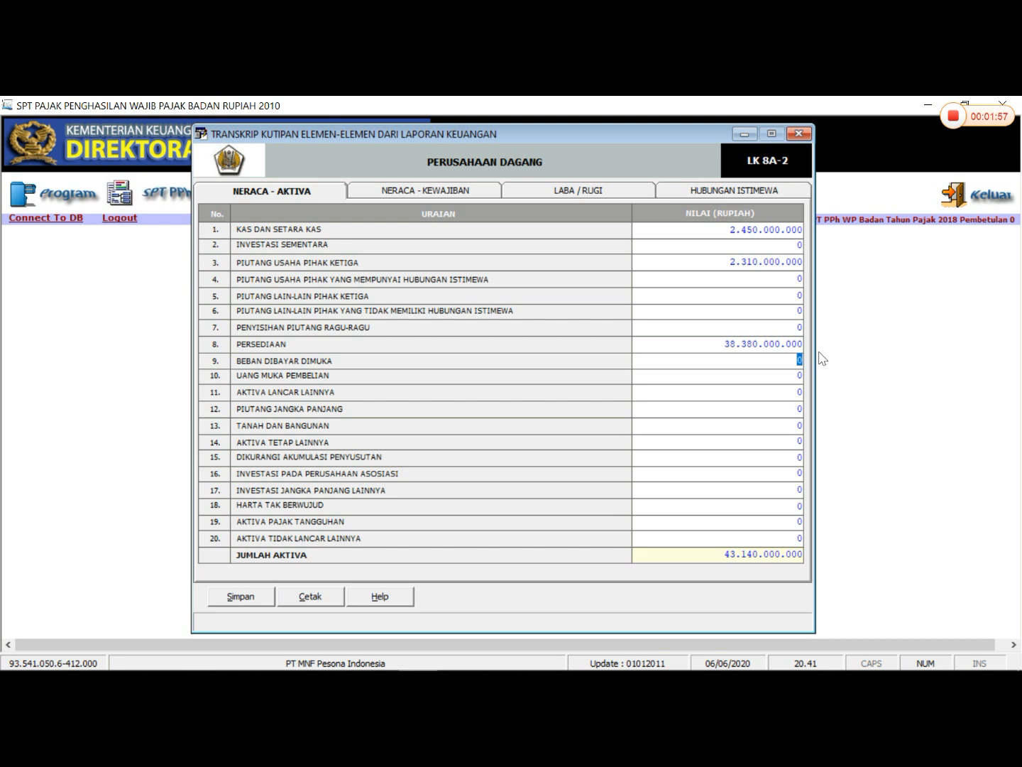
{"action": "type", "text": "234000000"}
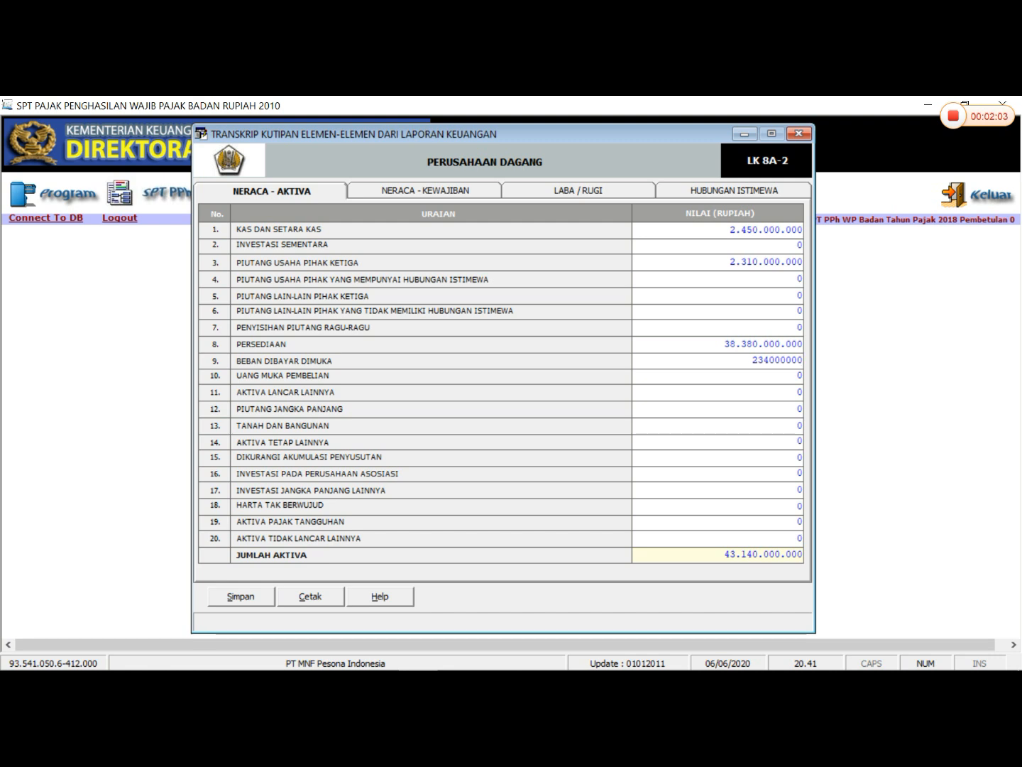
{"action": "key", "text": "Return"}
{"action": "key", "text": "Return"}
- Enter 1.266.000.000 for Aktiva Lancar Lainnya and 8.436.875.600 for Aktiva Tetap Lainnya
{"action": "type", "text": "1266"}
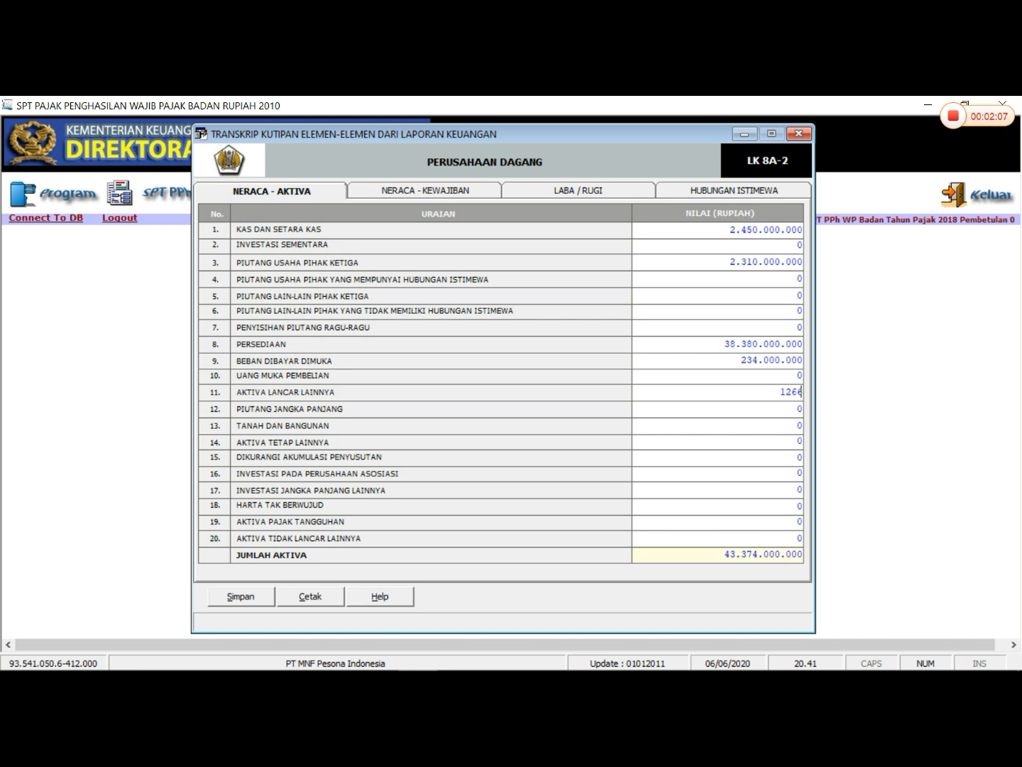
{"action": "type", "text": "000000"}
{"action": "left_click_drag", "start_coordinate": [796, 441], "coordinate": [808, 442]}
{"action": "type", "text": "8436875600"}
{"action": "key", "text": "Tab"}
{"action": "key", "text": "Tab"}
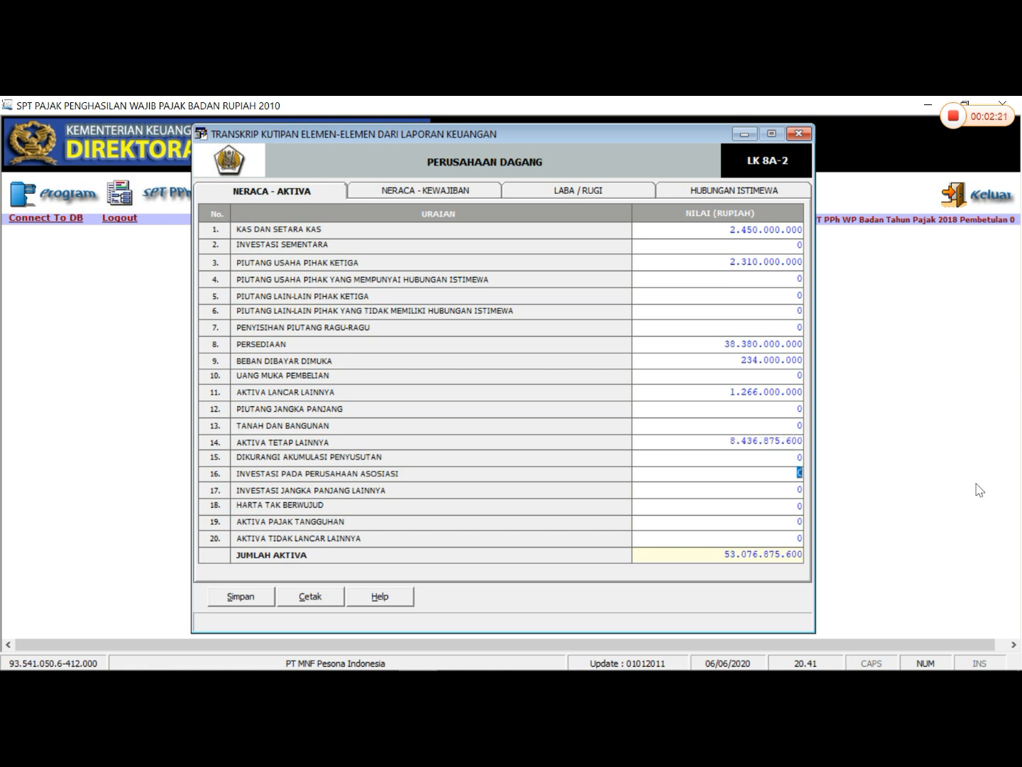
- Enter 2.505.444.555 as the accumulated depreciation (Dikurangi Akumulasi Penyusutan)
{"action": "key", "text": "shift+Tab"}
{"action": "type", "text": "25"}
{"action": "type", "text": "05"}
{"action": "type", "text": "44445"}
{"action": "key", "text": "BackSpace"}
{"action": "key", "text": "BackSpace"}
{"action": "type", "text": "555"}
{"action": "key", "text": "Return"}
{"action": "key", "text": "Return"}
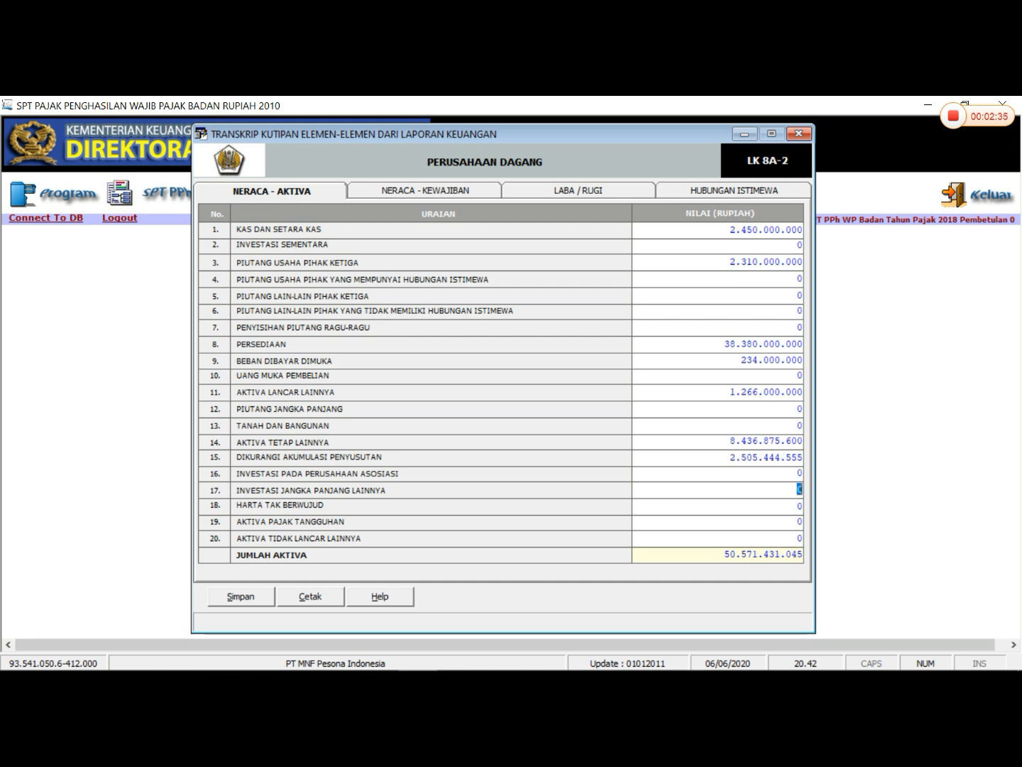
- Enter 45.000.000.000 for Investasi Jangka Panjang Lainnya on the assets page
{"action": "type", "text": "45000000000"}
{"action": "key", "text": "Return"}
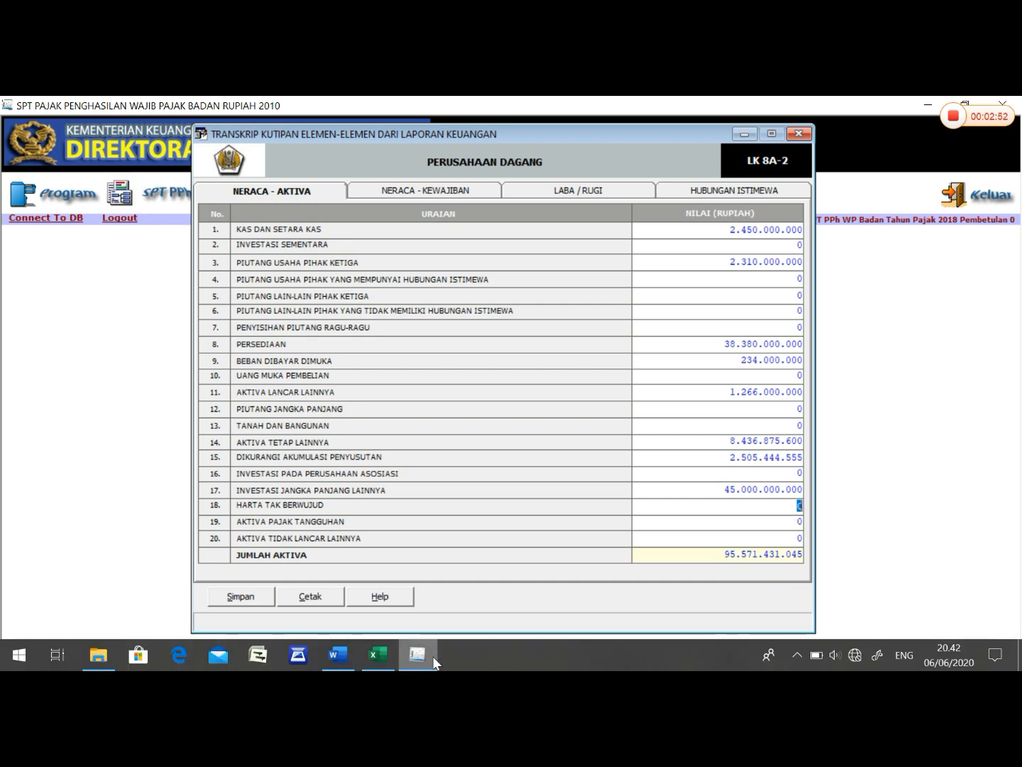
- Check Jumlah Aktiva against the Word balance sheet, and return to the eSPT transcript at its Neraca - Kewajiban page
{"action": "left_click", "coordinate": [338, 654]}
{"action": "left_click", "coordinate": [487, 550]}
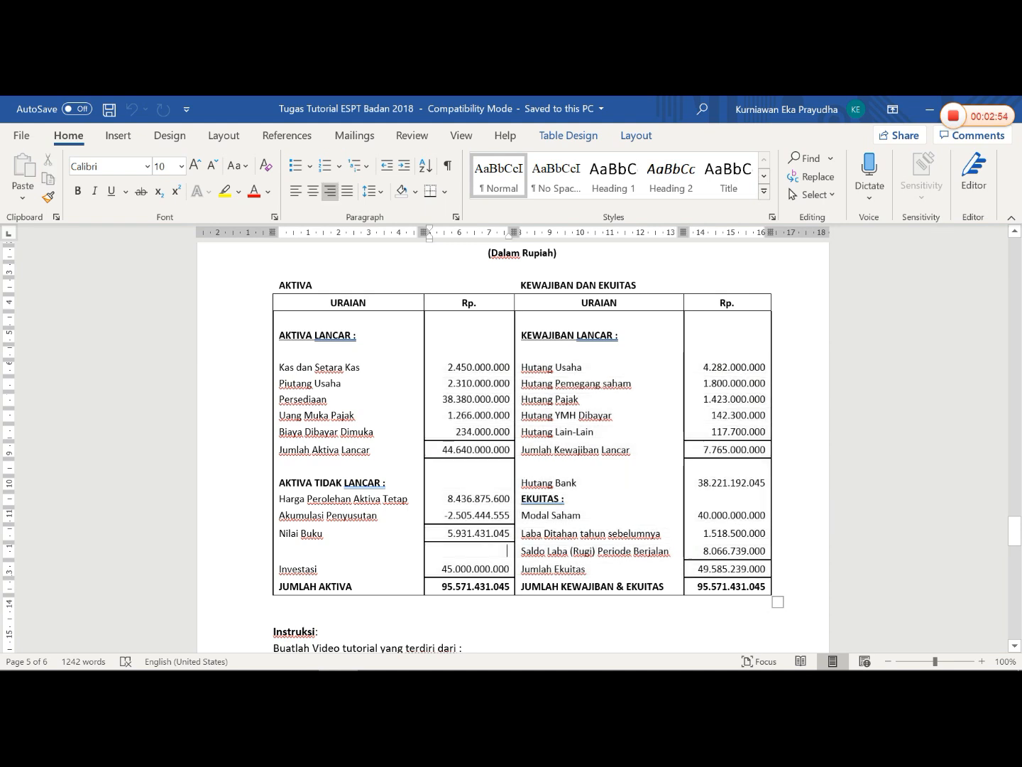
{"action": "left_click_drag", "start_coordinate": [441, 585], "coordinate": [521, 587]}
{"action": "left_click", "coordinate": [572, 482]}
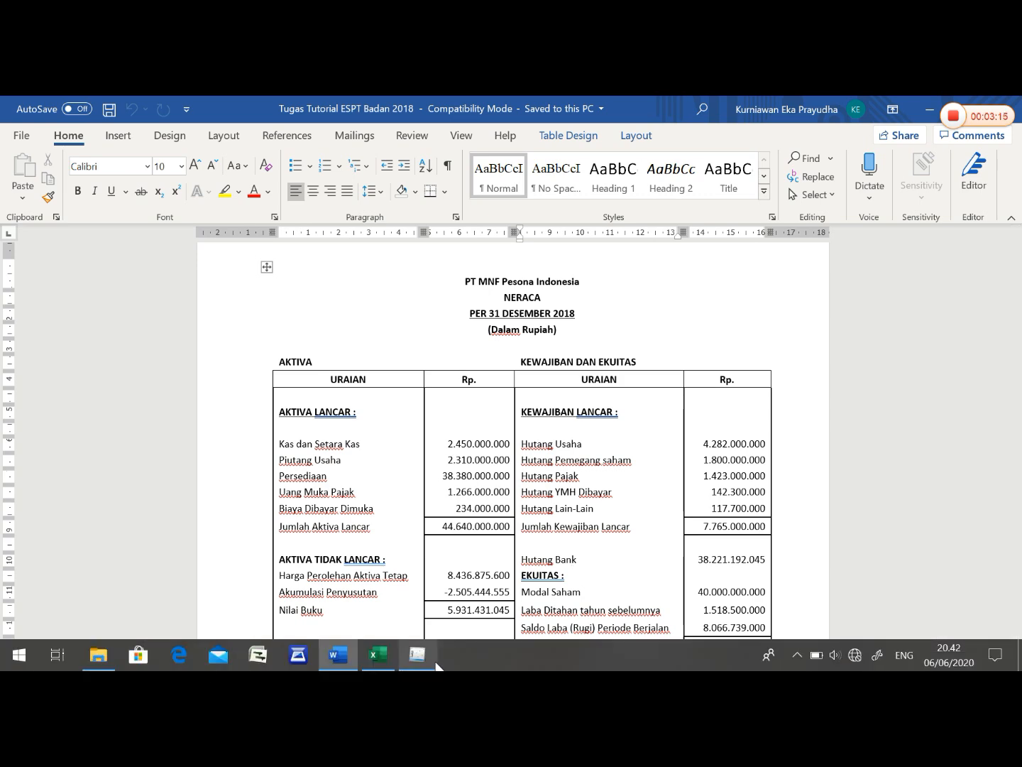
{"action": "left_click", "coordinate": [435, 663]}
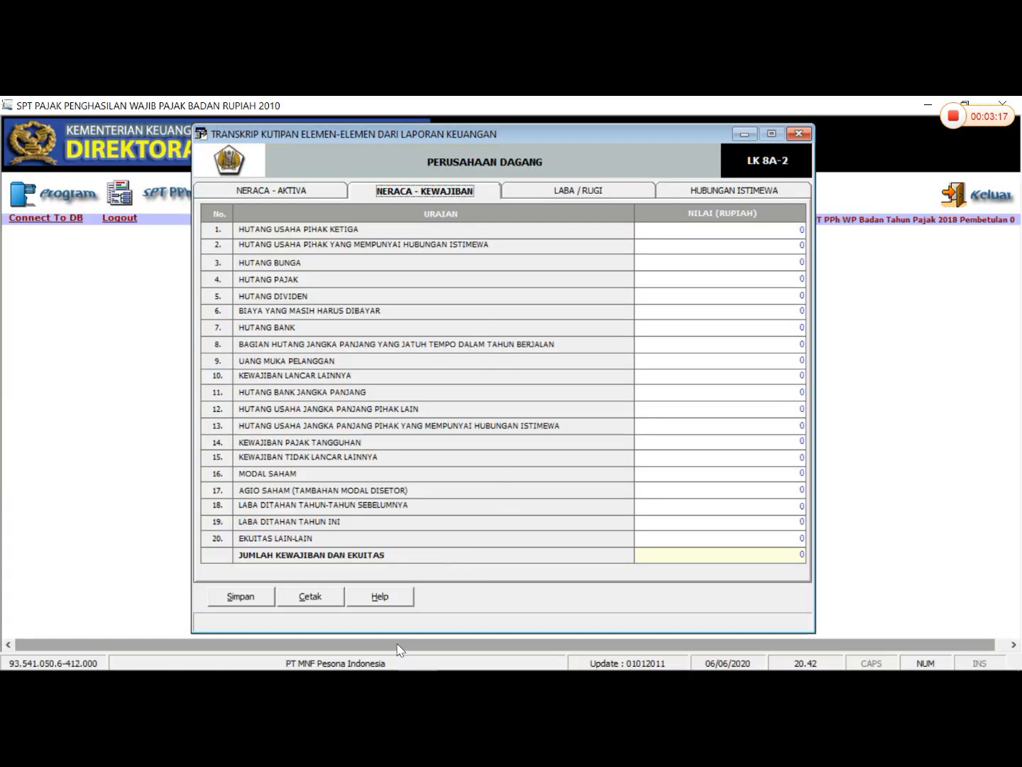
- Consult the liabilities in the Word balance sheet and enter 4.282.000.000 for Hutang Usaha Pihak Ketiga in eSPT
{"action": "left_click", "coordinate": [337, 662]}
{"action": "scroll", "coordinate": [511, 440], "scroll_direction": "down", "scroll_amount": 2}
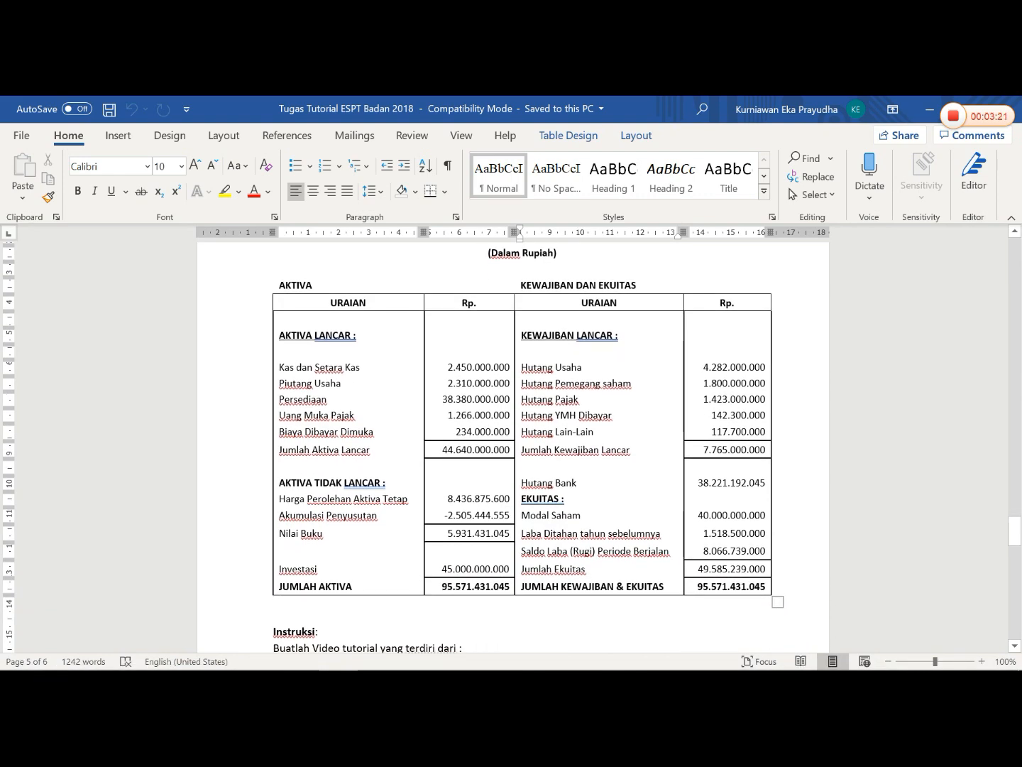
{"action": "left_click", "coordinate": [431, 656]}
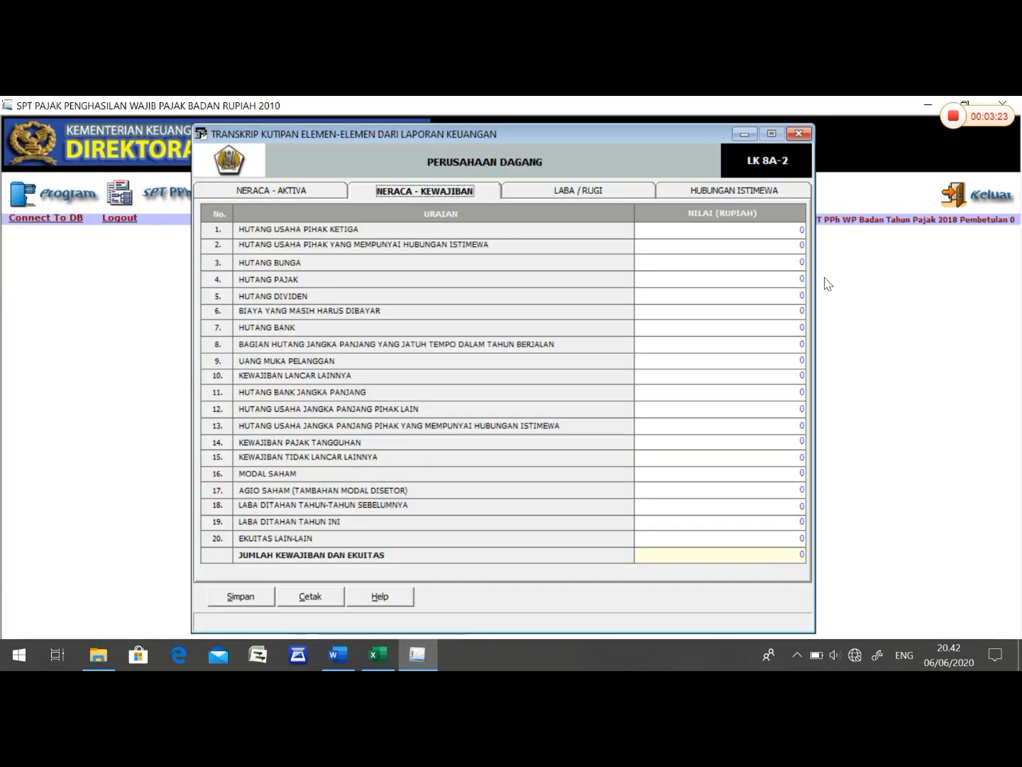
{"action": "left_click", "coordinate": [772, 226]}
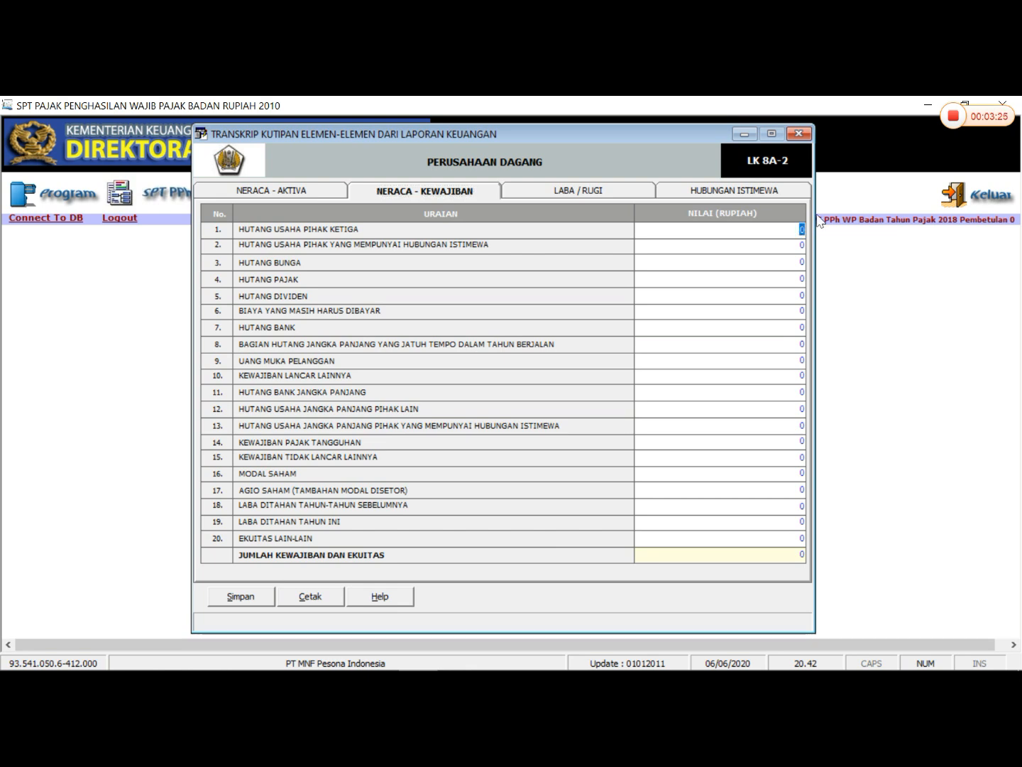
{"action": "type", "text": "4282"}
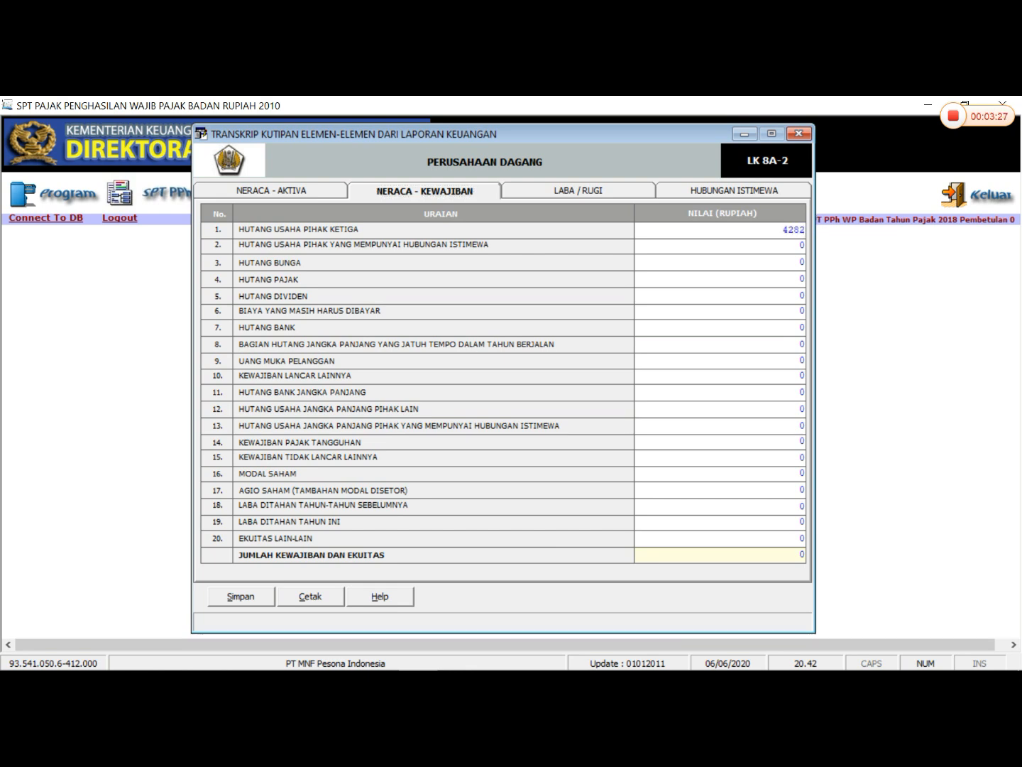
{"action": "type", "text": "000000"}
{"action": "key", "text": "Return"}
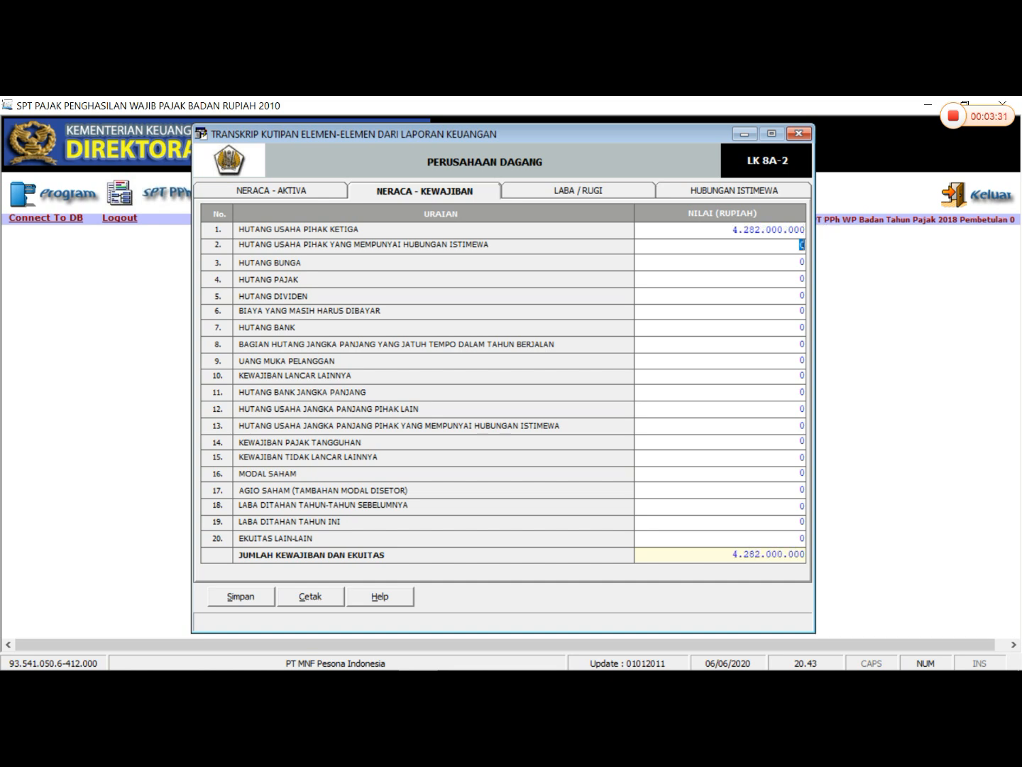
- Enter 1.800.000.000 for Hutang Usaha Pihak yang Mempunyai Hubungan Istimewa
{"action": "type", "text": "18000-"}
{"action": "key", "text": "BackSpace"}
{"action": "type", "text": "00000"}
{"action": "key", "text": "Return"}
{"action": "key", "text": "Return"}
- Enter 1.423.000.000 for Hutang Pajak on the liabilities page
{"action": "left_click_drag", "start_coordinate": [801, 278], "coordinate": [817, 278]}
{"action": "type", "text": "1423000000"}
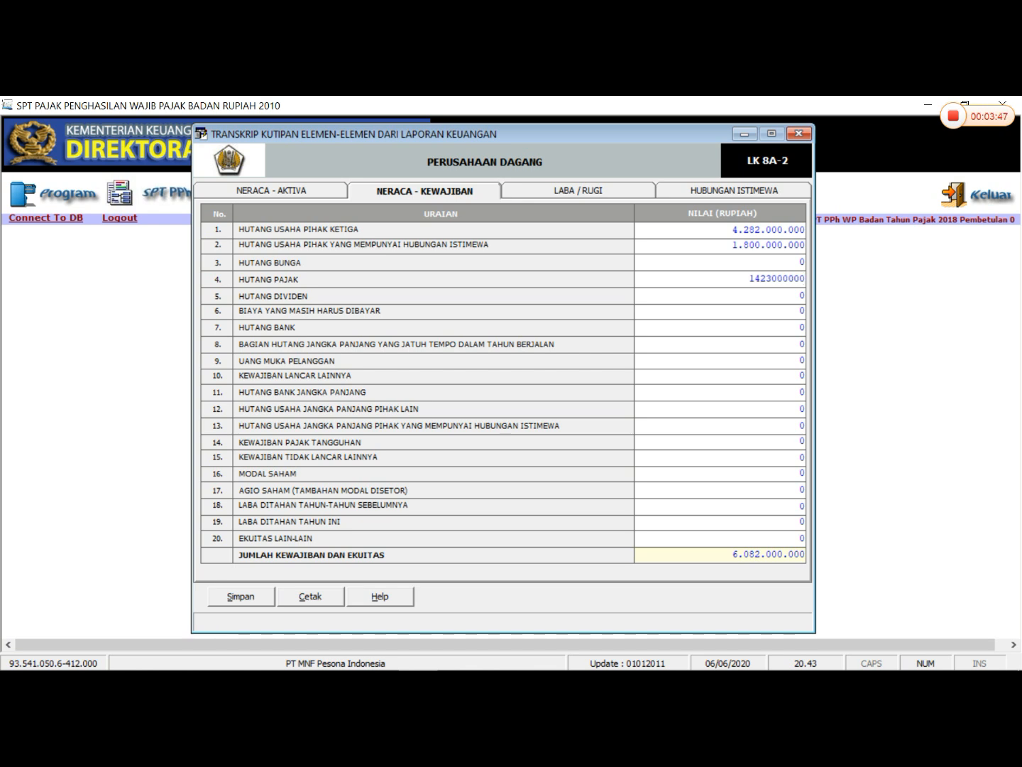
- Enter 142.300.000 for Biaya yang Masih Harus Dibayar on the liabilities page
{"action": "key", "text": "Return"}
{"action": "left_click_drag", "start_coordinate": [800, 309], "coordinate": [813, 317]}
{"action": "type", "text": "142"}
{"action": "type", "text": "300000"}
{"action": "key", "text": "Return"}
- Enter 38.221.192.045 for Hutang Bank on the liabilities page
{"action": "left_click_drag", "start_coordinate": [801, 327], "coordinate": [818, 331]}
{"action": "type", "text": "38"}
{"action": "type", "text": "221192"}
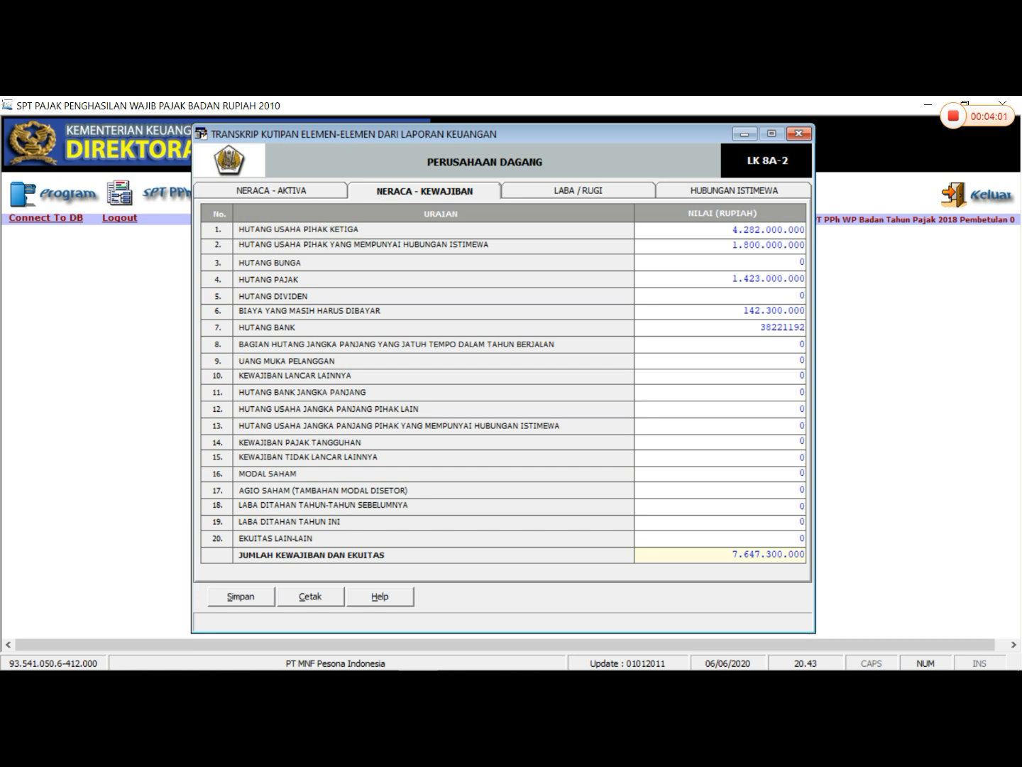
{"action": "type", "text": "045"}
- Enter 117.700.000 for Kewajiban Lancar Lainnya on the liabilities page
{"action": "double_click", "coordinate": [801, 375]}
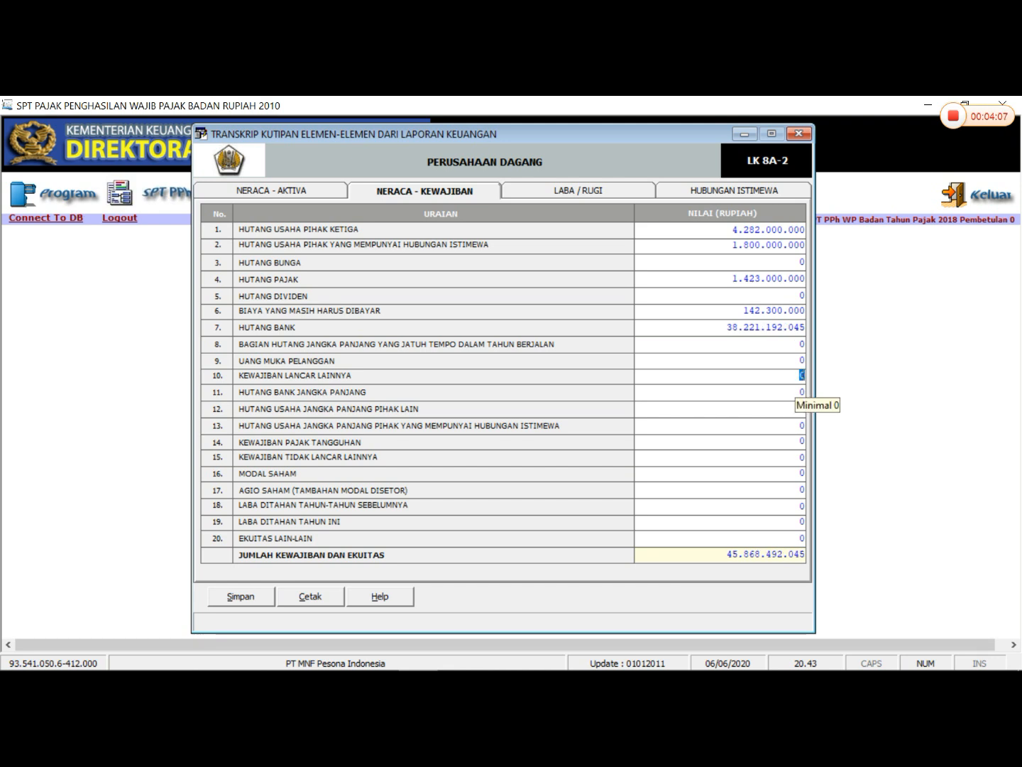
{"action": "type", "text": "117700000"}
{"action": "key", "text": "Return"}
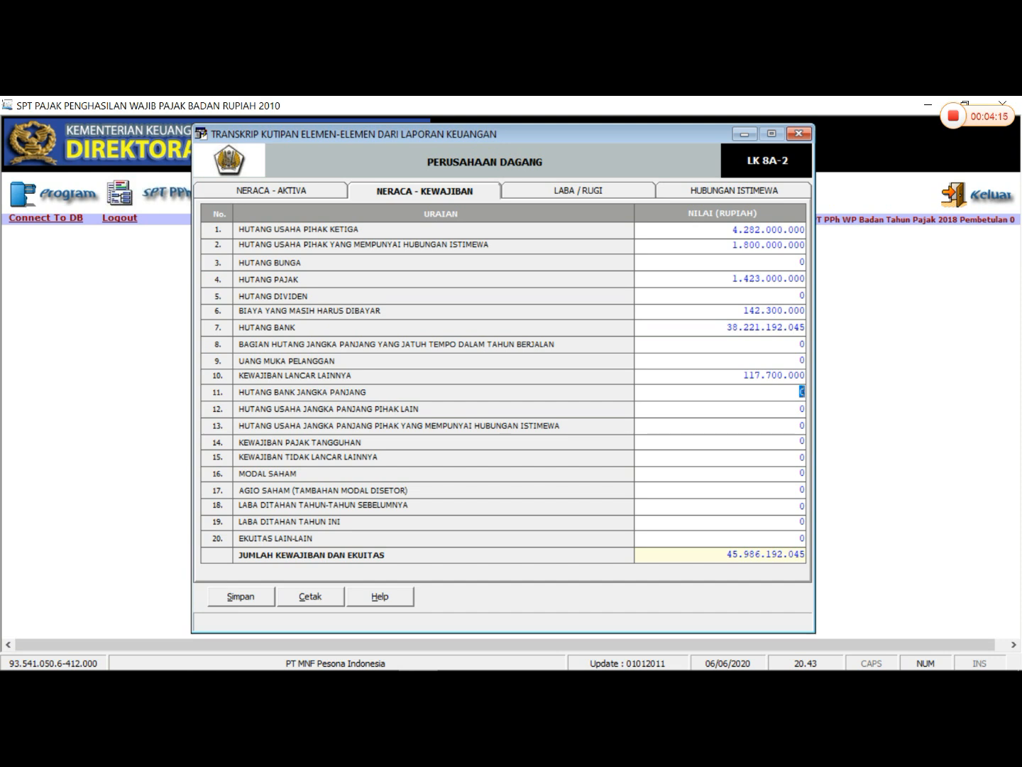
- Enter 40.000.000.000 for Modal Saham in the equity rows
{"action": "left_click", "coordinate": [803, 473]}
{"action": "type", "text": "4000000"}
{"action": "key", "text": "Return"}
{"action": "key", "text": "Return"}
- Enter 1.518.500.000 for Laba Ditahan Tahun-Tahun Sebelumnya and 8.066.739.000 for Laba Ditahan Tahun Ini
{"action": "type", "text": "1518500000"}
{"action": "key", "text": "Tab"}
{"action": "type", "text": "8066"}
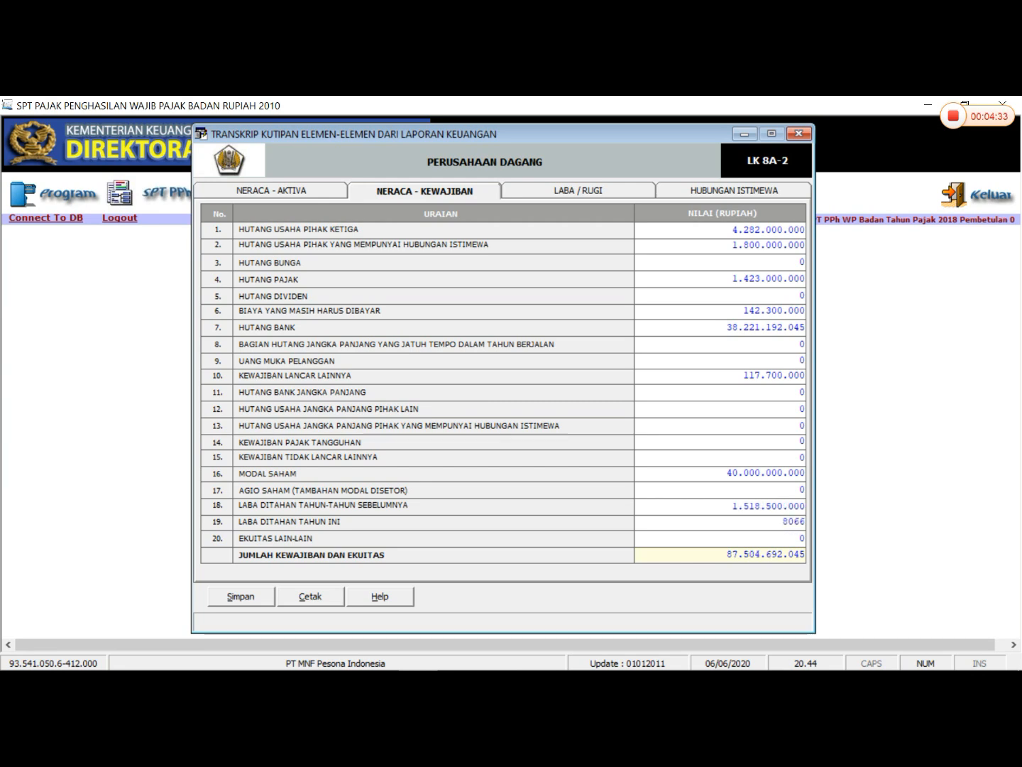
{"action": "type", "text": "739000"}
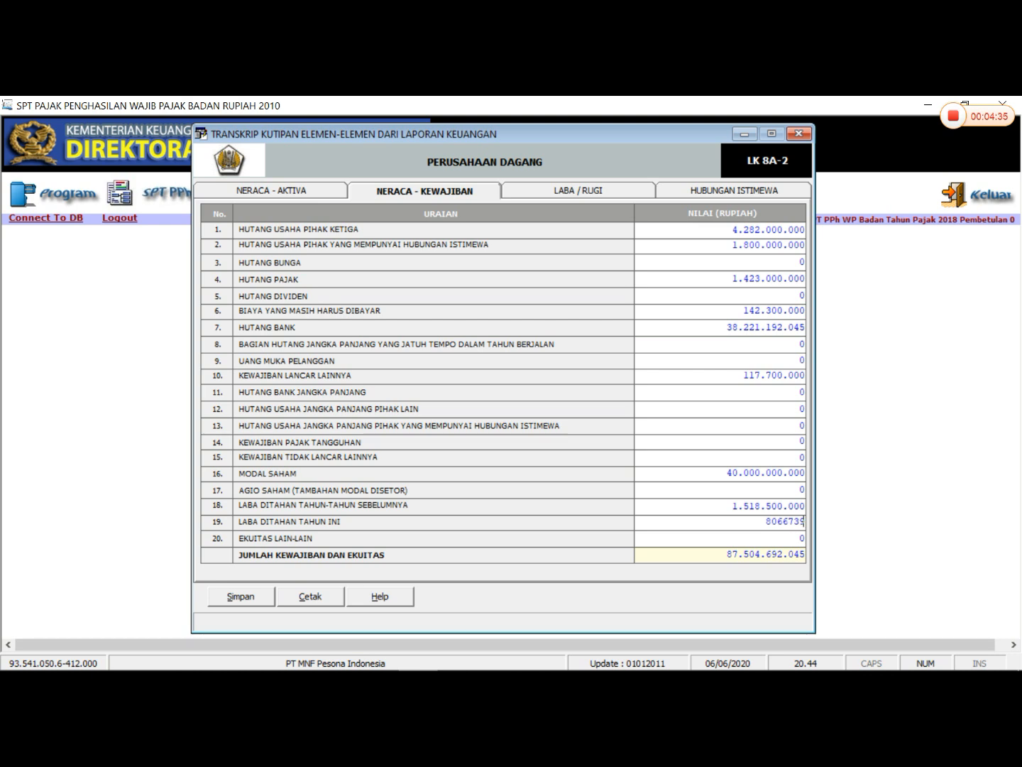
{"action": "key", "text": "Tab"}
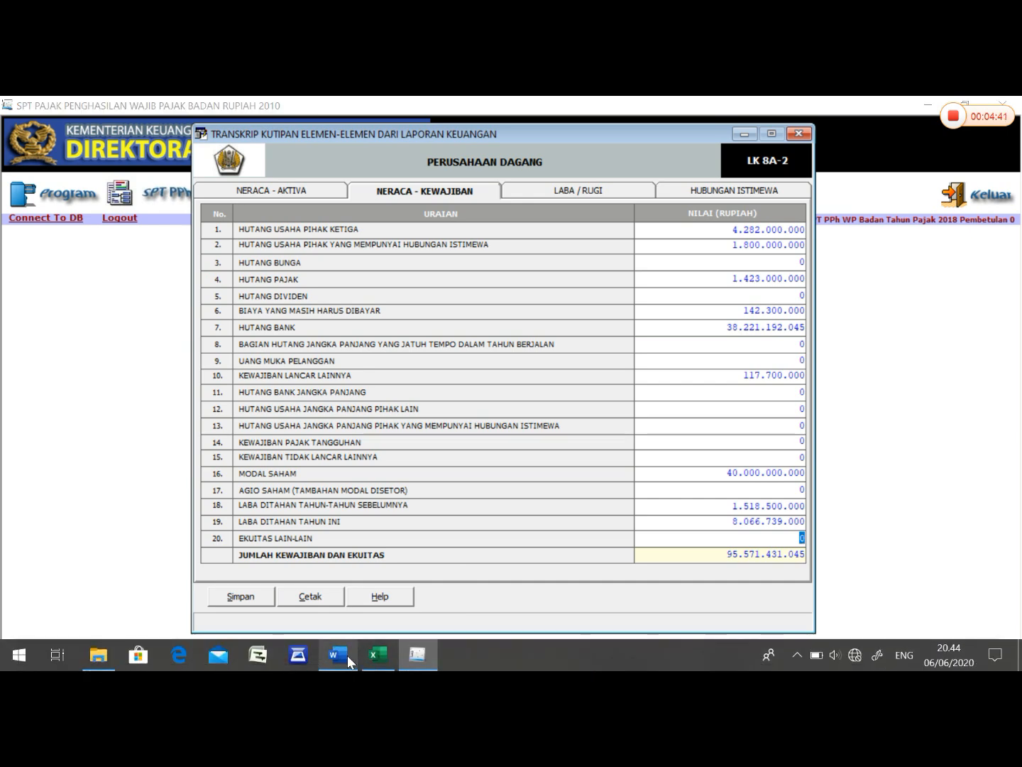
- Check Jumlah Kewajiban dan Ekuitas against the Word balance sheet and return to the eSPT transcript
{"action": "left_click", "coordinate": [339, 655]}
{"action": "left_click_drag", "start_coordinate": [697, 585], "coordinate": [767, 586]}
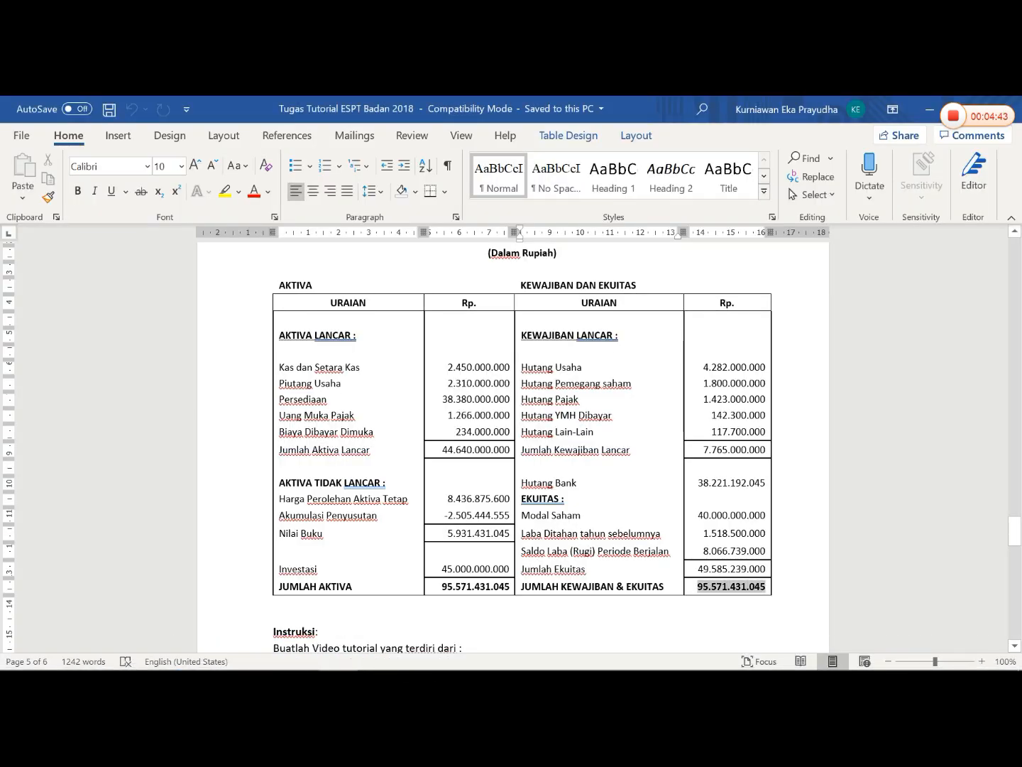
{"action": "scroll", "coordinate": [738, 568], "scroll_direction": "down", "scroll_amount": 1}
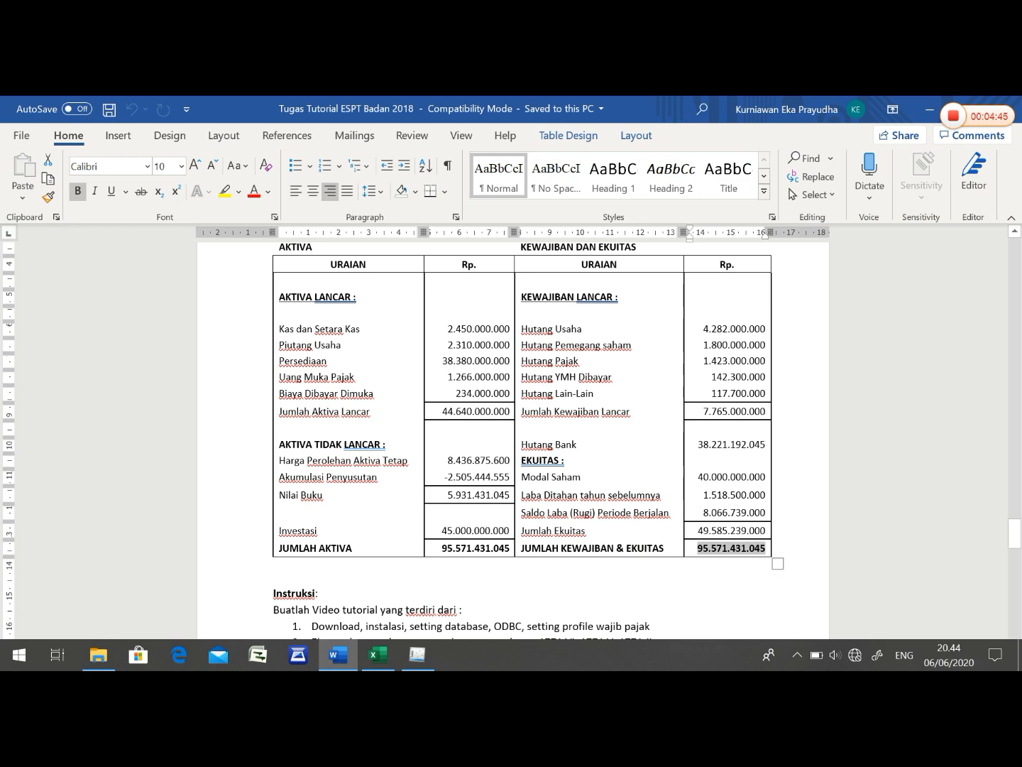
{"action": "left_click", "coordinate": [383, 657]}
{"action": "left_click", "coordinate": [418, 654]}
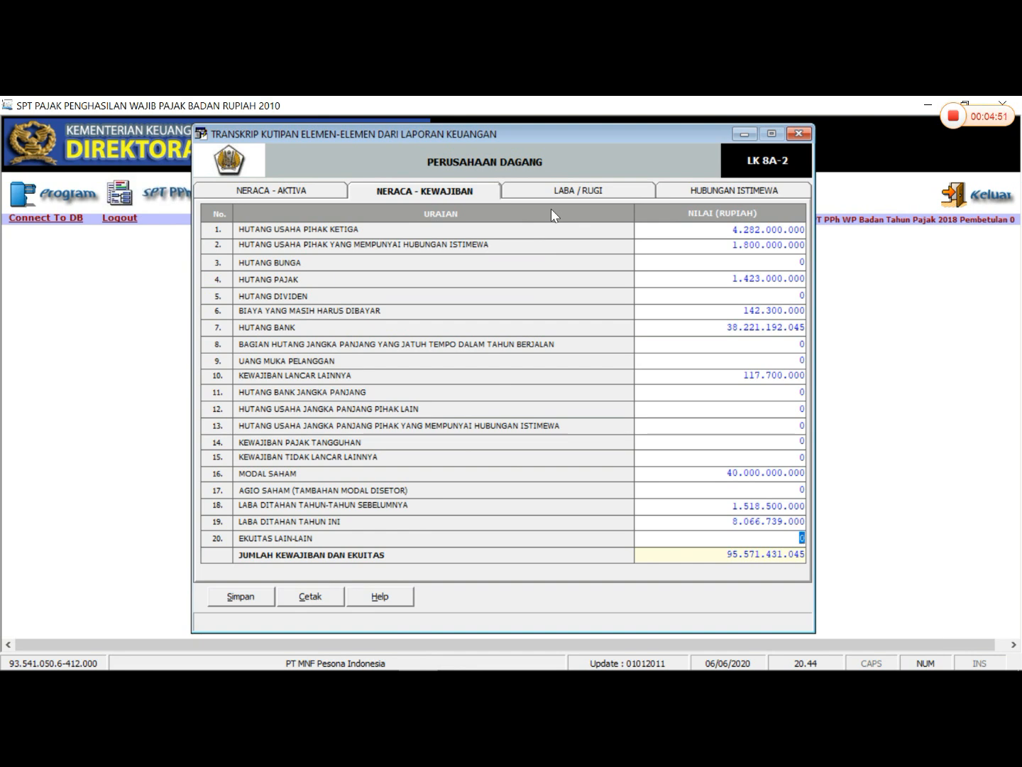
- On the Laba / Rugi page, enter 46.617.989.000 for Penjualan Bersih, taken from the Komersial column of the Koreksi Fiskal Excel workbook
{"action": "left_click", "coordinate": [575, 192]}
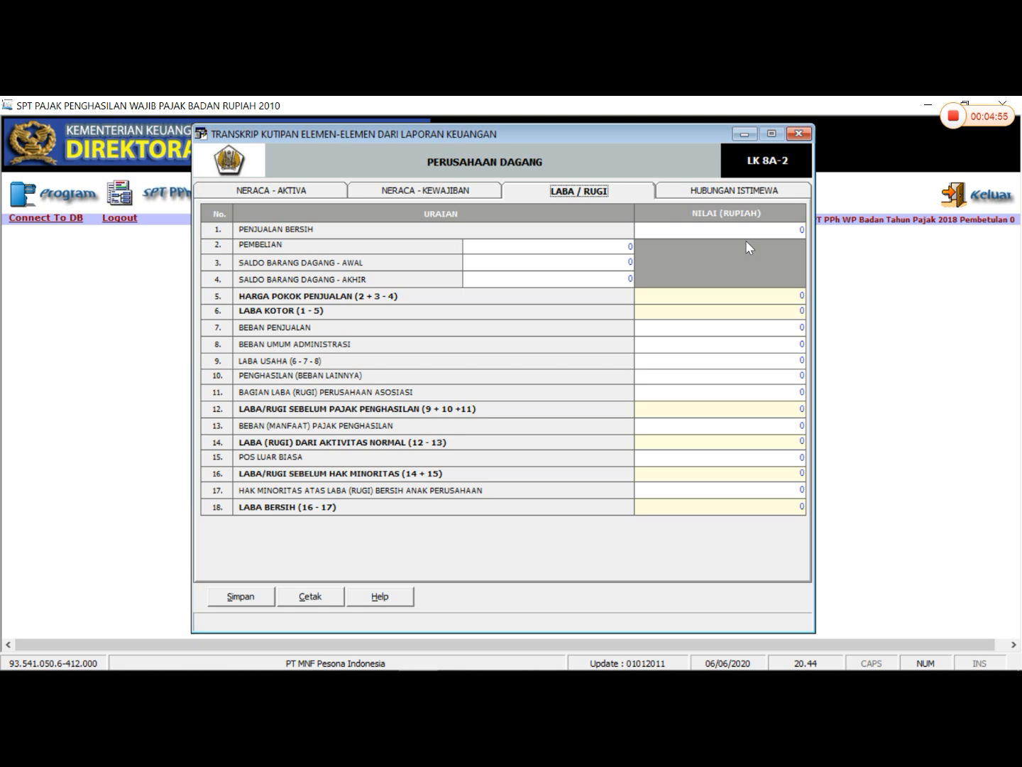
{"action": "mouse_move", "coordinate": [398, 668]}
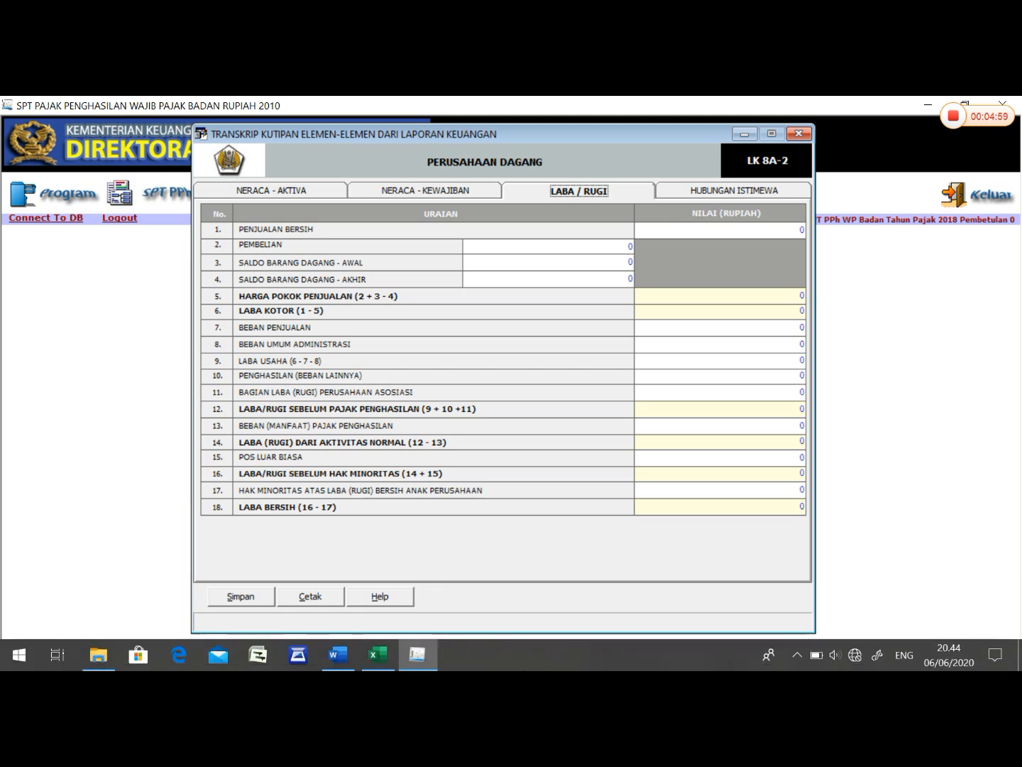
{"action": "left_click", "coordinate": [380, 667]}
{"action": "left_click", "coordinate": [361, 387]}
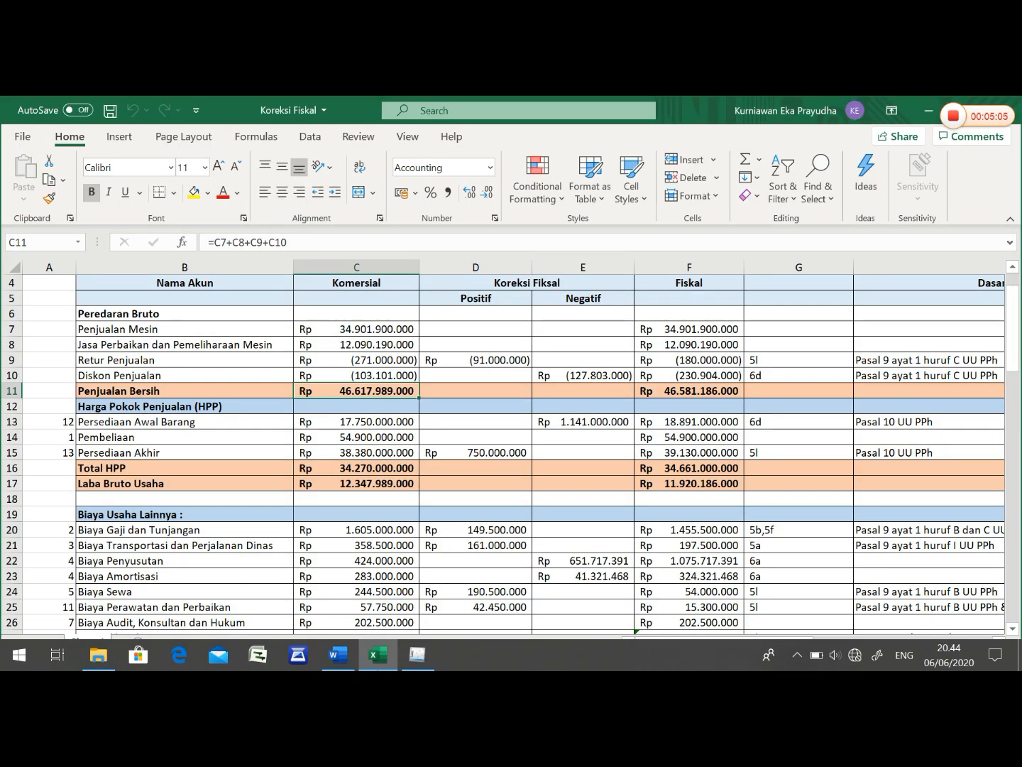
{"action": "mouse_move", "coordinate": [380, 655]}
{"action": "left_click", "coordinate": [418, 654]}
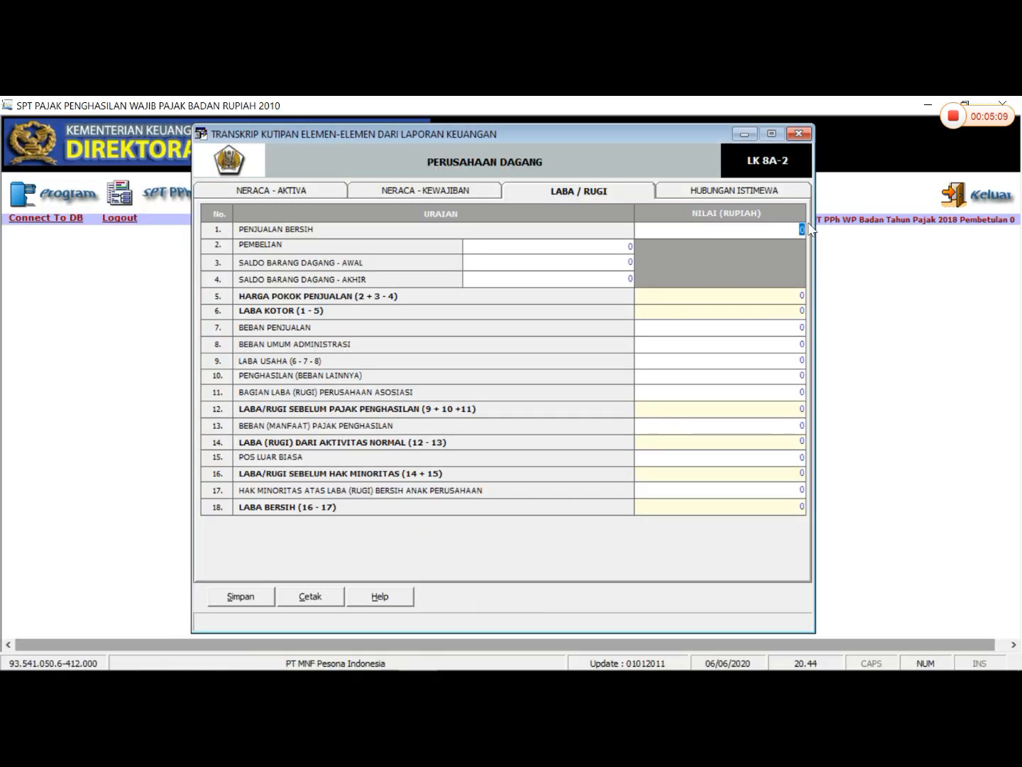
{"action": "type", "text": "46617989000"}
{"action": "key", "text": "Tab"}
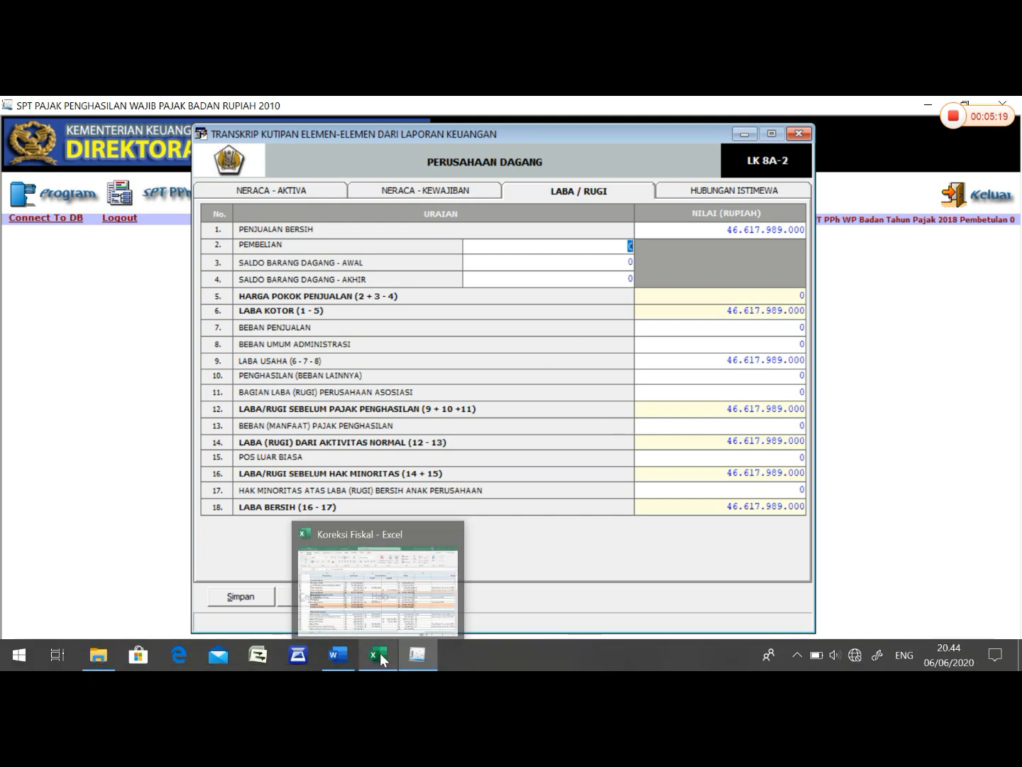
- Look up the commercial purchases figure in the Excel workbook and enter 54.900.000.000 for Pembelian in eSPT
{"action": "left_click", "coordinate": [380, 653]}
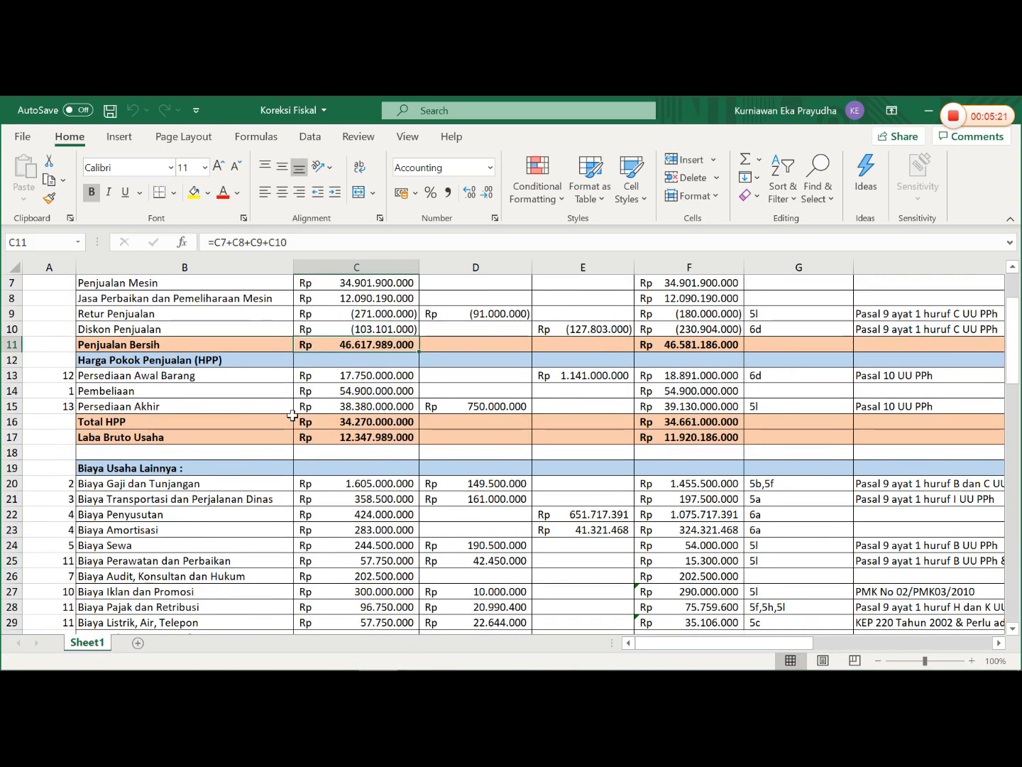
{"action": "left_click", "coordinate": [353, 392]}
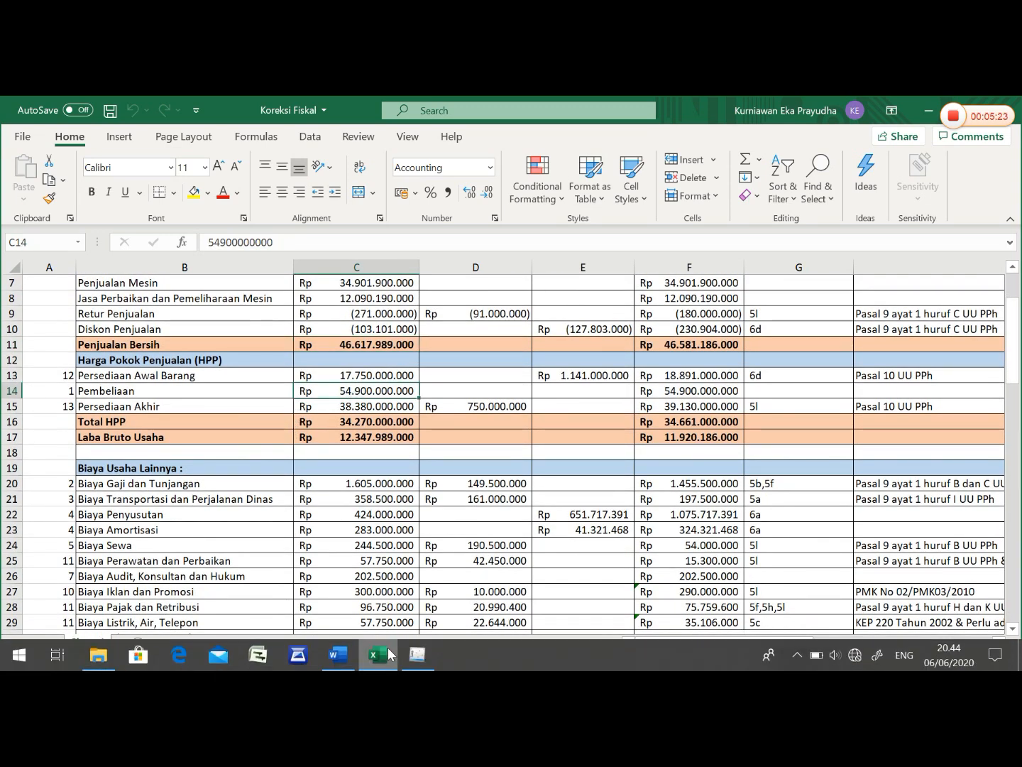
{"action": "left_click", "coordinate": [416, 658]}
{"action": "type", "text": "54900000000"}
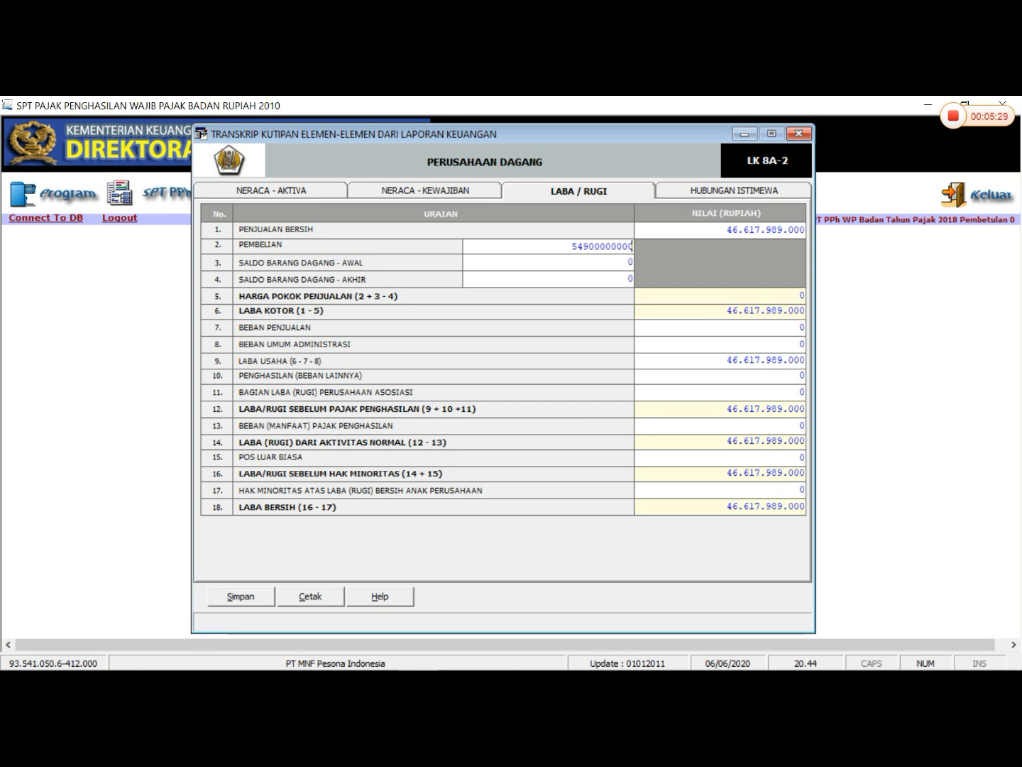
{"action": "key", "text": "Tab"}
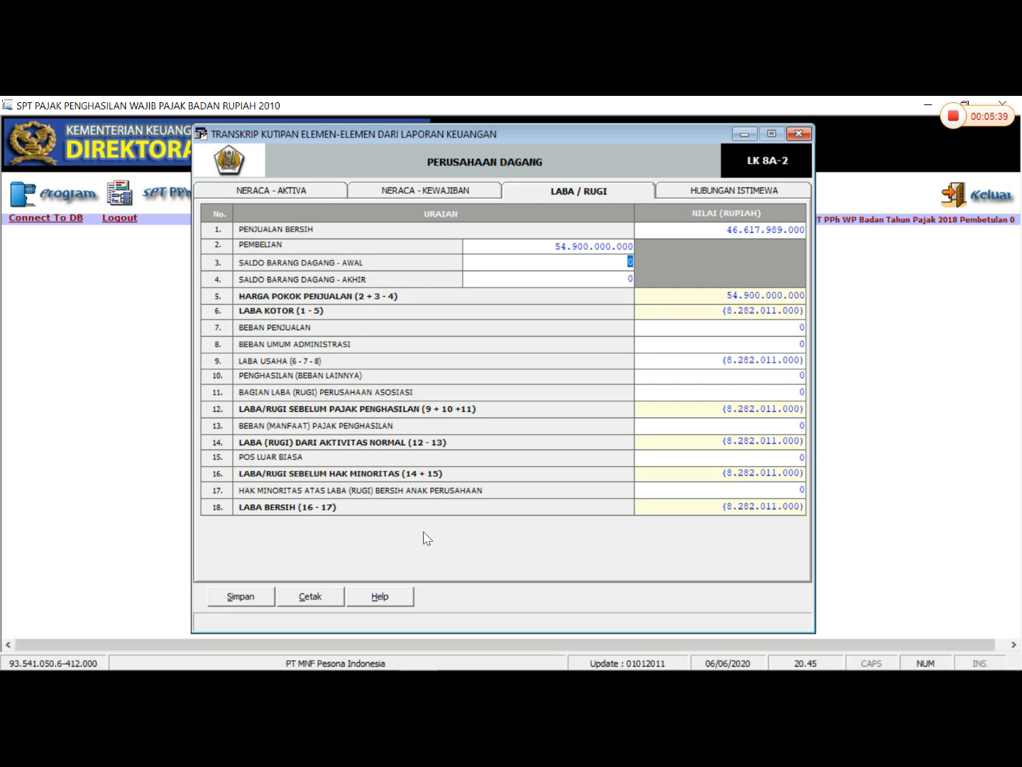
- Look up Persediaan Awal Barang in the Excel workbook and enter 17.750.000.000 for Saldo Barang Dagang - Awal in eSPT
{"action": "left_click", "coordinate": [389, 653]}
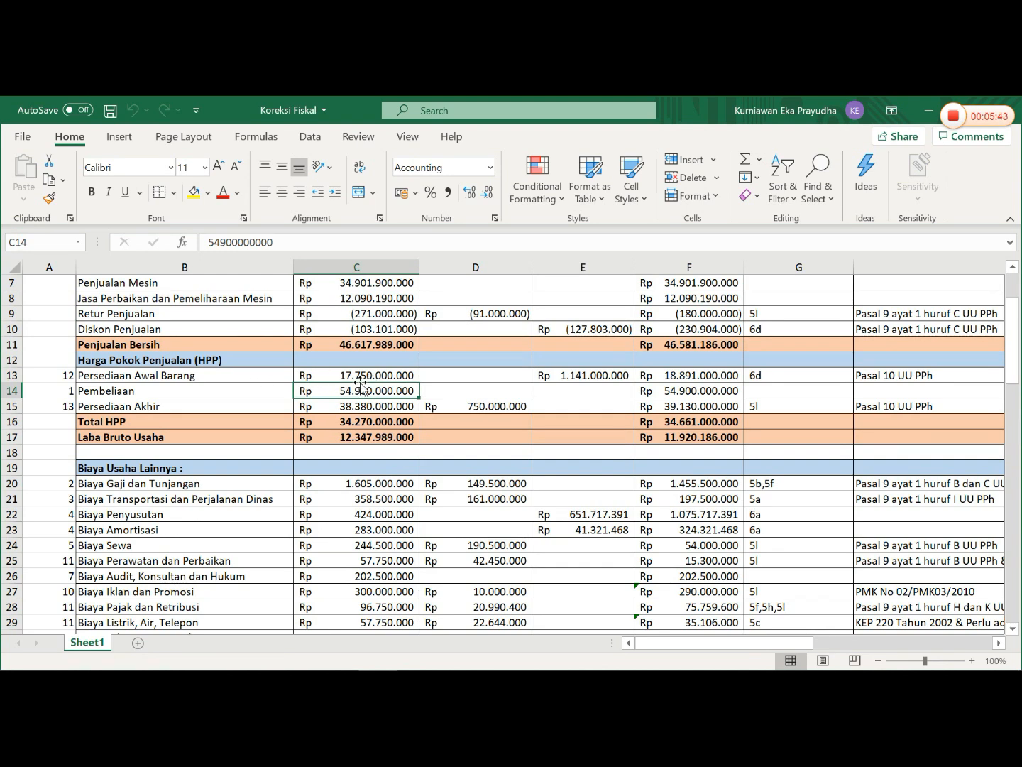
{"action": "left_click", "coordinate": [418, 655]}
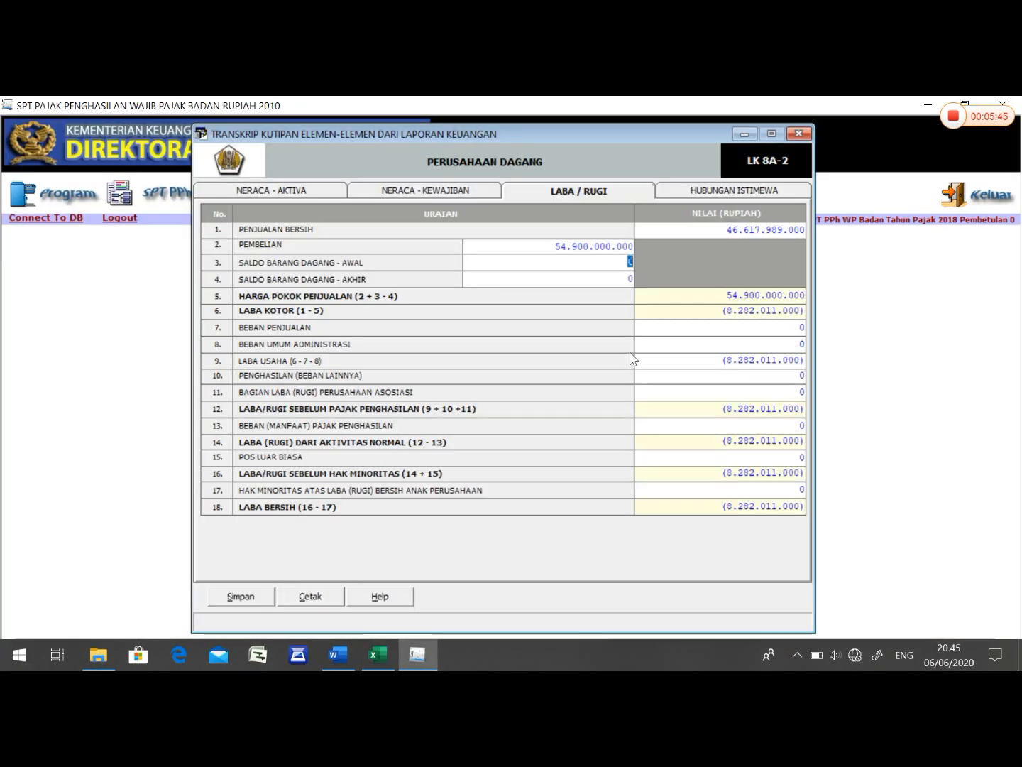
{"action": "type", "text": "17.750."}
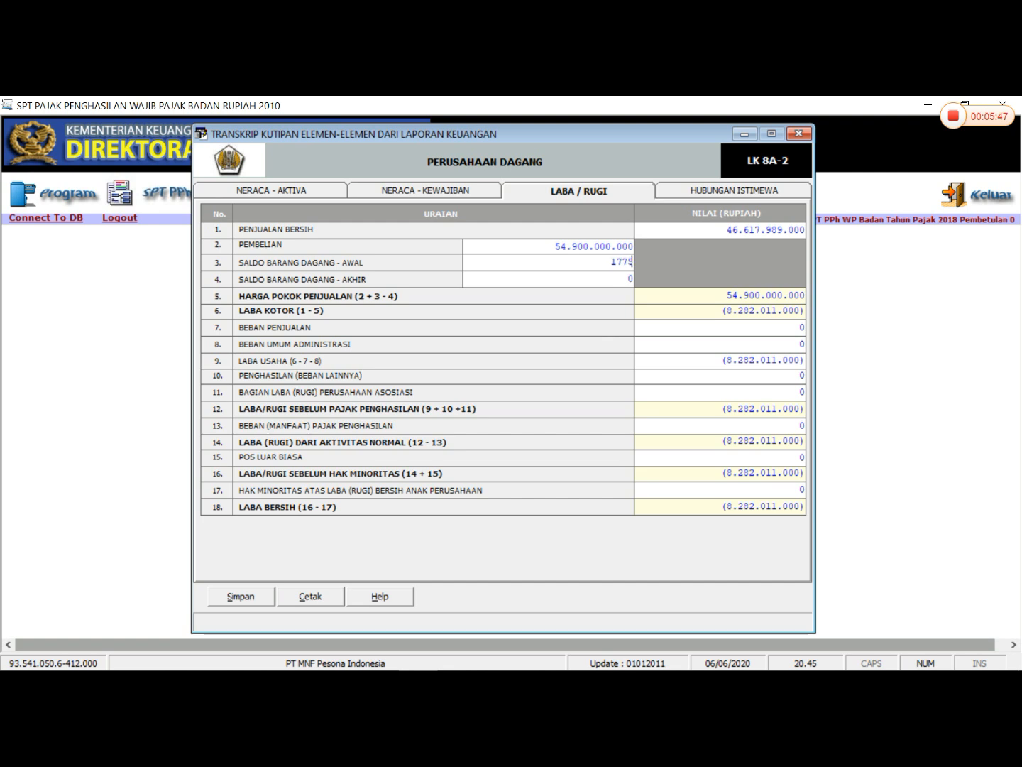
{"action": "type", "text": "000.000"}
{"action": "key", "text": "Tab"}
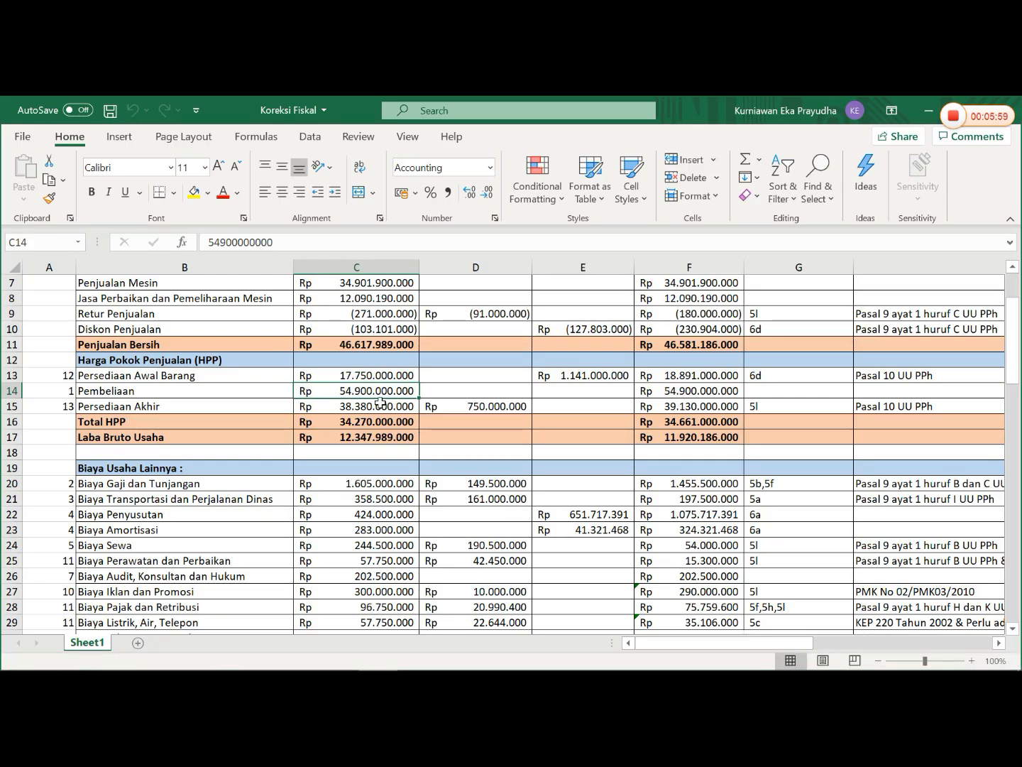
- Look up Persediaan Akhir in the Excel workbook and enter 38.380.000.000 for Saldo Barang Dagang - Akhir in eSPT
{"action": "left_click", "coordinate": [380, 403]}
{"action": "mouse_move", "coordinate": [392, 669]}
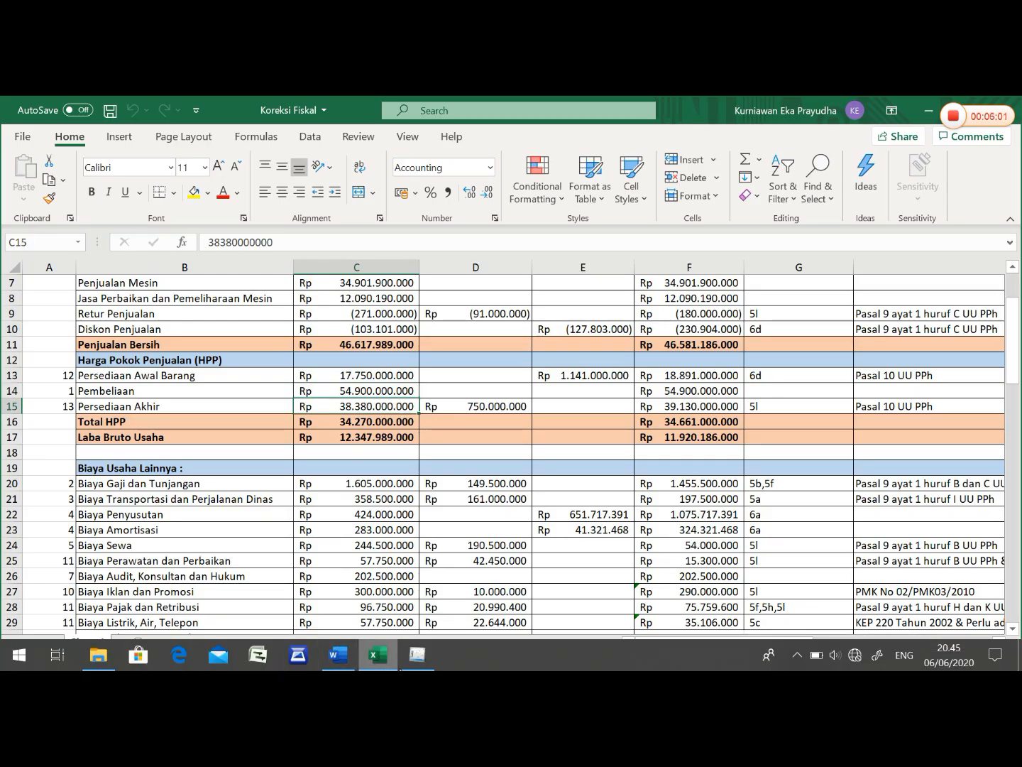
{"action": "left_click", "coordinate": [418, 654]}
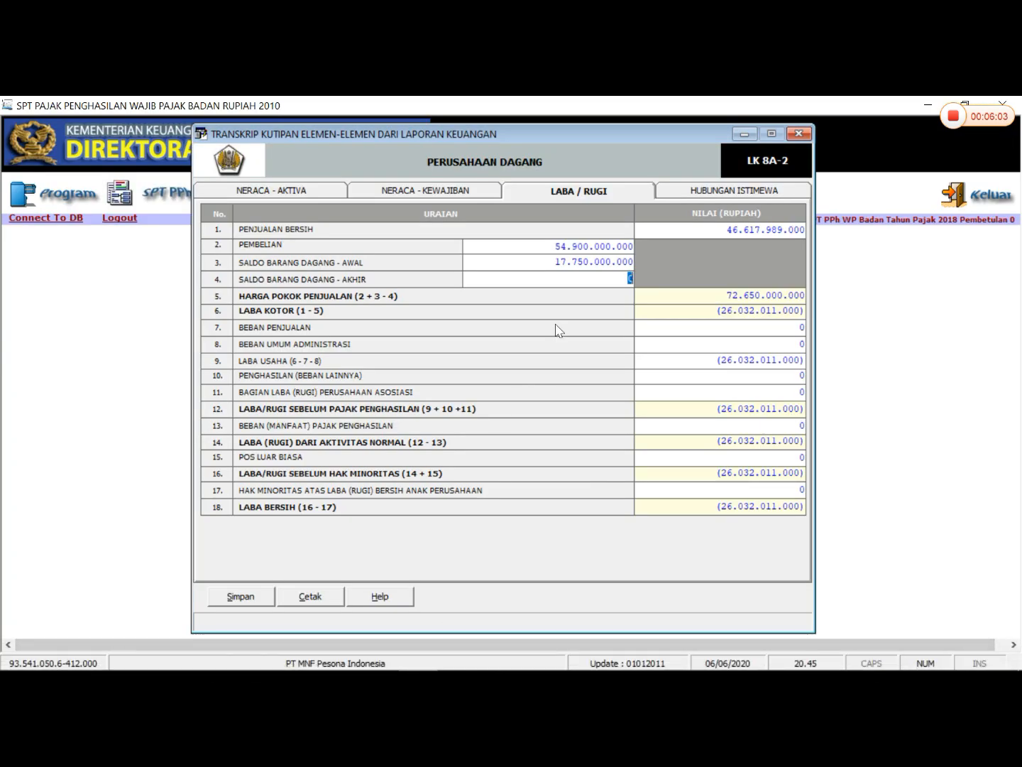
{"action": "type", "text": "38.380.000.000"}
{"action": "key", "text": "Tab"}
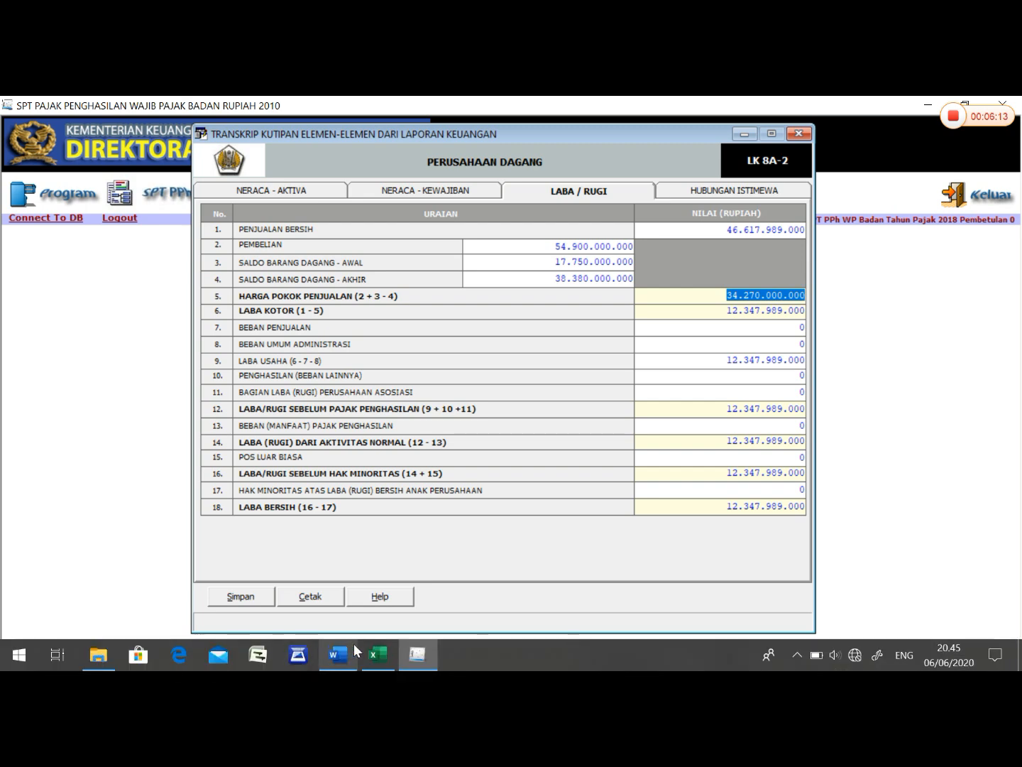
- Look up Jumlah Biaya Usaha Lainnya in the Excel workbook and enter 3.751.250.000 for Beban Umum Administrasi in eSPT
{"action": "left_click", "coordinate": [378, 654]}
{"action": "scroll", "coordinate": [361, 537], "scroll_direction": "down", "scroll_amount": 2}
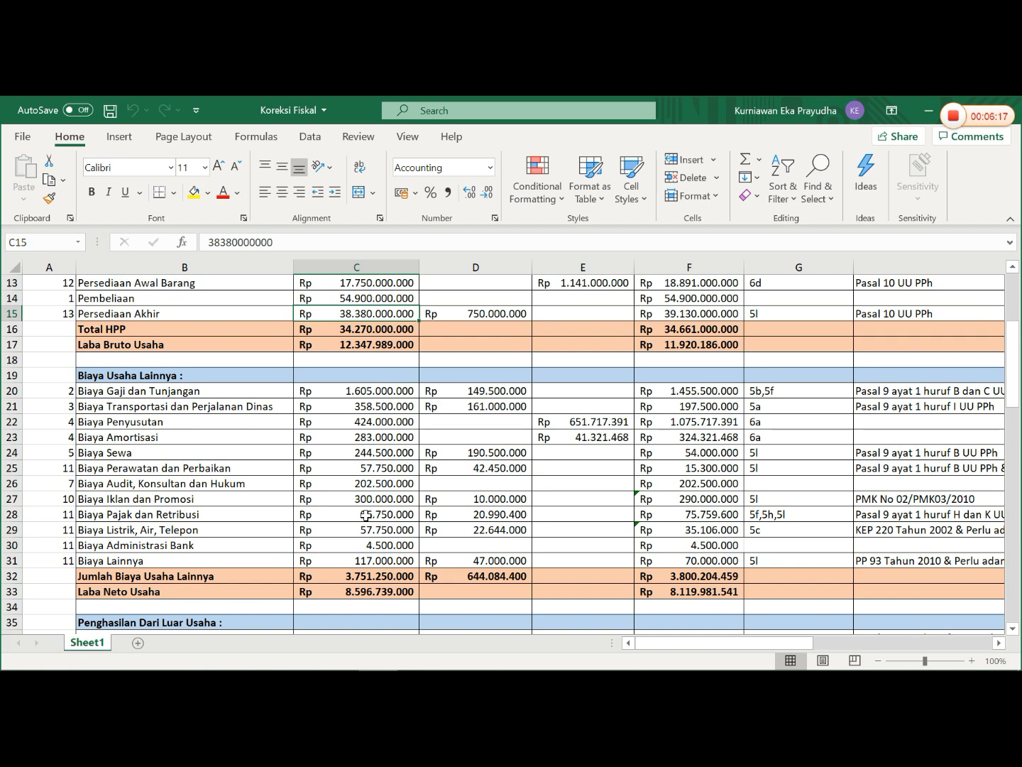
{"action": "scroll", "coordinate": [367, 509], "scroll_direction": "down", "scroll_amount": 3}
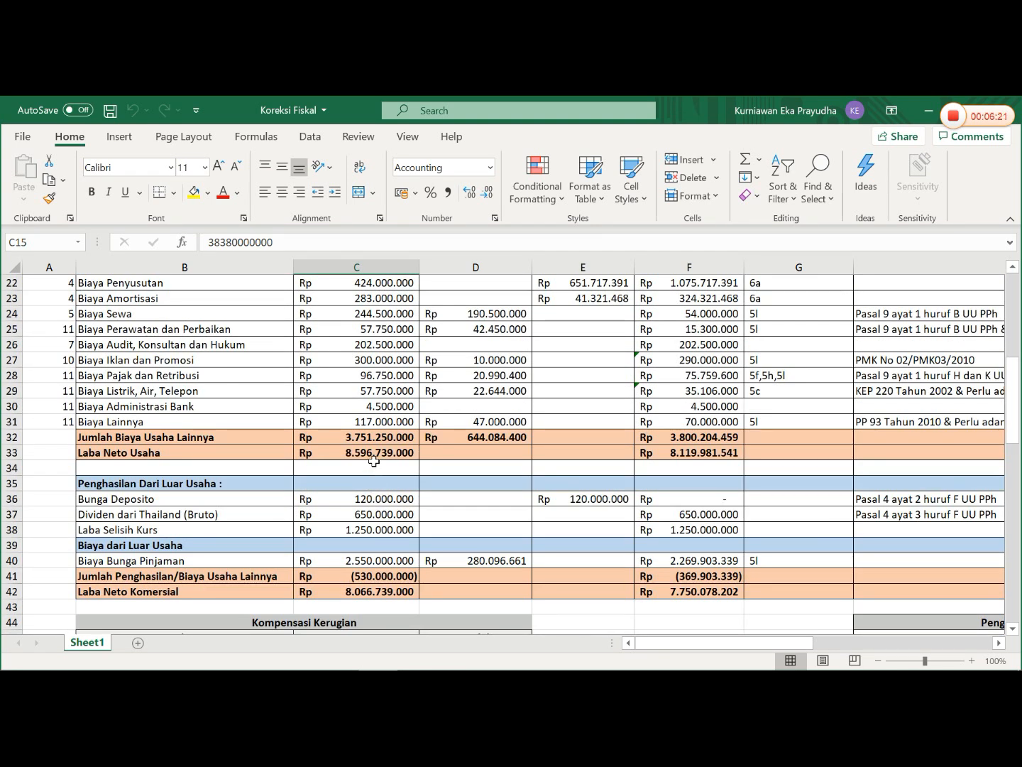
{"action": "left_click", "coordinate": [368, 437]}
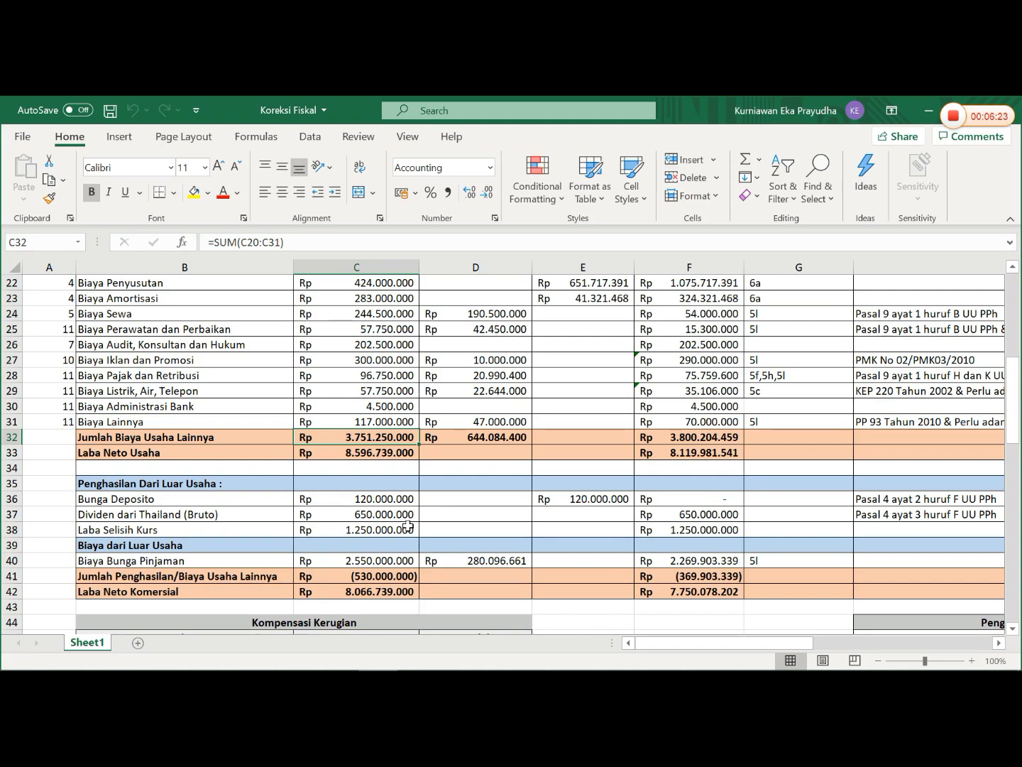
{"action": "mouse_move", "coordinate": [305, 666]}
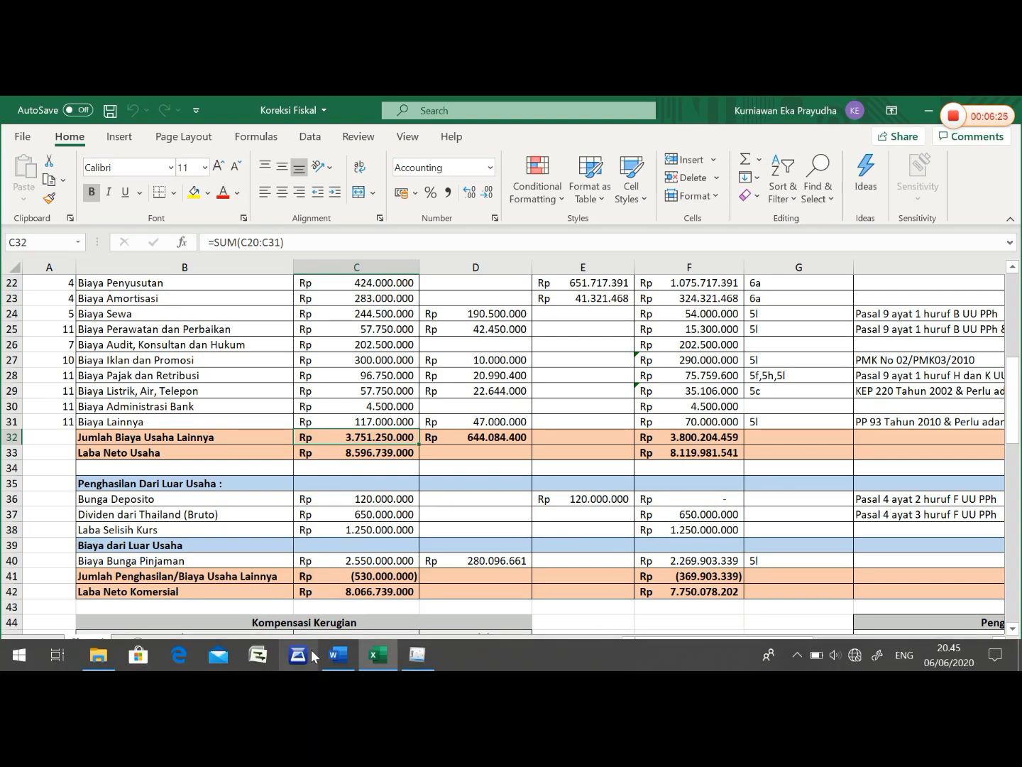
{"action": "left_click", "coordinate": [416, 655]}
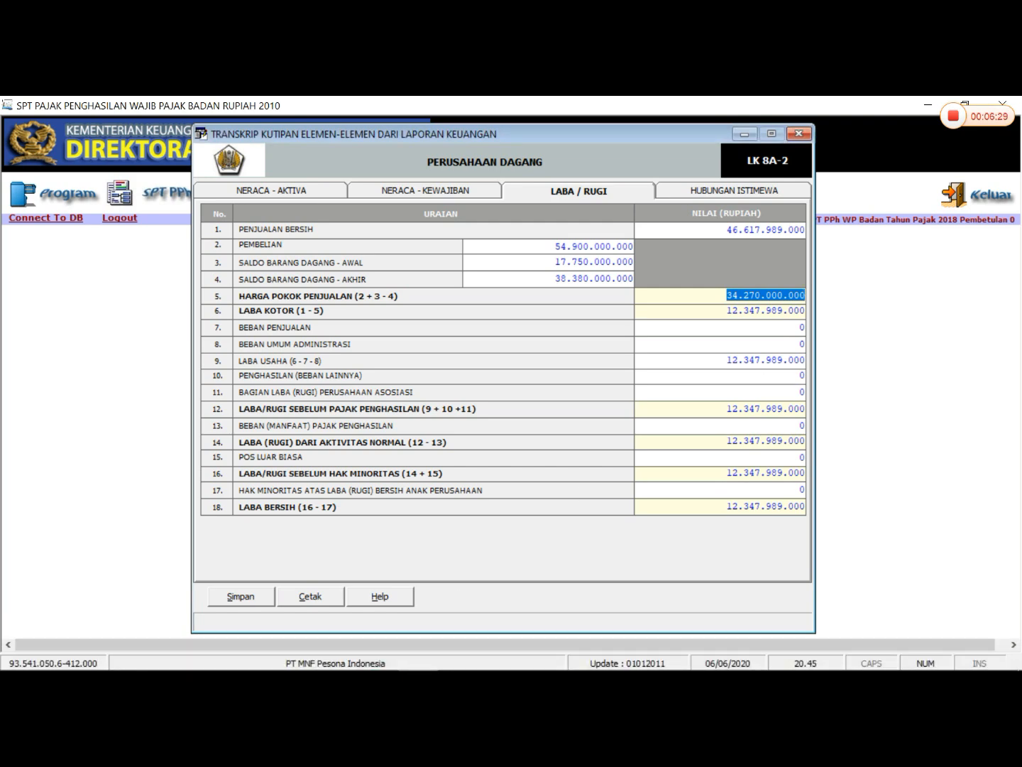
{"action": "left_click", "coordinate": [802, 344]}
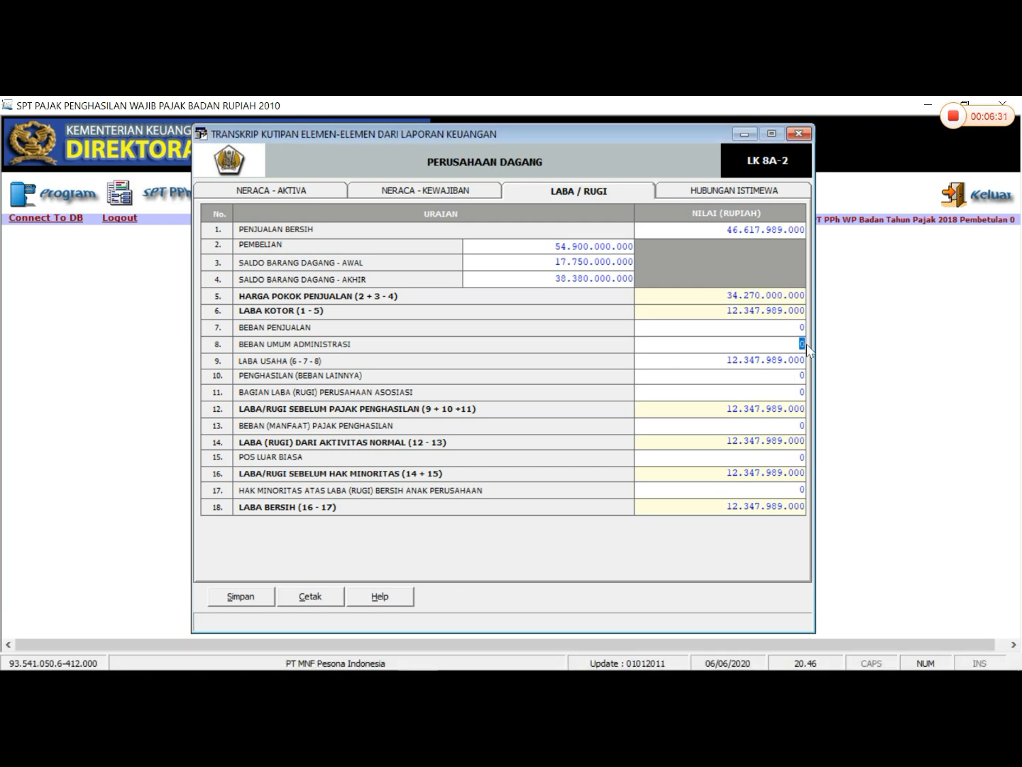
{"action": "type", "text": "3751250000"}
{"action": "key", "text": "Return"}
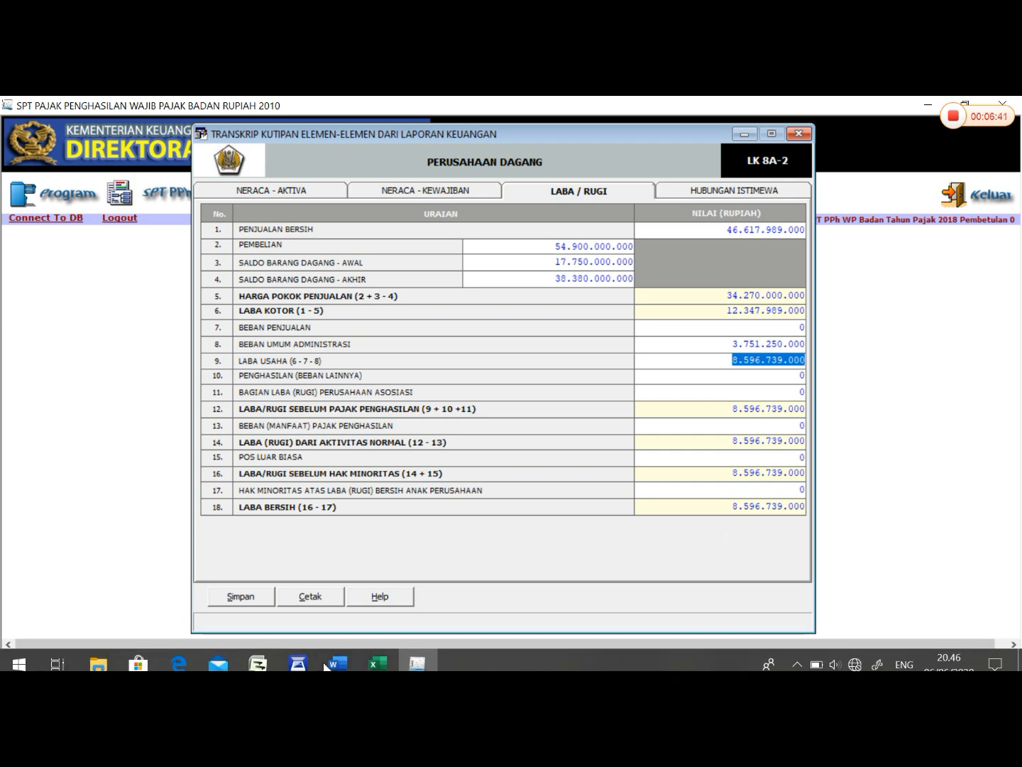
- Look up Jumlah Penghasilan/Biaya Usaha Lainnya in the Excel workbook and enter -530.000.000 for Penghasilan (Beban Lainnya) in eSPT
{"action": "left_click", "coordinate": [363, 655]}
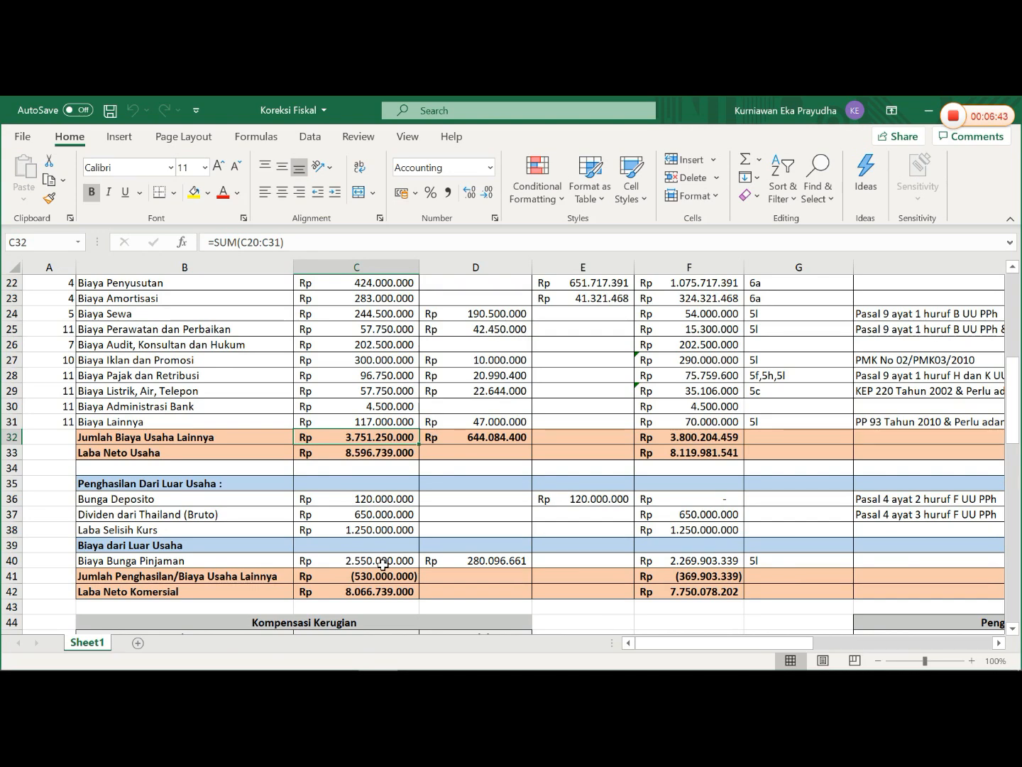
{"action": "left_click", "coordinate": [381, 577]}
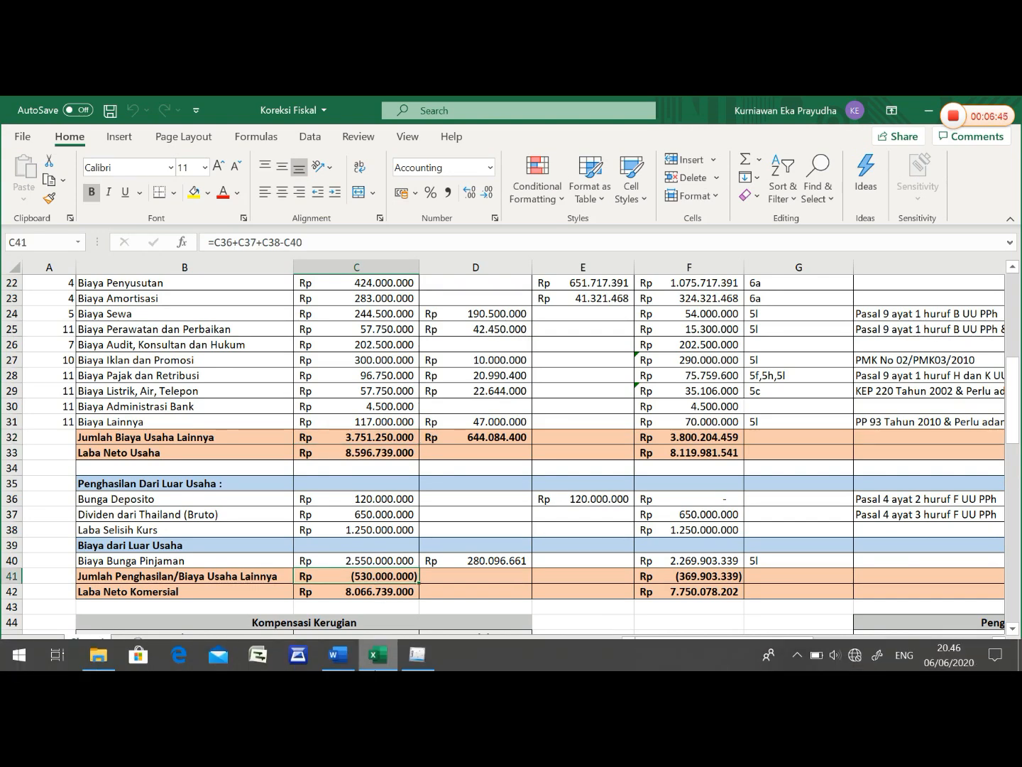
{"action": "left_click", "coordinate": [417, 665]}
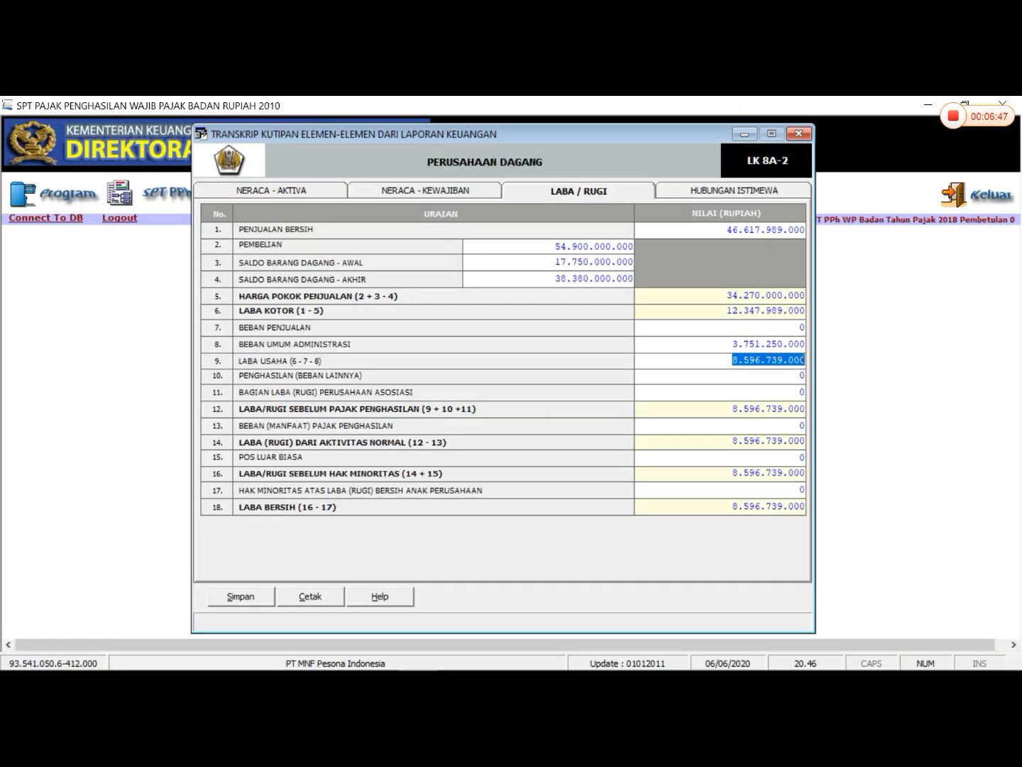
{"action": "left_click", "coordinate": [801, 375]}
{"action": "type", "text": "-530000000"}
{"action": "key", "text": "Tab"}
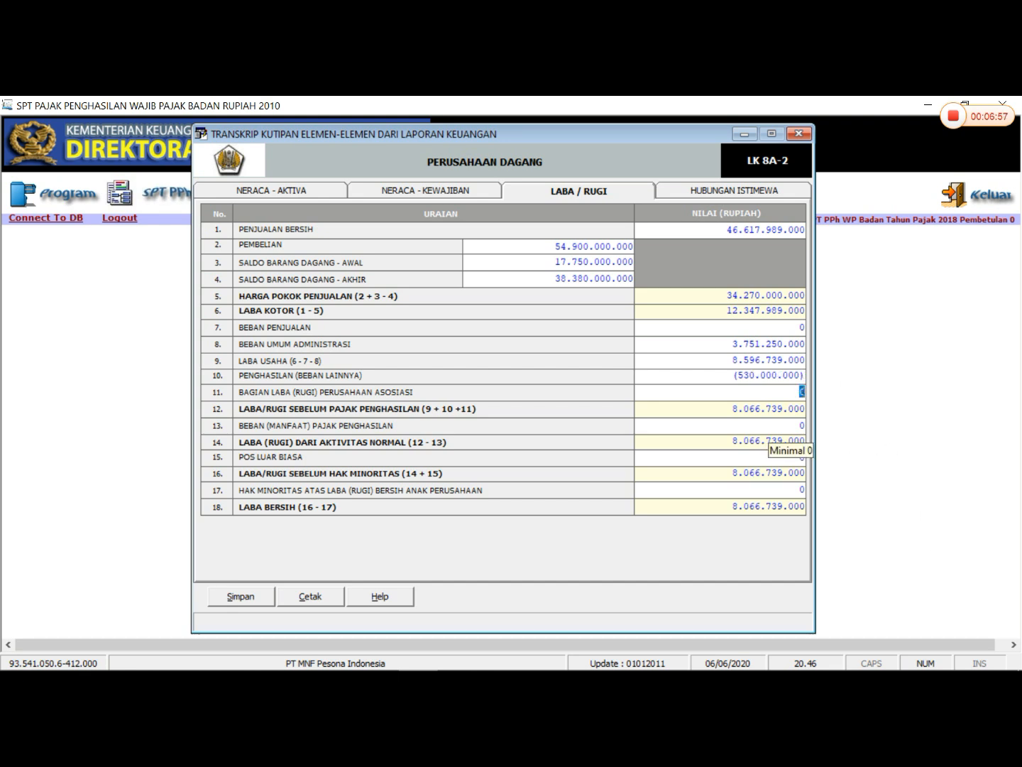
- Leave the Hubungan Istimewa section without entries, save the Perusahaan Dagang transcript data and close the transcript window
{"action": "left_click", "coordinate": [700, 189]}
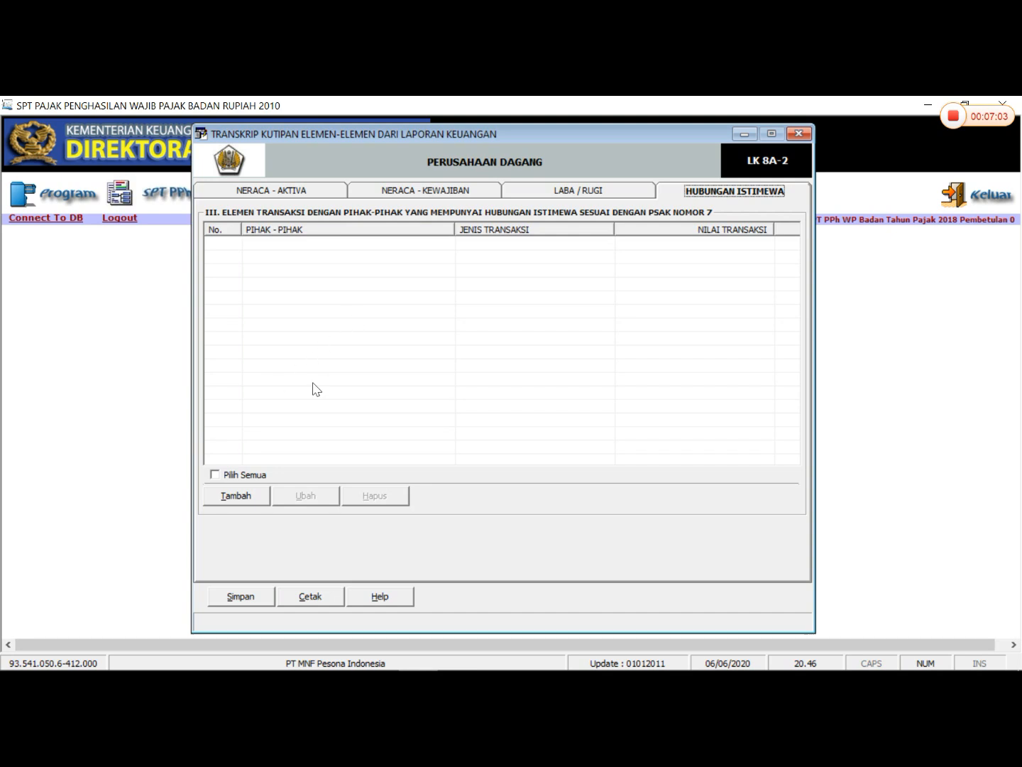
{"action": "left_click", "coordinate": [259, 597]}
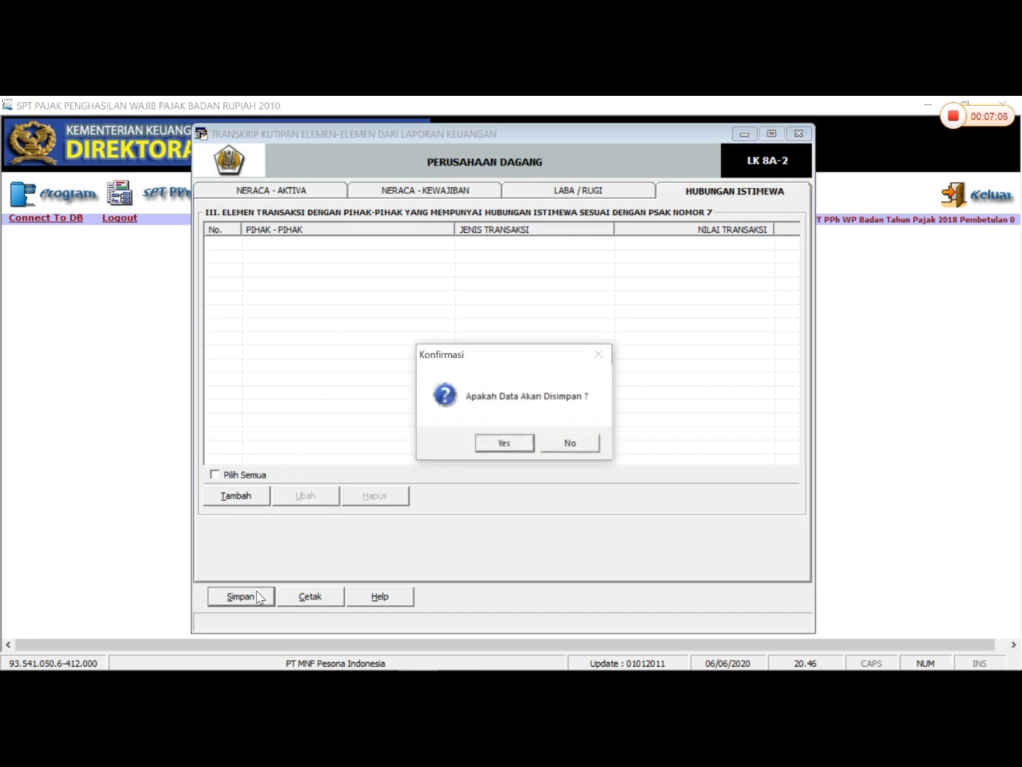
{"action": "left_click", "coordinate": [502, 443]}
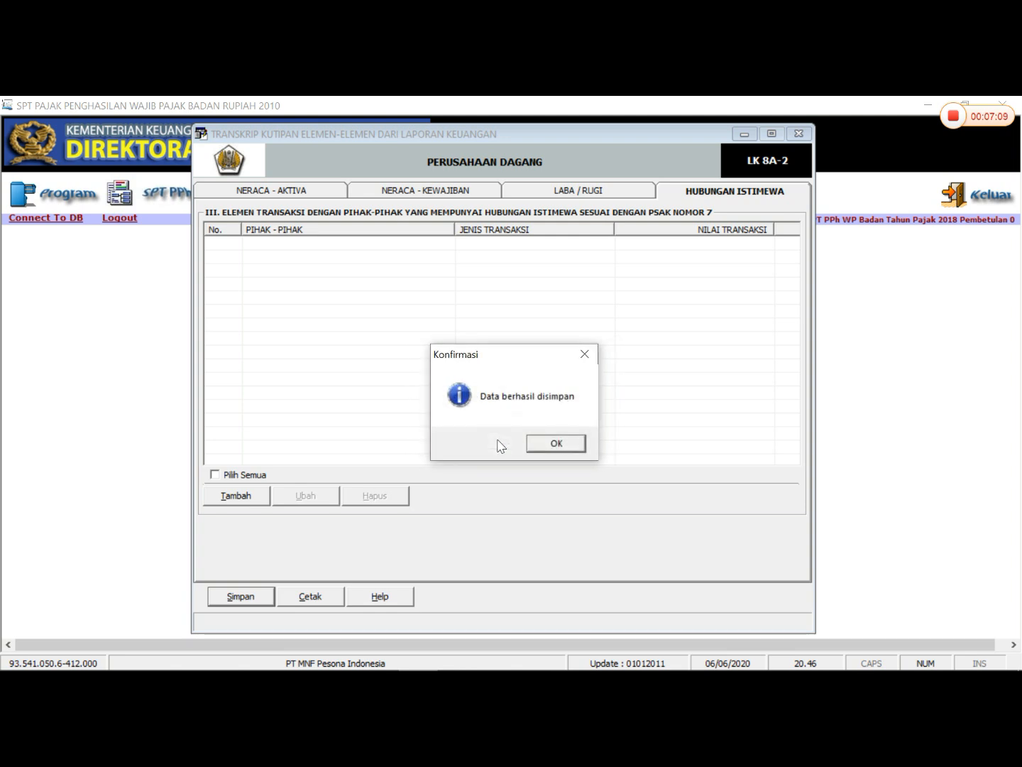
{"action": "left_click", "coordinate": [554, 444]}
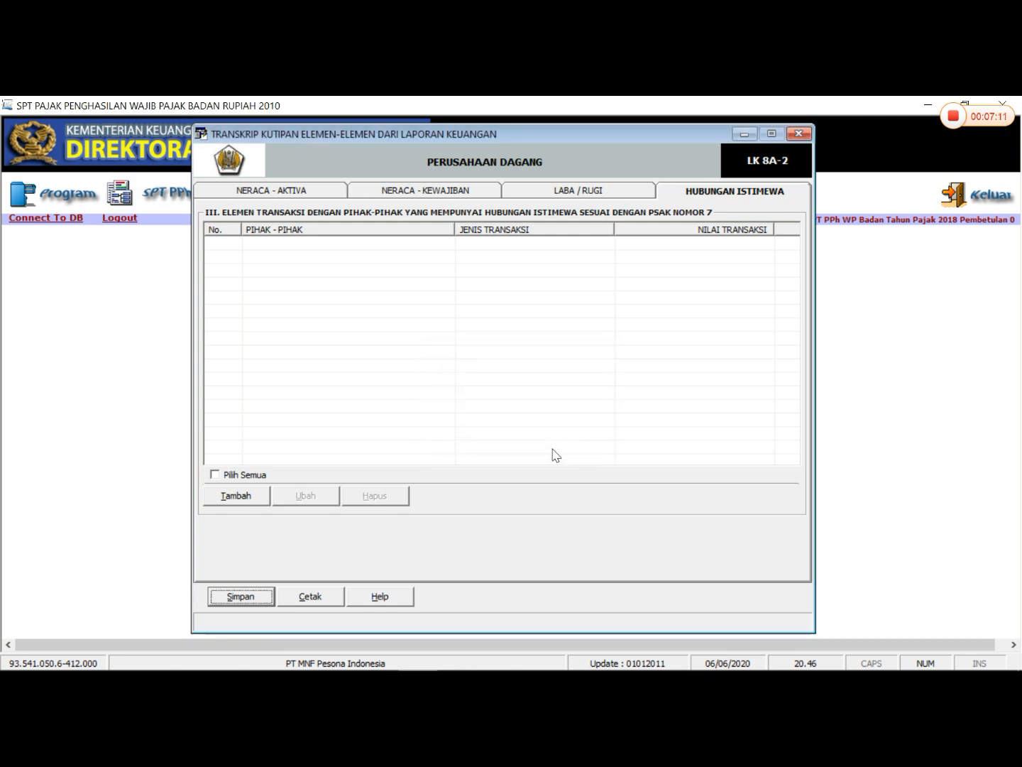
{"action": "left_click", "coordinate": [800, 131]}
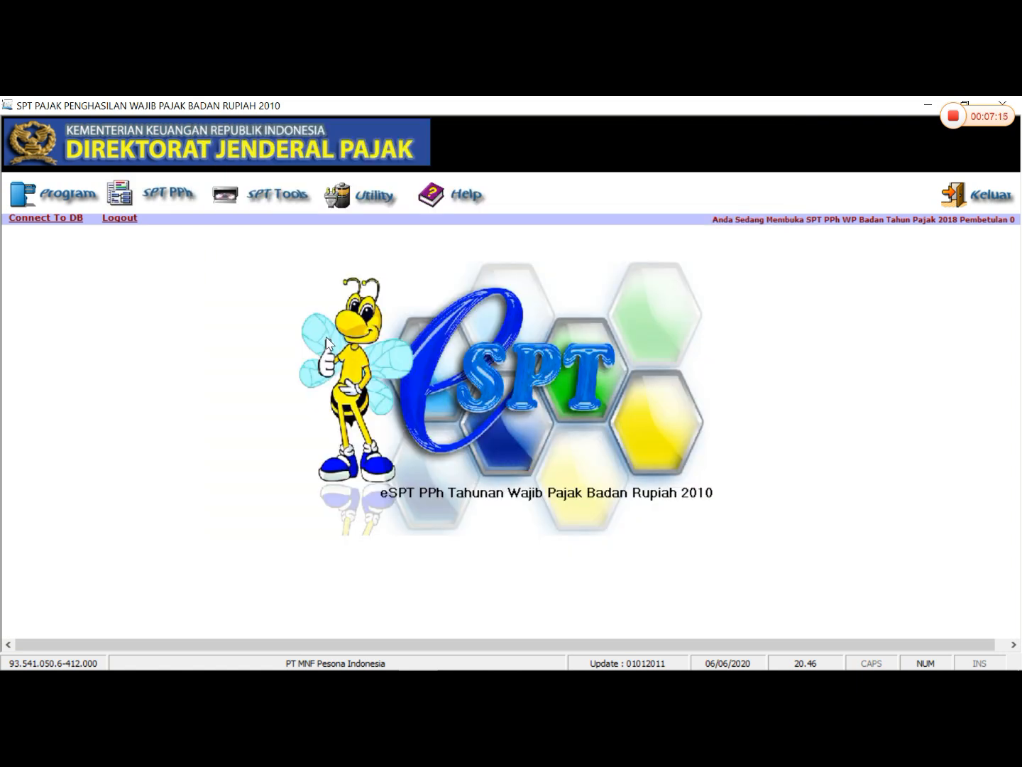
- Open Formulir 1771-VI for affiliate capital participation and shareholder or affiliate loans
{"action": "left_click", "coordinate": [162, 192]}
{"action": "mouse_move", "coordinate": [209, 245]}
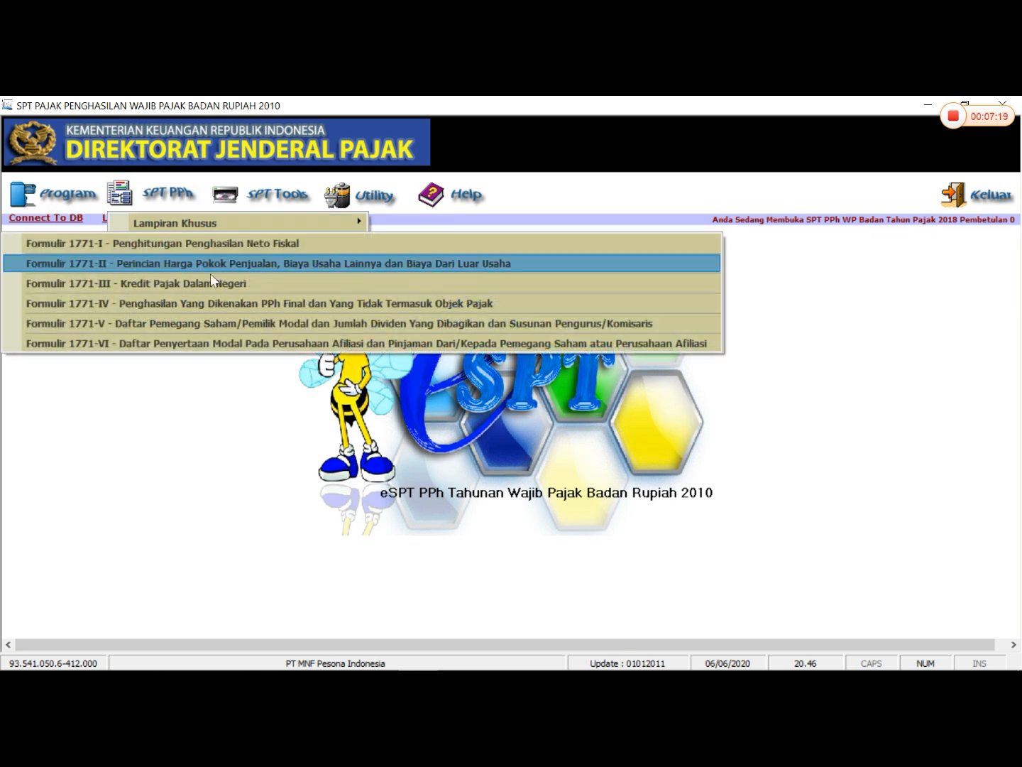
{"action": "left_click", "coordinate": [229, 344]}
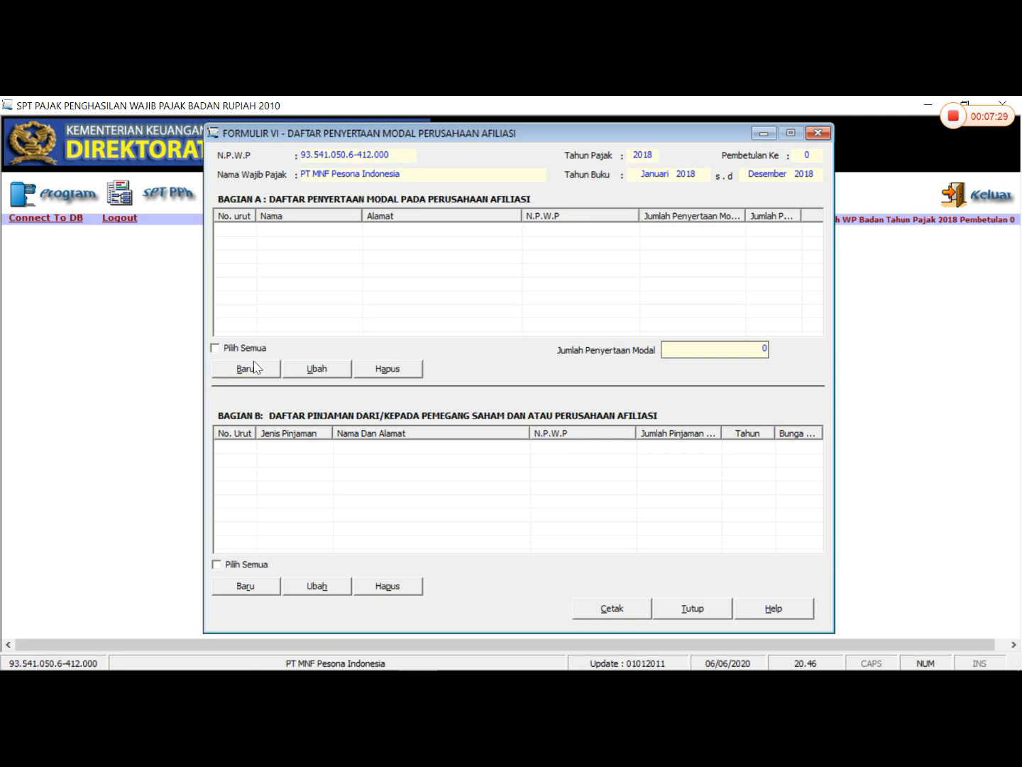
- Switch to the Word document and examine the Data Pemegang Saham table's names, addresses, NPWP and paid-in capital
{"action": "left_click", "coordinate": [350, 655]}
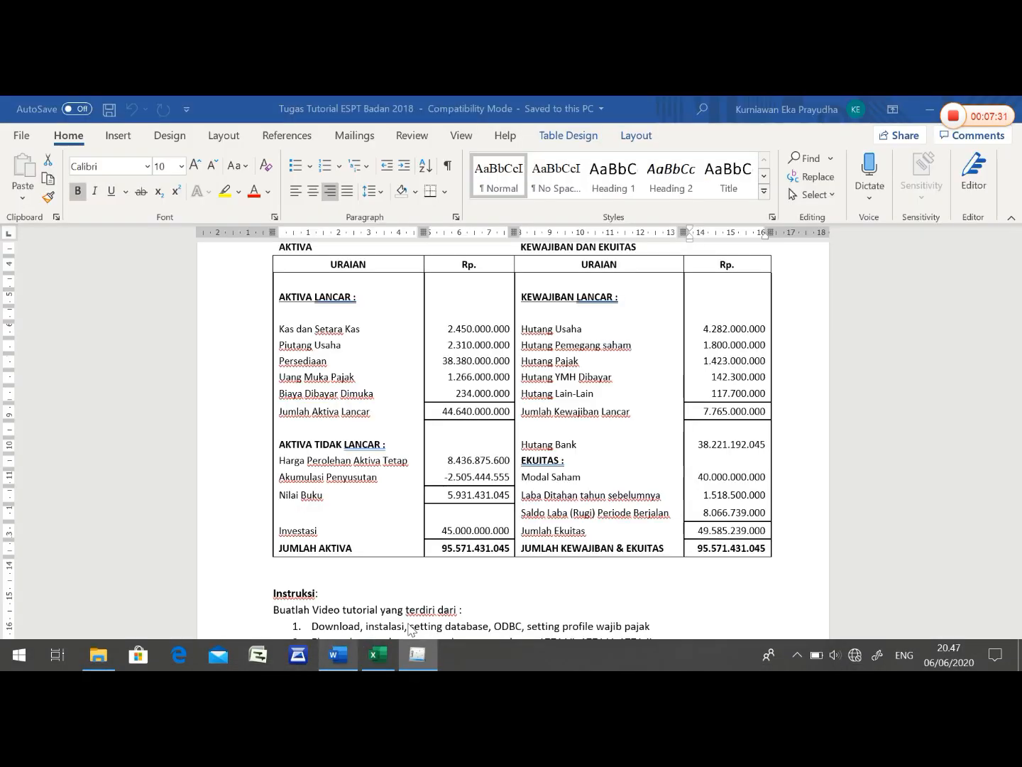
{"action": "scroll", "coordinate": [513, 448], "scroll_direction": "up", "scroll_amount": 8}
{"action": "left_click_drag", "start_coordinate": [1019, 508], "coordinate": [1021, 246]}
{"action": "scroll", "coordinate": [482, 411], "scroll_direction": "down", "scroll_amount": 7}
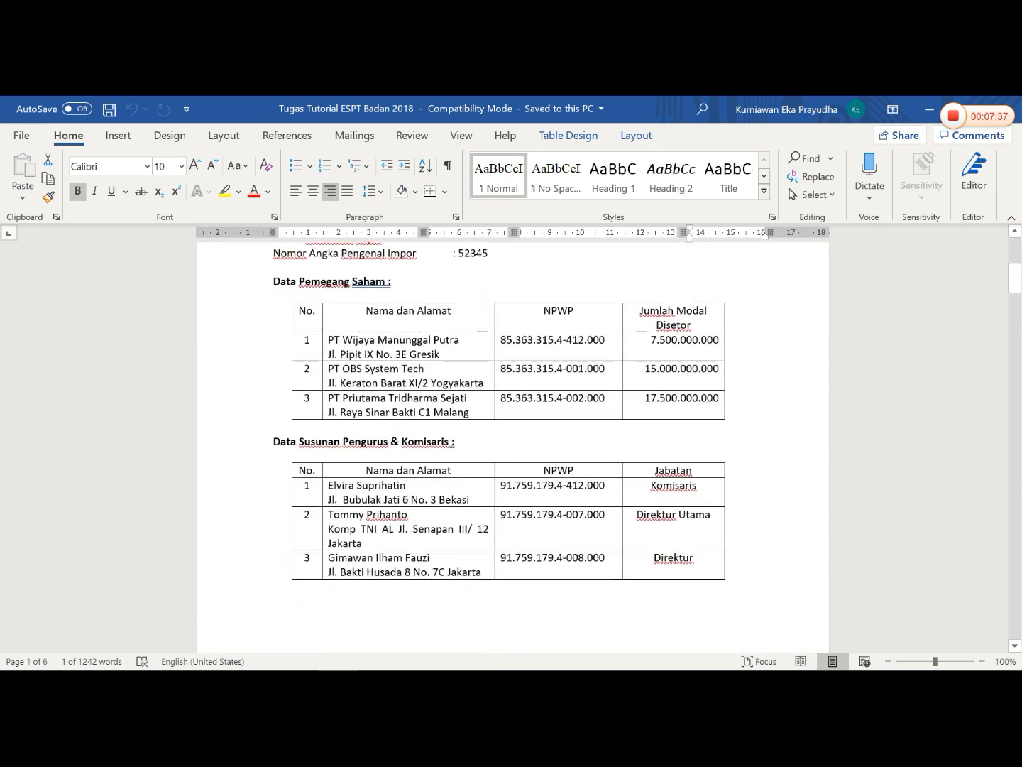
{"action": "left_click_drag", "start_coordinate": [329, 340], "coordinate": [717, 413]}
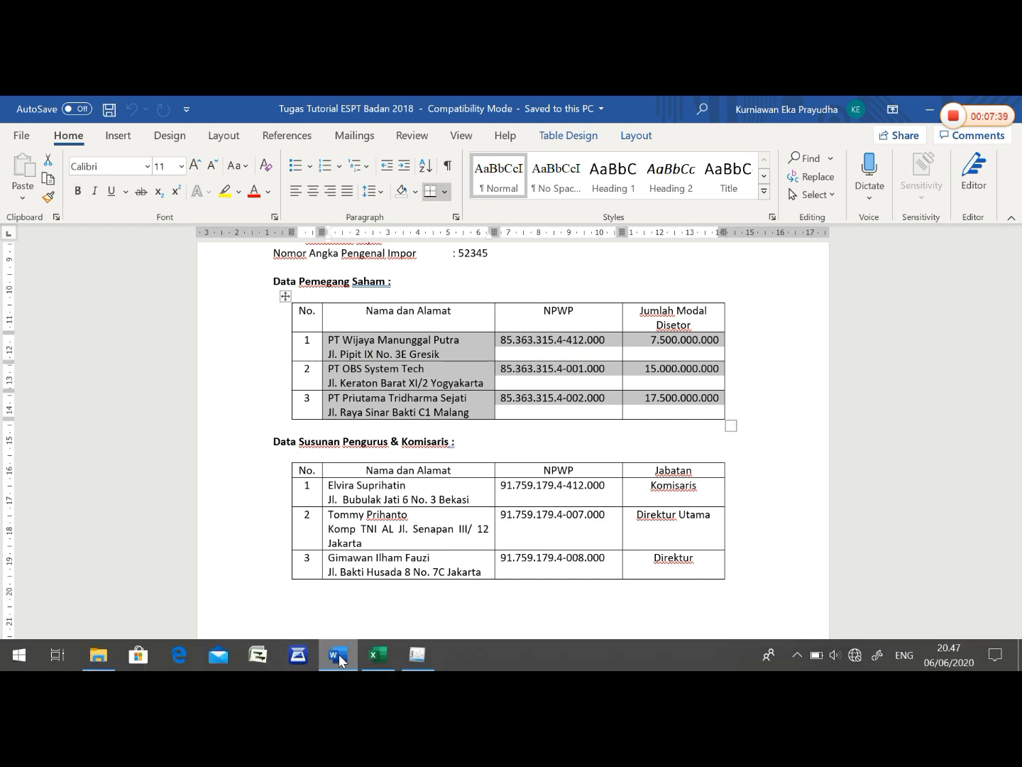
- Start a new domestic affiliate entry in Bagian A in eSPT and copy PT Priutama Tridharma Sejati's NPWP from Word into it
{"action": "left_click", "coordinate": [418, 654]}
{"action": "left_click", "coordinate": [221, 367]}
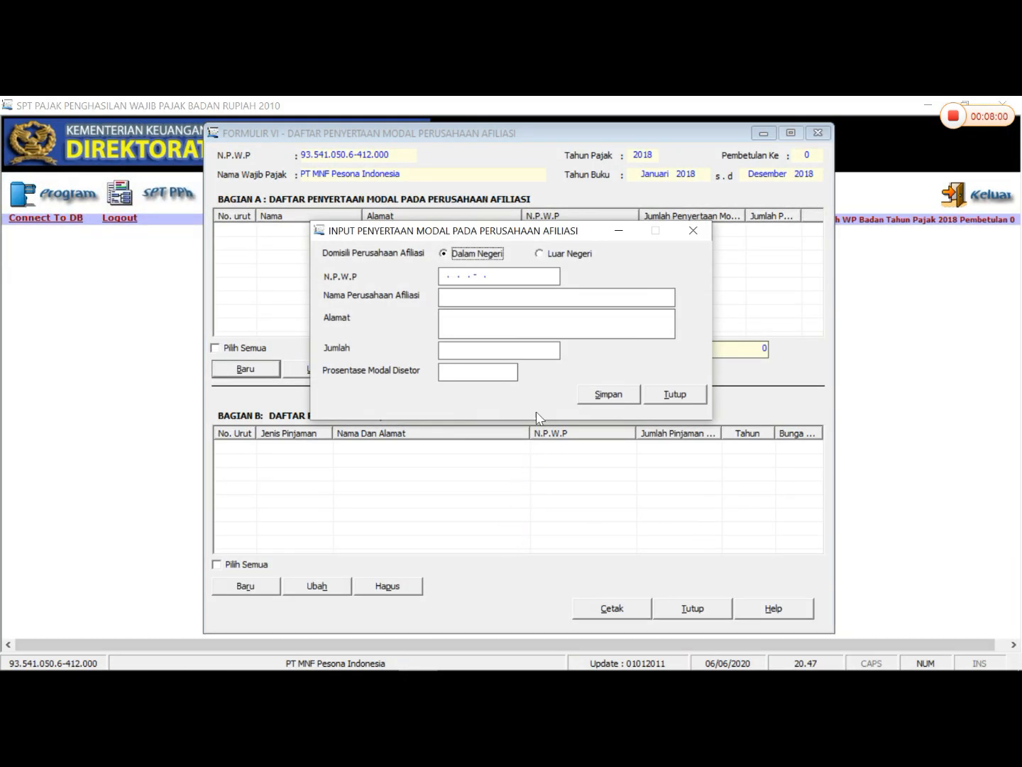
{"action": "left_click", "coordinate": [393, 664]}
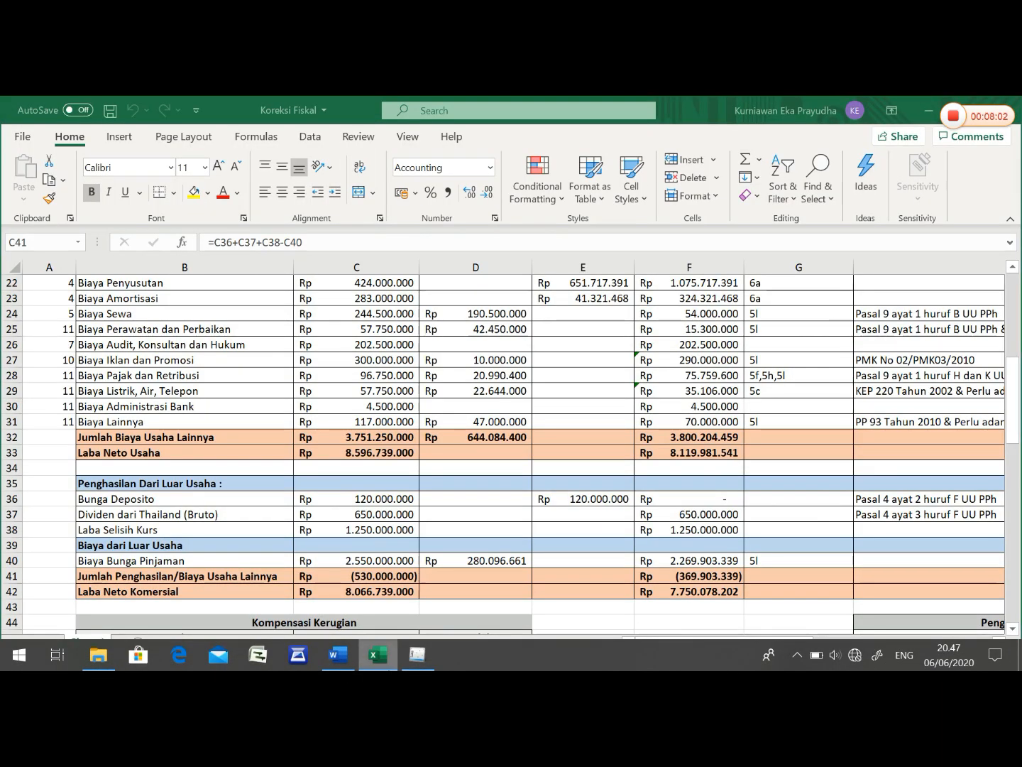
{"action": "left_click", "coordinate": [339, 655]}
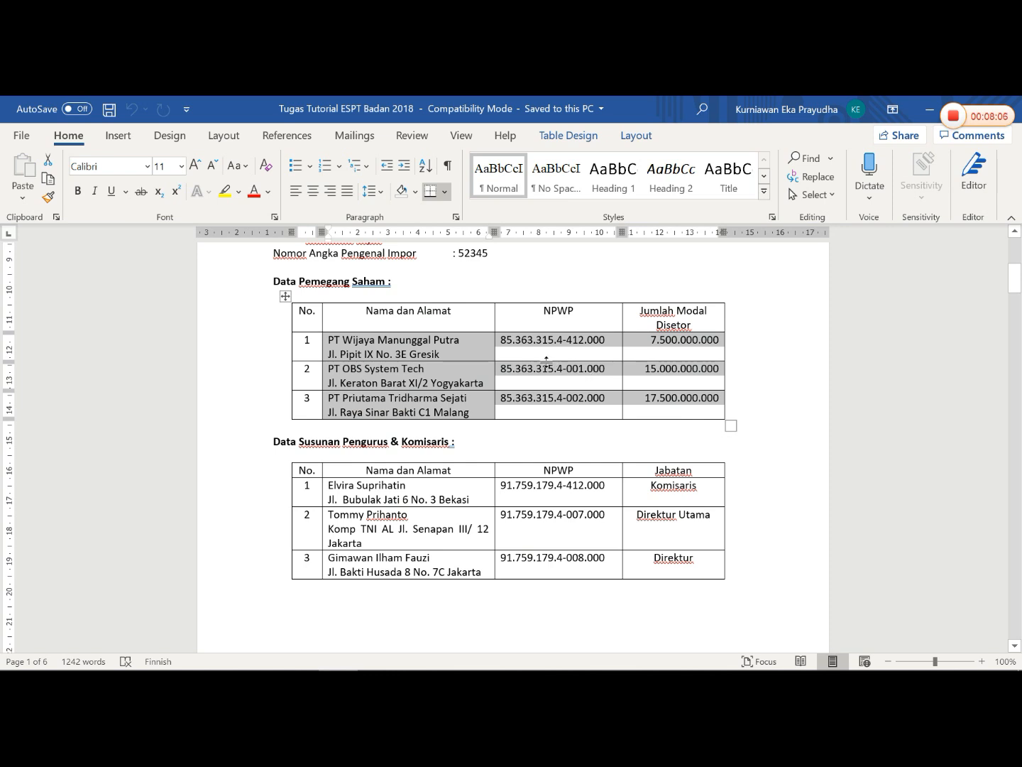
{"action": "left_click", "coordinate": [502, 398]}
{"action": "mouse_move", "coordinate": [502, 398]}
{"action": "left_mouse_down"}
{"action": "mouse_move", "coordinate": [606, 398]}
{"action": "mouse_move", "coordinate": [499, 399]}
{"action": "left_mouse_up"}
{"action": "key", "text": "ctrl+c"}
{"action": "left_click", "coordinate": [607, 398]}
{"action": "right_click", "coordinate": [515, 396]}
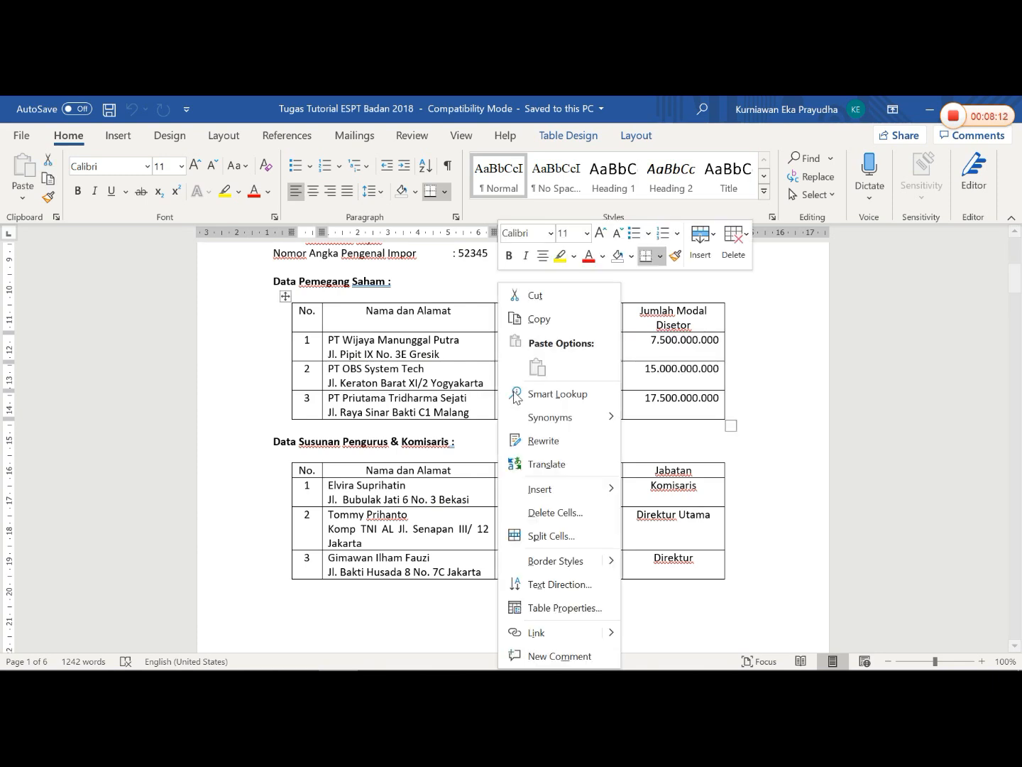
{"action": "left_click", "coordinate": [543, 321]}
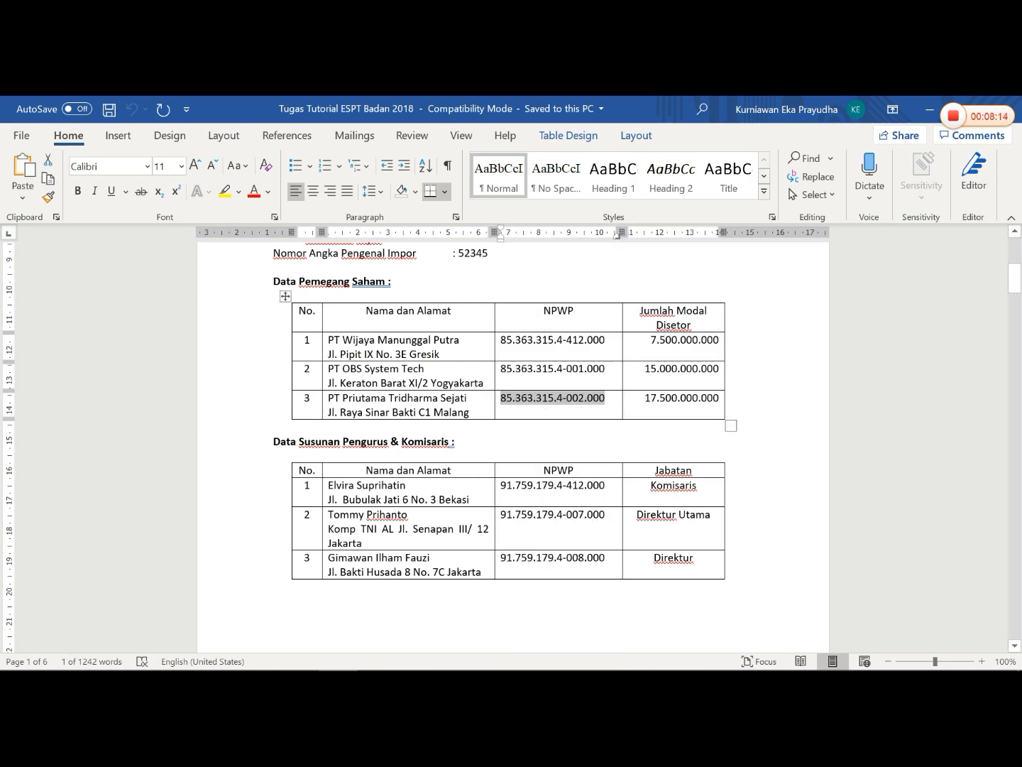
{"action": "mouse_move", "coordinate": [387, 668]}
{"action": "left_click", "coordinate": [415, 657]}
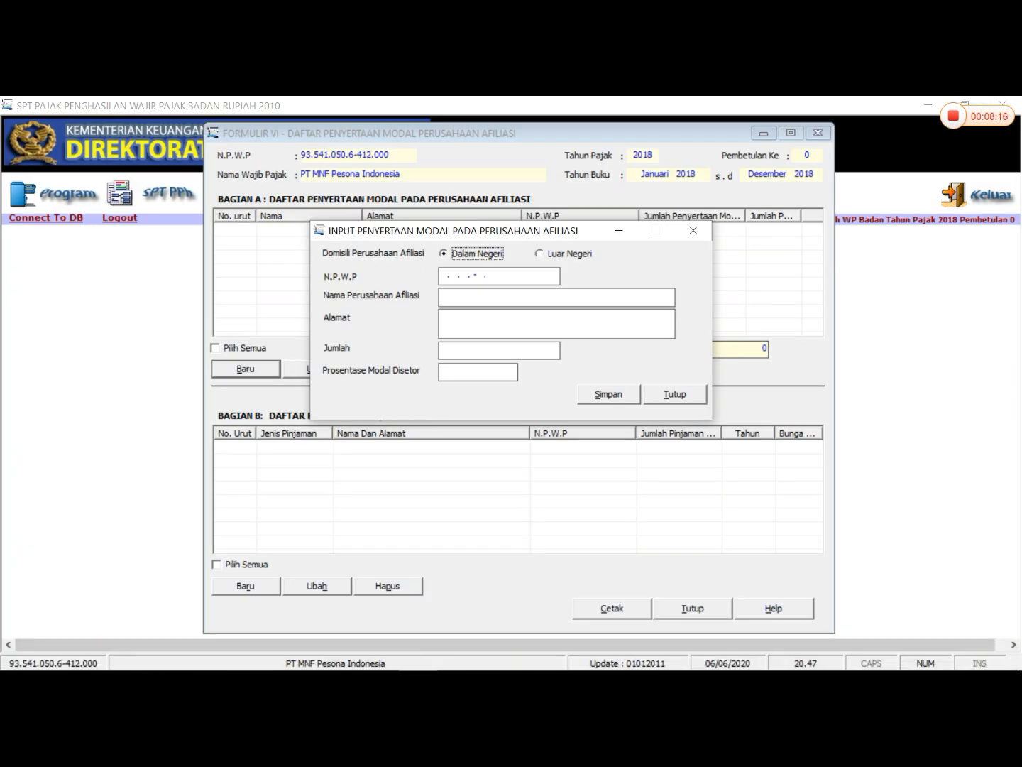
{"action": "left_click", "coordinate": [447, 278]}
{"action": "right_click", "coordinate": [446, 280]}
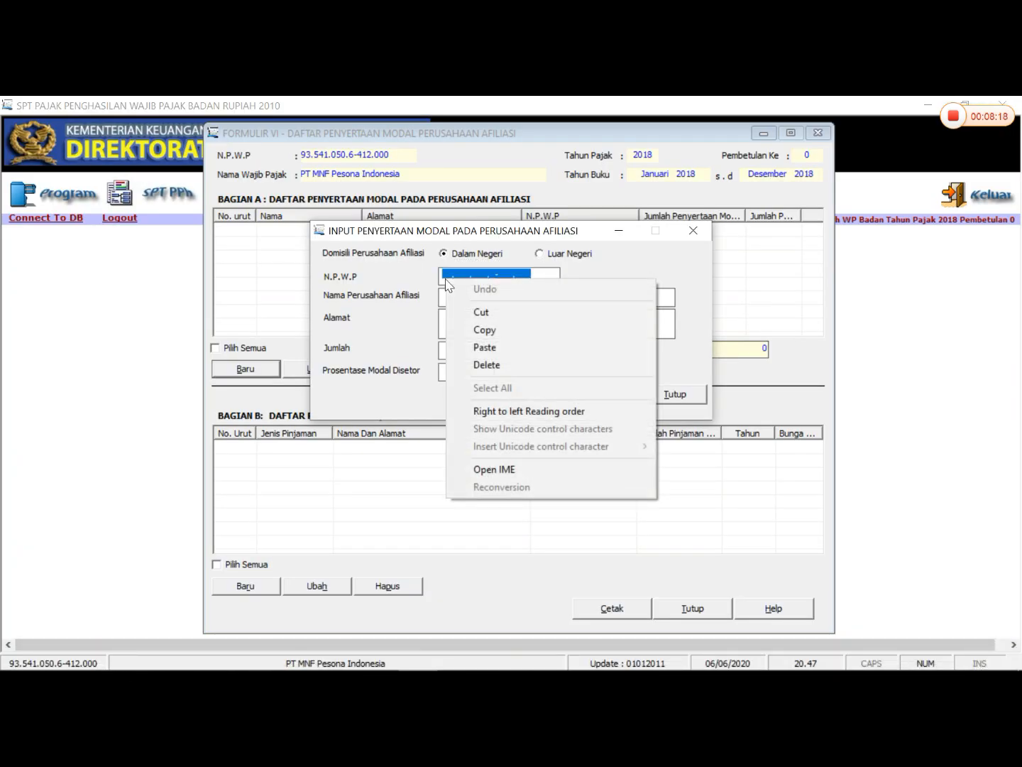
{"action": "left_click", "coordinate": [485, 346]}
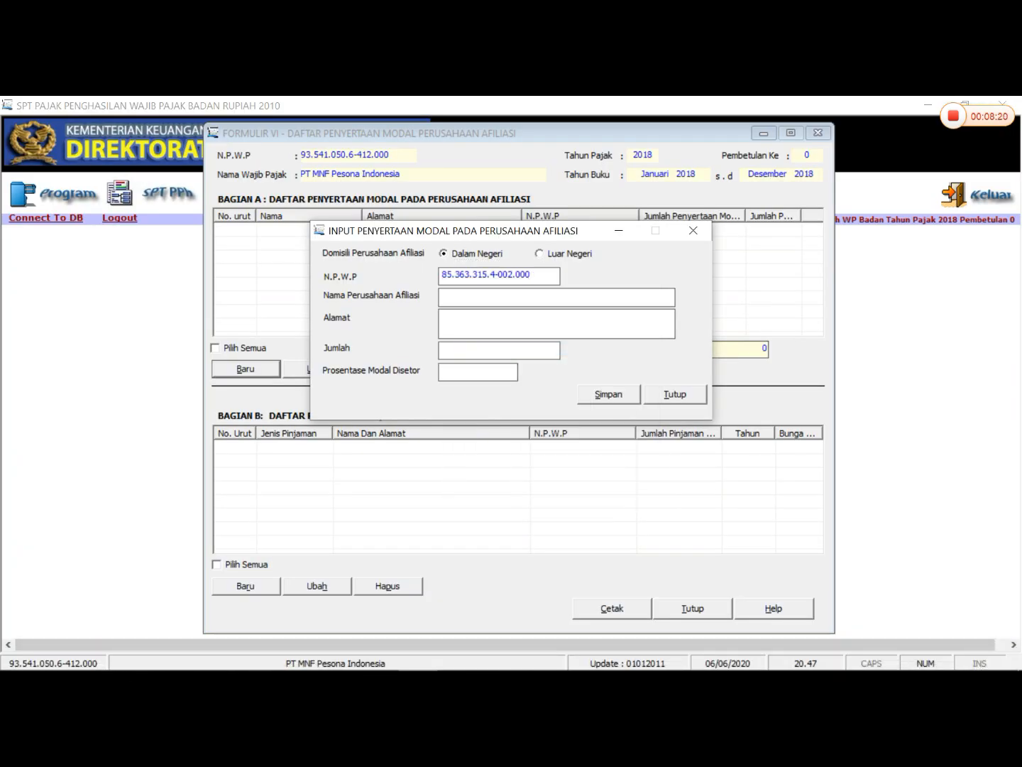
- Copy the company name PT Priutama Tridharma Sejati from the Word shareholder table into Nama Perusahaan Afiliasi in eSPT
{"action": "left_click", "coordinate": [374, 655]}
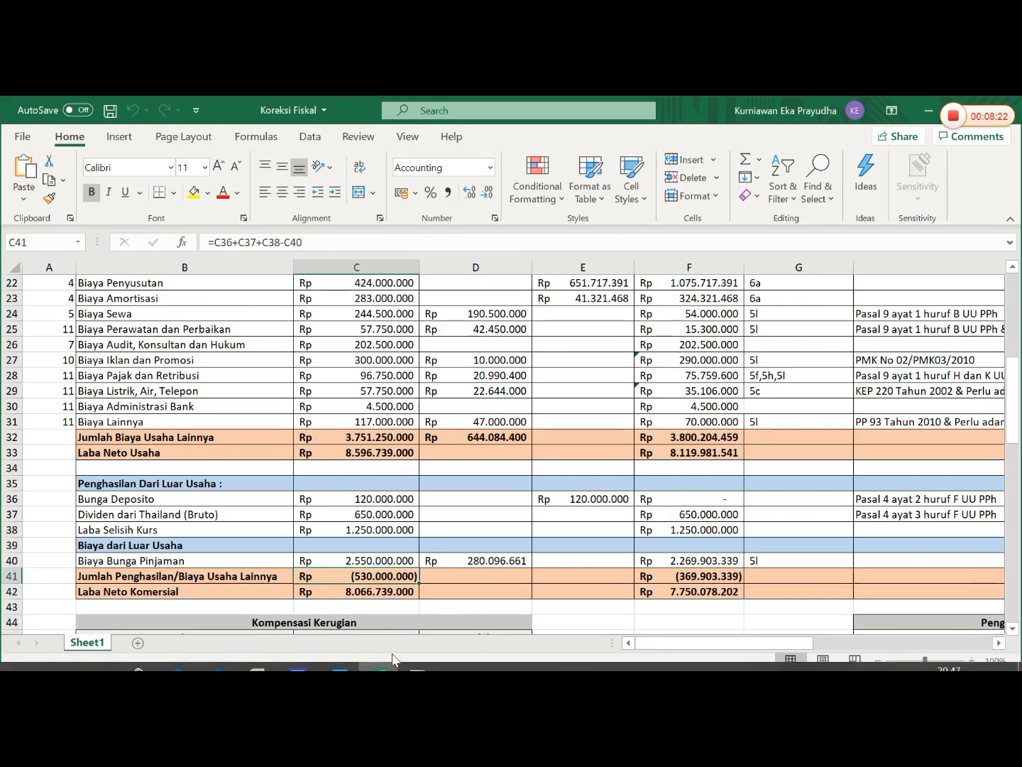
{"action": "left_click", "coordinate": [340, 654]}
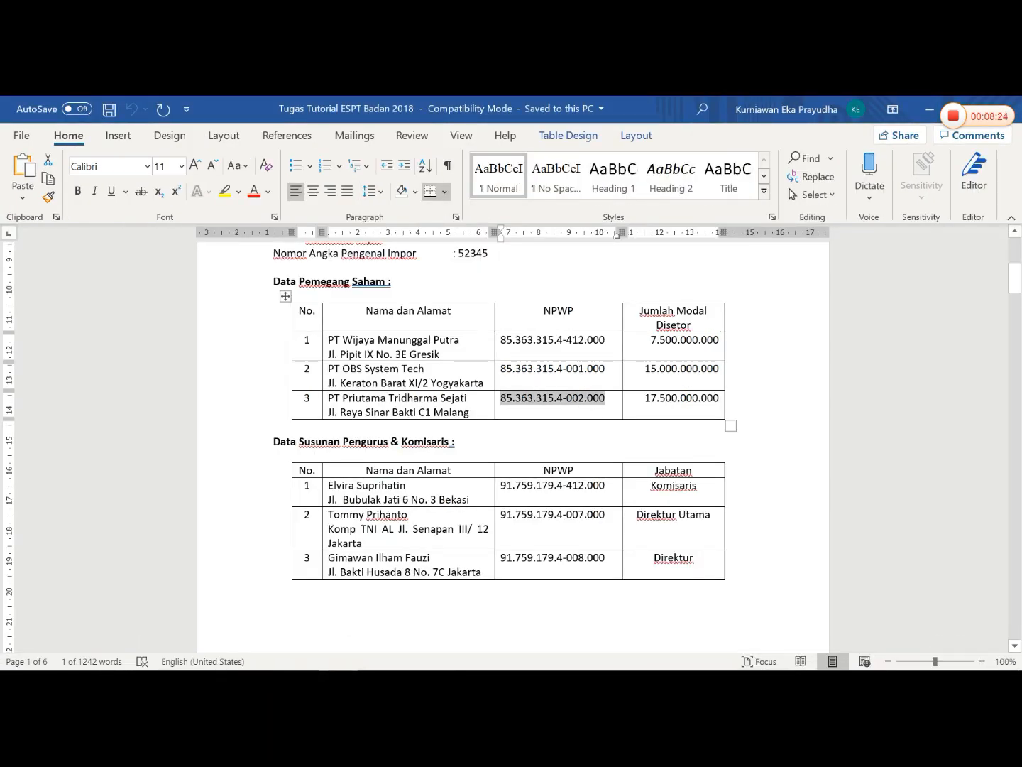
{"action": "left_click_drag", "start_coordinate": [329, 397], "coordinate": [473, 398]}
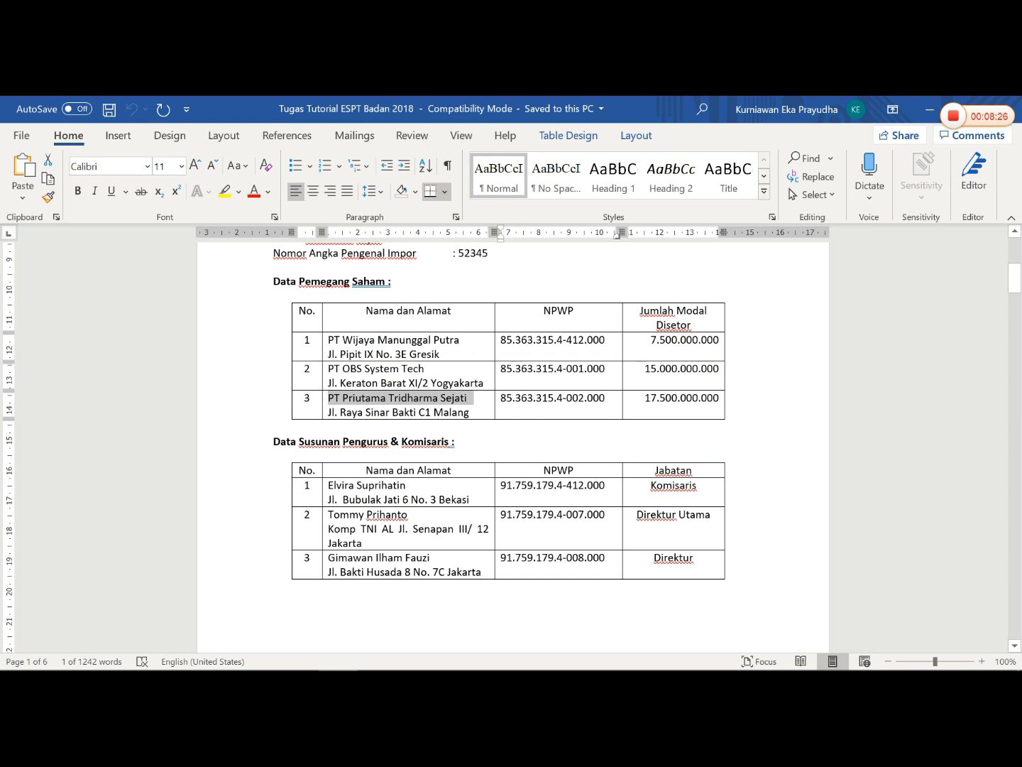
{"action": "right_click", "coordinate": [462, 398]}
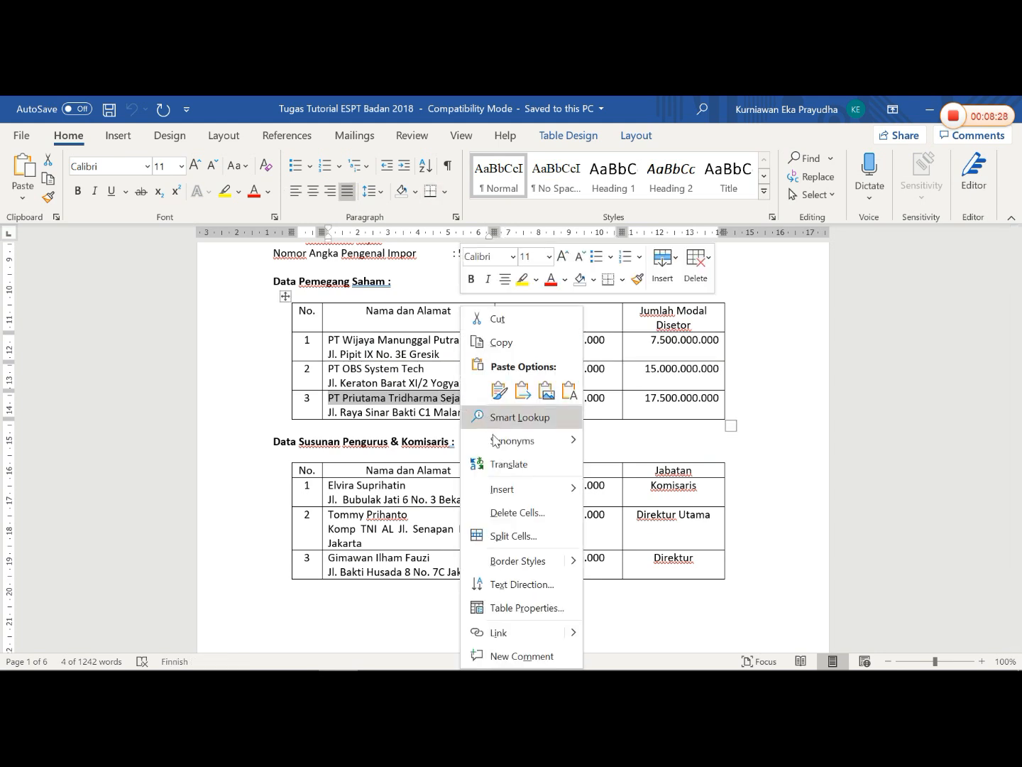
{"action": "left_click", "coordinate": [475, 344]}
{"action": "left_click", "coordinate": [428, 653]}
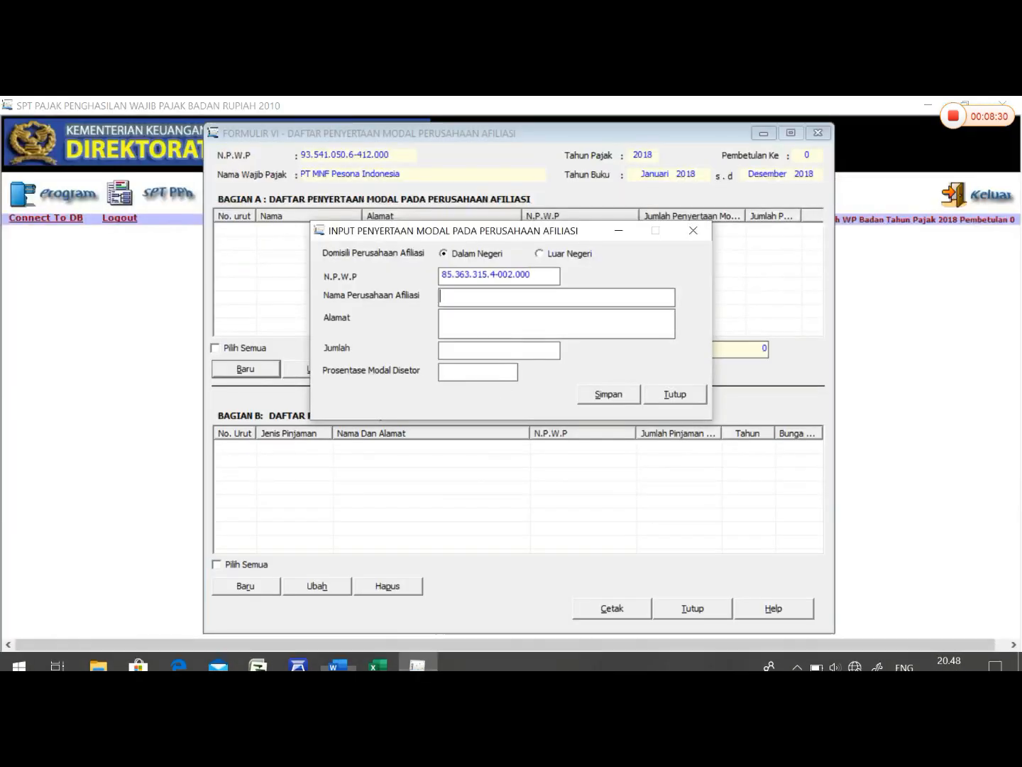
{"action": "right_click", "coordinate": [494, 297]}
{"action": "left_click", "coordinate": [543, 361]}
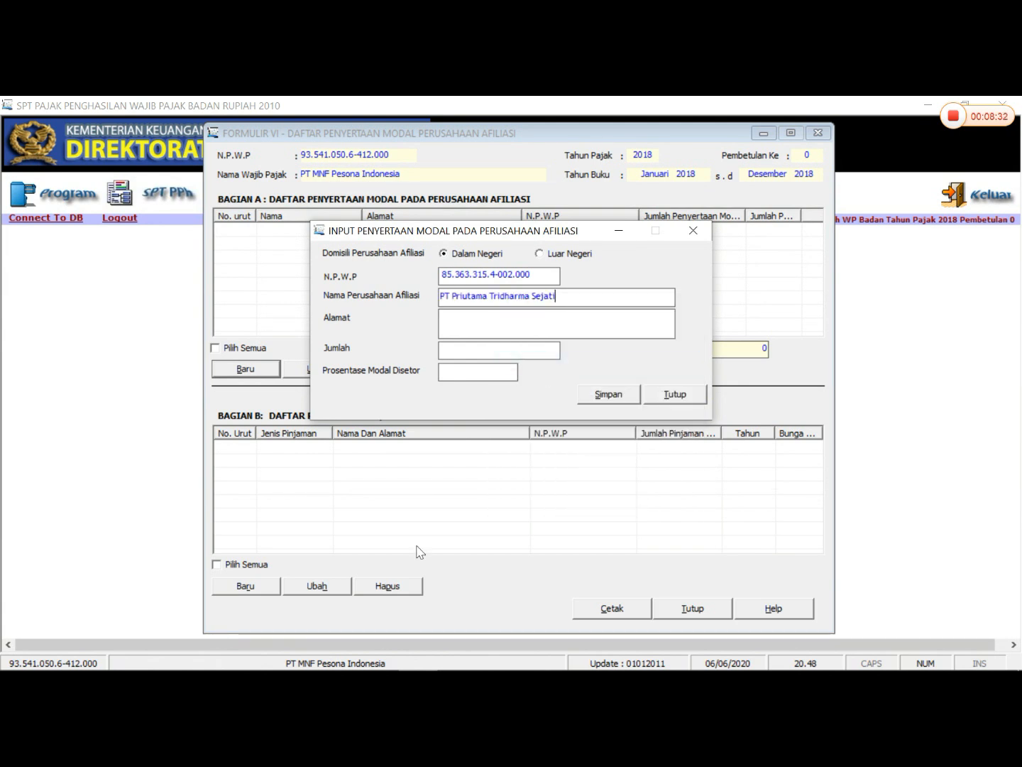
- Copy the address of PT Priutama Tridharma Sejati from the Word shareholder table into Alamat in eSPT
{"action": "mouse_move", "coordinate": [379, 666]}
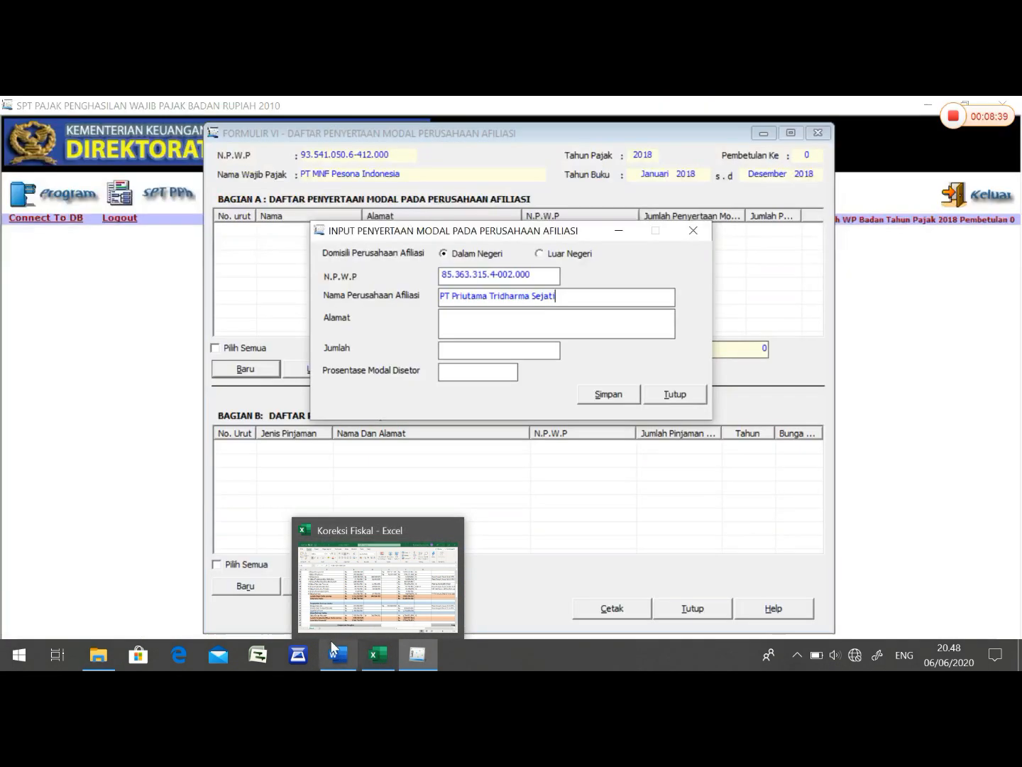
{"action": "left_click", "coordinate": [339, 653]}
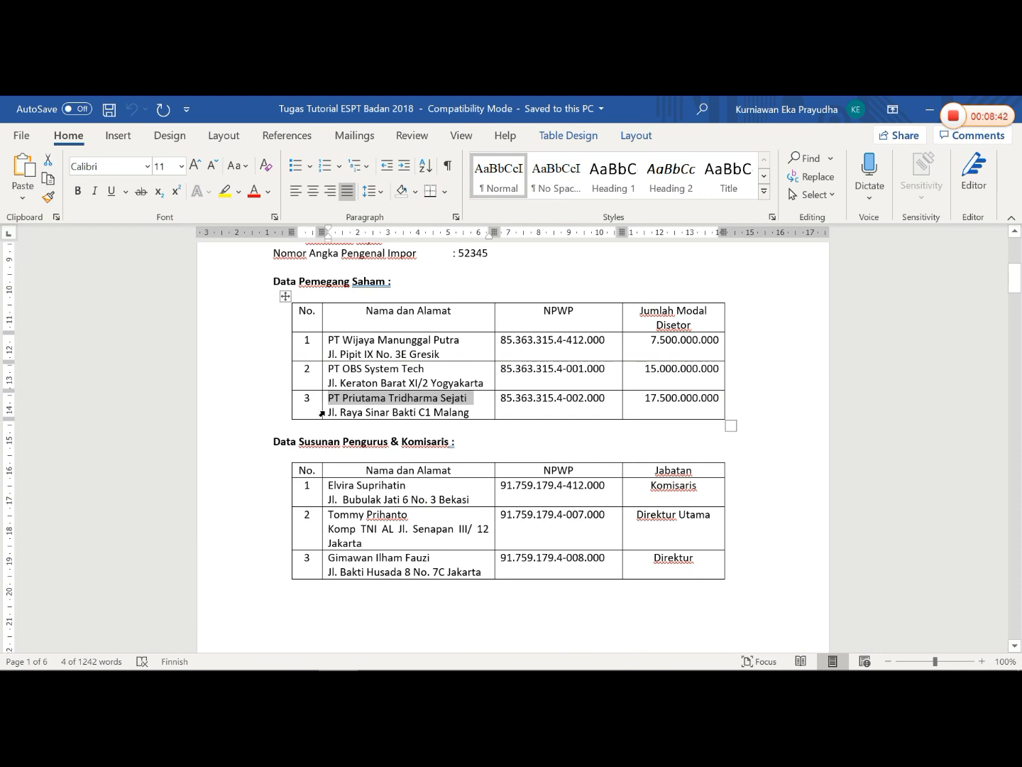
{"action": "left_click_drag", "start_coordinate": [329, 412], "coordinate": [468, 414]}
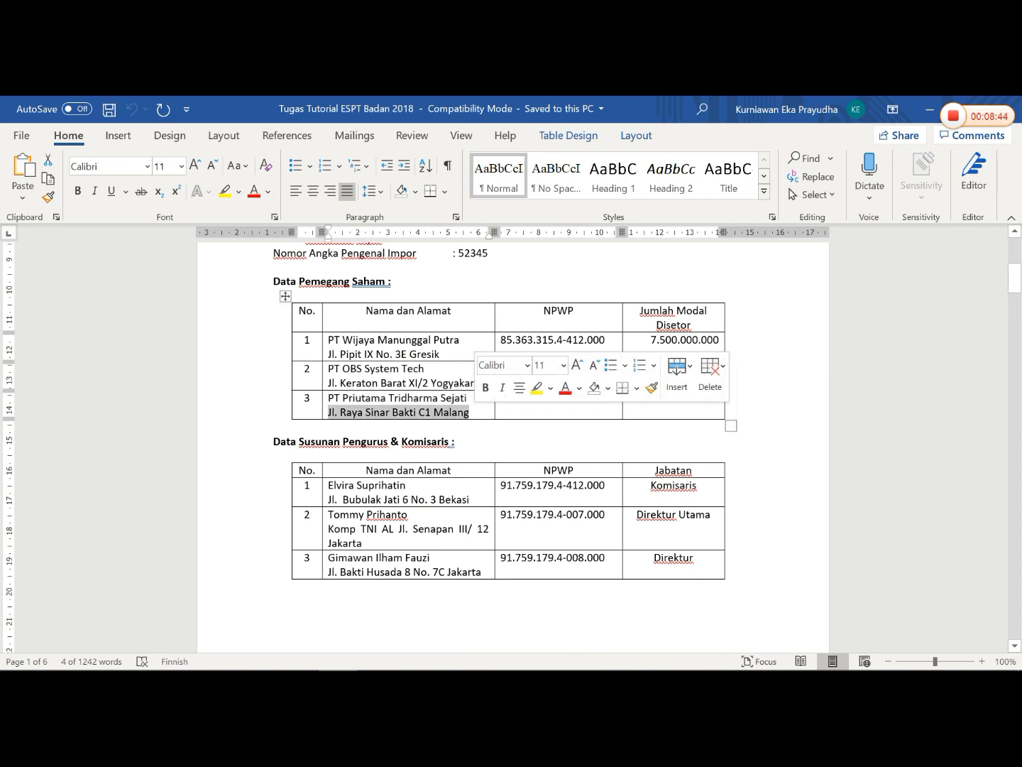
{"action": "right_click", "coordinate": [463, 419]}
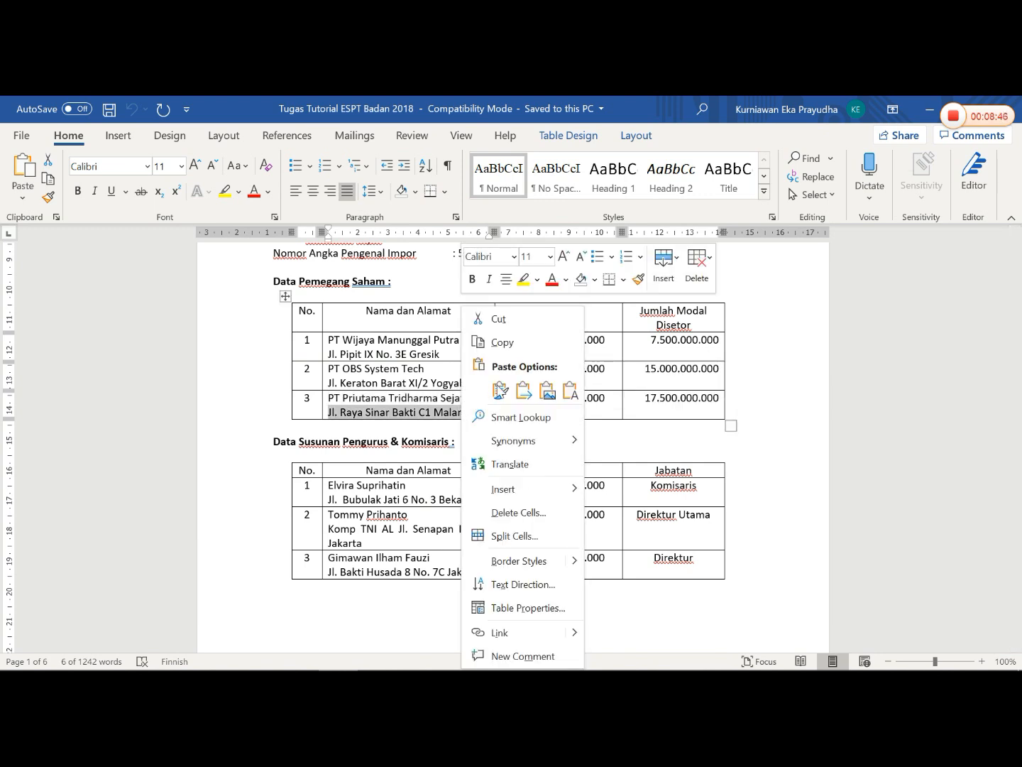
{"action": "left_click", "coordinate": [498, 340]}
{"action": "left_click", "coordinate": [417, 655]}
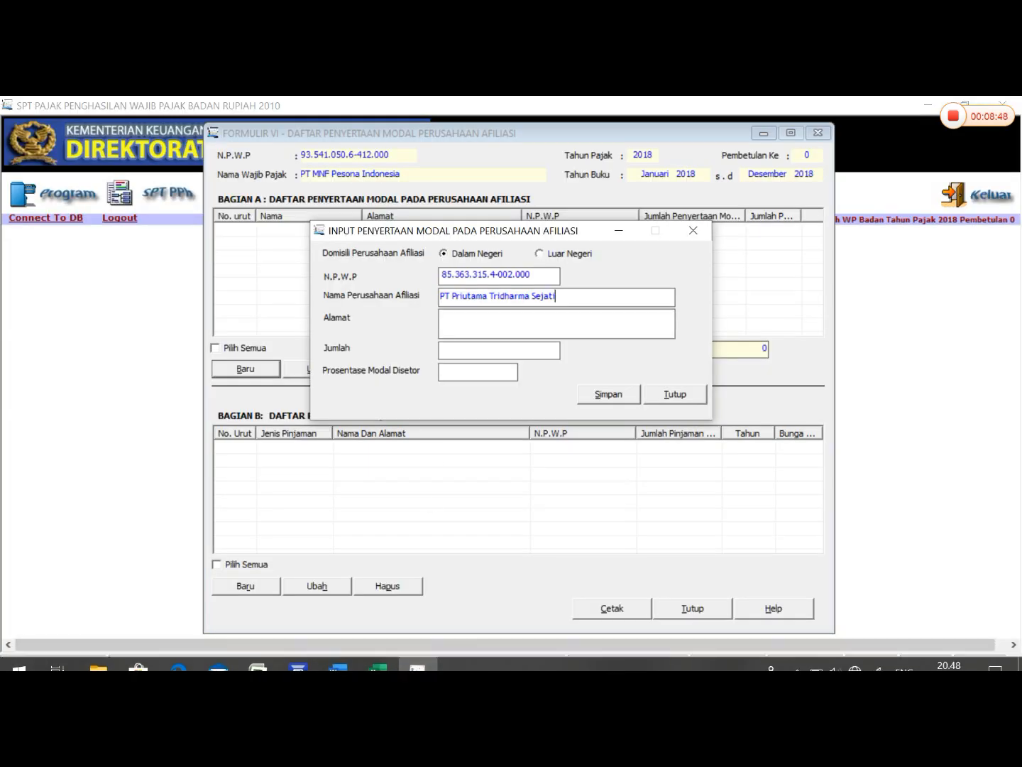
{"action": "right_click", "coordinate": [451, 329]}
{"action": "left_click", "coordinate": [492, 394]}
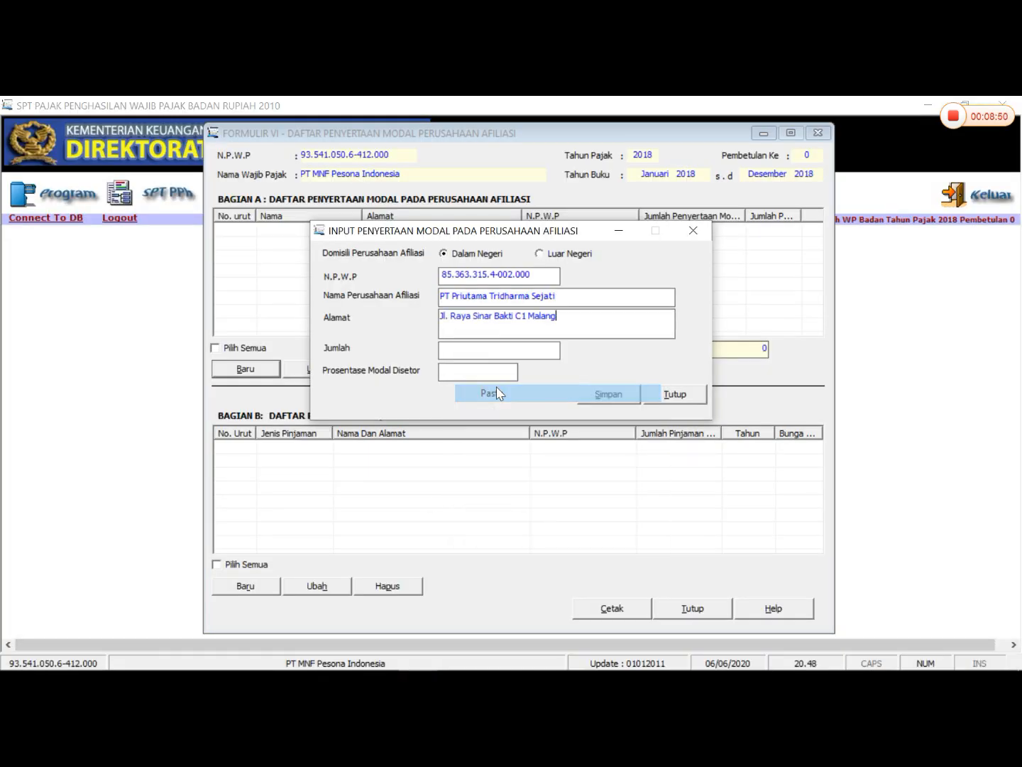
{"action": "mouse_move", "coordinate": [404, 655]}
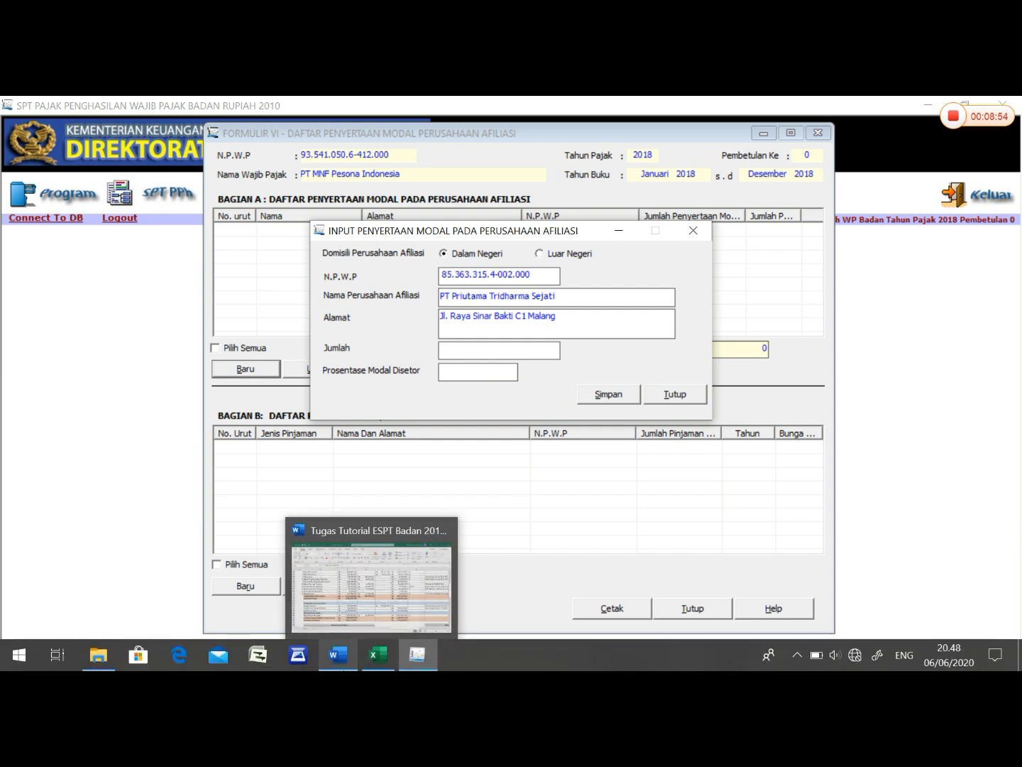
- Copy PT Priutama Tridharma Sejati's paid-in capital of 17.500.000.000 from the Word shareholder table into Jumlah in eSPT
{"action": "left_click", "coordinate": [338, 655]}
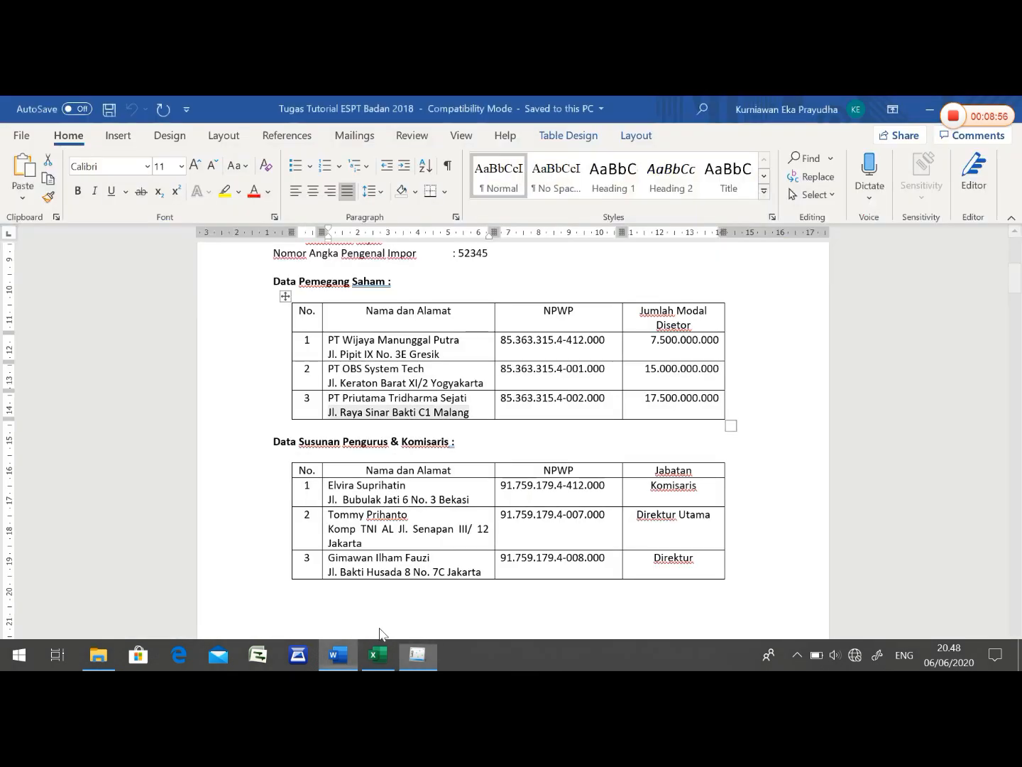
{"action": "left_click_drag", "start_coordinate": [644, 398], "coordinate": [720, 399]}
{"action": "right_click", "coordinate": [701, 401]}
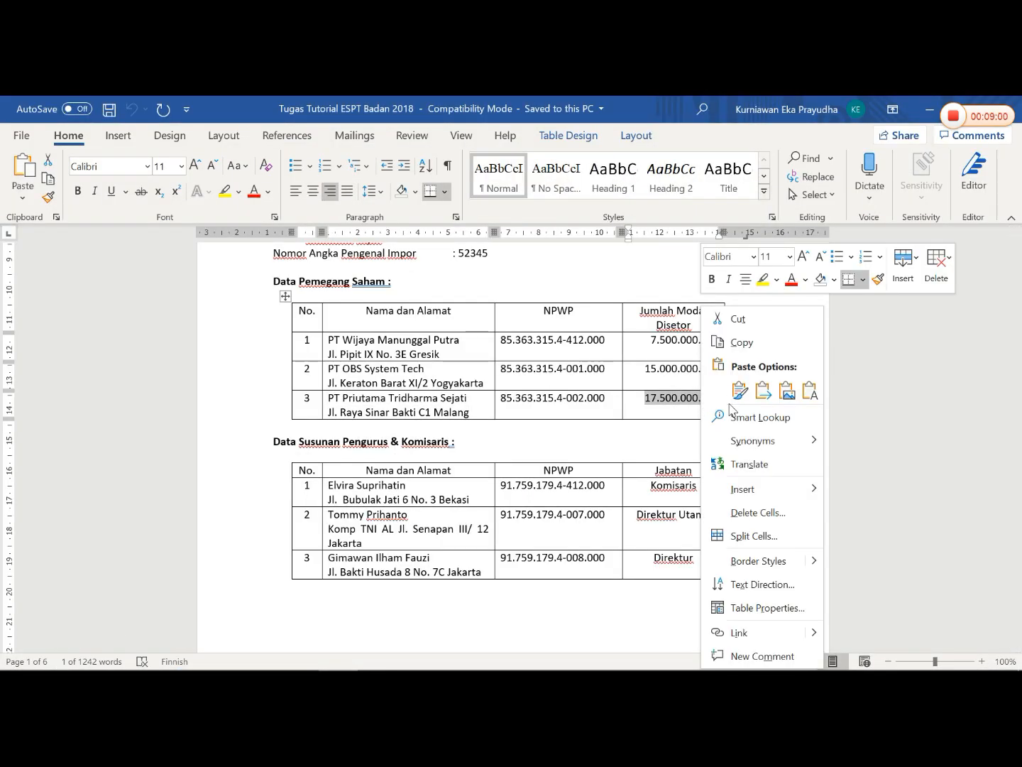
{"action": "left_click", "coordinate": [738, 342]}
{"action": "left_click", "coordinate": [419, 654]}
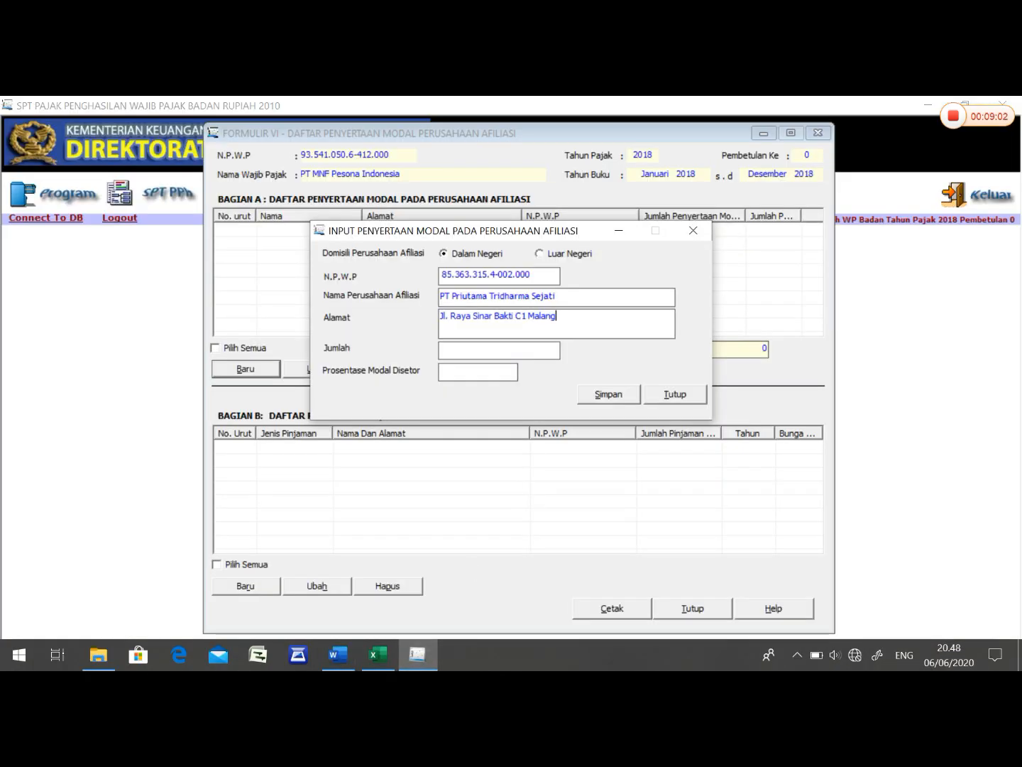
{"action": "right_click", "coordinate": [533, 354]}
{"action": "left_click", "coordinate": [568, 426]}
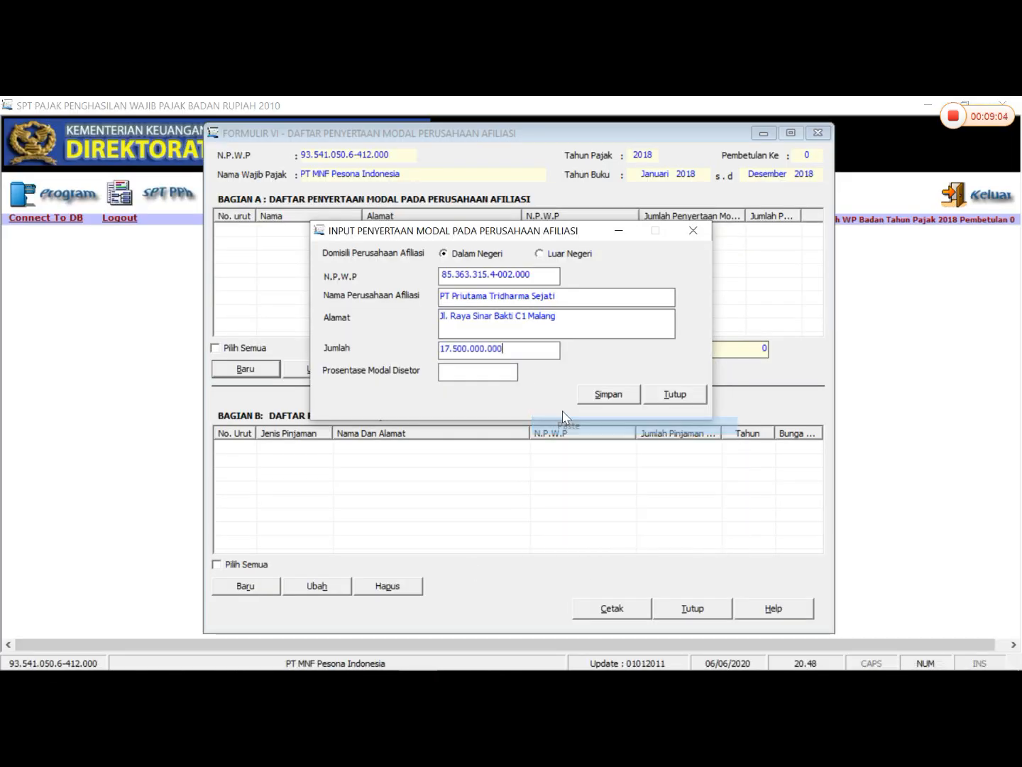
- Set Prosentase Modal Disetor to 43,75, save the PT Priutama Tridharma Sejati entry and continue with a new record
{"action": "left_click", "coordinate": [604, 396]}
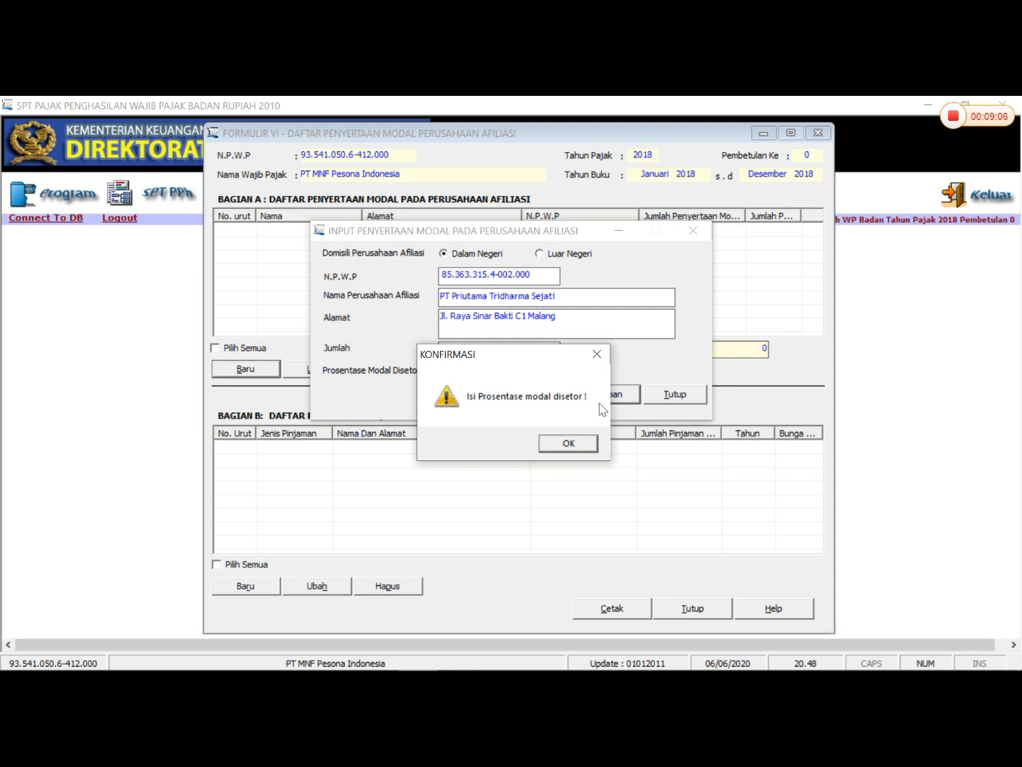
{"action": "left_click", "coordinate": [571, 442]}
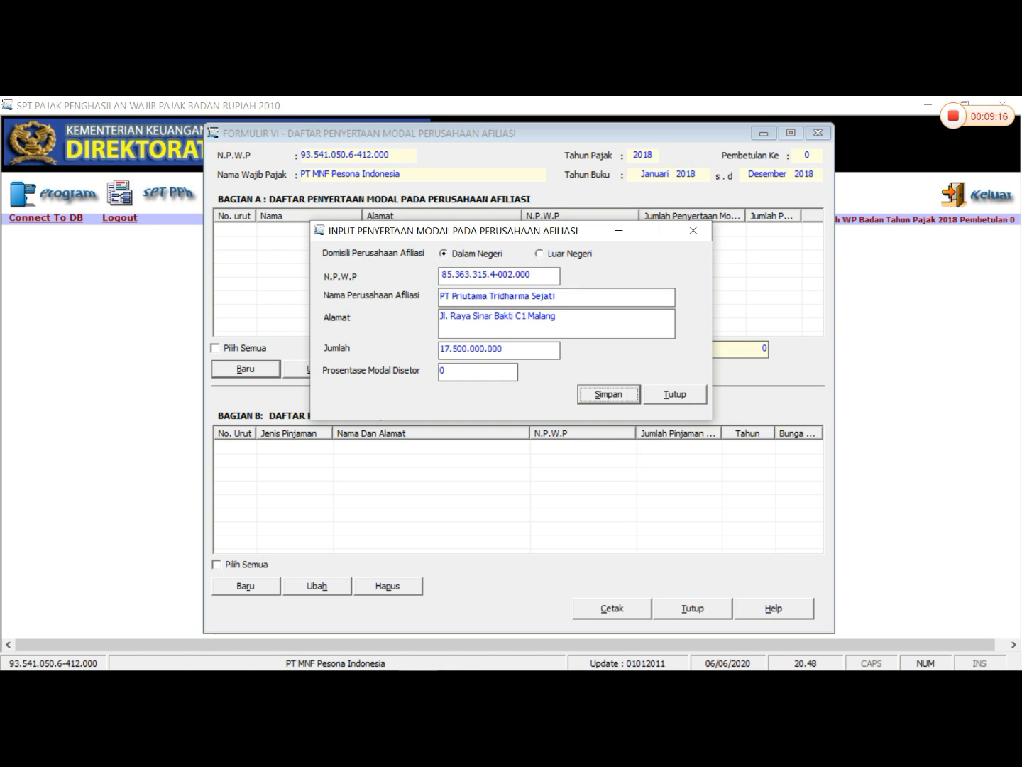
{"action": "left_click", "coordinate": [441, 370]}
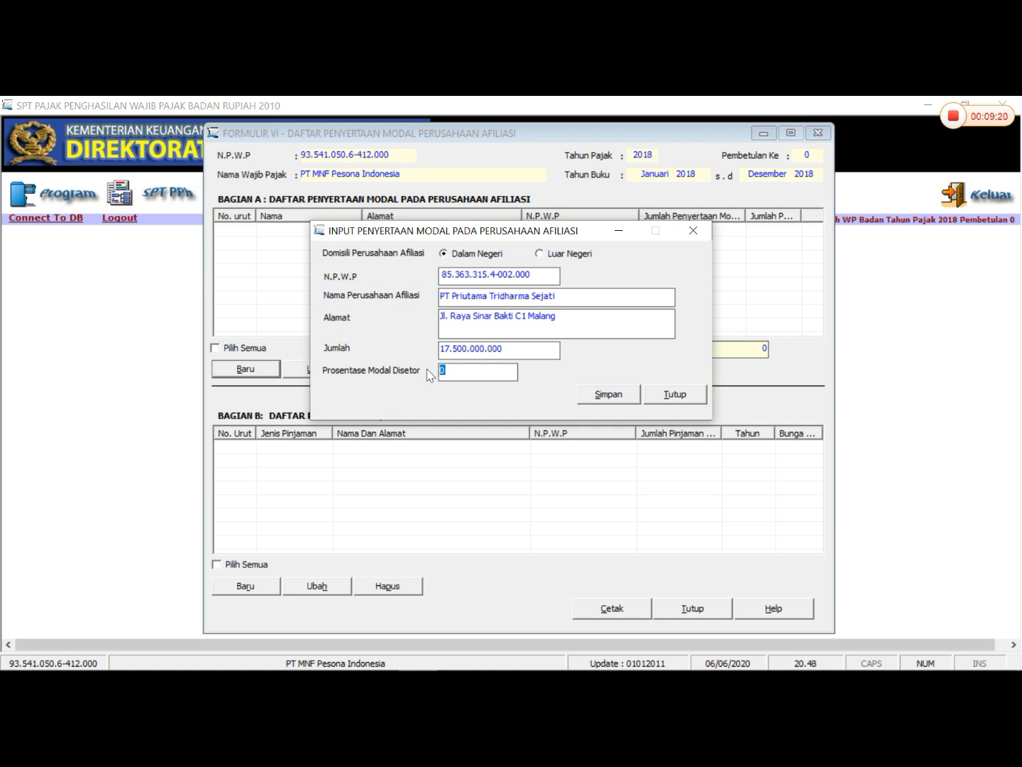
{"action": "type", "text": "43,75"}
{"action": "left_click", "coordinate": [635, 391]}
{"action": "left_click", "coordinate": [528, 440]}
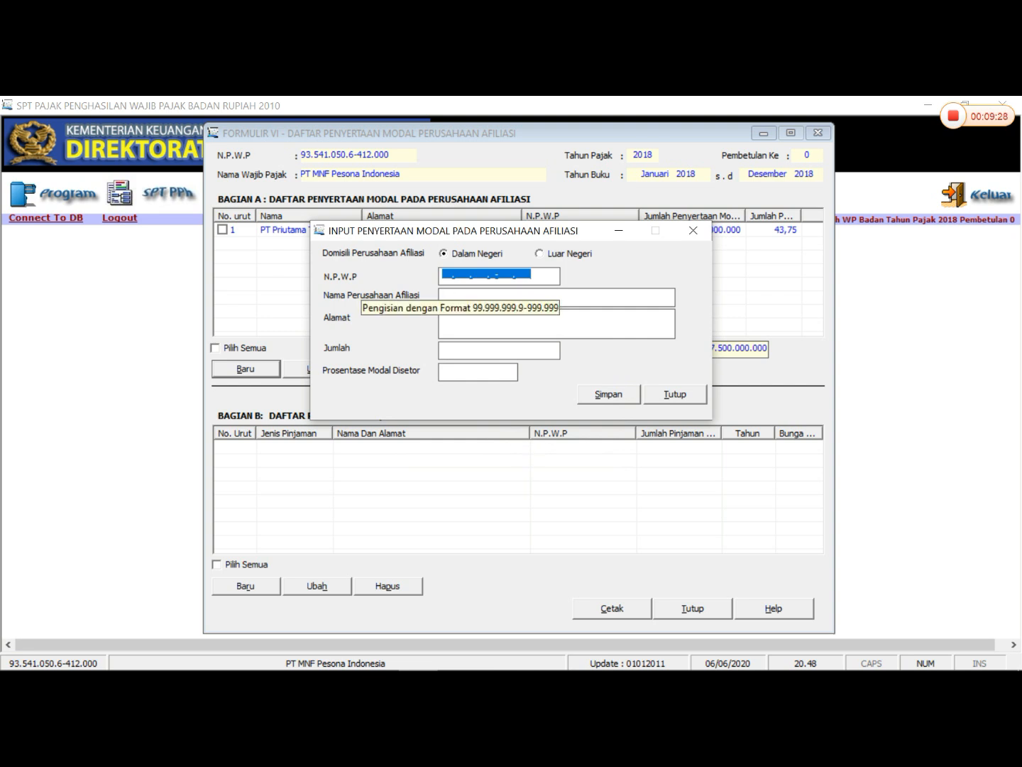
- Copy the company name PT OBS System Tech from the Word shareholder table into Nama Perusahaan Afiliasi in eSPT
{"action": "mouse_move", "coordinate": [378, 668]}
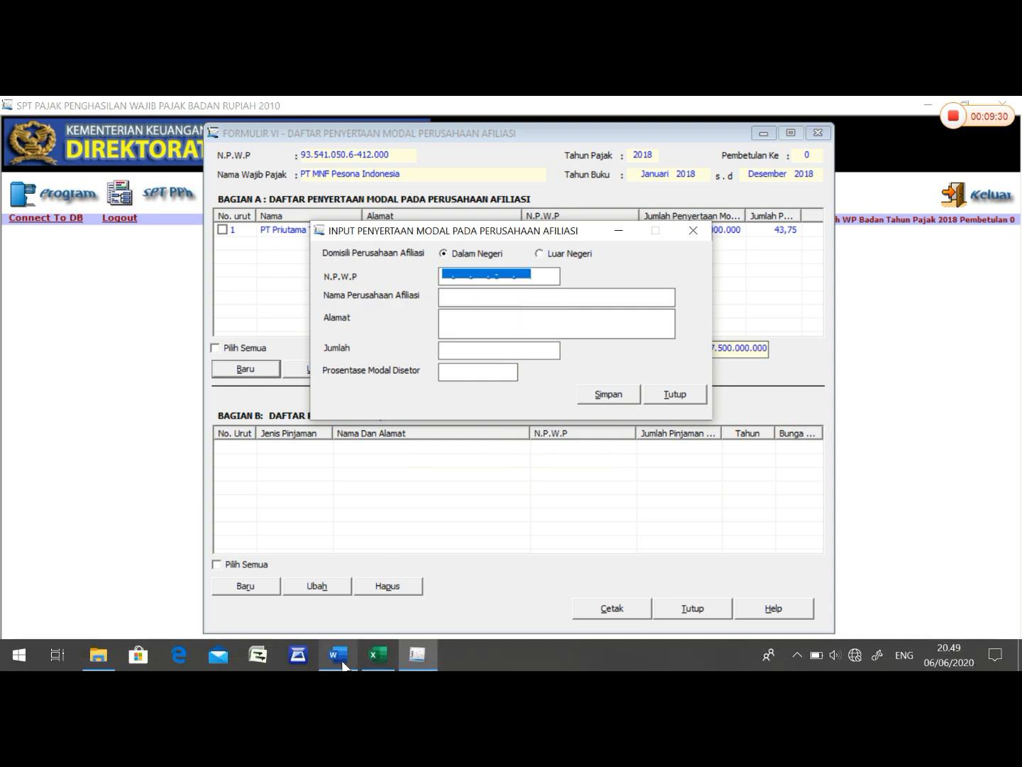
{"action": "mouse_move", "coordinate": [342, 668]}
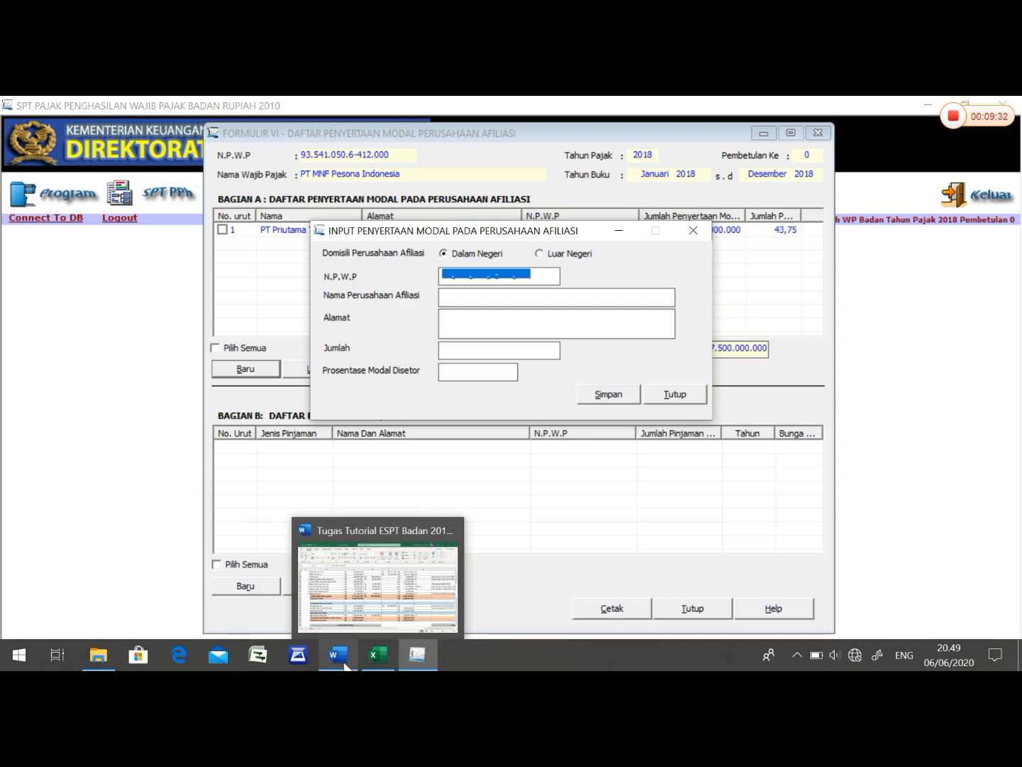
{"action": "left_click", "coordinate": [337, 654]}
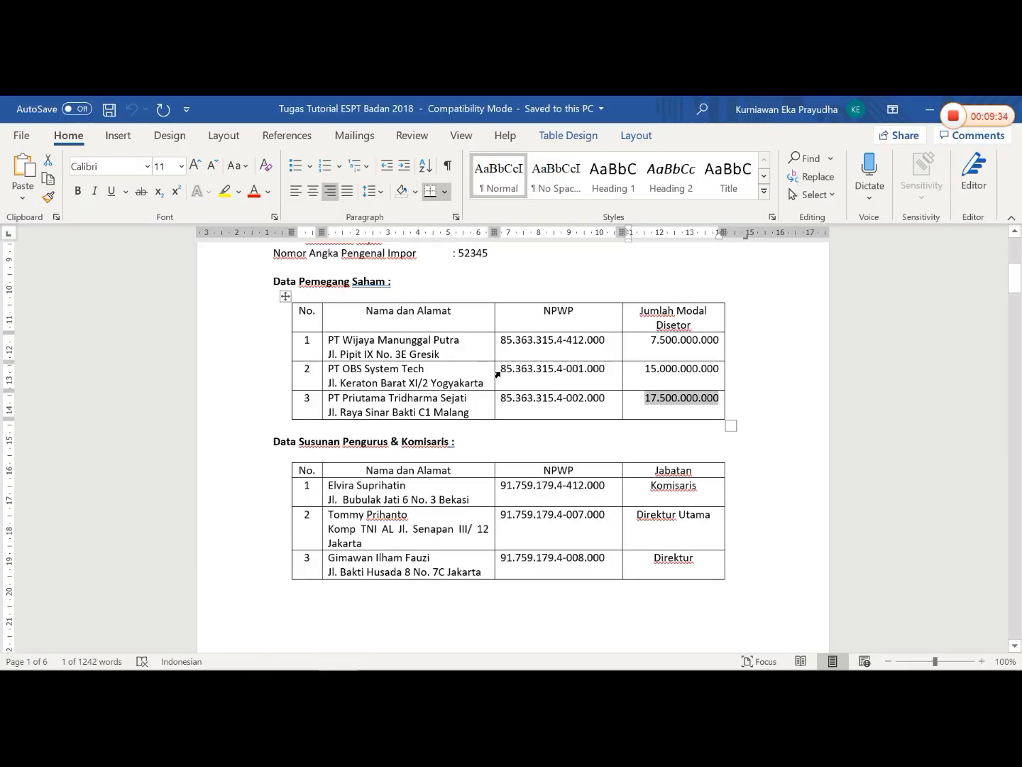
{"action": "left_click_drag", "start_coordinate": [500, 368], "coordinate": [609, 369]}
{"action": "left_click", "coordinate": [330, 369]}
{"action": "left_click_drag", "start_coordinate": [329, 368], "coordinate": [426, 369]}
{"action": "right_click", "coordinate": [426, 369]}
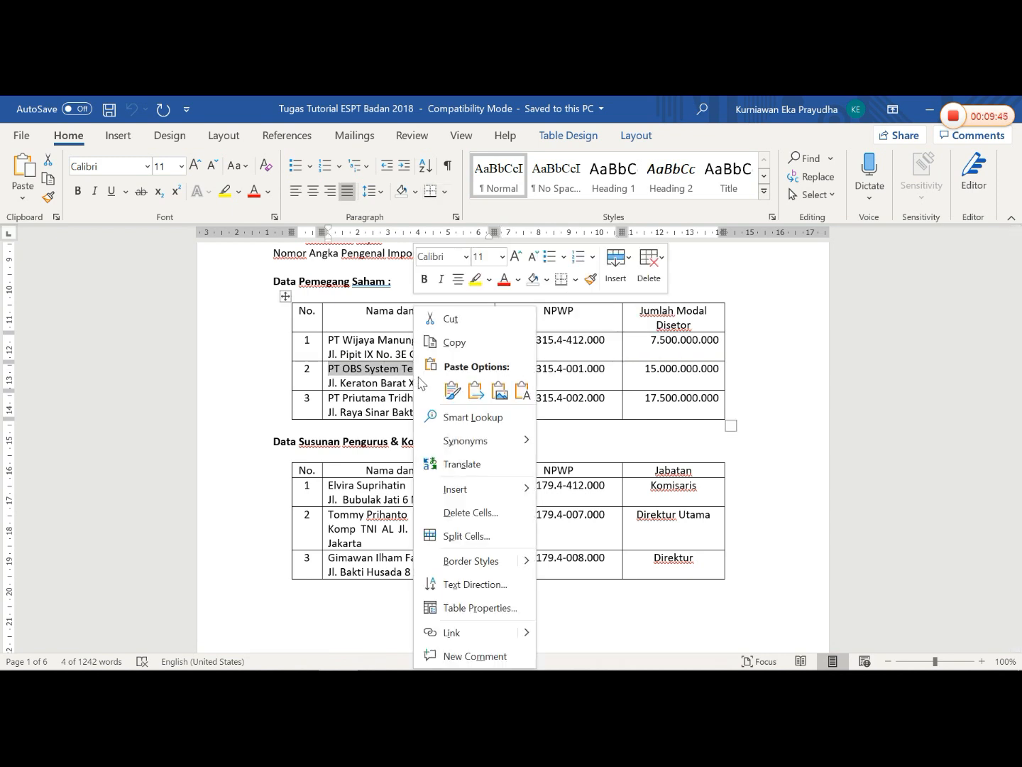
{"action": "left_click", "coordinate": [454, 342]}
{"action": "left_click", "coordinate": [418, 654]}
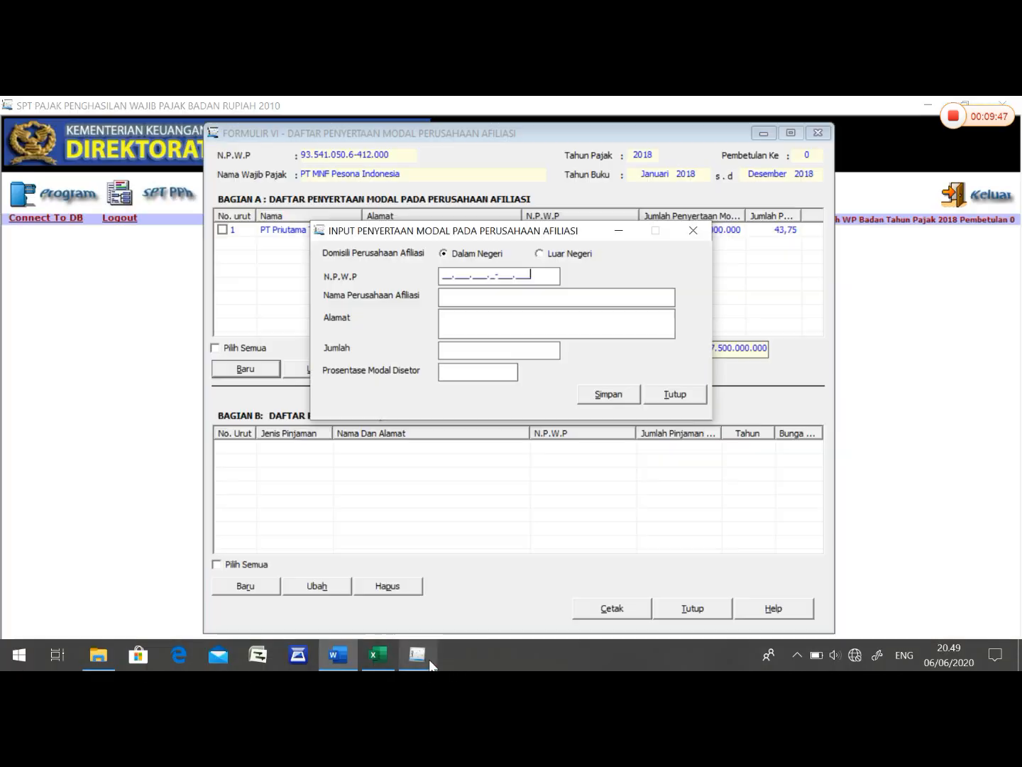
{"action": "right_click", "coordinate": [465, 297]}
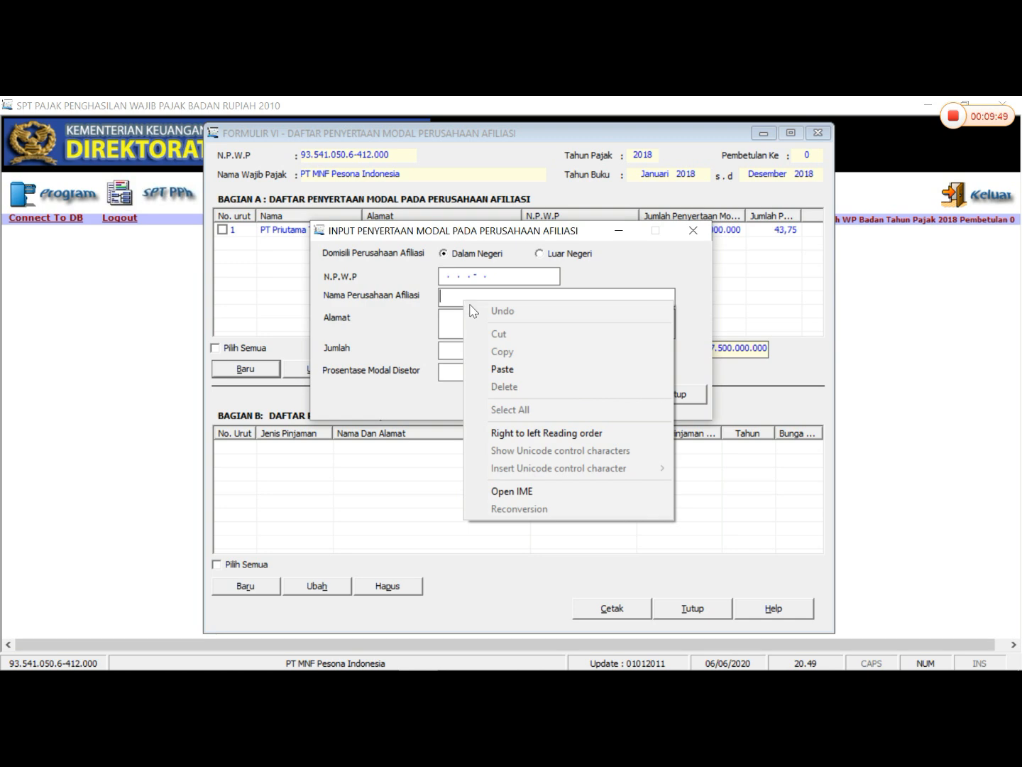
{"action": "left_click", "coordinate": [513, 365]}
- Select PT OBS System Tech's NPWP in the Word table and fill in the affiliate's NPWP in eSPT
{"action": "left_click", "coordinate": [348, 655]}
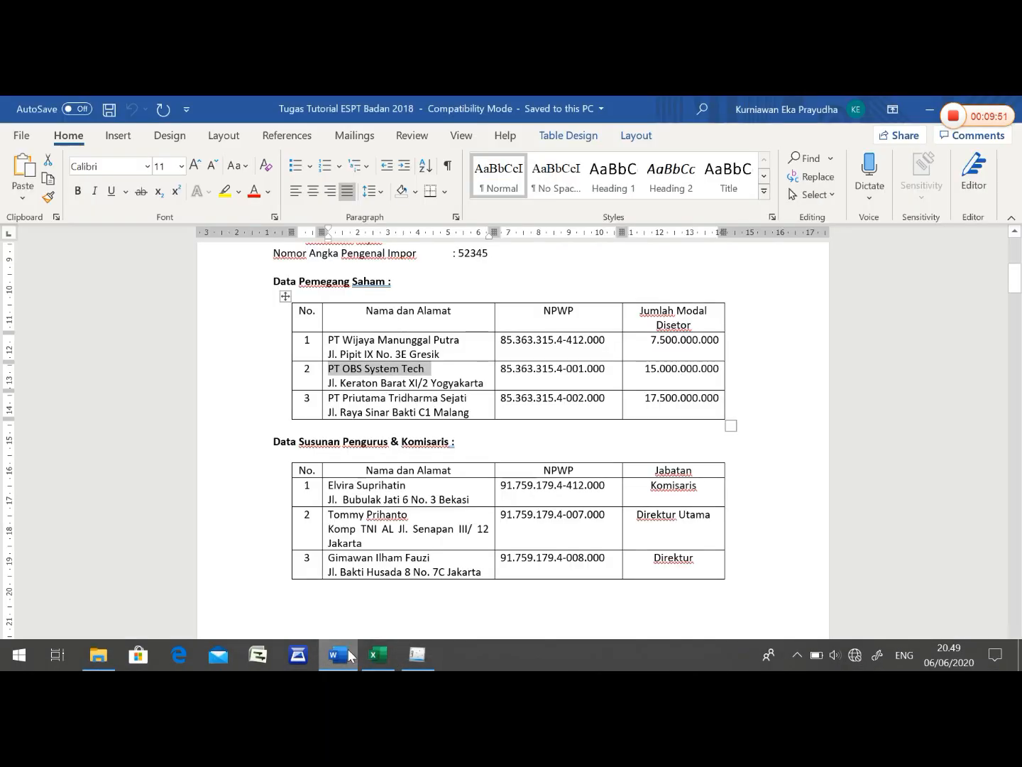
{"action": "left_click", "coordinate": [494, 368]}
{"action": "right_click", "coordinate": [495, 368]}
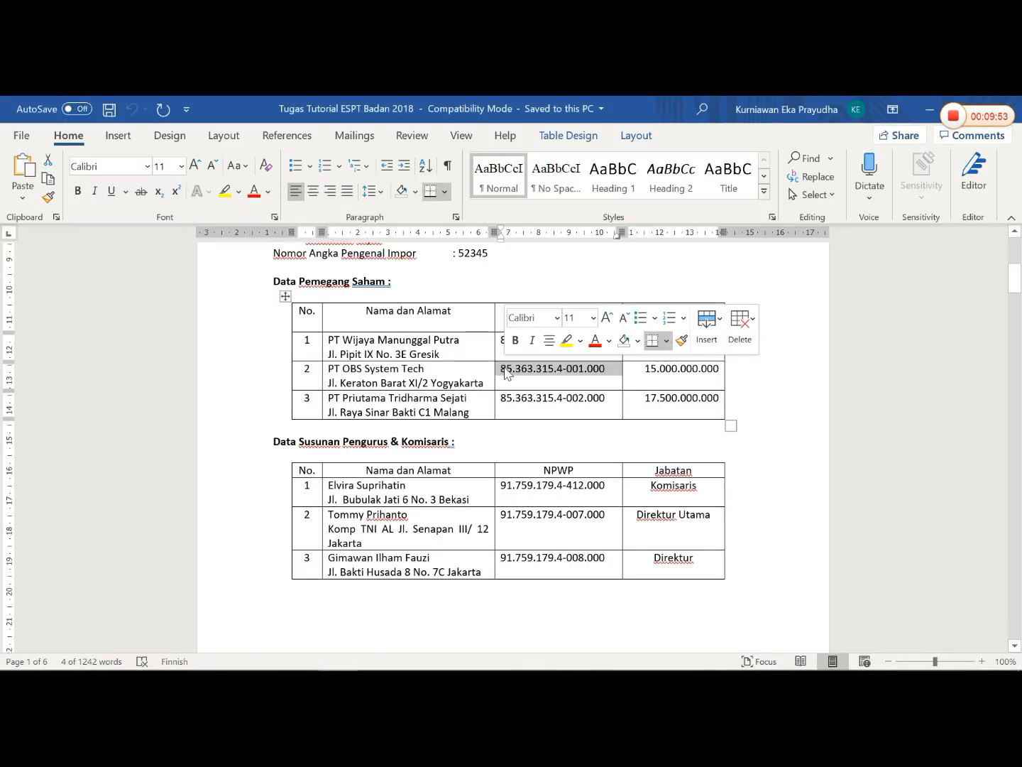
{"action": "left_click", "coordinate": [533, 402]}
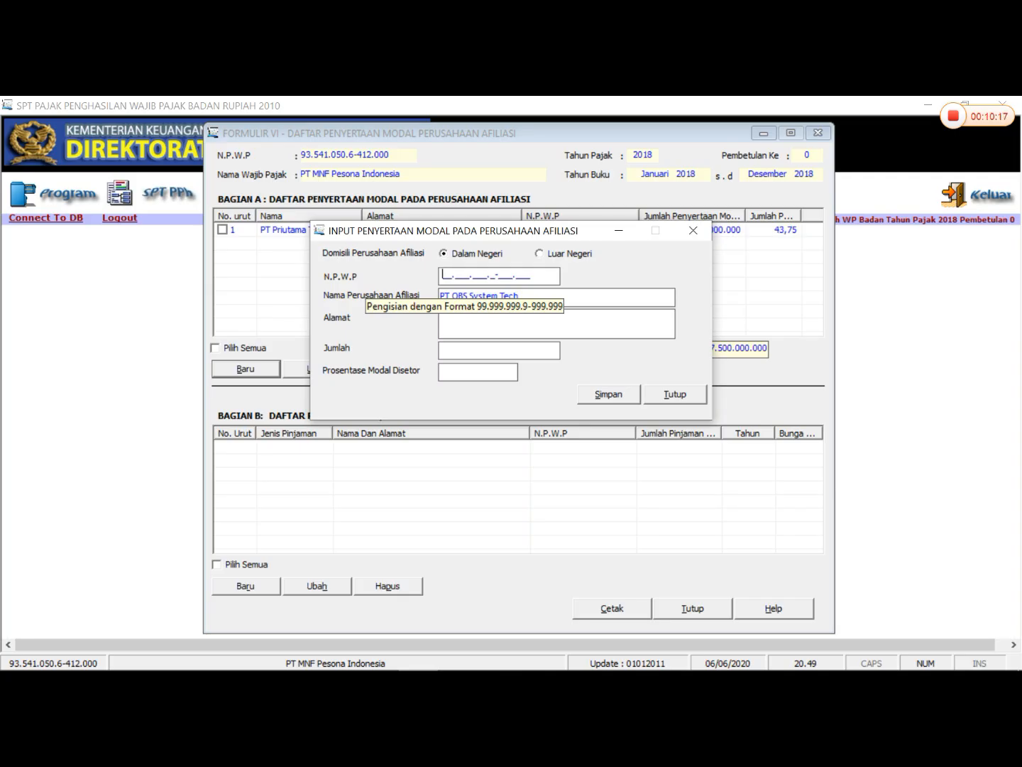
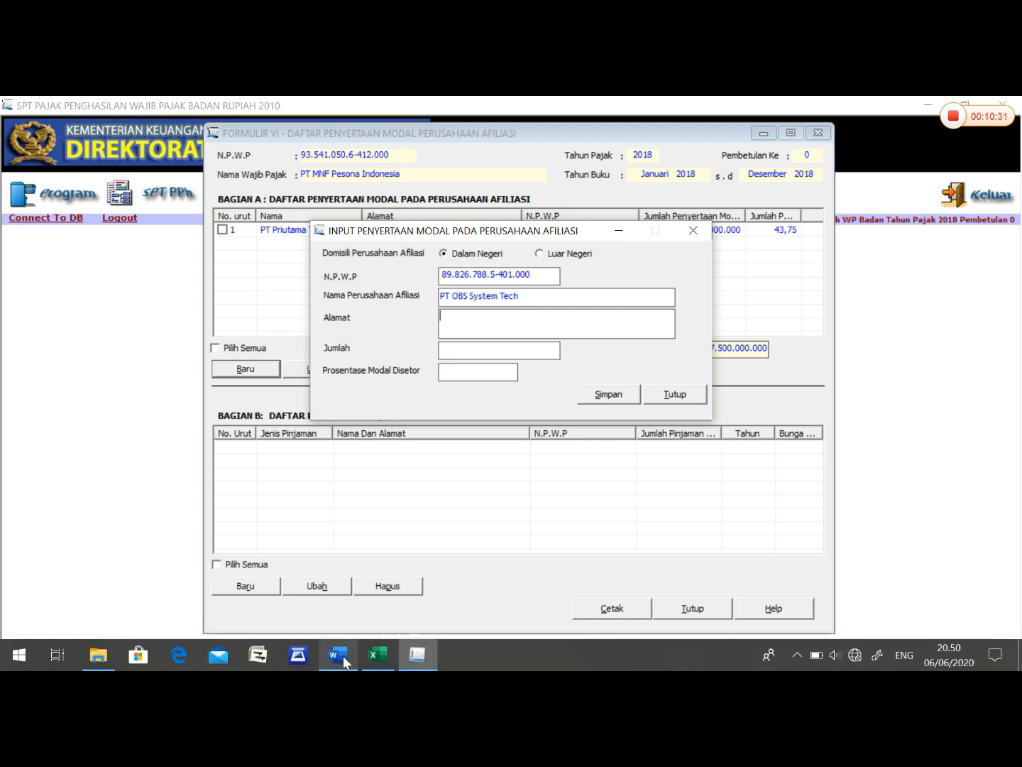
- Copy the address of PT OBS System Tech from the Word shareholder table into Alamat in eSPT
{"action": "left_click", "coordinate": [342, 654]}
{"action": "left_click_drag", "start_coordinate": [327, 382], "coordinate": [475, 385]}
{"action": "right_click", "coordinate": [475, 386]}
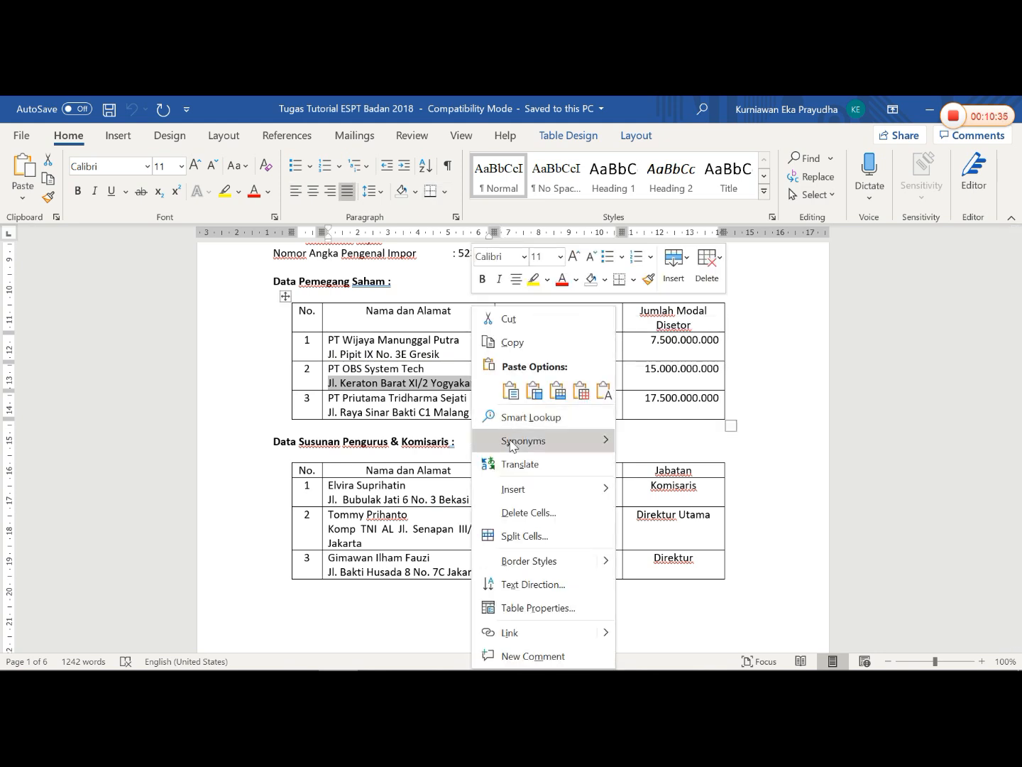
{"action": "left_click", "coordinate": [512, 342]}
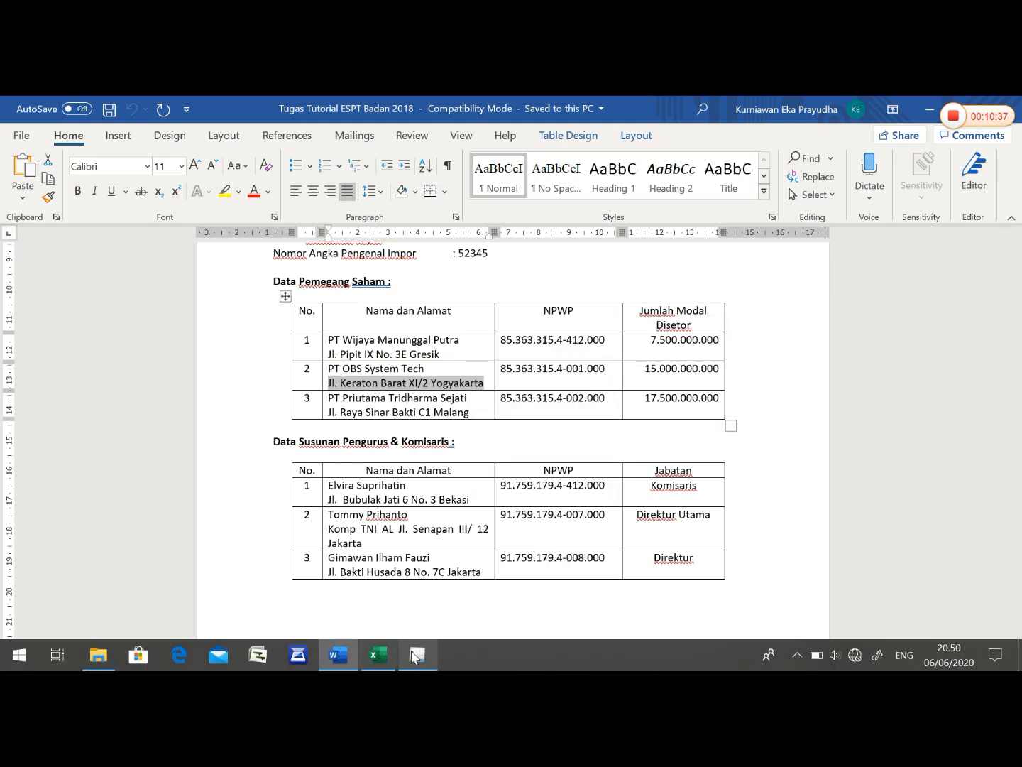
{"action": "left_click", "coordinate": [417, 666]}
{"action": "right_click", "coordinate": [532, 321]}
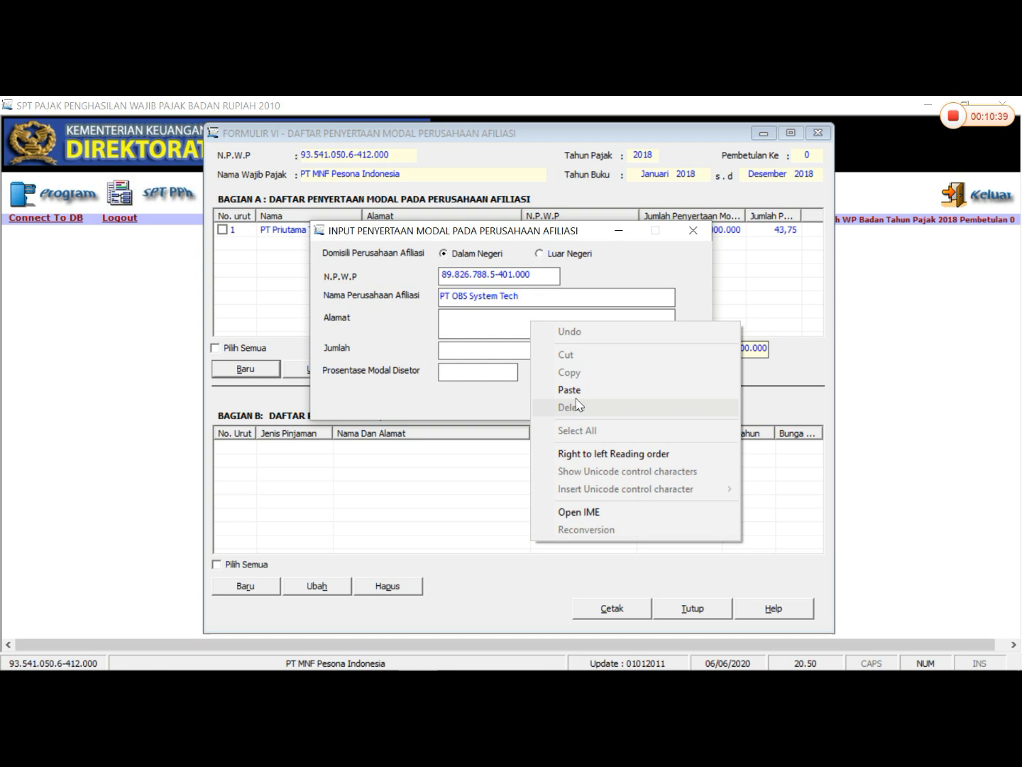
{"action": "left_click", "coordinate": [572, 392]}
- Complete PT OBS System Tech's entry with Jumlah 15.000.000.000 from Word and Prosentase Modal Disetor 37,50, and save it without another new record
{"action": "left_click", "coordinate": [339, 655]}
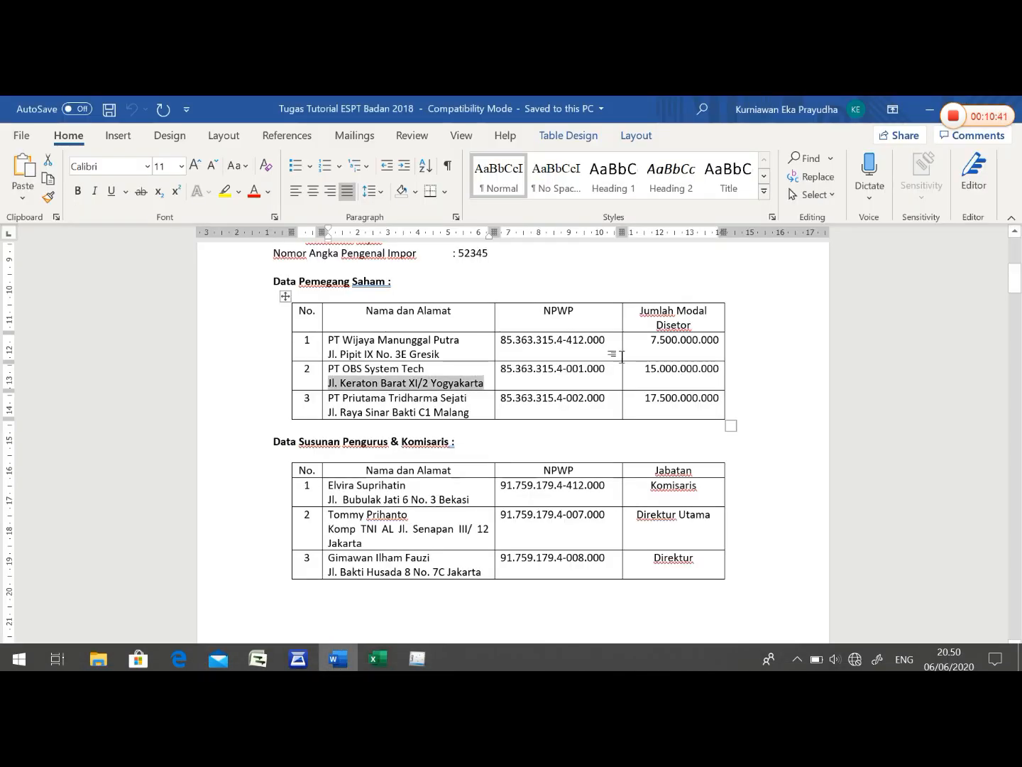
{"action": "left_click_drag", "start_coordinate": [643, 368], "coordinate": [718, 368]}
{"action": "right_click", "coordinate": [719, 368]}
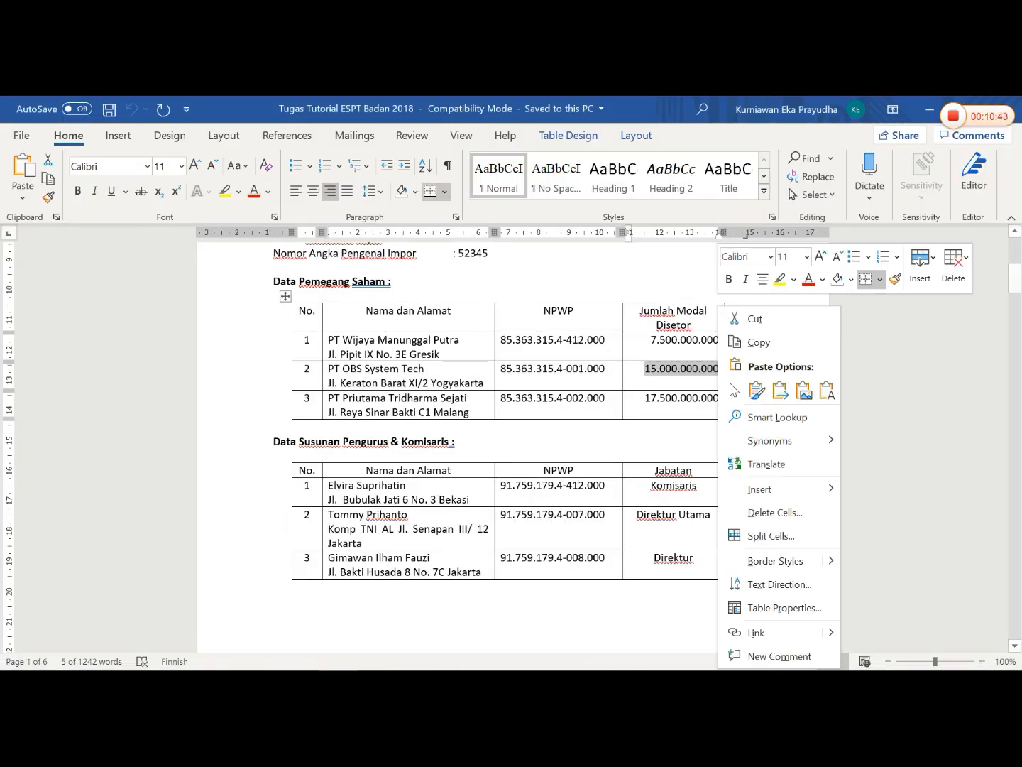
{"action": "left_click", "coordinate": [764, 341]}
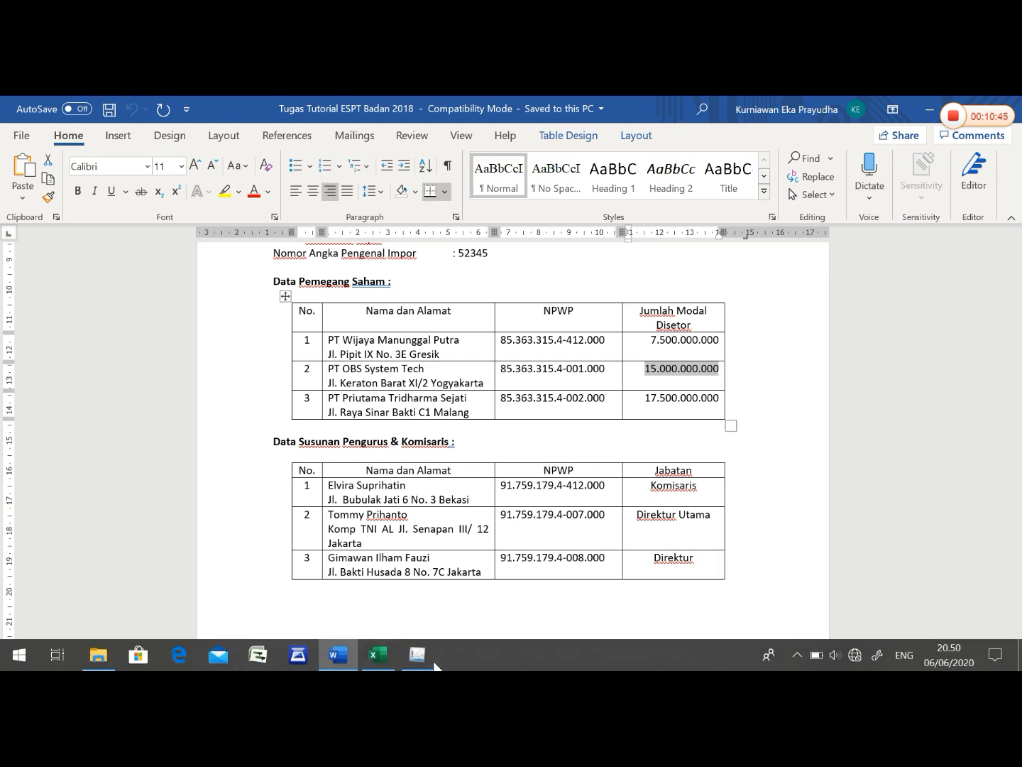
{"action": "left_click", "coordinate": [418, 655]}
{"action": "right_click", "coordinate": [491, 357]}
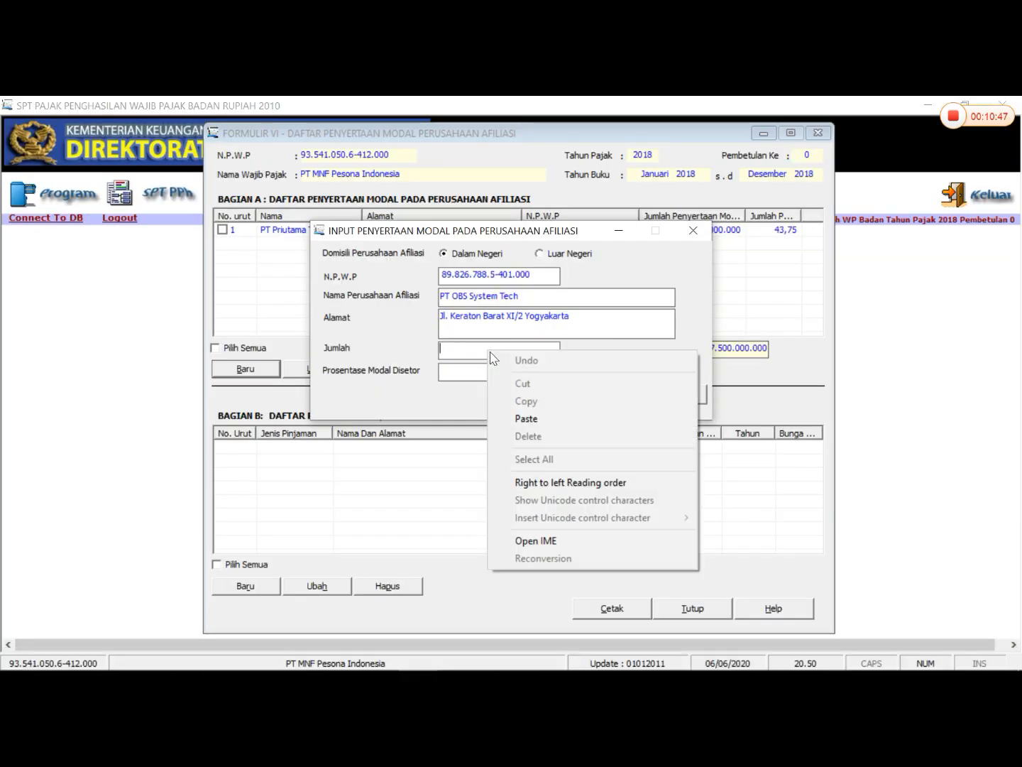
{"action": "left_click", "coordinate": [526, 419]}
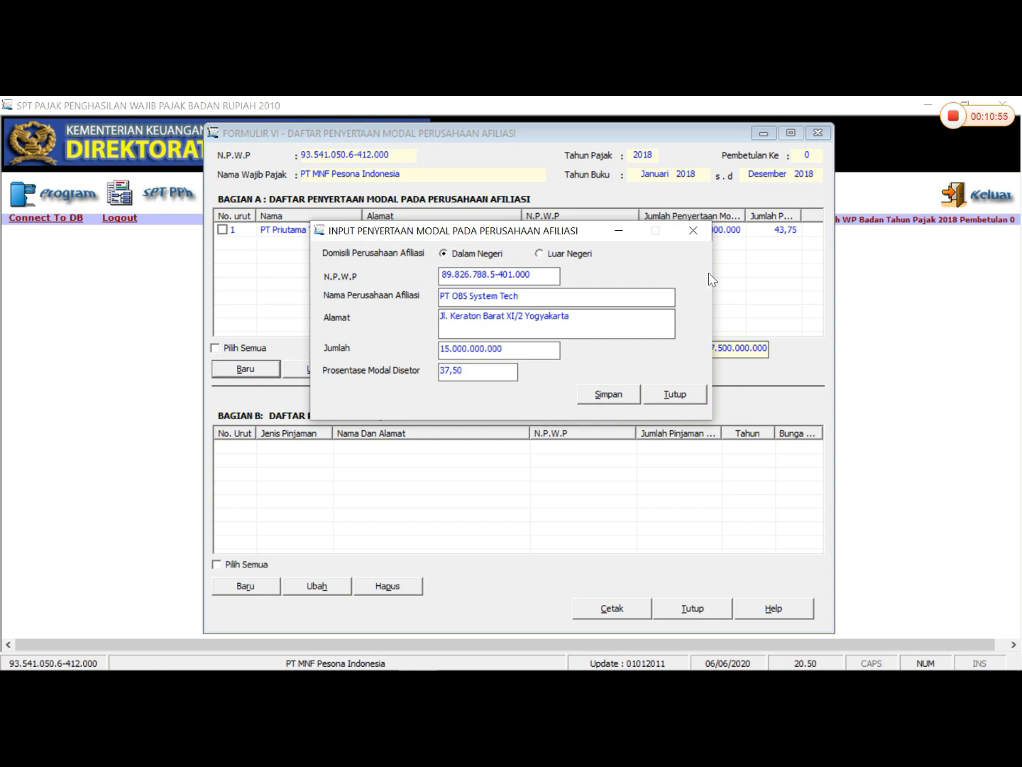
{"action": "left_click", "coordinate": [628, 396]}
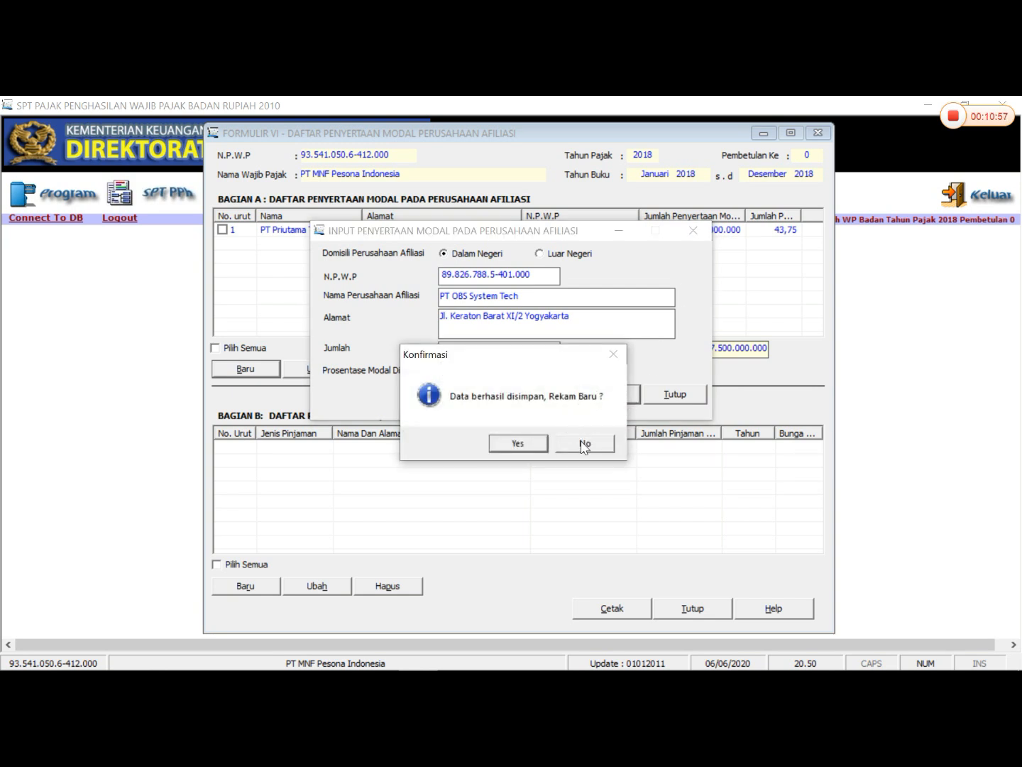
{"action": "left_click", "coordinate": [584, 445]}
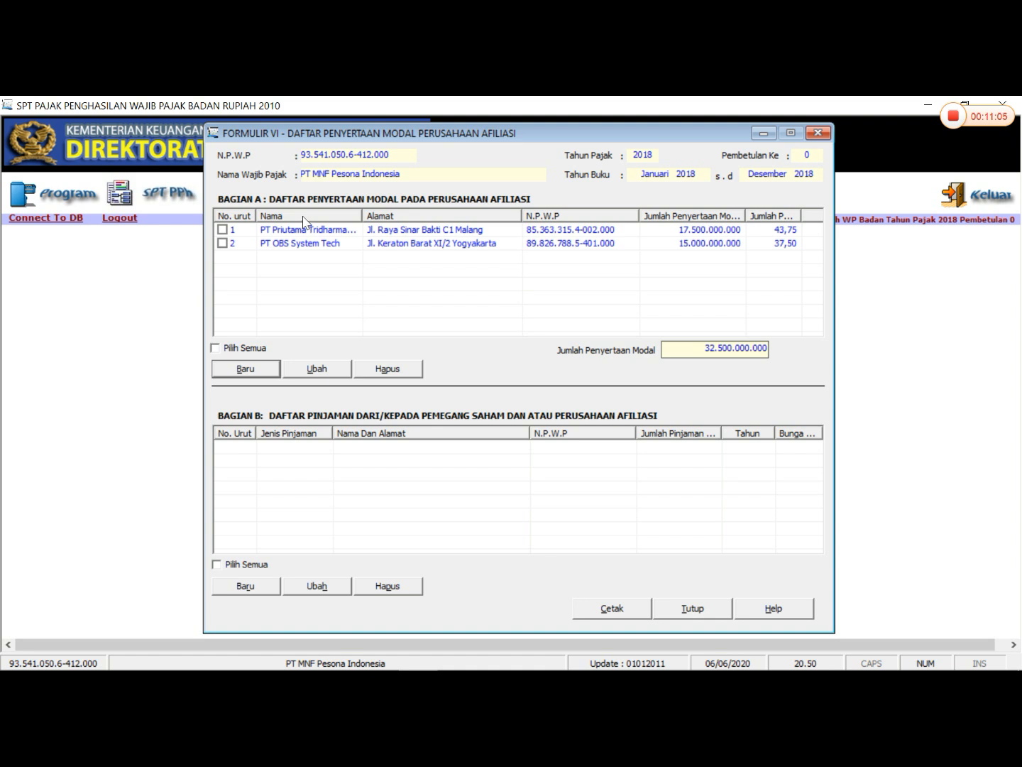
- Start a domestic Pinjaman Dari entry in Bagian B with PT OBS System Tech's NPWP and open the shareholder loan reference form
{"action": "left_click", "coordinate": [246, 585]}
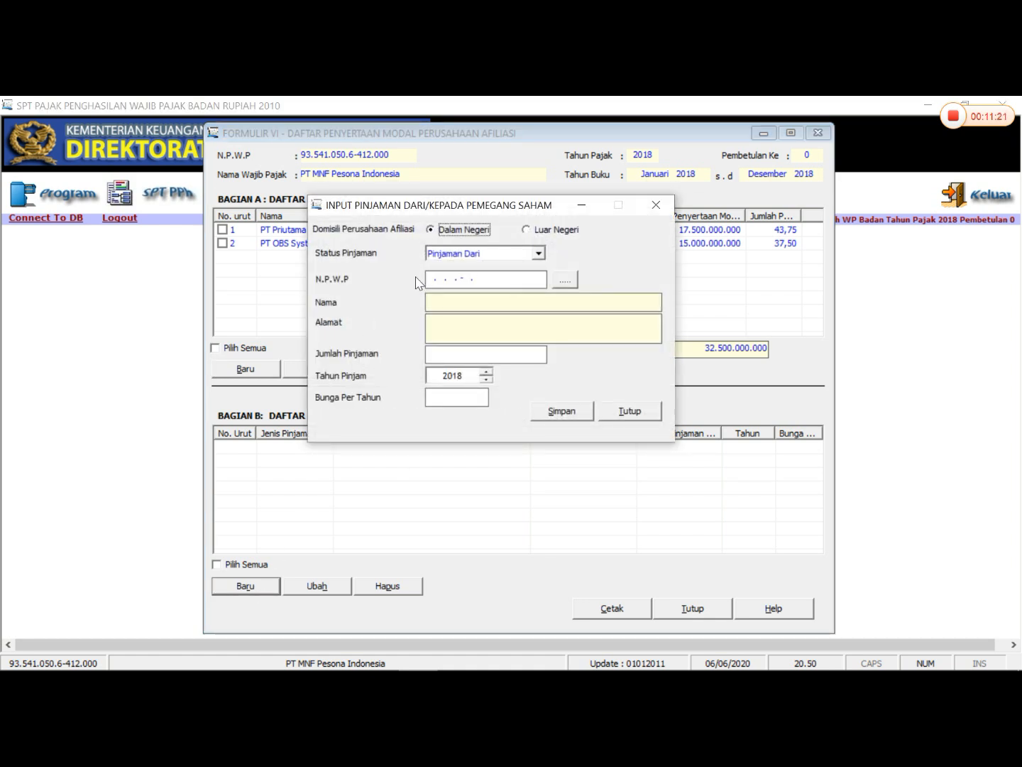
{"action": "left_click", "coordinate": [436, 280]}
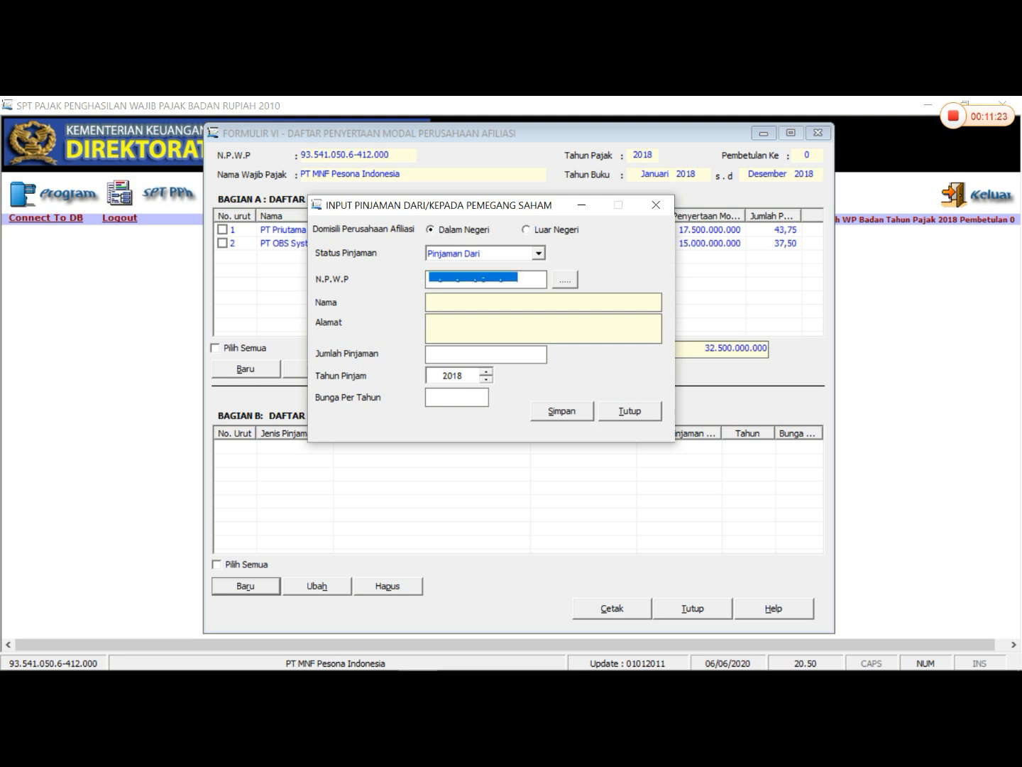
{"action": "left_click", "coordinate": [431, 279]}
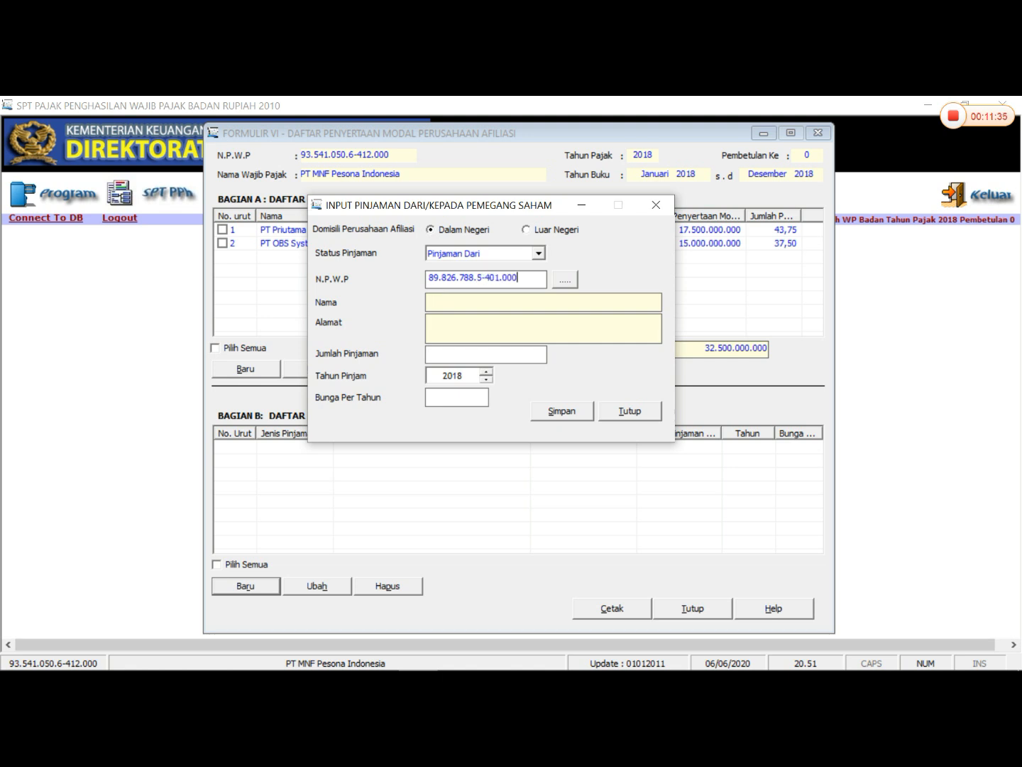
{"action": "key", "text": "Return"}
{"action": "left_click", "coordinate": [616, 444]}
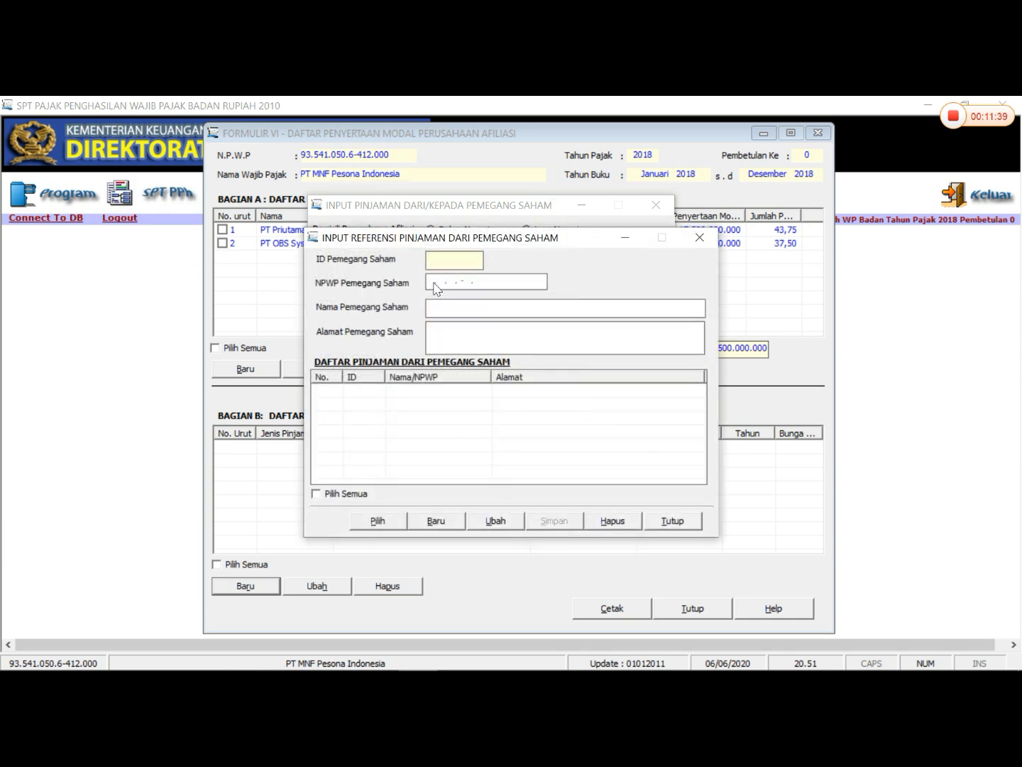
- Create a new shareholder loan reference record and enter PT OBS System Tech's NPWP in NPWP Pemegang Saham
{"action": "left_click", "coordinate": [442, 524]}
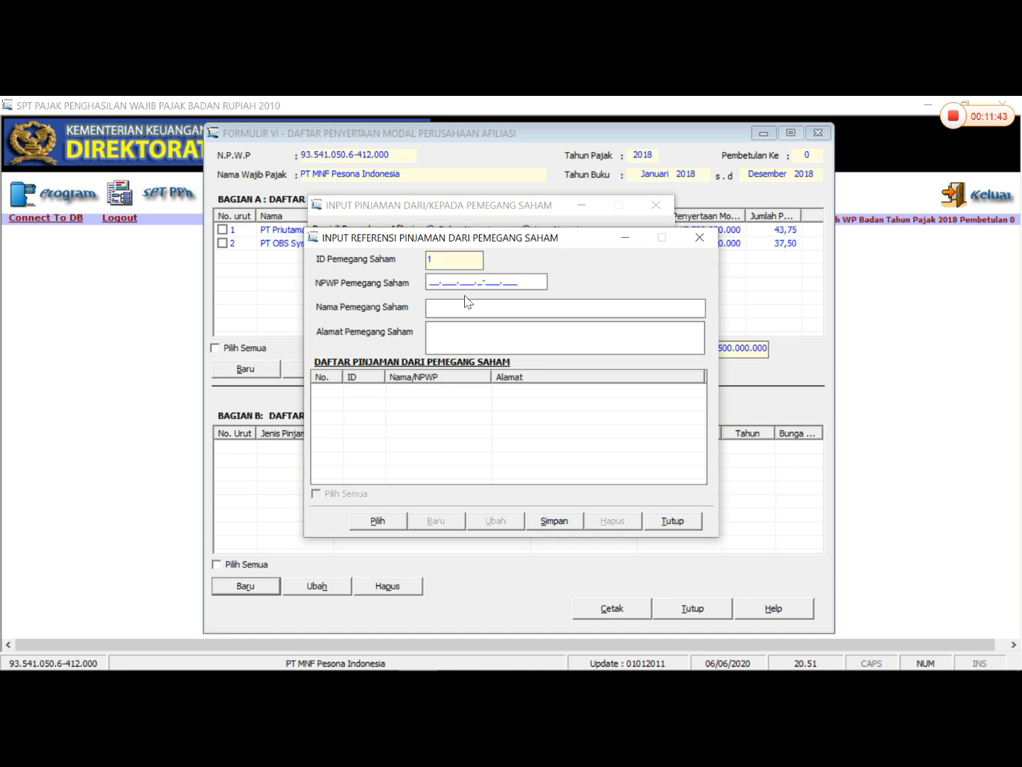
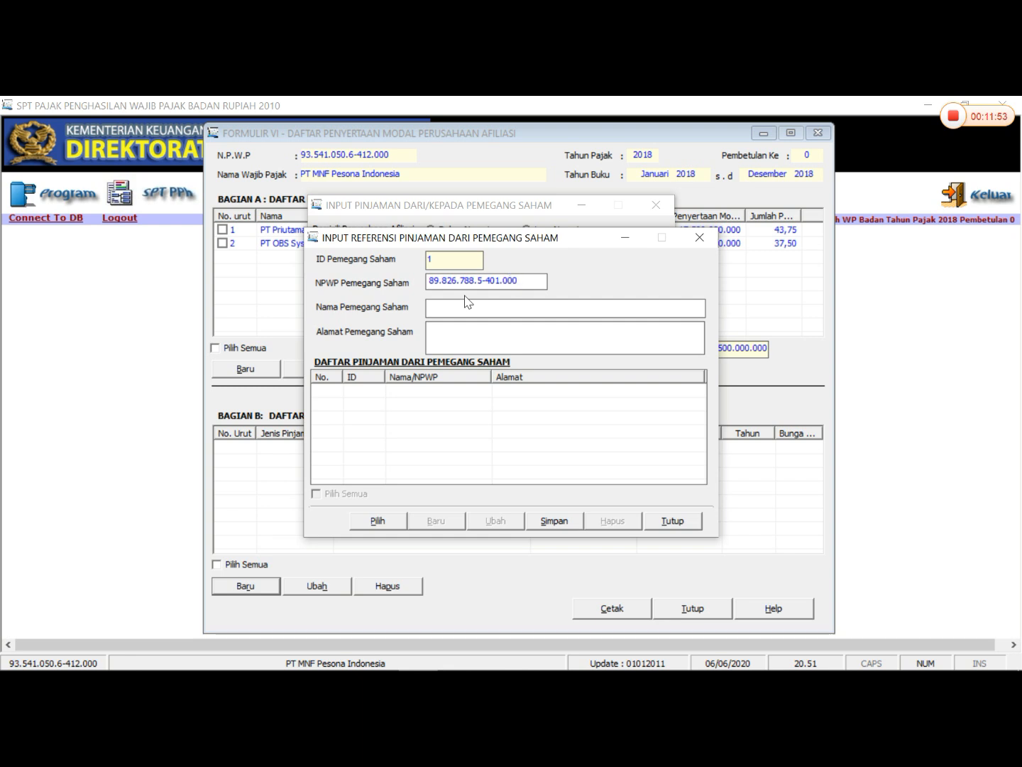
- Enter PT OBS SYSTEM TECH as Nama Pemegang Saham in the loan reference record
{"action": "key", "text": "Caps_Lock"}
{"action": "type", "text": "PT OBS S"}
{"action": "key", "text": "Caps_Lock"}
{"action": "type", "text": "YSTEM"}
{"action": "key", "text": "Caps_Lock"}
{"action": "type", "text": "T"}
{"action": "key", "text": "Caps_Lock"}
{"action": "type", "text": "EC"}
{"action": "key", "text": "BackSpace"}
{"action": "key", "text": "BackSpace"}
{"action": "key", "text": "BackSpace"}
{"action": "type", "text": "ECH"}
- Copy PT OBS System Tech's address from the Word shareholder table into Alamat Pemegang Saham in eSPT and save the reference record
{"action": "left_click", "coordinate": [341, 654]}
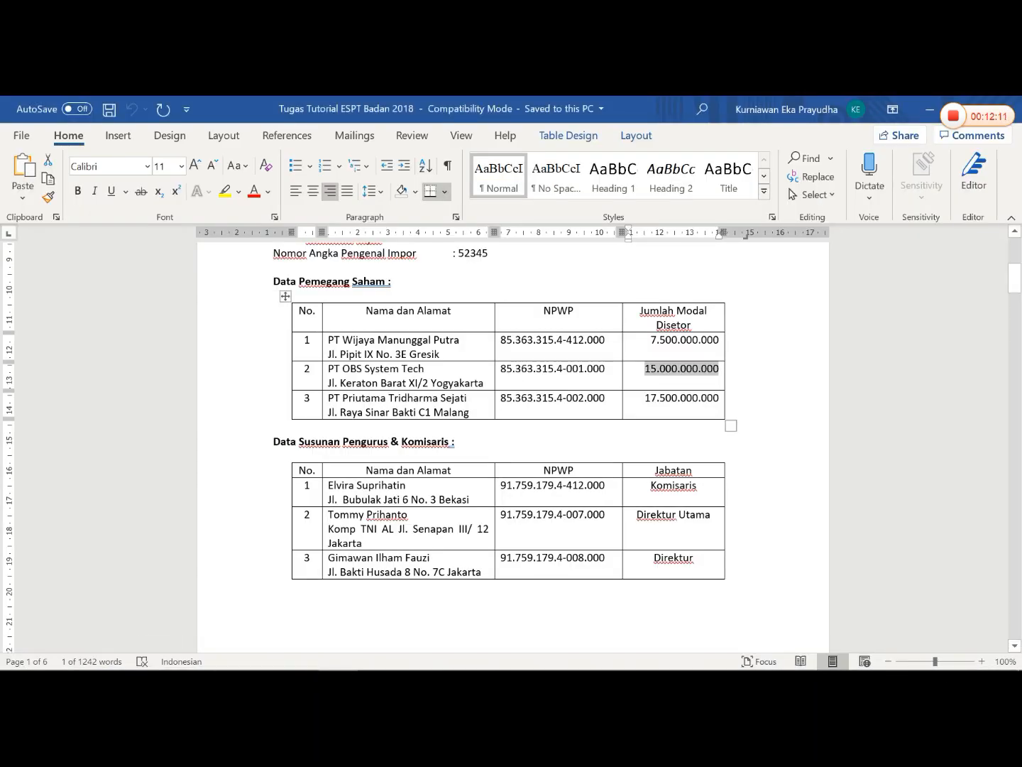
{"action": "mouse_move", "coordinate": [329, 384]}
{"action": "left_mouse_down"}
{"action": "mouse_move", "coordinate": [487, 385]}
{"action": "mouse_move", "coordinate": [342, 367]}
{"action": "mouse_move", "coordinate": [328, 384]}
{"action": "left_mouse_up"}
{"action": "right_click", "coordinate": [333, 384]}
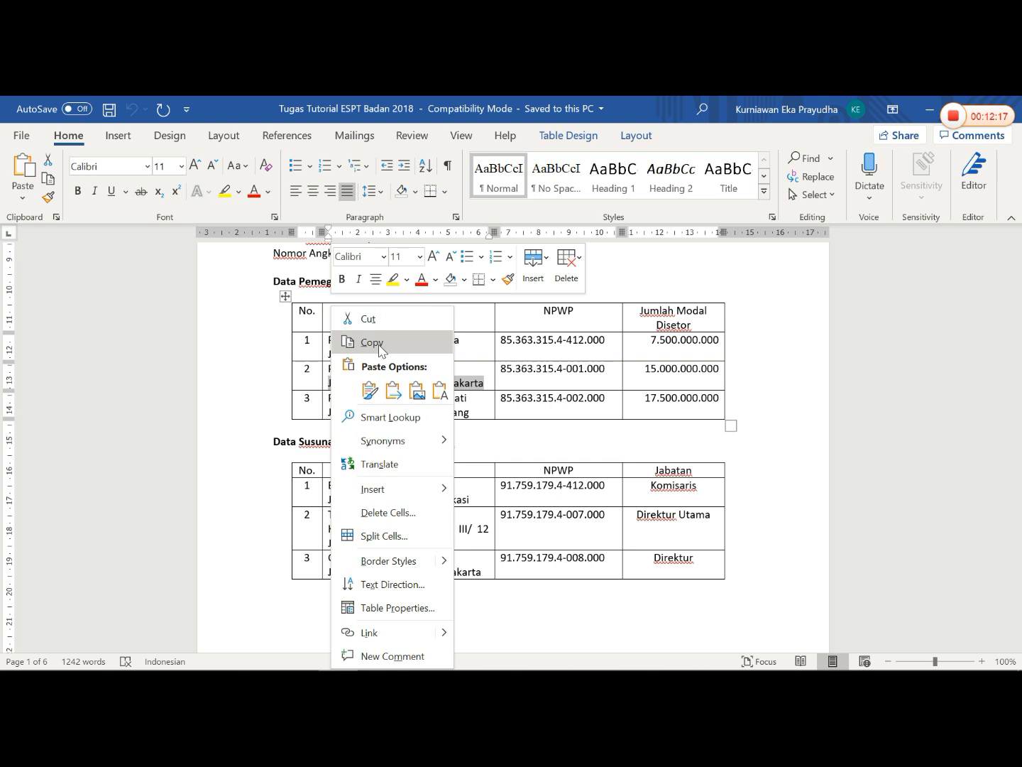
{"action": "left_click", "coordinate": [369, 343]}
{"action": "left_click", "coordinate": [429, 657]}
{"action": "right_click", "coordinate": [455, 334]}
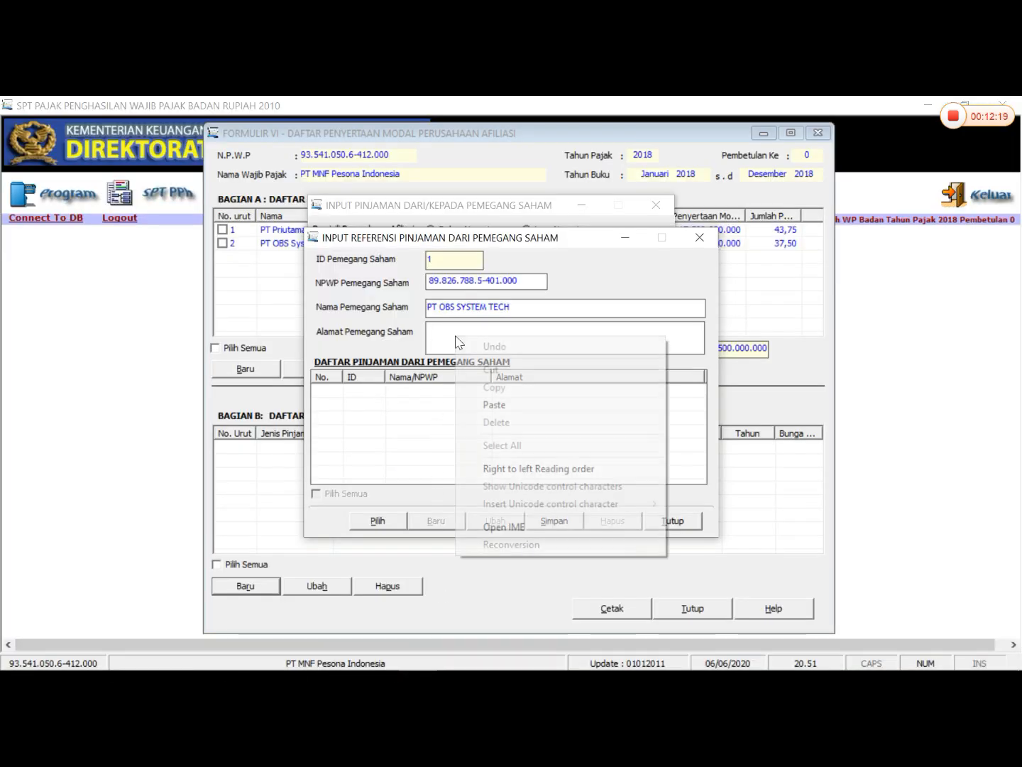
{"action": "left_click", "coordinate": [511, 405]}
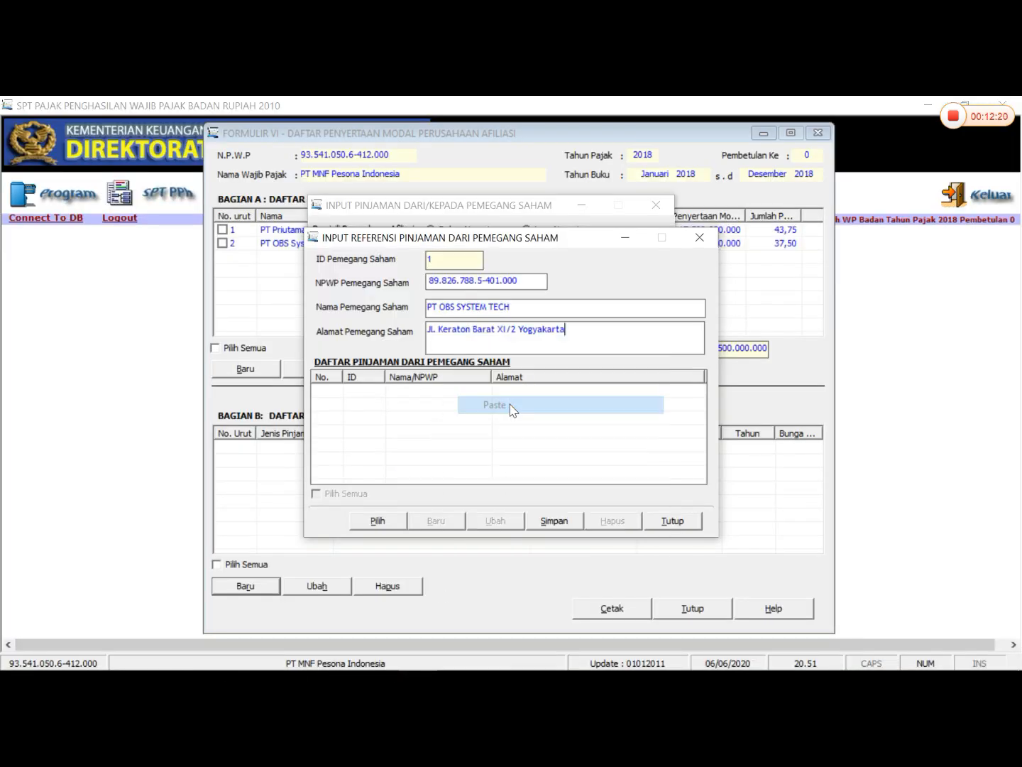
{"action": "left_click", "coordinate": [565, 521]}
{"action": "left_click", "coordinate": [585, 445]}
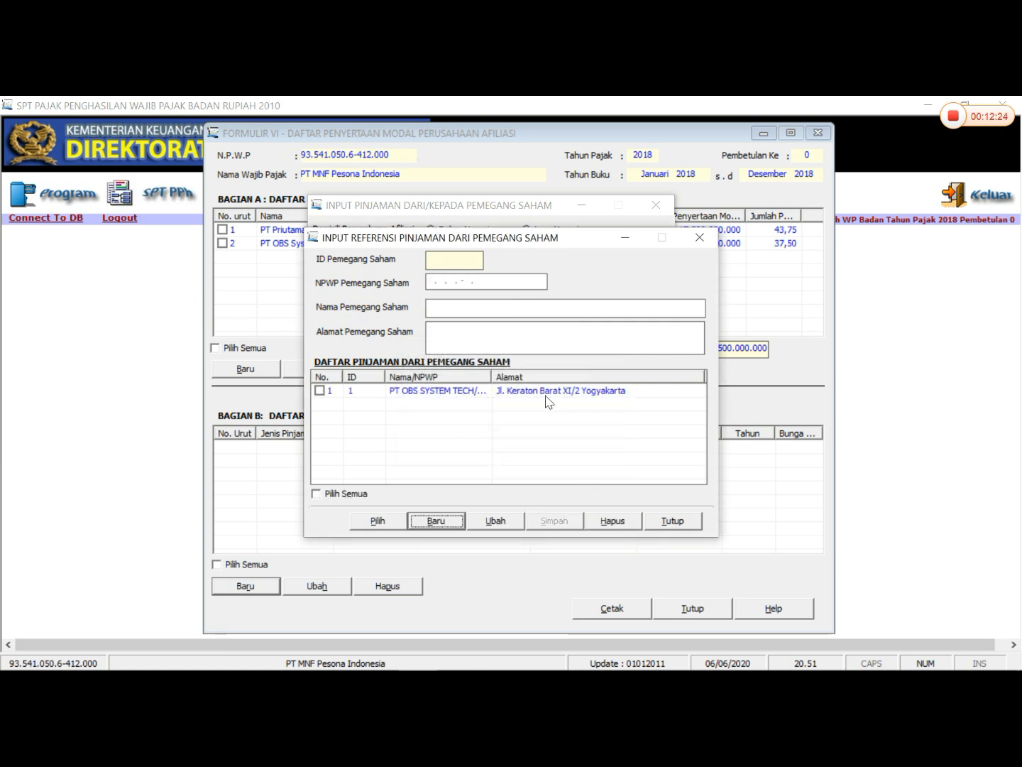
- Load the saved PT OBS SYSTEM TECH reference record into the shareholder loan entry
{"action": "left_click", "coordinate": [325, 395]}
{"action": "left_click", "coordinate": [319, 391]}
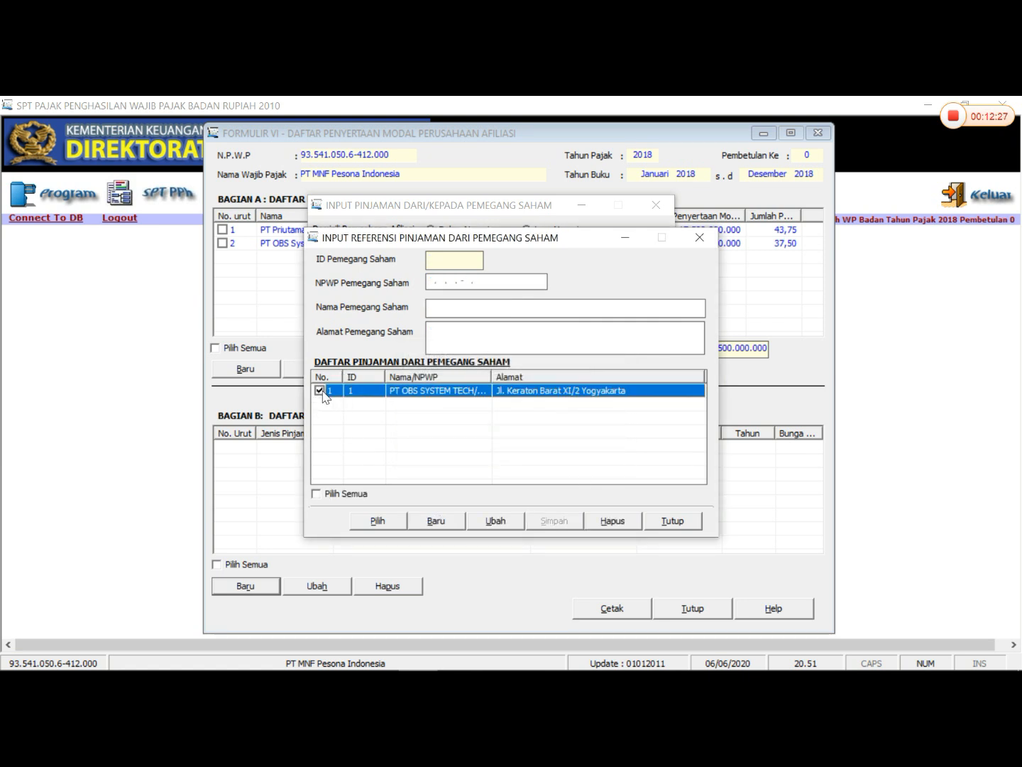
{"action": "left_click", "coordinate": [381, 522]}
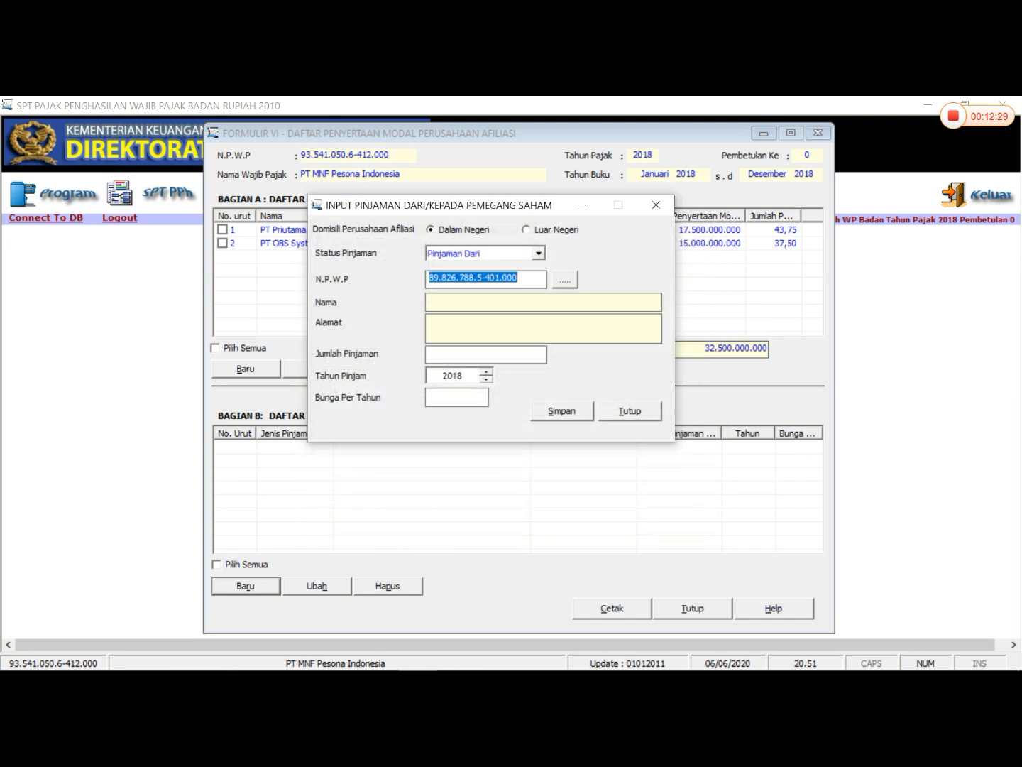
{"action": "left_click", "coordinate": [460, 322]}
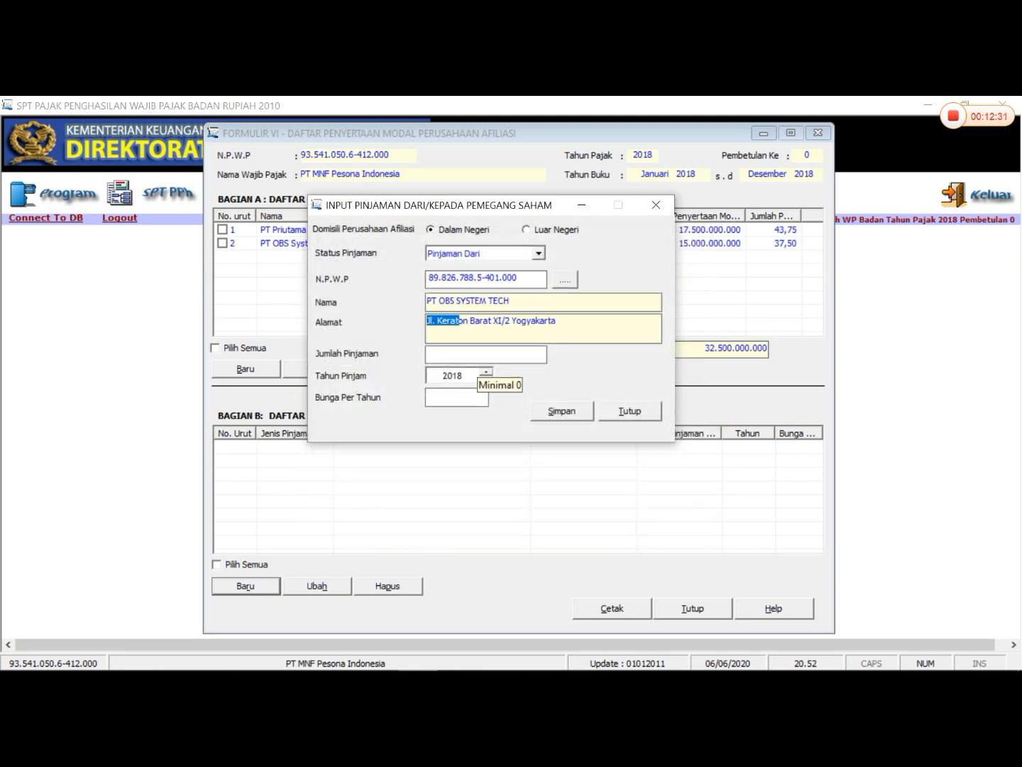
- Complete the loan entry with Jumlah Pinjaman 1.800.000.000 and Bunga Per Tahun 12,00, save it and close the entry form
{"action": "left_click", "coordinate": [476, 356]}
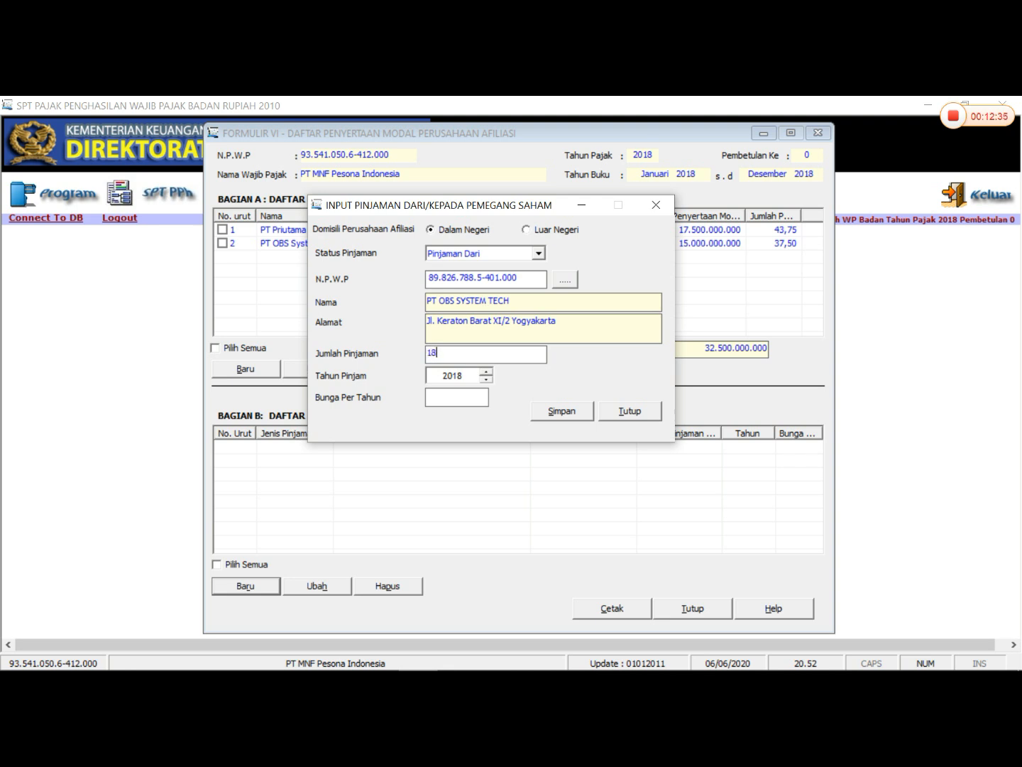
{"action": "type", "text": "1800000000"}
{"action": "key", "text": "Tab"}
{"action": "key", "text": "Tab"}
{"action": "type", "text": "12,00"}
{"action": "key", "text": "Tab"}
{"action": "key", "text": "Return"}
{"action": "key", "text": "Return"}
{"action": "left_click", "coordinate": [622, 411]}
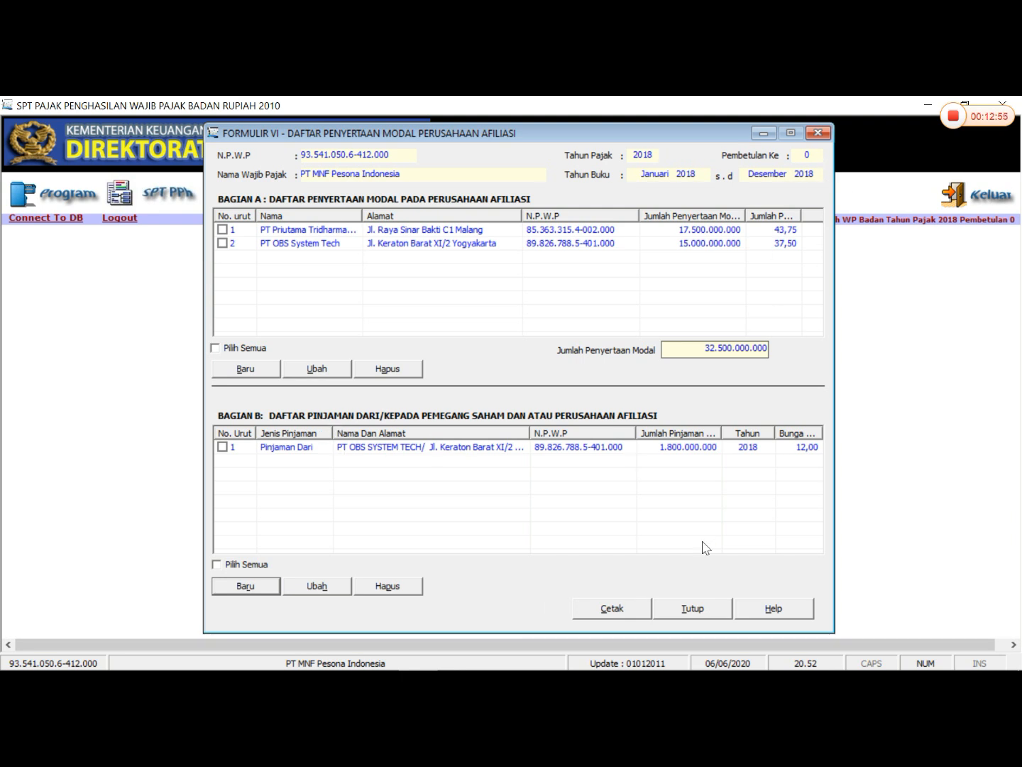
- Close Formulir VI and open Formulir 1771-V for shareholders, dividends and management
{"action": "left_click", "coordinate": [665, 609]}
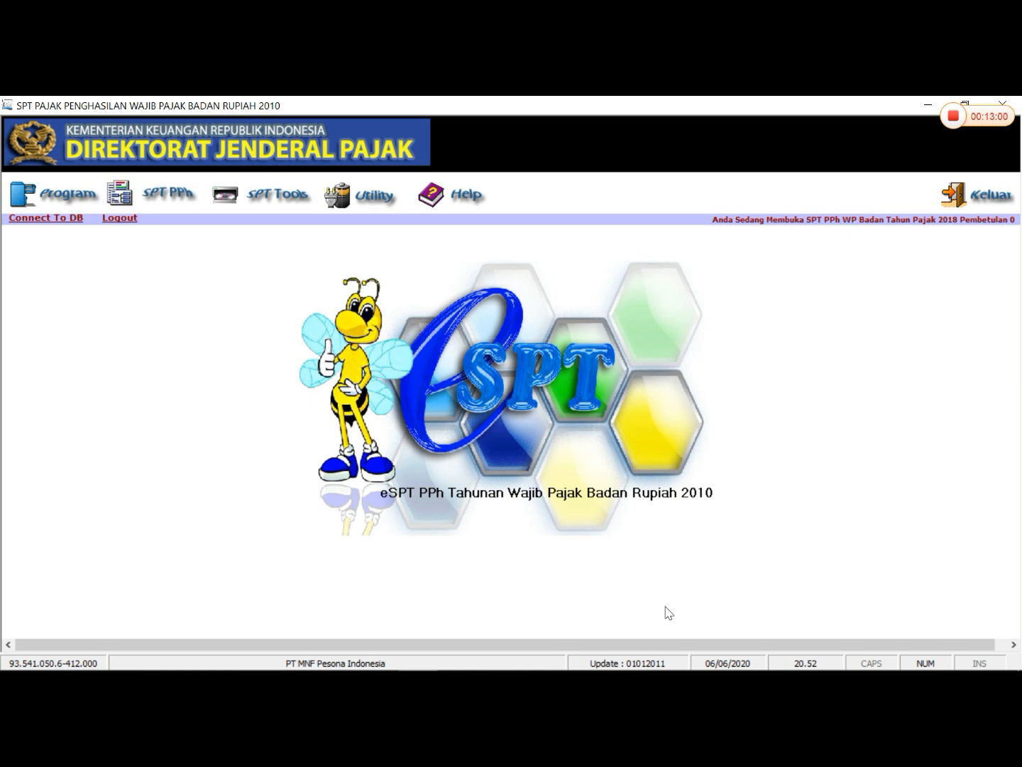
{"action": "left_click", "coordinate": [163, 202]}
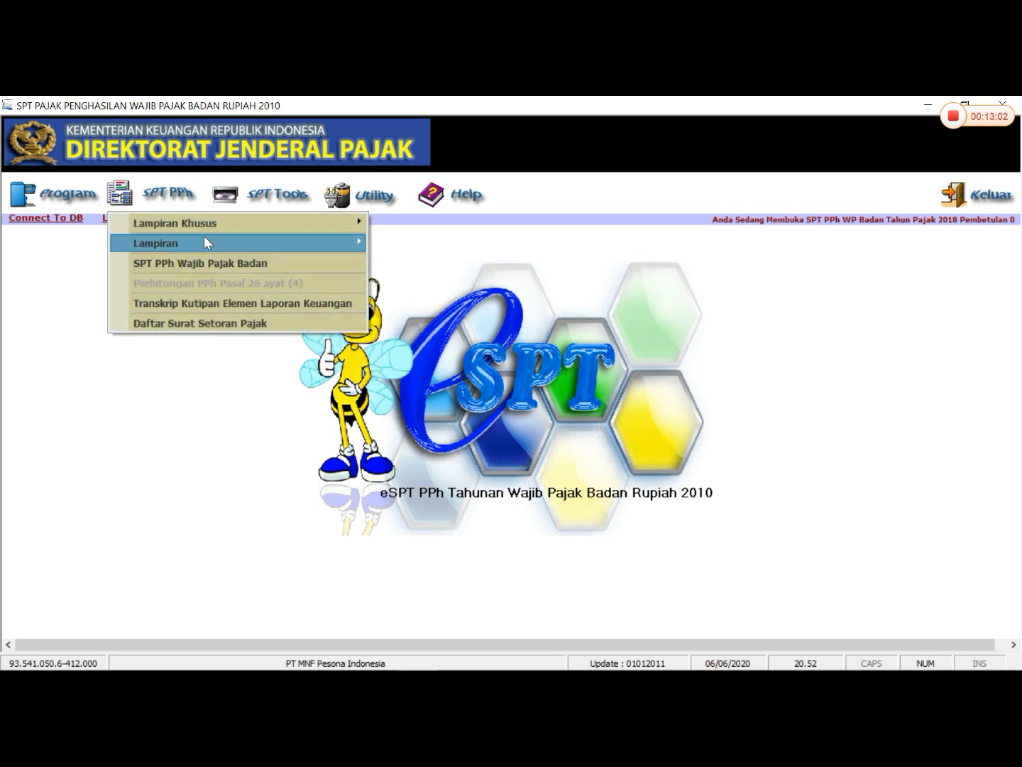
{"action": "mouse_move", "coordinate": [205, 241]}
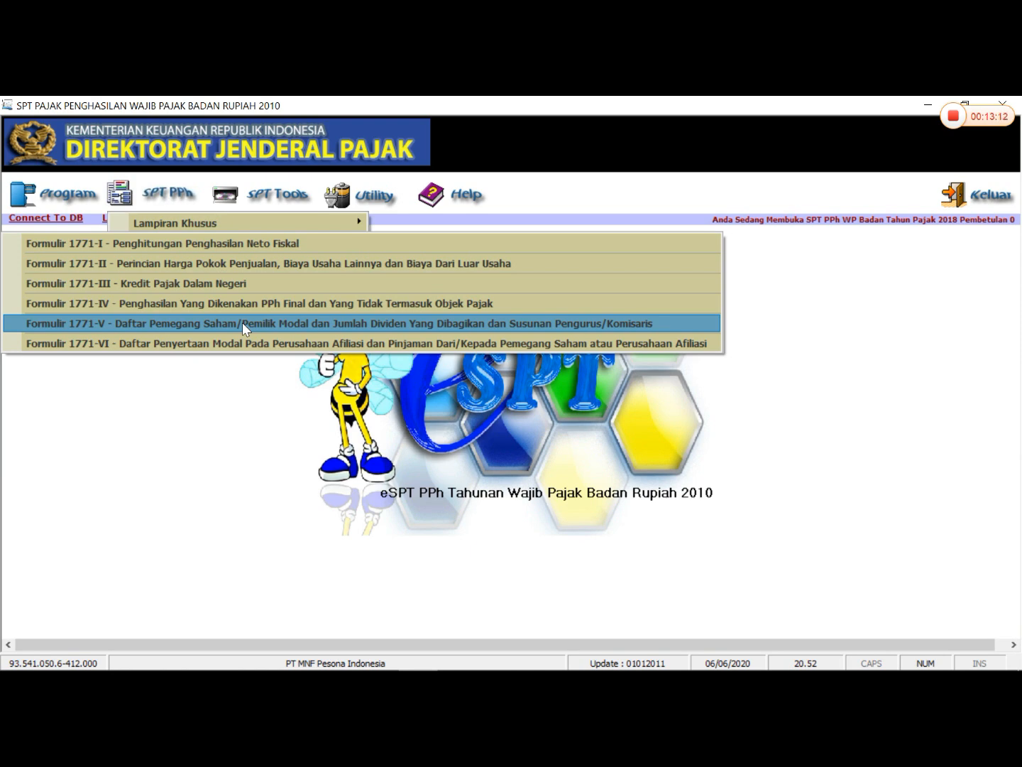
{"action": "left_click", "coordinate": [242, 323]}
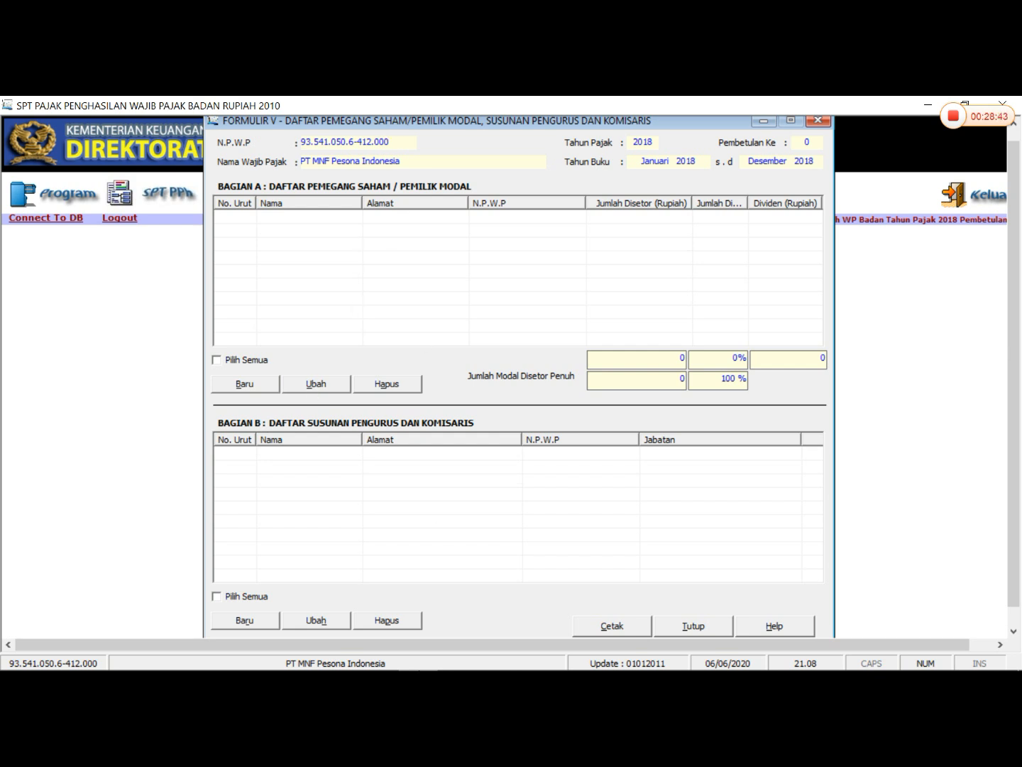
- Check the Word shareholder table, then start a new Bagian A entry in eSPT with Jumlah Modal Disetor Penuh 40.000.000.000
{"action": "left_click", "coordinate": [339, 661]}
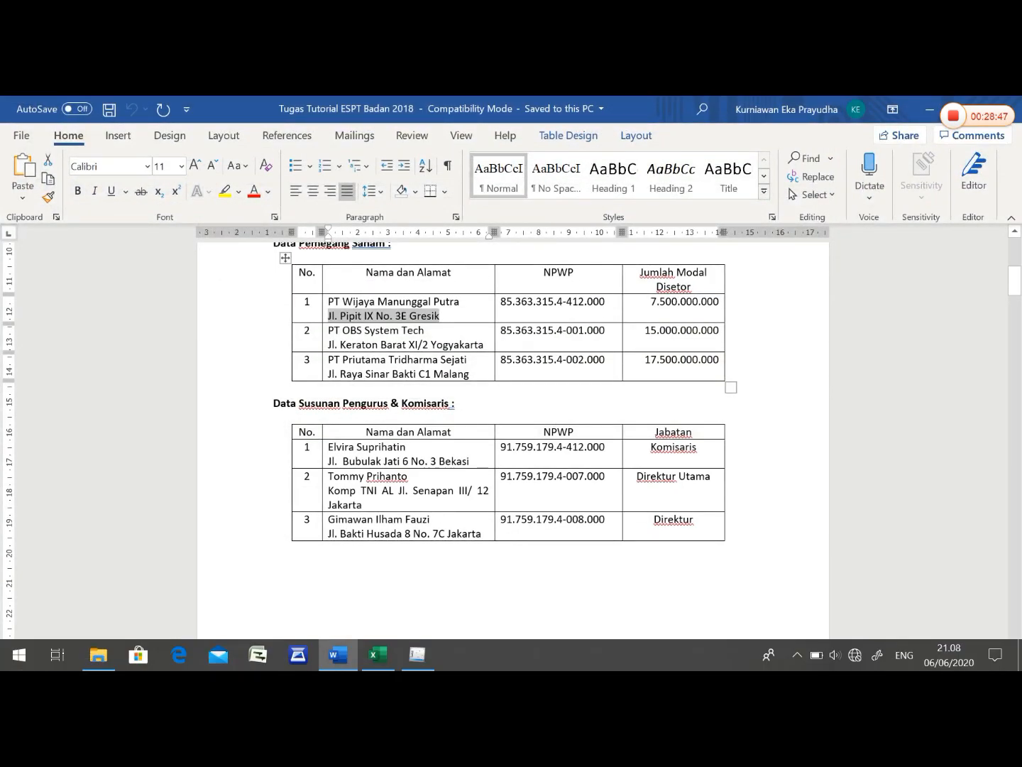
{"action": "left_click", "coordinate": [418, 655]}
{"action": "left_click", "coordinate": [245, 384]}
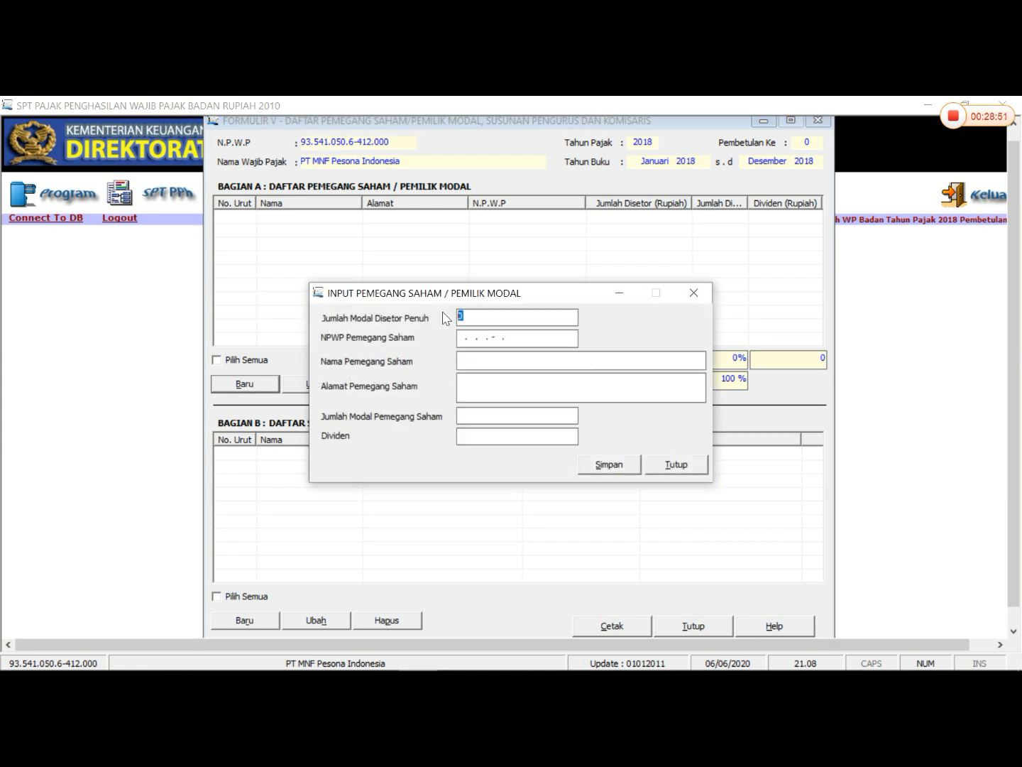
{"action": "type", "text": "4"}
{"action": "type", "text": "0.000.000.000"}
{"action": "key", "text": "Tab"}
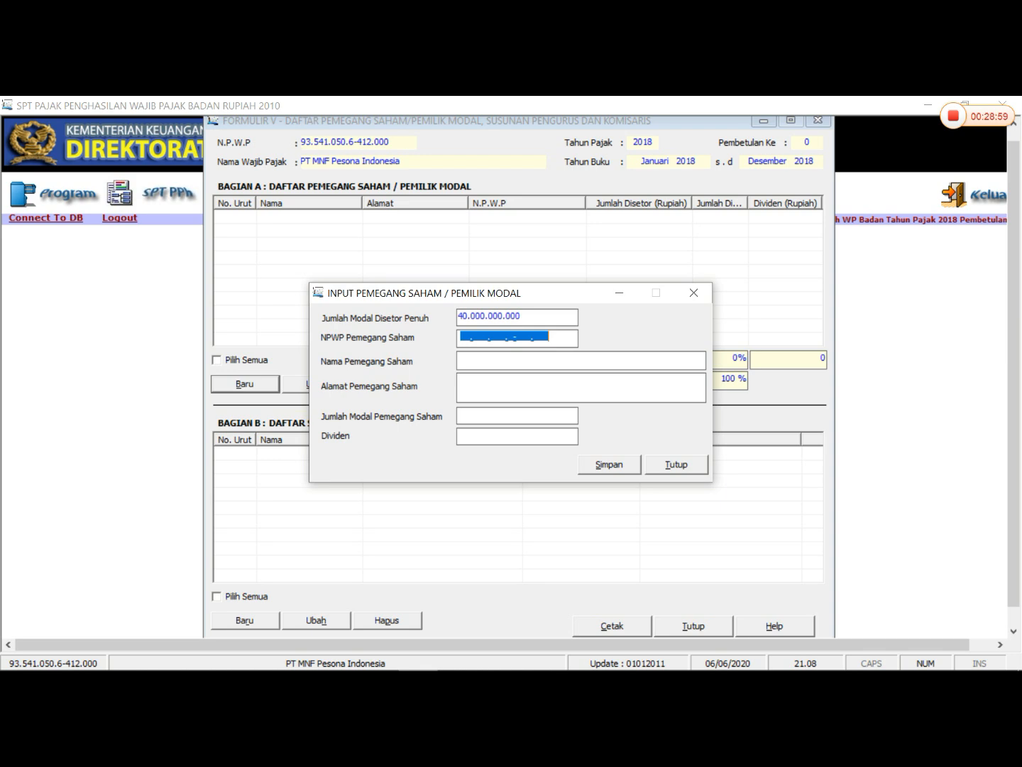
- Try to copy PT Wijaya Manunggal Putra's NPWP from the Word shareholder table into NPWP Pemegang Saham in eSPT
{"action": "left_click", "coordinate": [465, 337]}
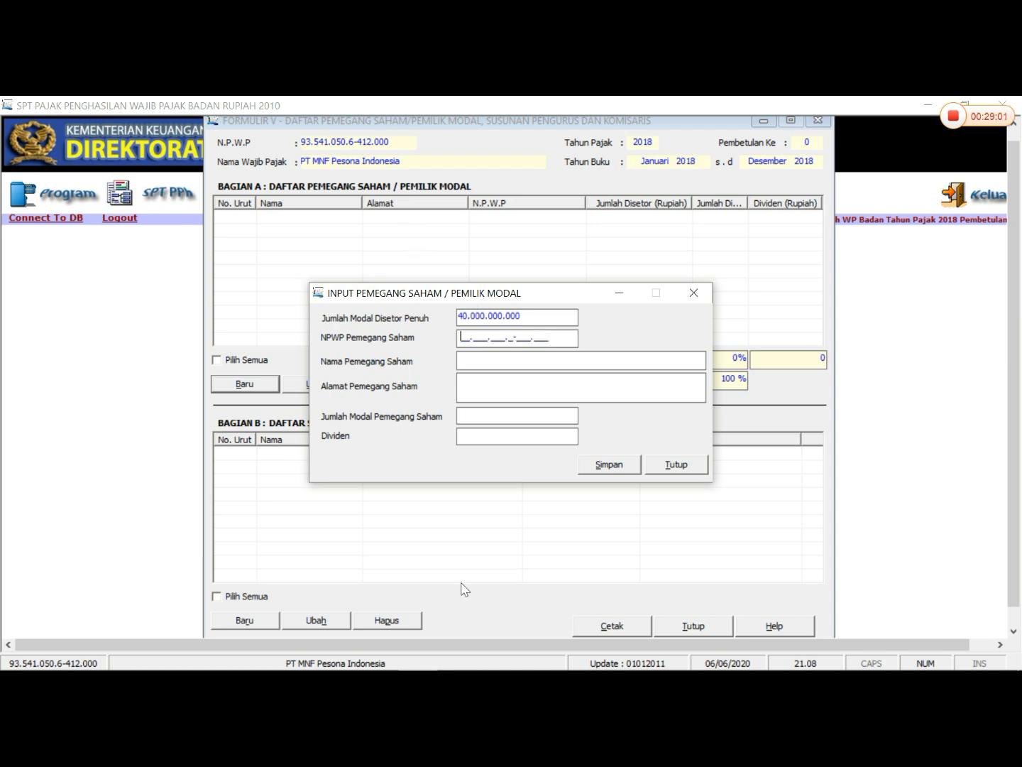
{"action": "left_click", "coordinate": [356, 655]}
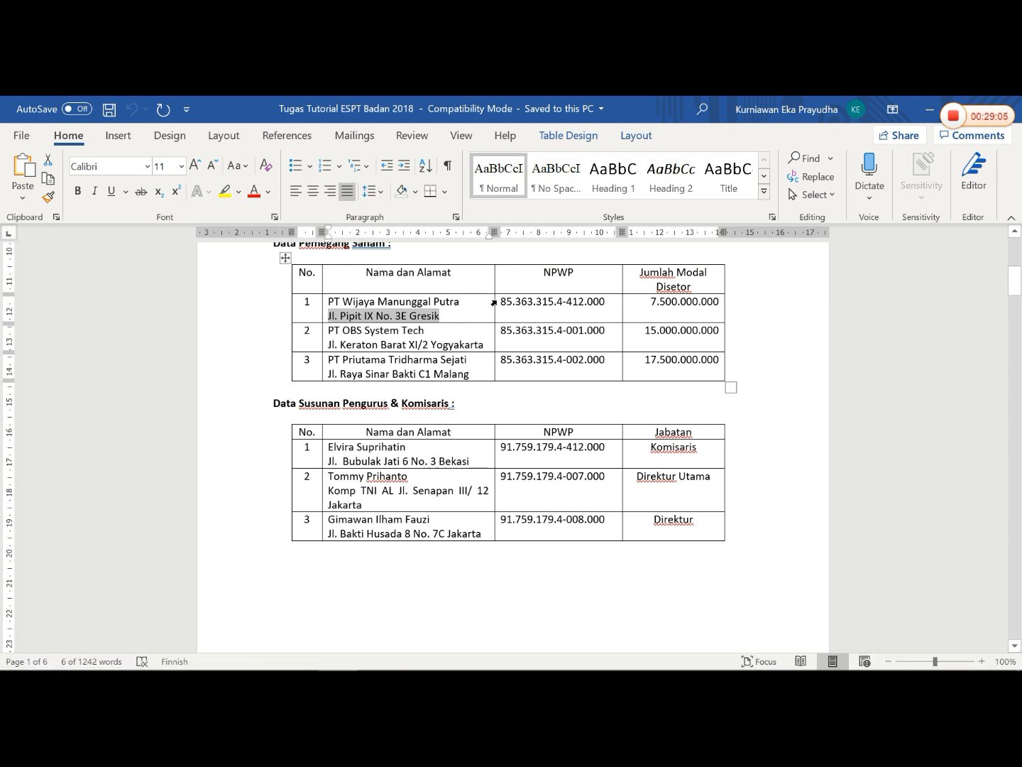
{"action": "left_click_drag", "start_coordinate": [501, 302], "coordinate": [602, 304]}
{"action": "right_click", "coordinate": [602, 303]}
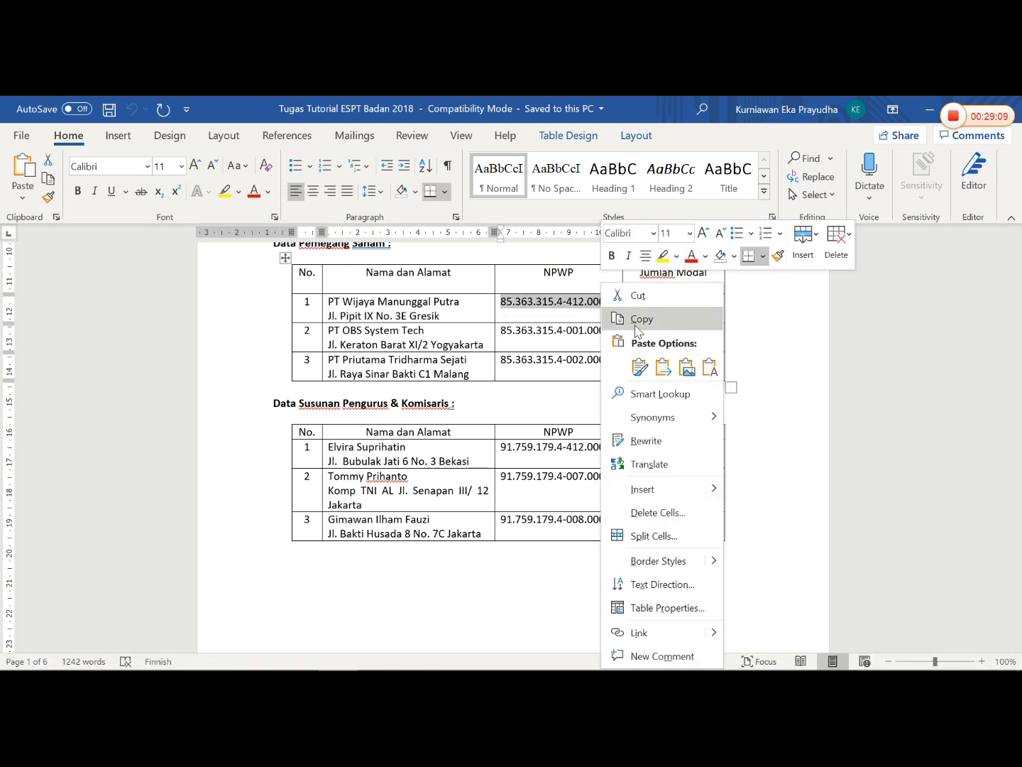
{"action": "left_click", "coordinate": [639, 318]}
{"action": "left_click", "coordinate": [416, 654]}
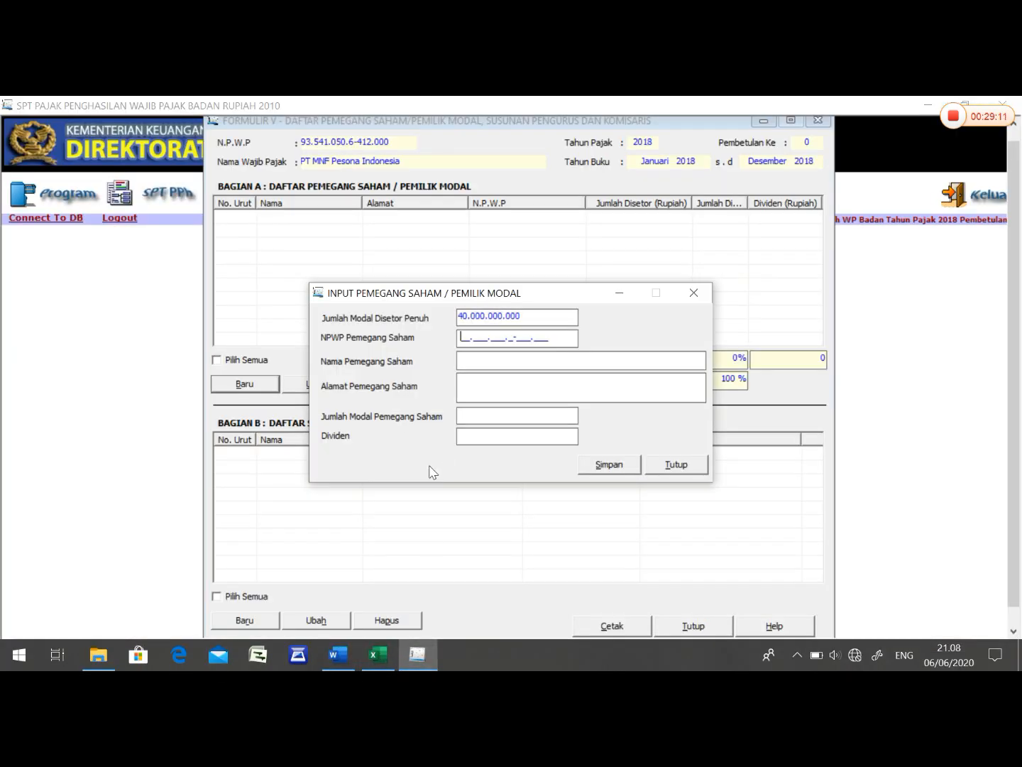
{"action": "right_click", "coordinate": [458, 336]}
{"action": "left_click", "coordinate": [495, 404]}
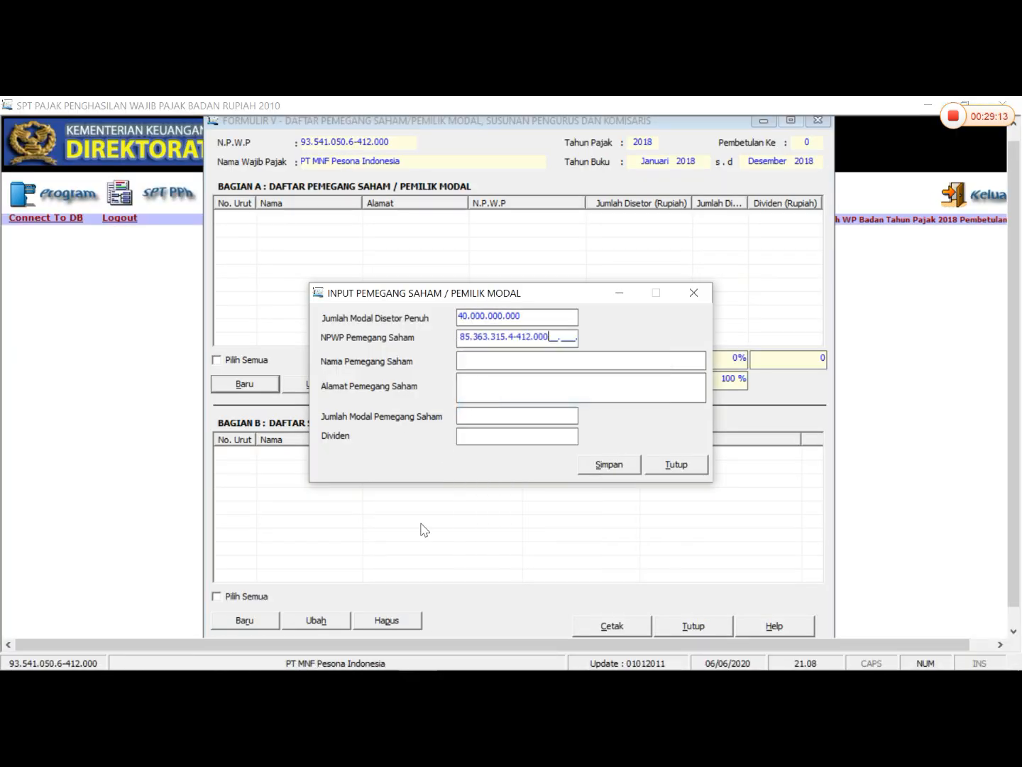
{"action": "key", "text": "Tab"}
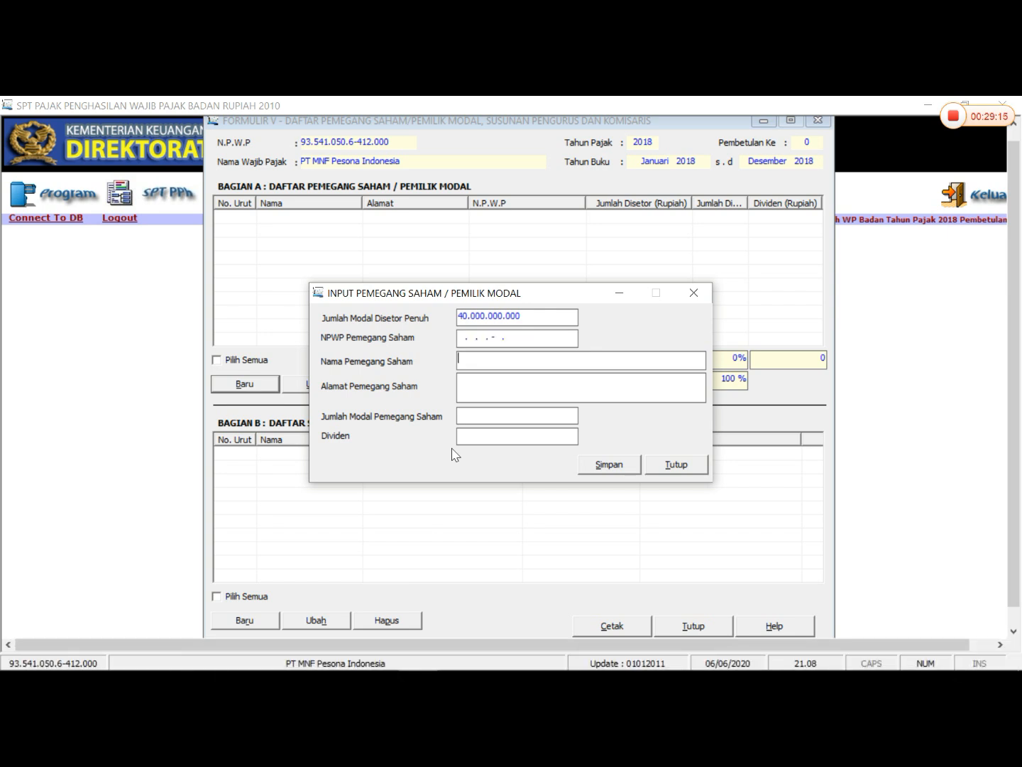
{"action": "key", "text": "shift+Tab"}
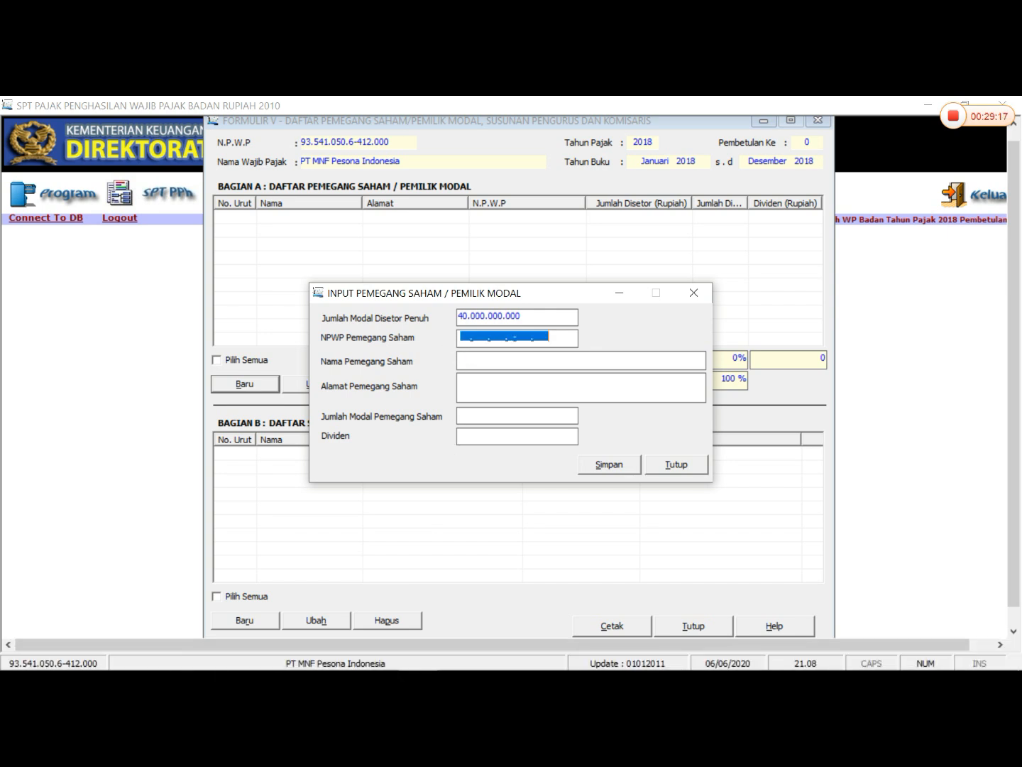
- Enter the shareholder's tax number manually in NPWP Pemegang Saham
{"action": "left_click", "coordinate": [464, 336]}
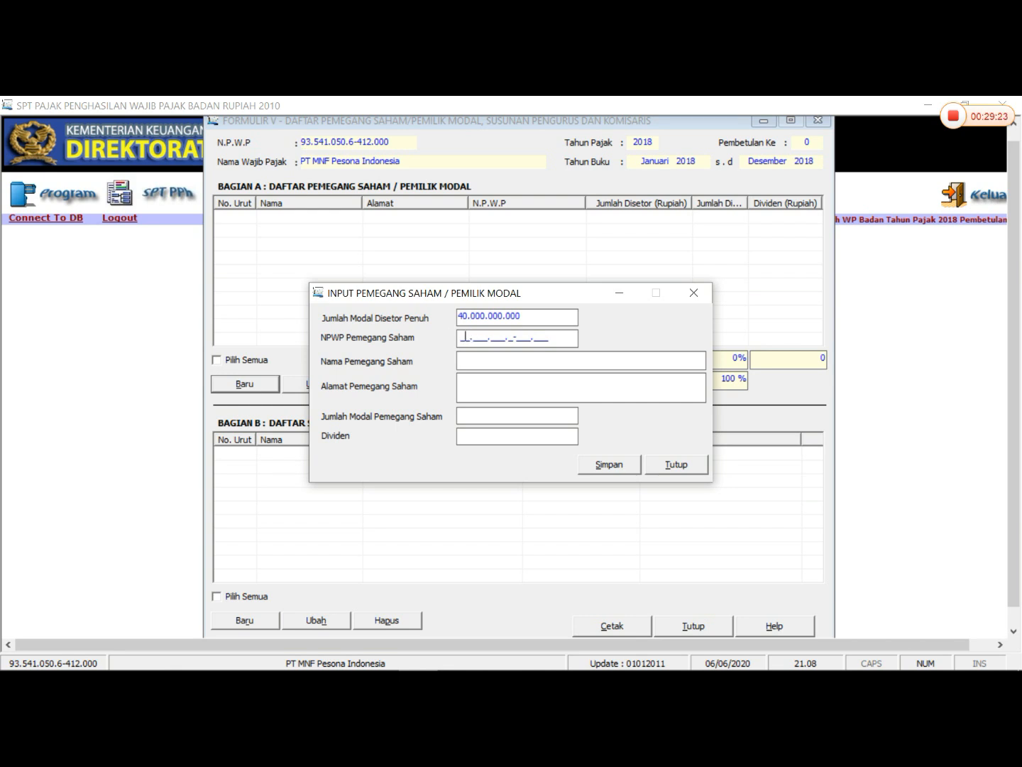
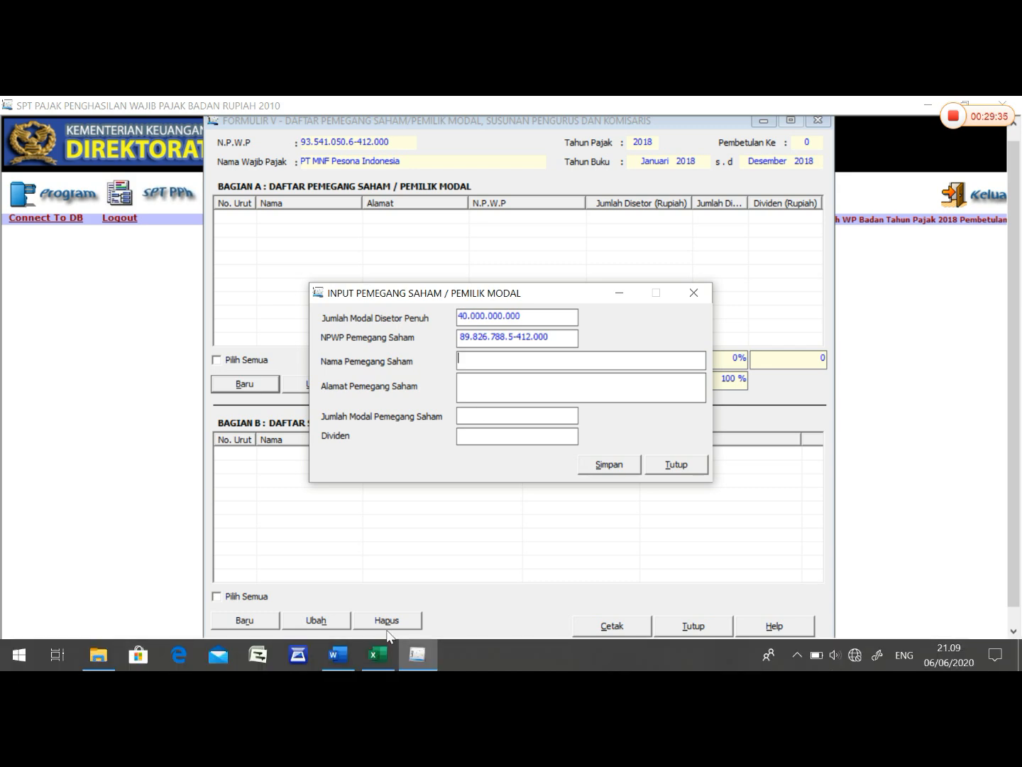
- Copy the name PT Wijaya Manunggal Putra from the Word shareholder table into Nama Pemegang Saham in eSPT
{"action": "left_click", "coordinate": [379, 655]}
{"action": "left_click", "coordinate": [335, 655]}
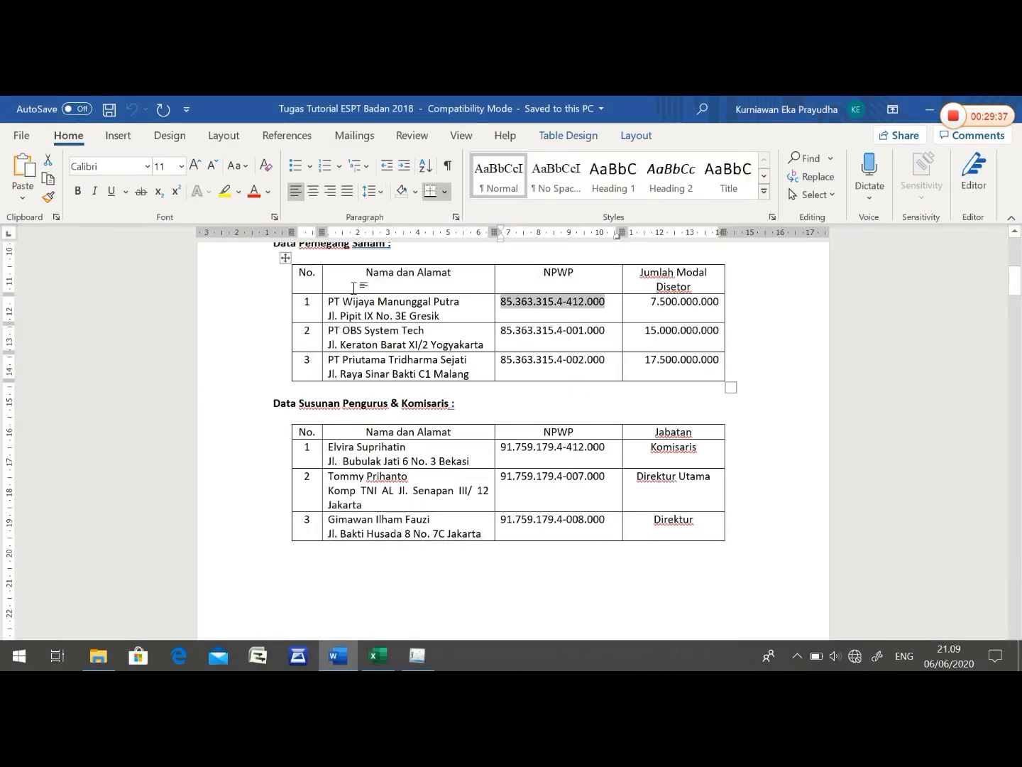
{"action": "left_click_drag", "start_coordinate": [325, 303], "coordinate": [449, 310]}
{"action": "right_click", "coordinate": [330, 303]}
{"action": "left_click", "coordinate": [334, 301]}
{"action": "right_click", "coordinate": [450, 310]}
{"action": "left_click", "coordinate": [485, 339]}
{"action": "mouse_move", "coordinate": [390, 642]}
{"action": "left_click", "coordinate": [419, 656]}
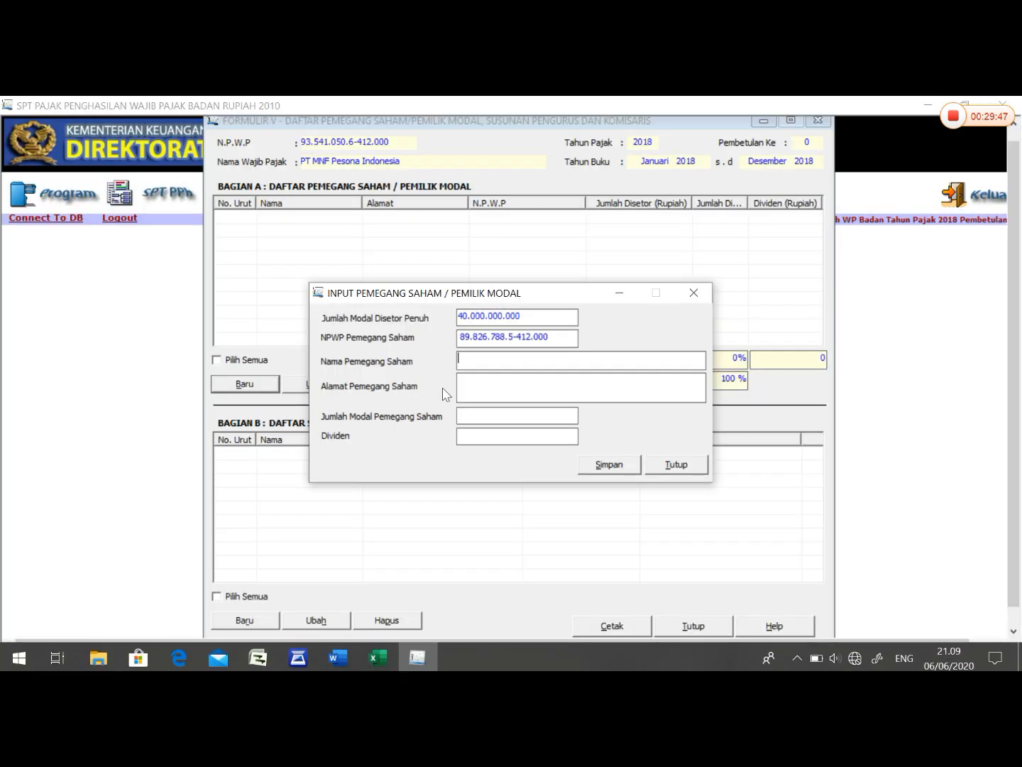
{"action": "right_click", "coordinate": [476, 358]}
{"action": "left_click", "coordinate": [514, 426]}
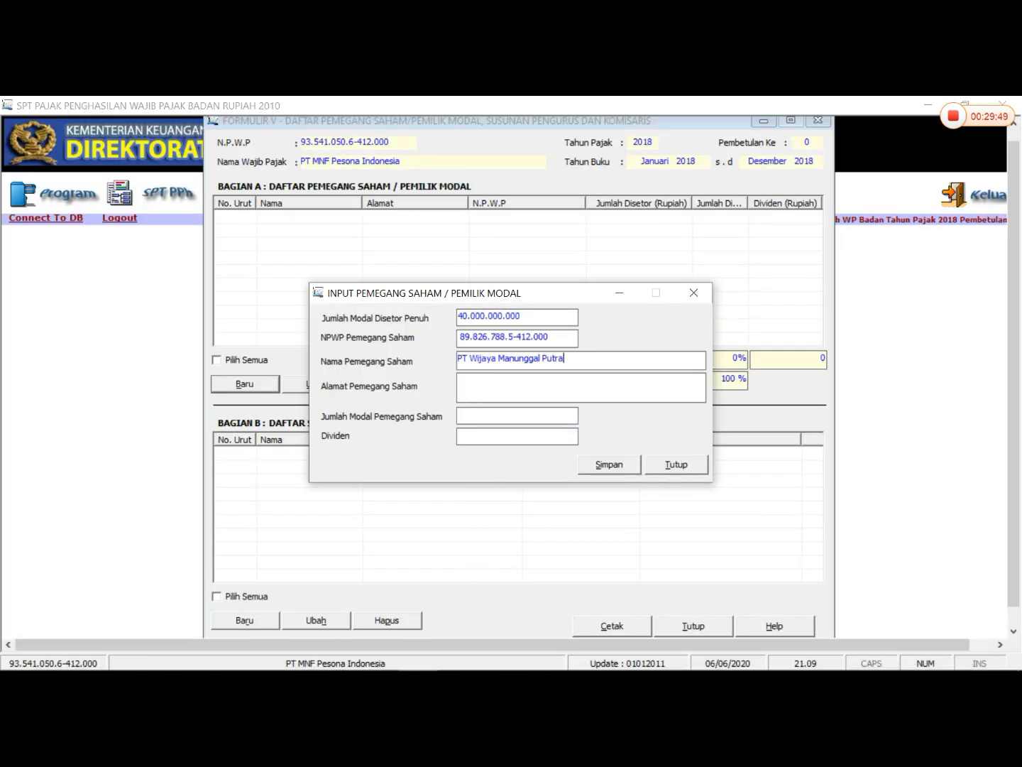
- Copy PT Wijaya Manunggal Putra's address from the Word shareholder table into Alamat Pemegang Saham in eSPT
{"action": "mouse_move", "coordinate": [296, 654]}
{"action": "left_click", "coordinate": [329, 655]}
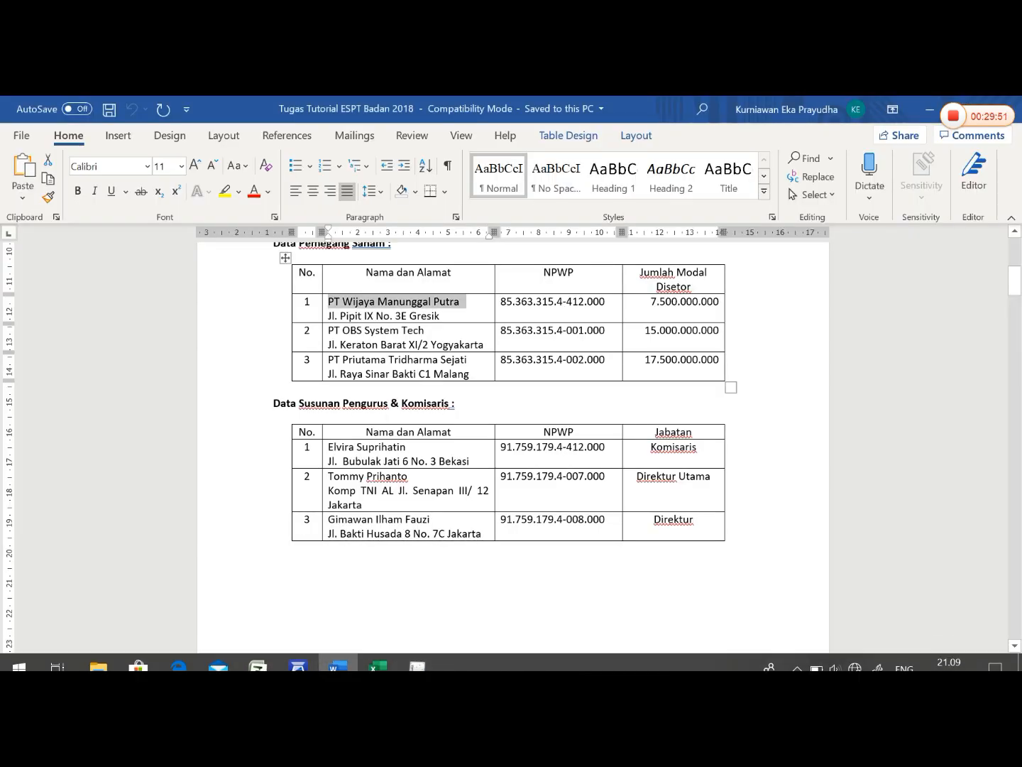
{"action": "left_click_drag", "start_coordinate": [327, 316], "coordinate": [440, 316]}
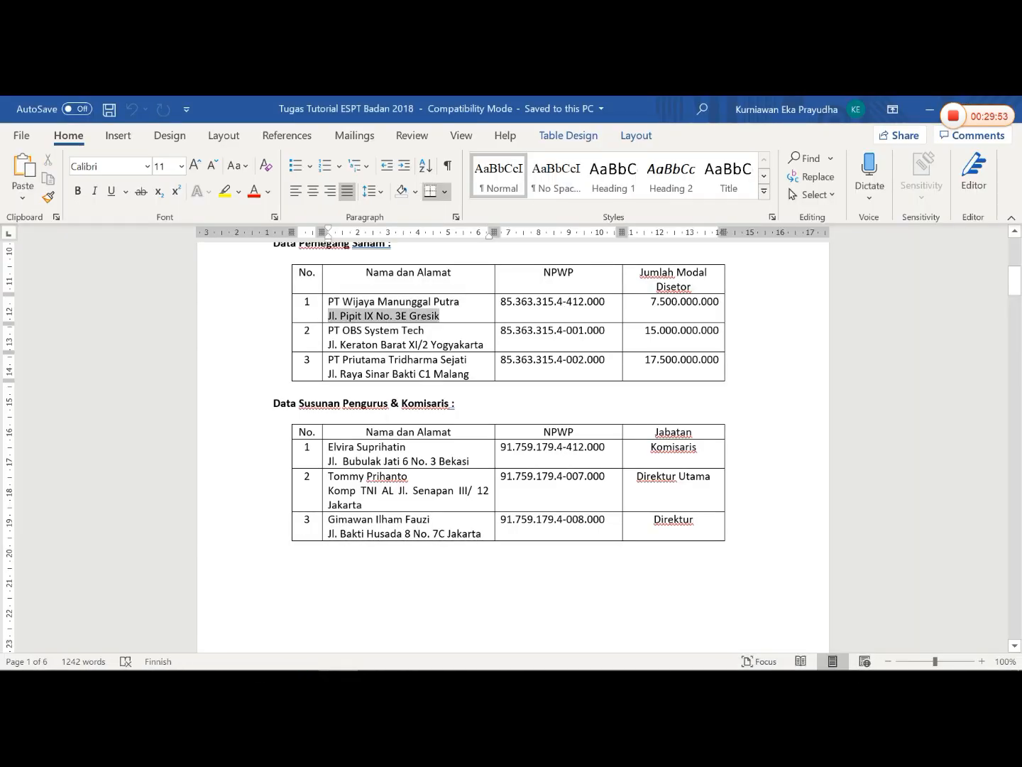
{"action": "right_click", "coordinate": [430, 316]}
{"action": "left_click", "coordinate": [464, 345]}
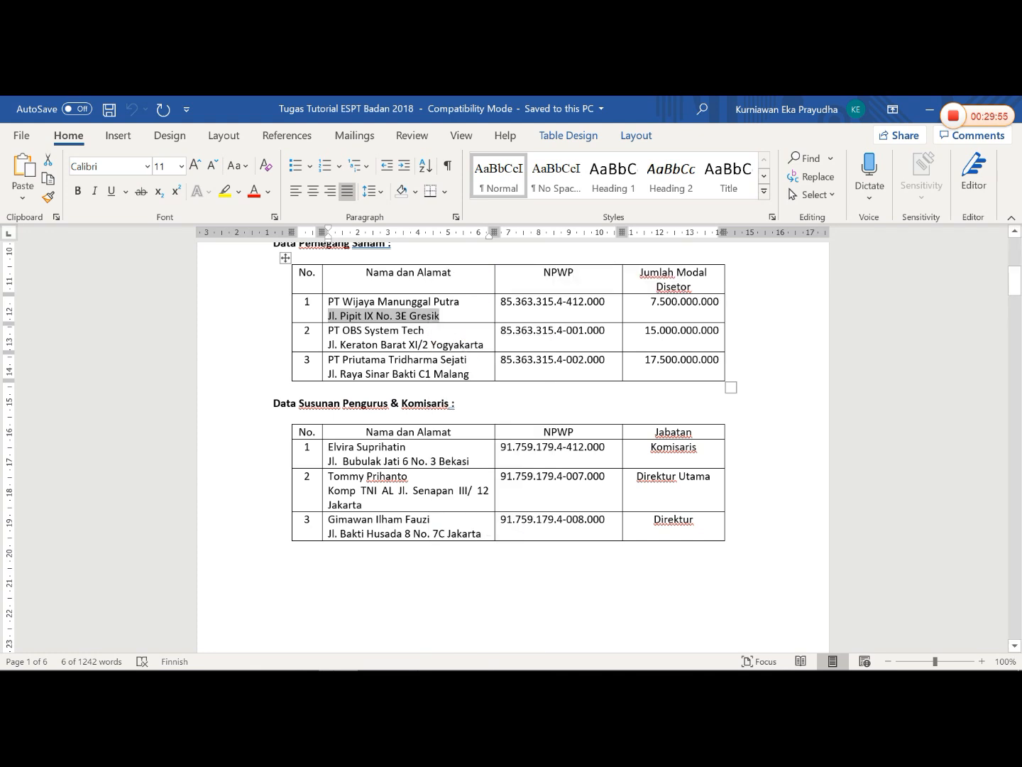
{"action": "mouse_move", "coordinate": [356, 656]}
{"action": "left_click", "coordinate": [416, 657]}
{"action": "left_click", "coordinate": [486, 389]}
{"action": "right_click", "coordinate": [486, 395]}
{"action": "left_click", "coordinate": [501, 462]}
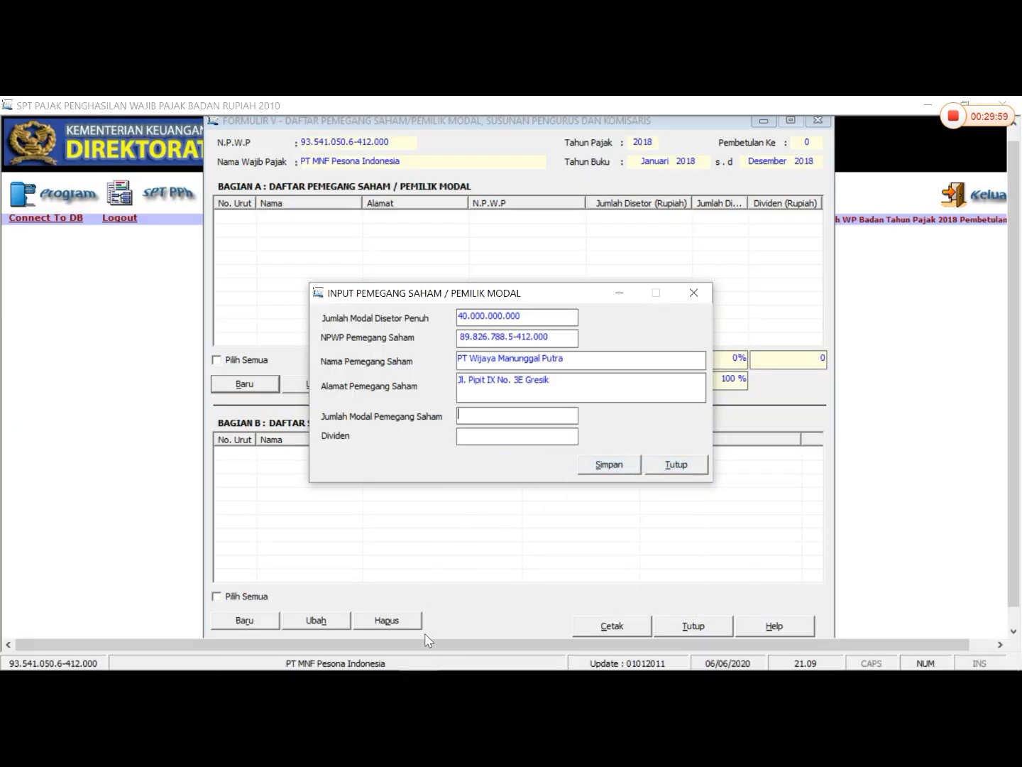
- Look up PT Wijaya Manunggal Putra's paid-in capital in Word and set Jumlah Modal Pemegang Saham to 7.500.000.000 in eSPT
{"action": "left_click", "coordinate": [339, 655]}
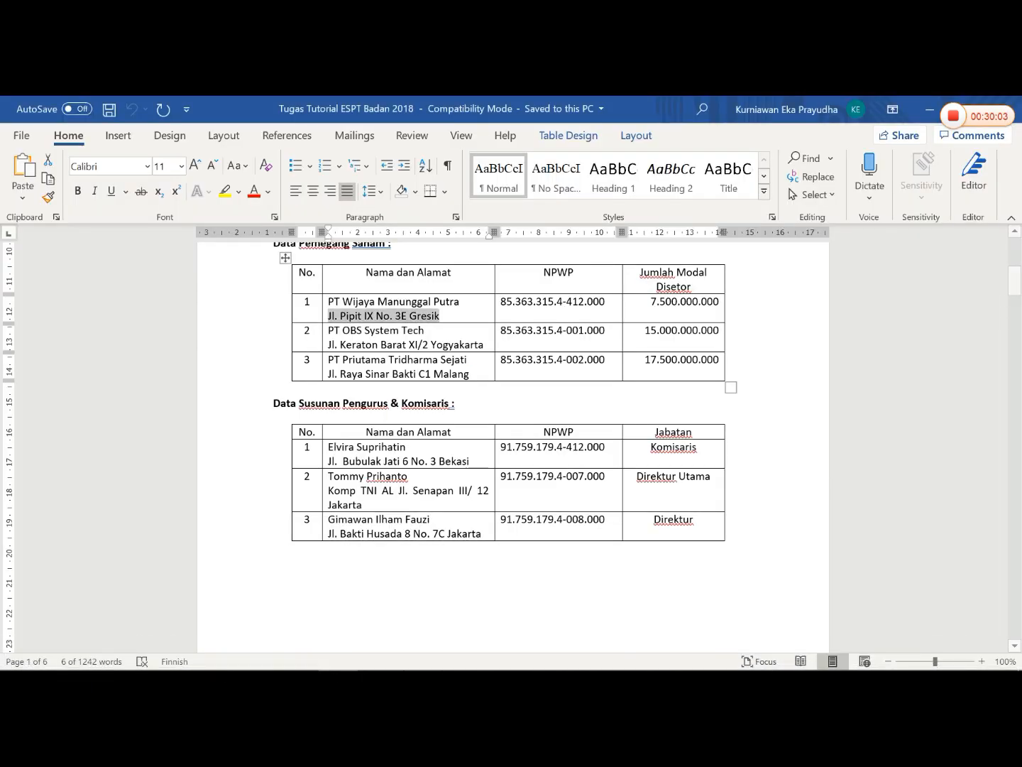
{"action": "left_click", "coordinate": [432, 659]}
{"action": "type", "text": "7500000000"}
{"action": "key", "text": "Tab"}
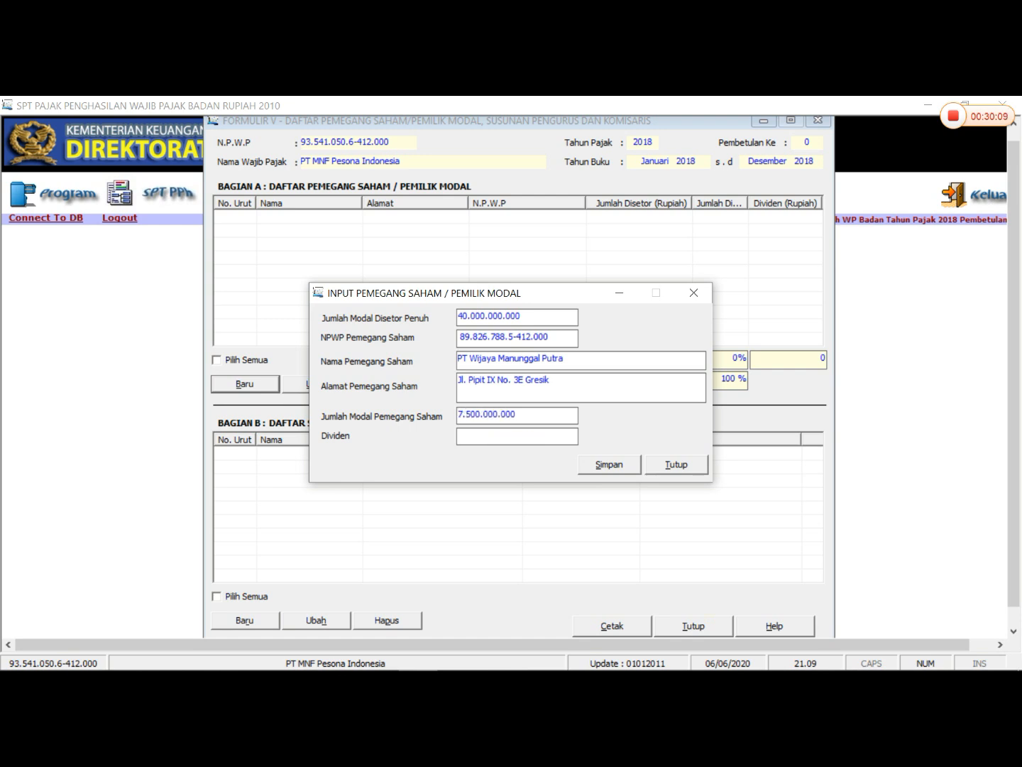
- Set Dividen to 0 for PT Wijaya Manunggal Putra and save the shareholder record
{"action": "type", "text": "0"}
{"action": "key", "text": "Tab"}
{"action": "key", "text": "Return"}
{"action": "key", "text": "Return"}
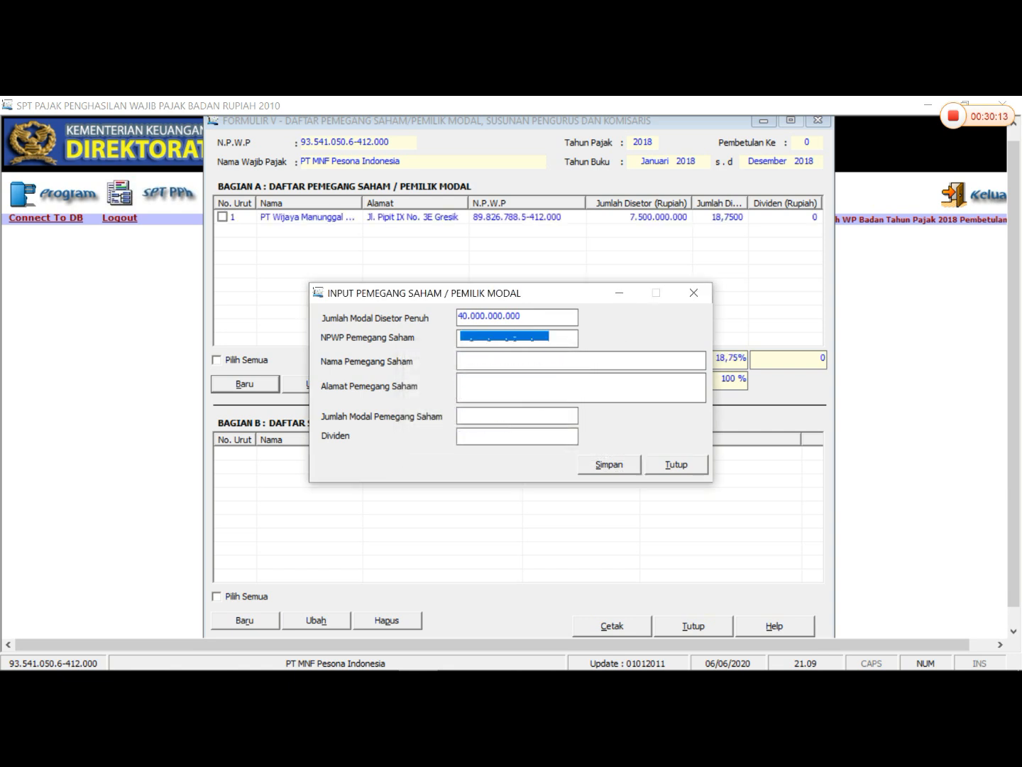
- Check the second shareholder in the Word table and enter its tax number in NPWP Pemegang Saham in eSPT
{"action": "left_click", "coordinate": [463, 338]}
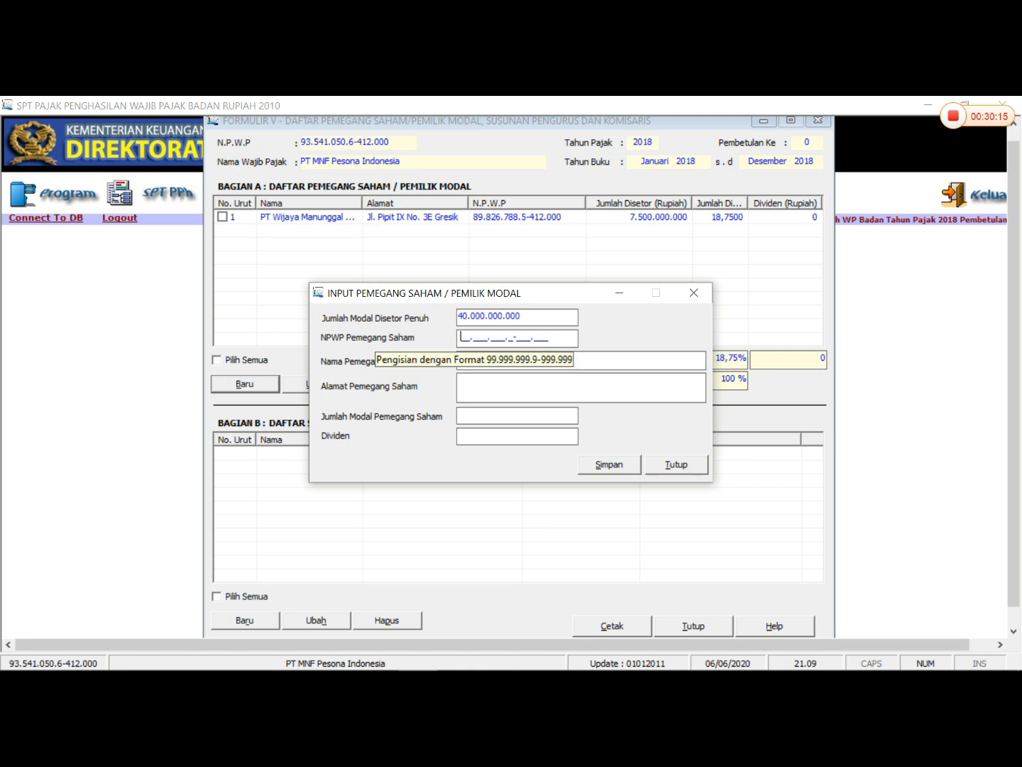
{"action": "mouse_move", "coordinate": [358, 667]}
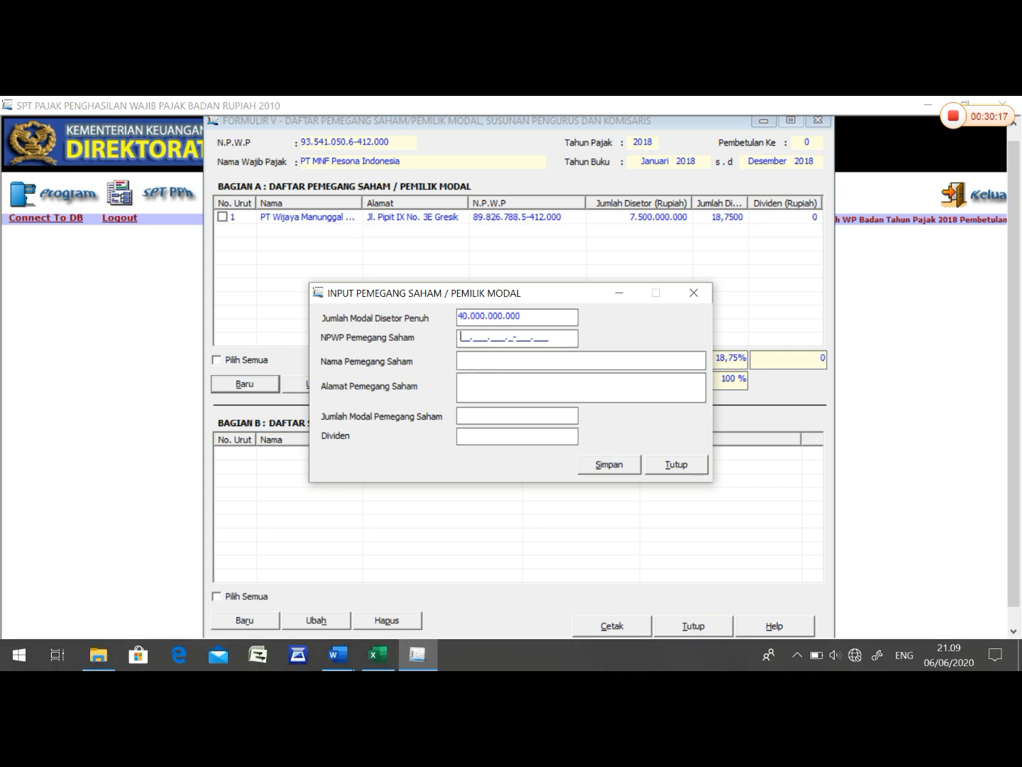
{"action": "left_click", "coordinate": [345, 668]}
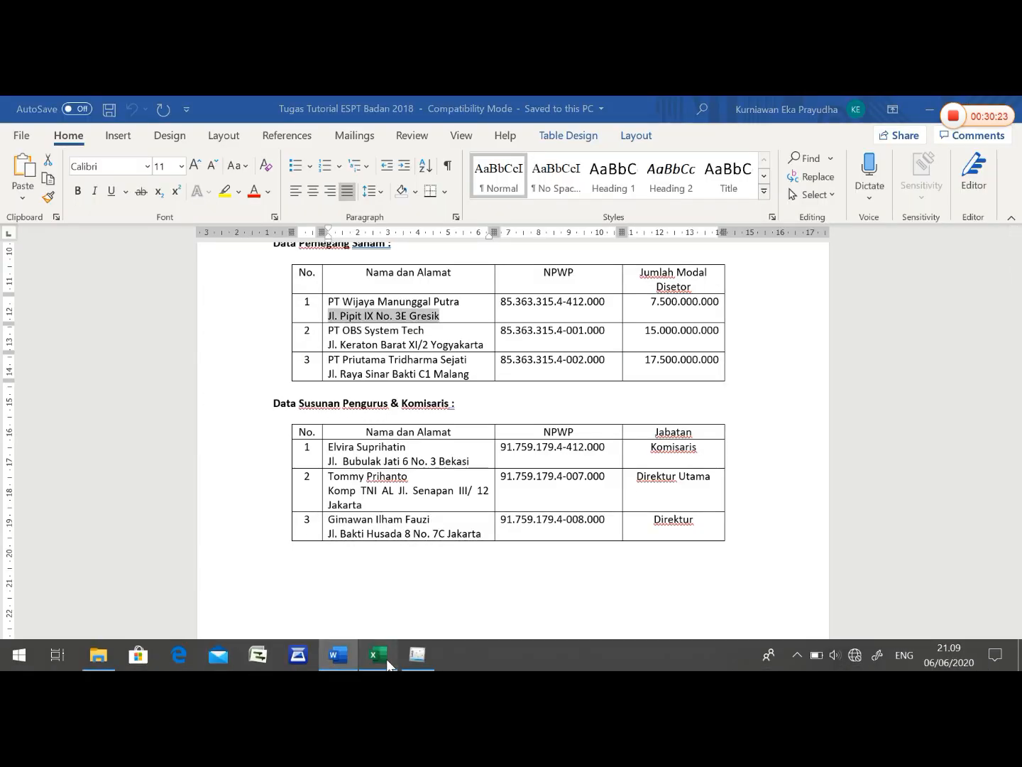
{"action": "left_click", "coordinate": [412, 661]}
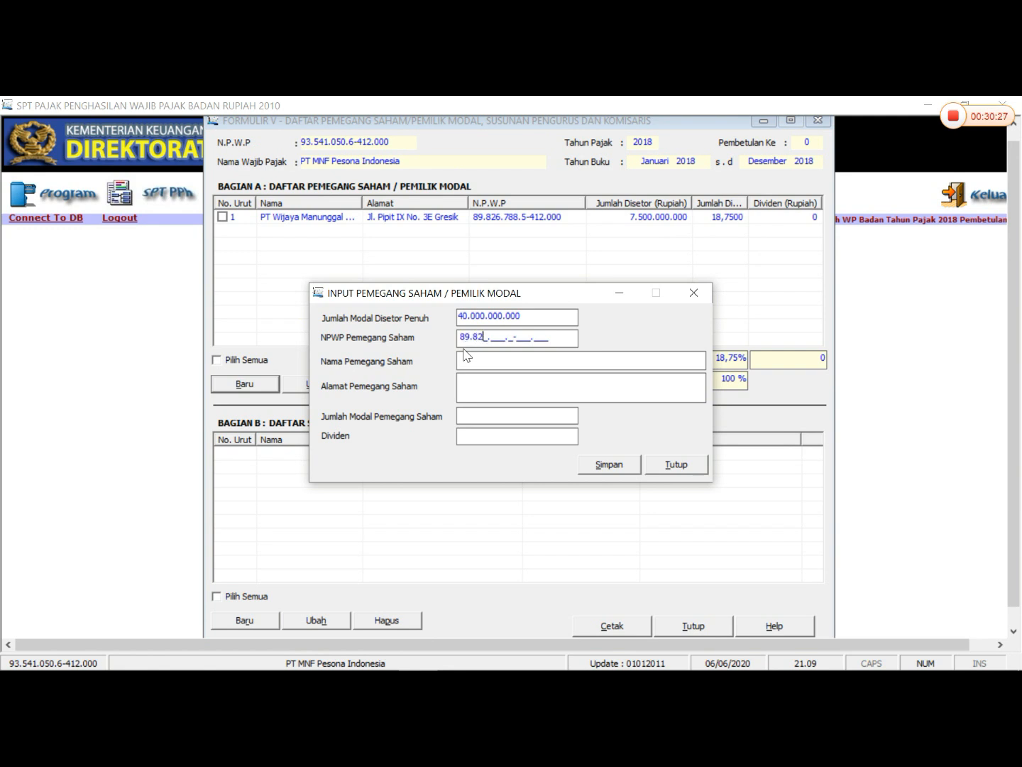
- Copy the name PT OBS System Tech from the Word shareholder table into Nama Pemegang Saham in eSPT
{"action": "left_click", "coordinate": [466, 358]}
{"action": "mouse_move", "coordinate": [307, 669]}
{"action": "left_click", "coordinate": [338, 655]}
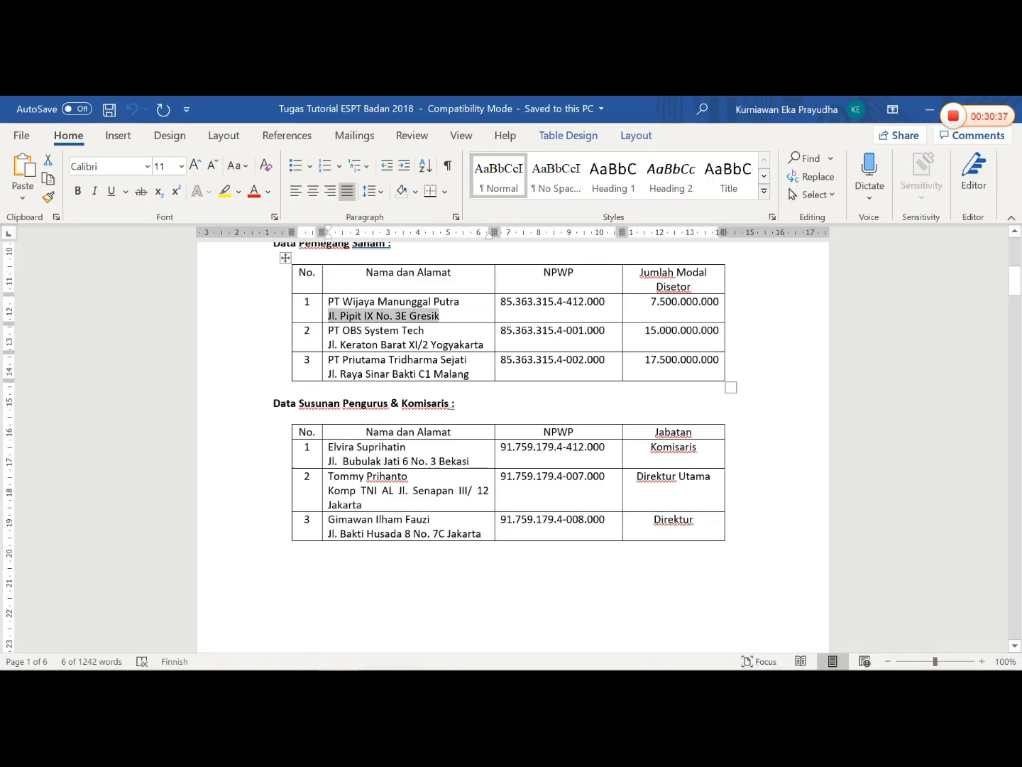
{"action": "left_click_drag", "start_coordinate": [327, 329], "coordinate": [424, 333]}
{"action": "right_click", "coordinate": [425, 333]}
{"action": "left_click", "coordinate": [462, 318]}
{"action": "left_click", "coordinate": [418, 654]}
{"action": "right_click", "coordinate": [524, 355]}
{"action": "left_click", "coordinate": [543, 422]}
- Copy PT OBS System Tech's address from the Word shareholder table into Alamat Pemegang Saham in eSPT
{"action": "mouse_move", "coordinate": [305, 668]}
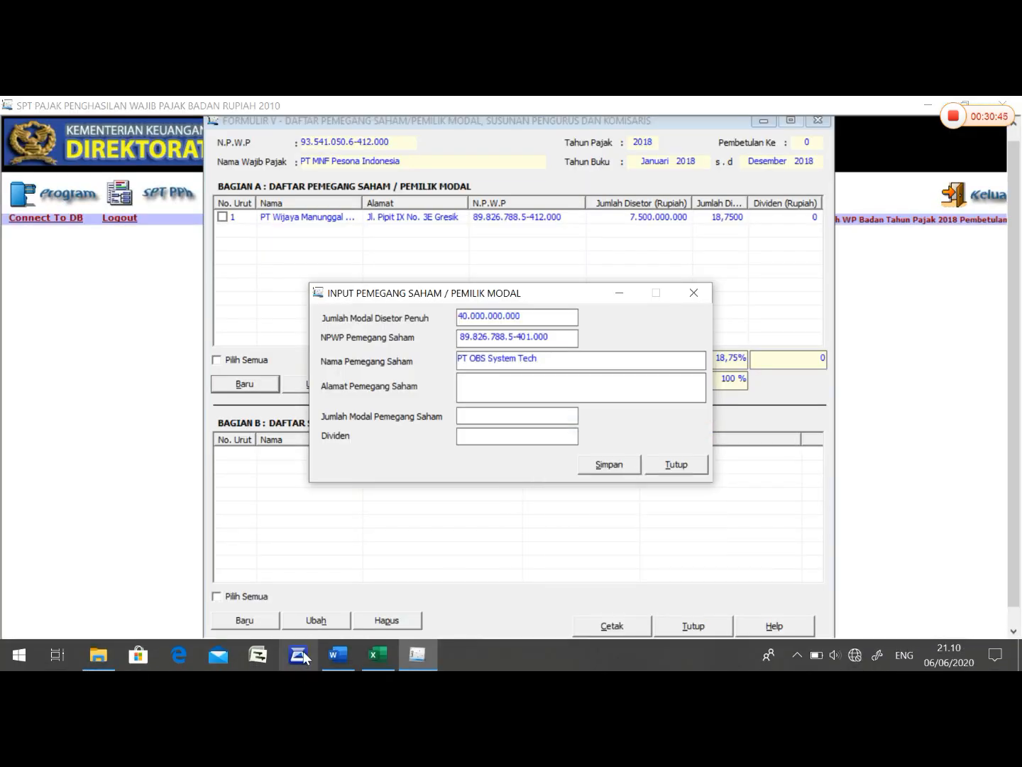
{"action": "left_click", "coordinate": [337, 659]}
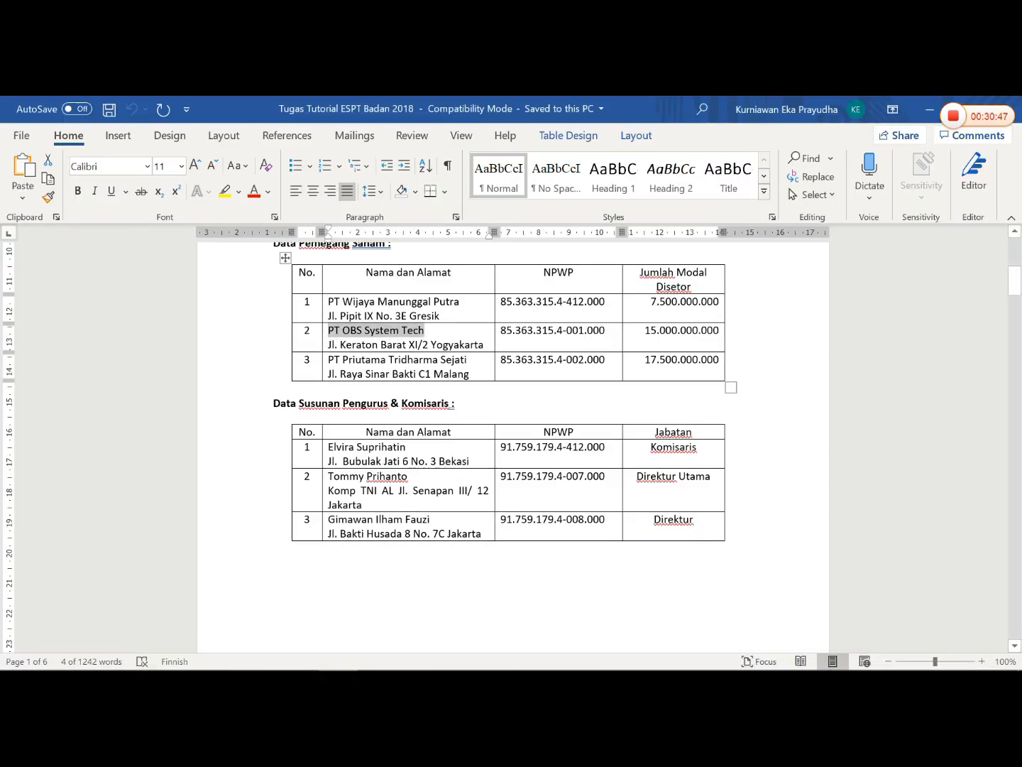
{"action": "left_click", "coordinate": [325, 345]}
{"action": "left_click", "coordinate": [336, 345]}
{"action": "left_click_drag", "start_coordinate": [325, 346], "coordinate": [361, 362]}
{"action": "left_click", "coordinate": [355, 345]}
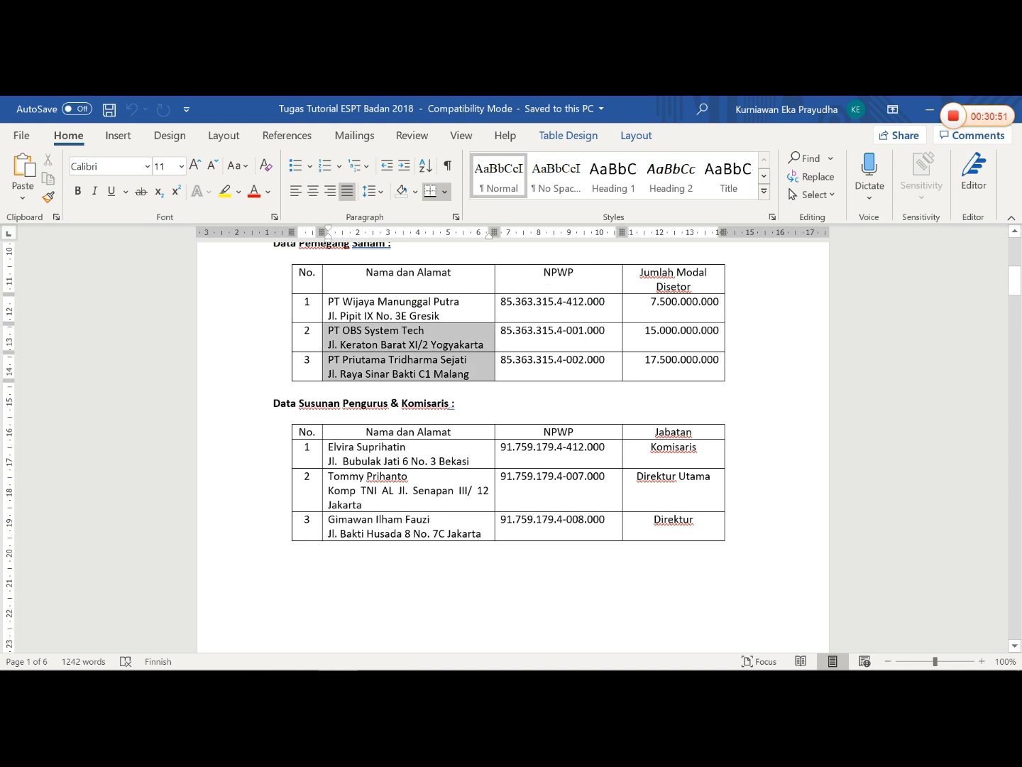
{"action": "left_click_drag", "start_coordinate": [485, 346], "coordinate": [328, 345]}
{"action": "right_click", "coordinate": [329, 346]}
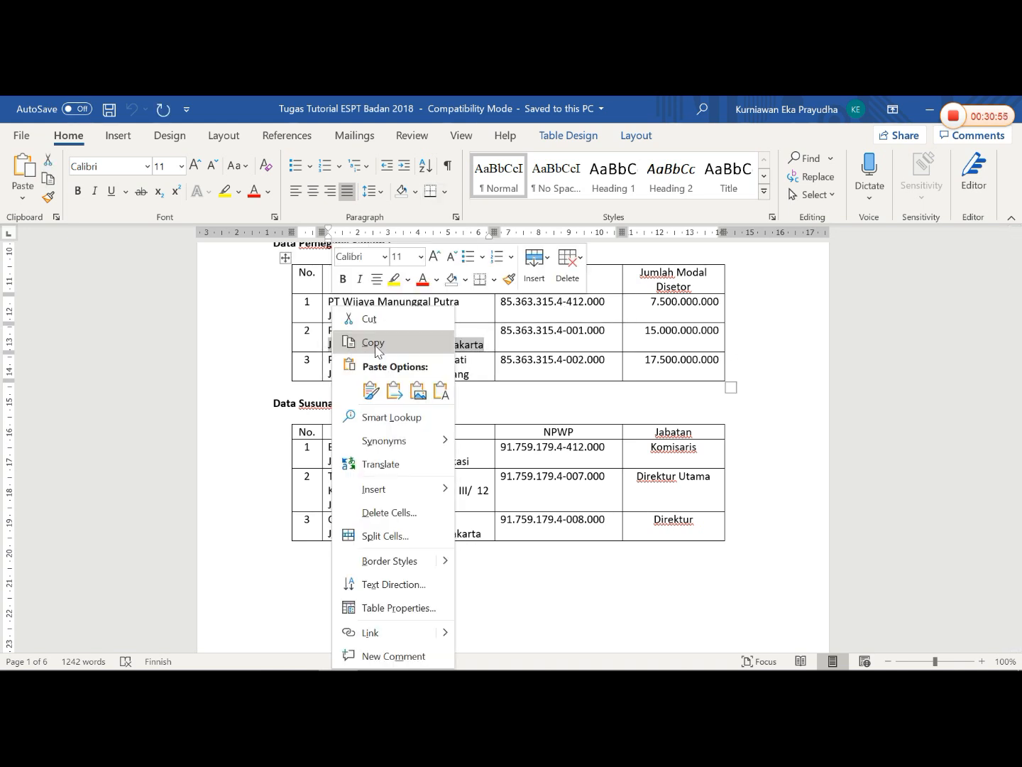
{"action": "left_click", "coordinate": [375, 336]}
{"action": "left_click", "coordinate": [418, 660]}
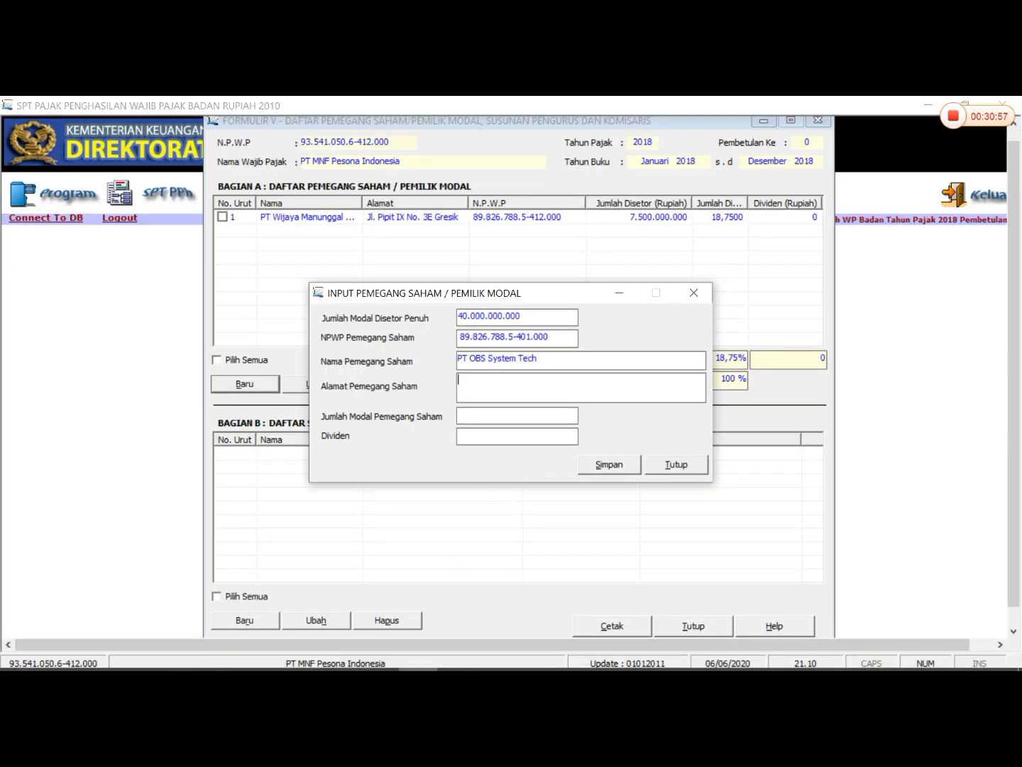
{"action": "right_click", "coordinate": [482, 383]}
{"action": "left_click", "coordinate": [517, 450]}
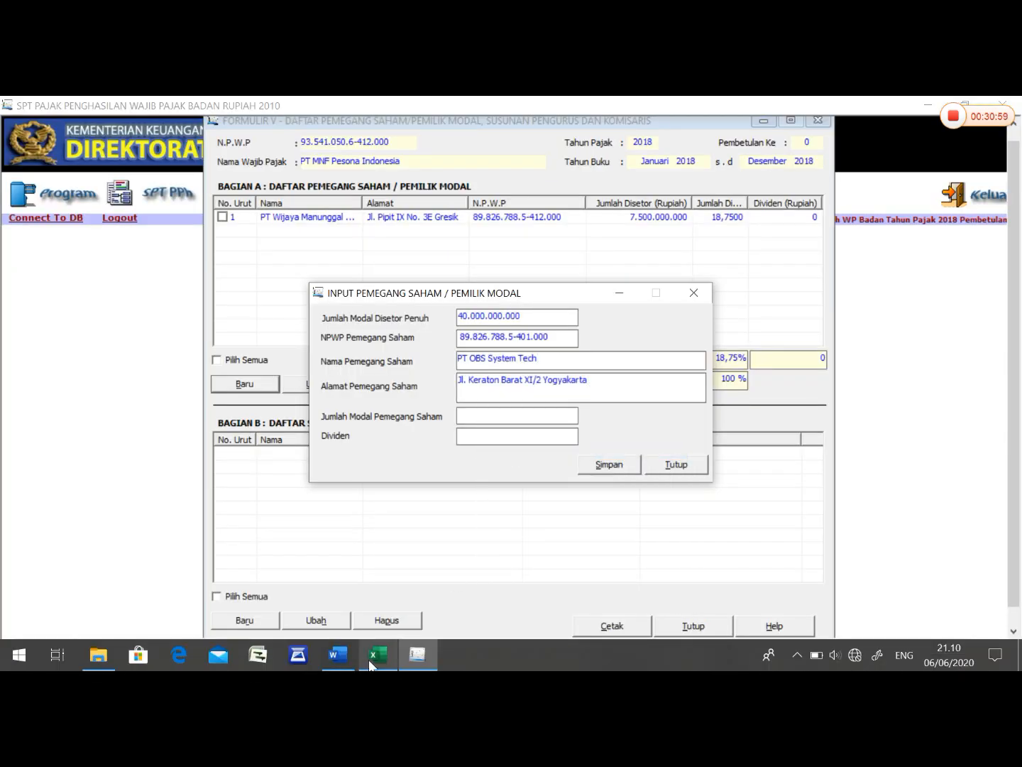
- Look up PT OBS System Tech's paid-in capital in Word, set Jumlah Modal Pemegang Saham to 15.000.000.000 in eSPT, and save the record
{"action": "mouse_move", "coordinate": [368, 660]}
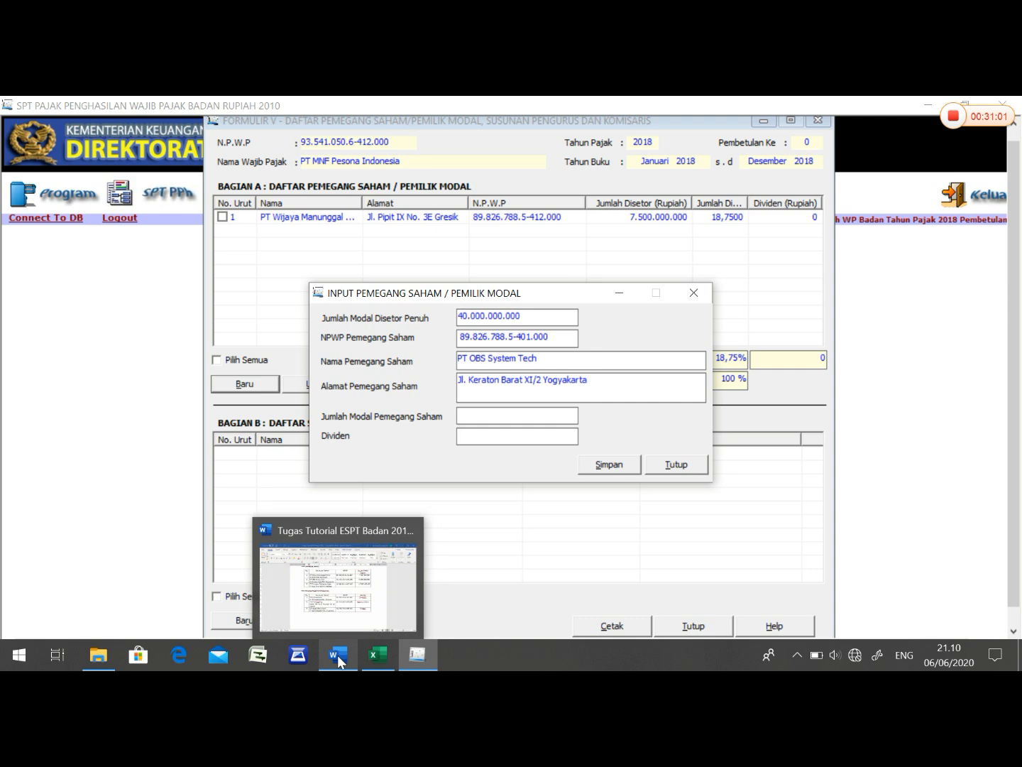
{"action": "left_click", "coordinate": [337, 654]}
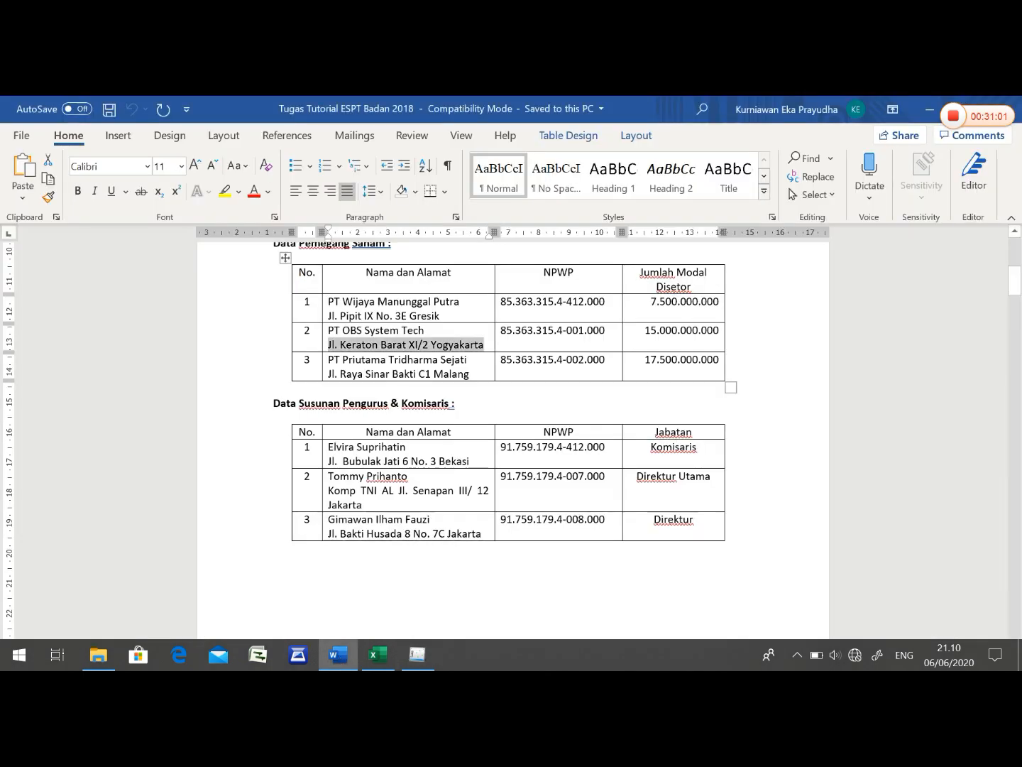
{"action": "left_click", "coordinate": [418, 654]}
{"action": "key", "text": "Tab"}
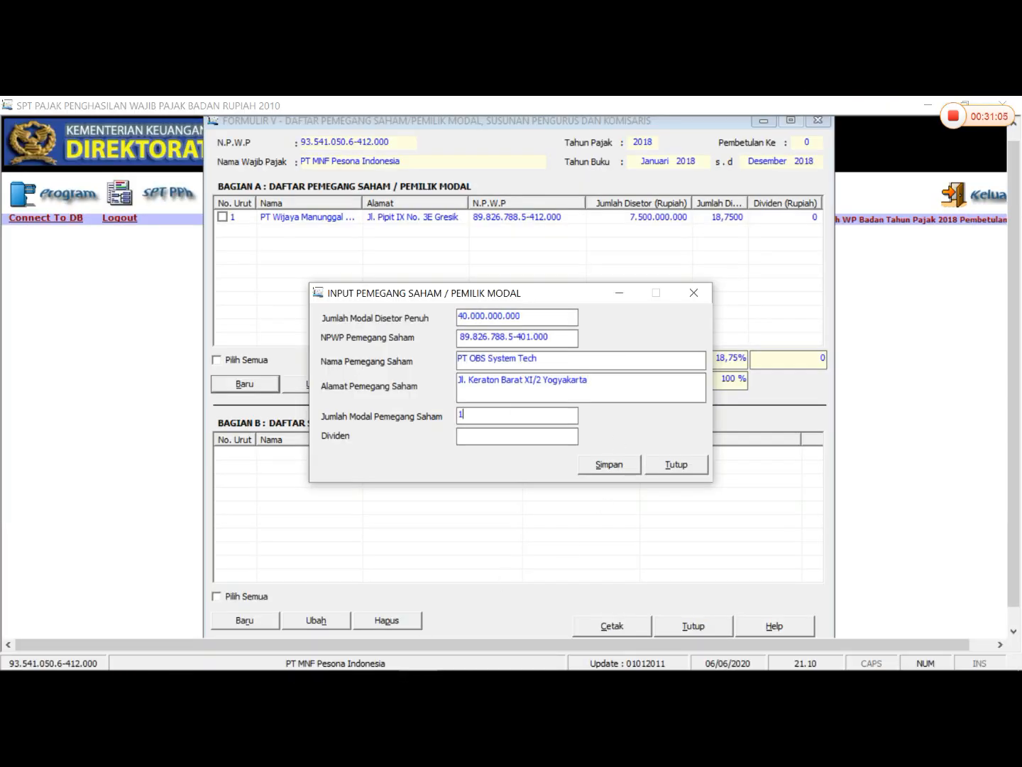
{"action": "type", "text": "15.000.0"}
{"action": "type", "text": "00.000"}
{"action": "key", "text": "Tab"}
{"action": "key", "text": "Return"}
{"action": "key", "text": "Return"}
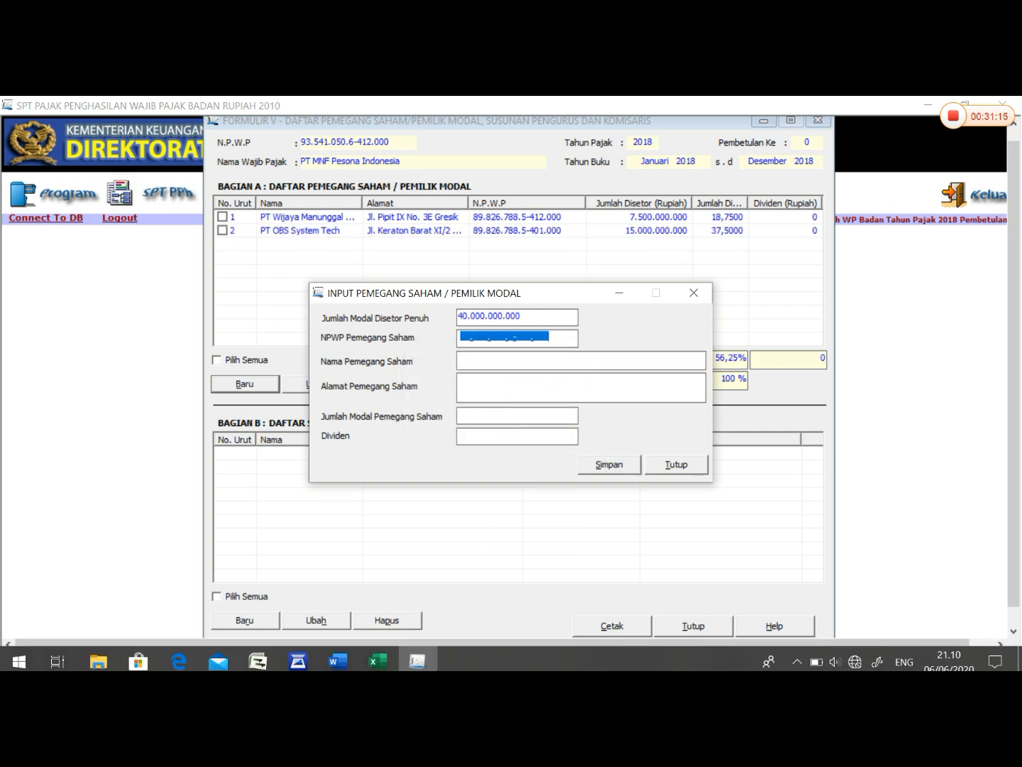
- Enter the third shareholder's tax number in NPWP Pemegang Saham and switch to the shareholder table in Word
{"action": "left_click", "coordinate": [461, 336]}
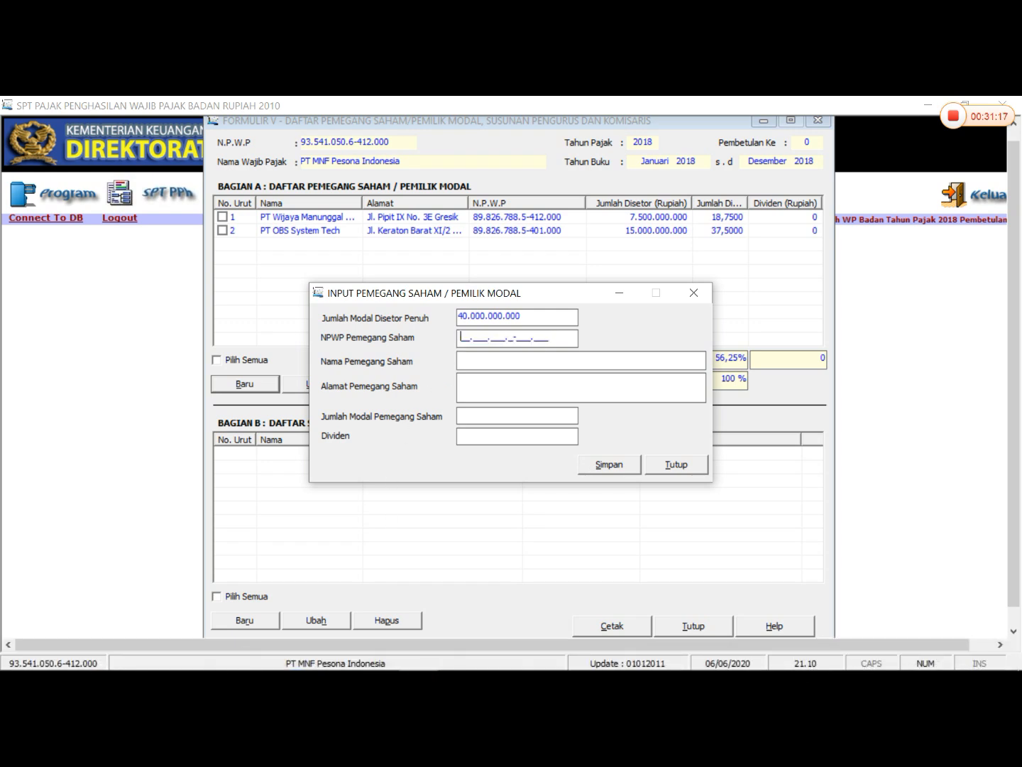
{"action": "left_click", "coordinate": [337, 655]}
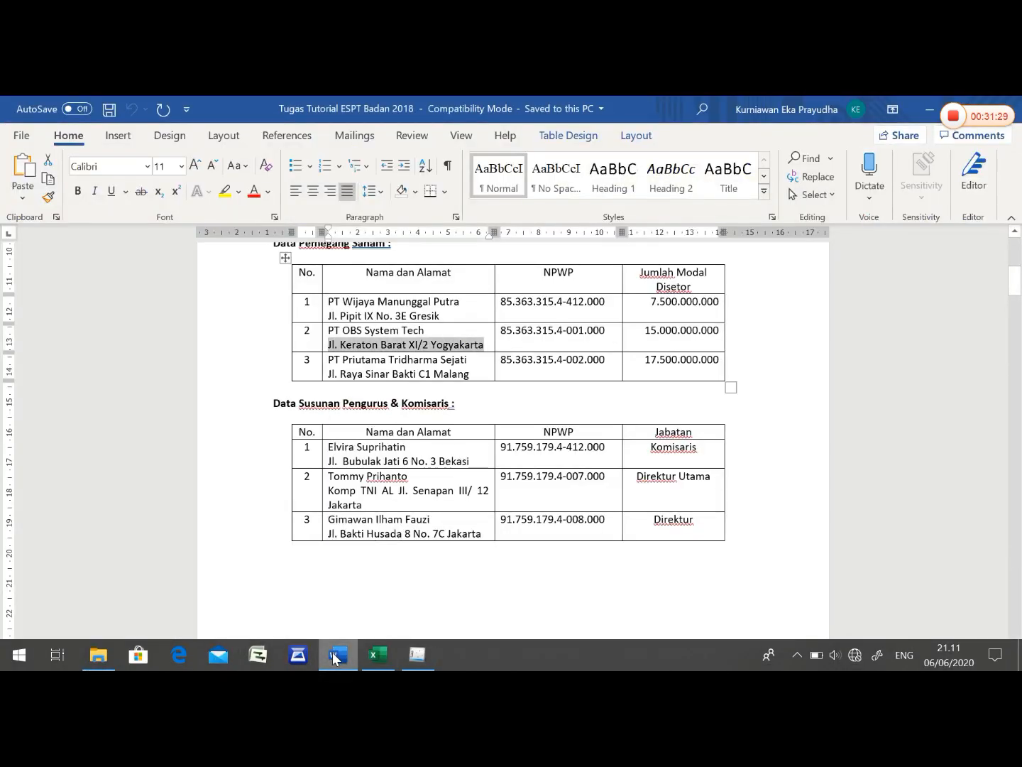
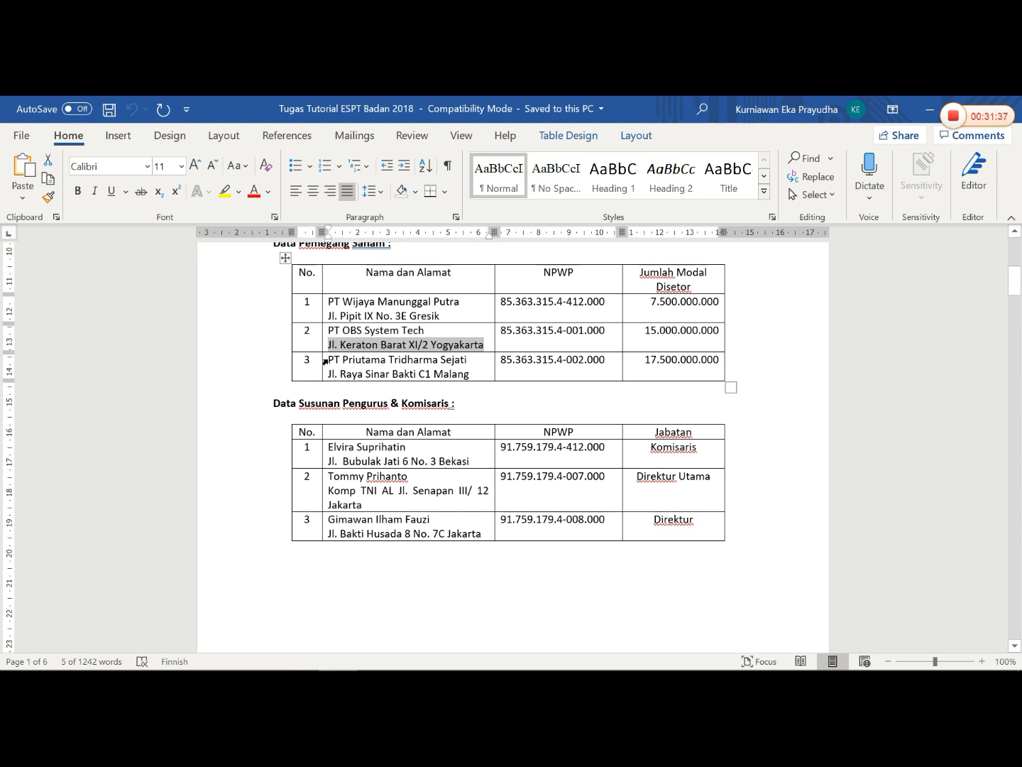
- Copy the name PT Priutama Tridharma Sejati from the Word shareholder table and return to the shareholder entry in eSPT
{"action": "left_click_drag", "start_coordinate": [328, 360], "coordinate": [484, 360]}
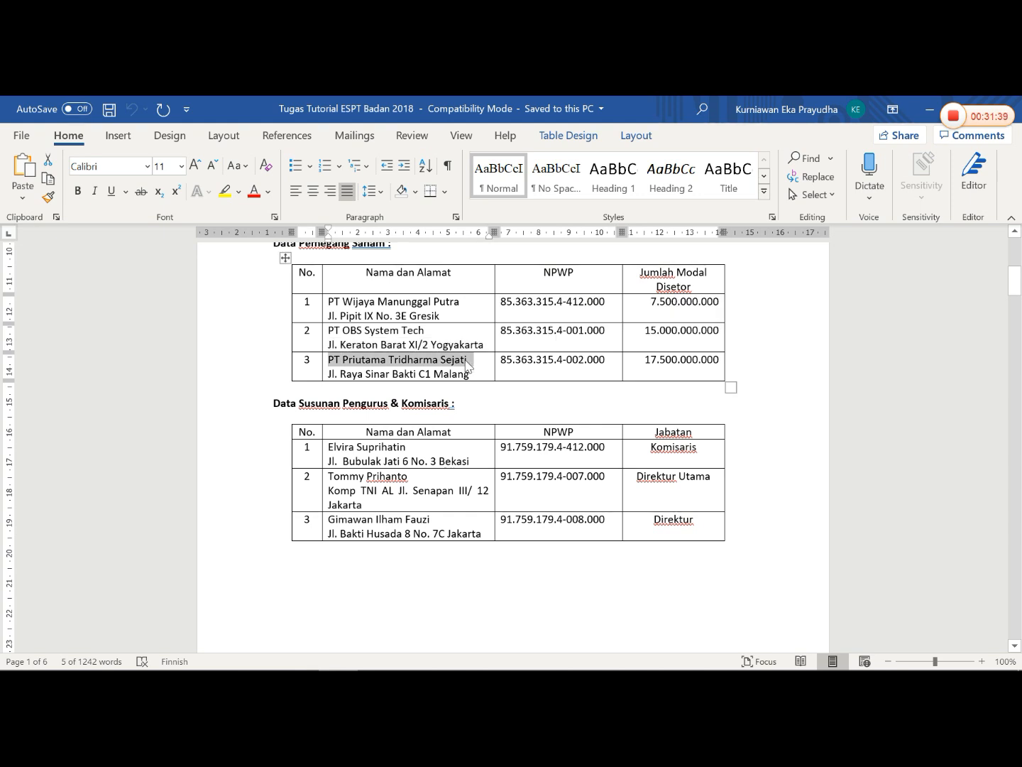
{"action": "right_click", "coordinate": [482, 387]}
{"action": "left_click", "coordinate": [506, 342]}
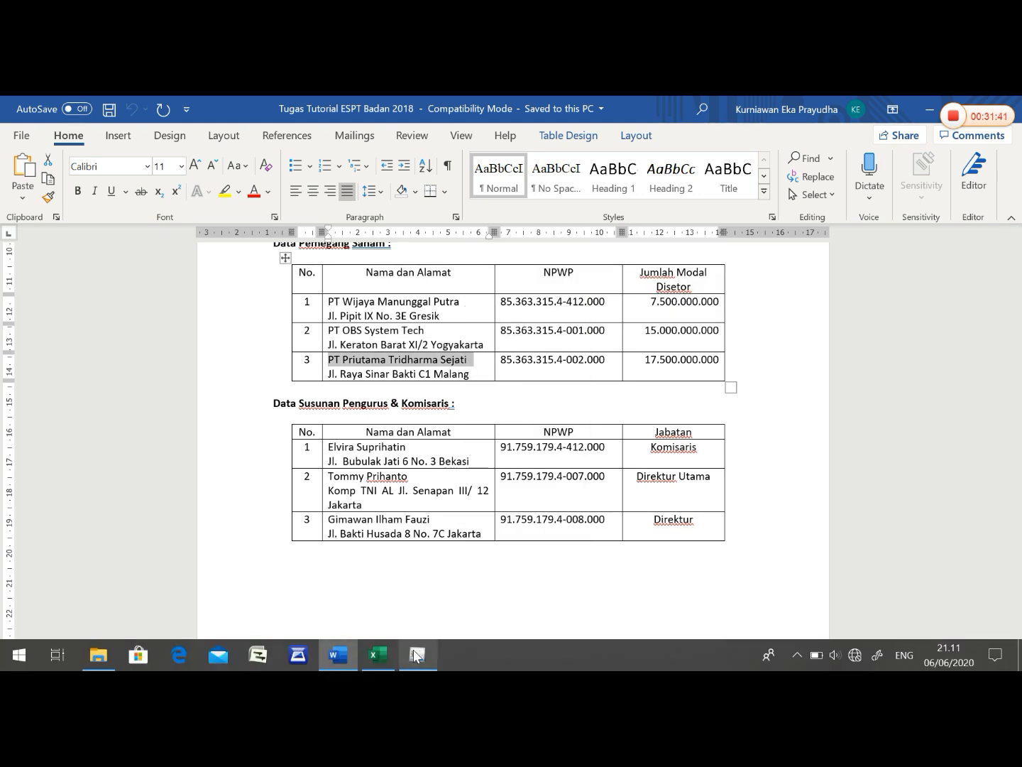
{"action": "left_click", "coordinate": [418, 654]}
{"action": "left_click", "coordinate": [483, 365]}
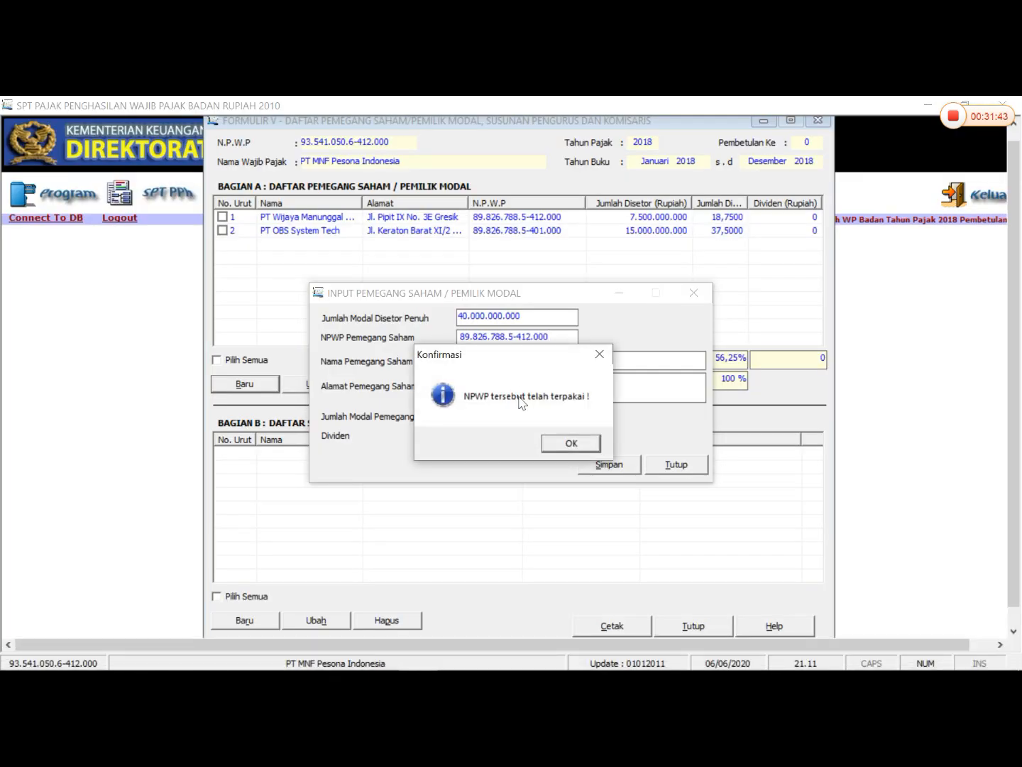
- Replace the number in NPWP Pemegang Saham with the third shareholder's tax number from the Word table
{"action": "left_click", "coordinate": [557, 449]}
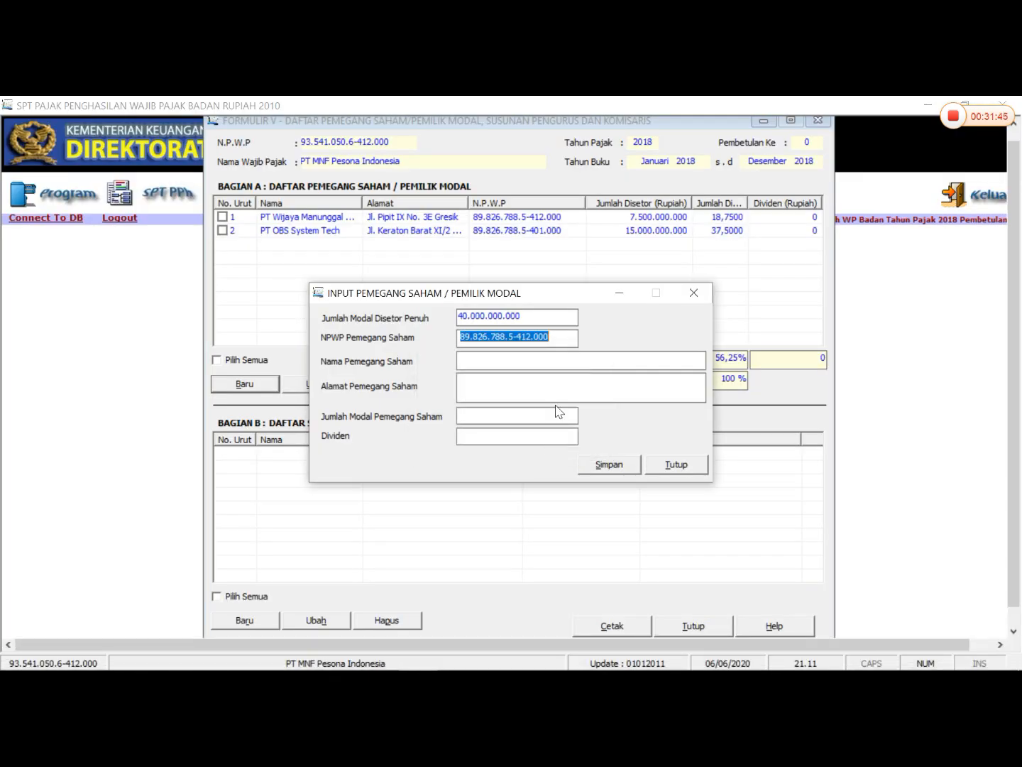
{"action": "key", "text": "BackSpace"}
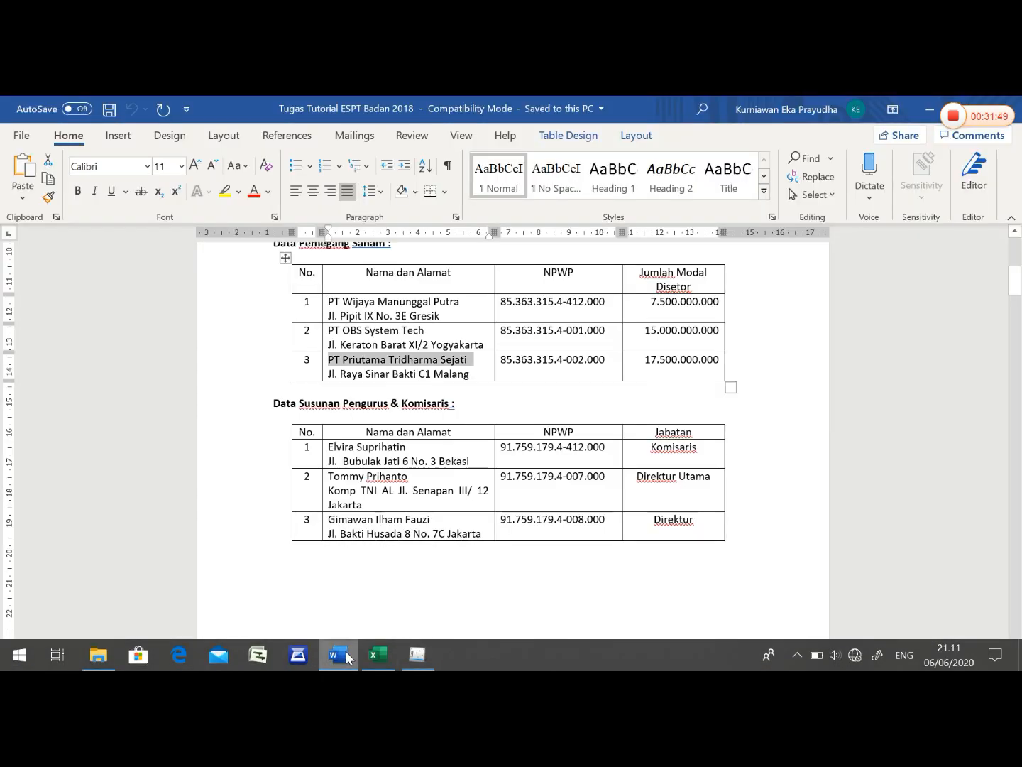
{"action": "left_click", "coordinate": [344, 655]}
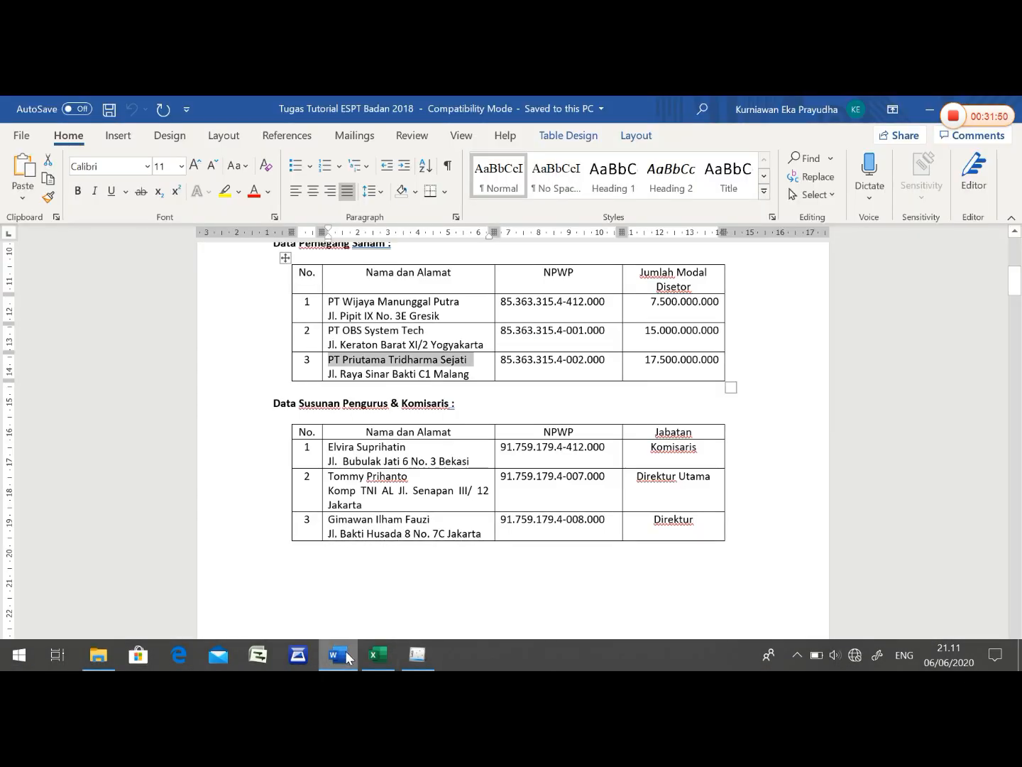
{"action": "left_click", "coordinate": [416, 656]}
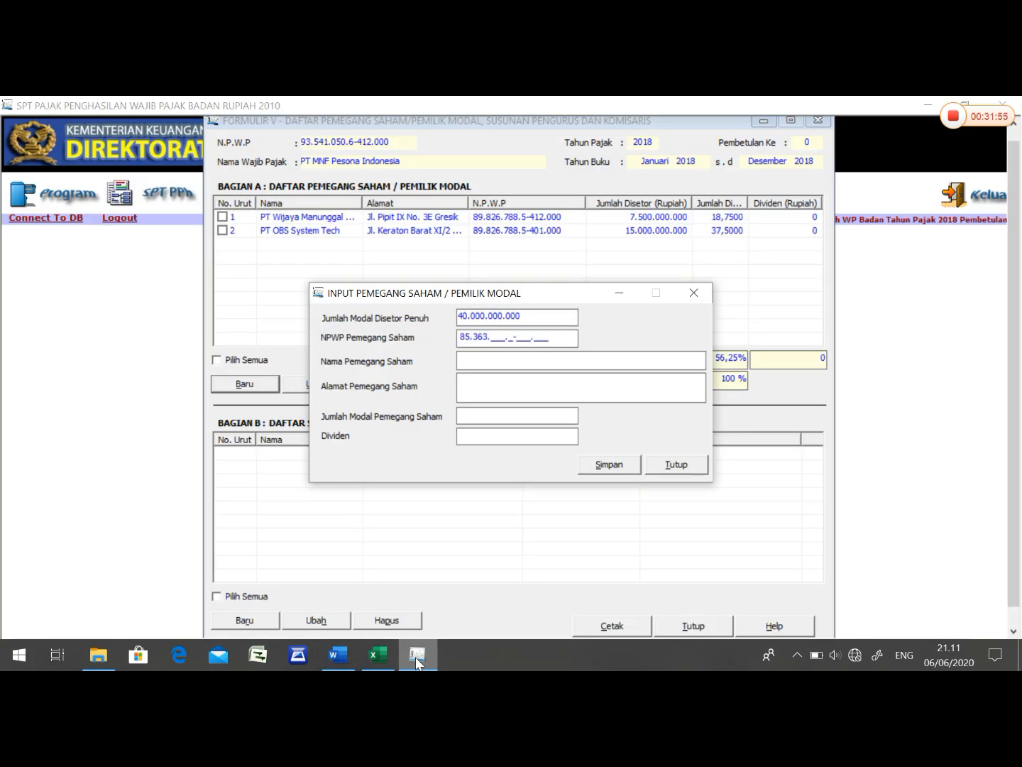
{"action": "left_click", "coordinate": [336, 655]}
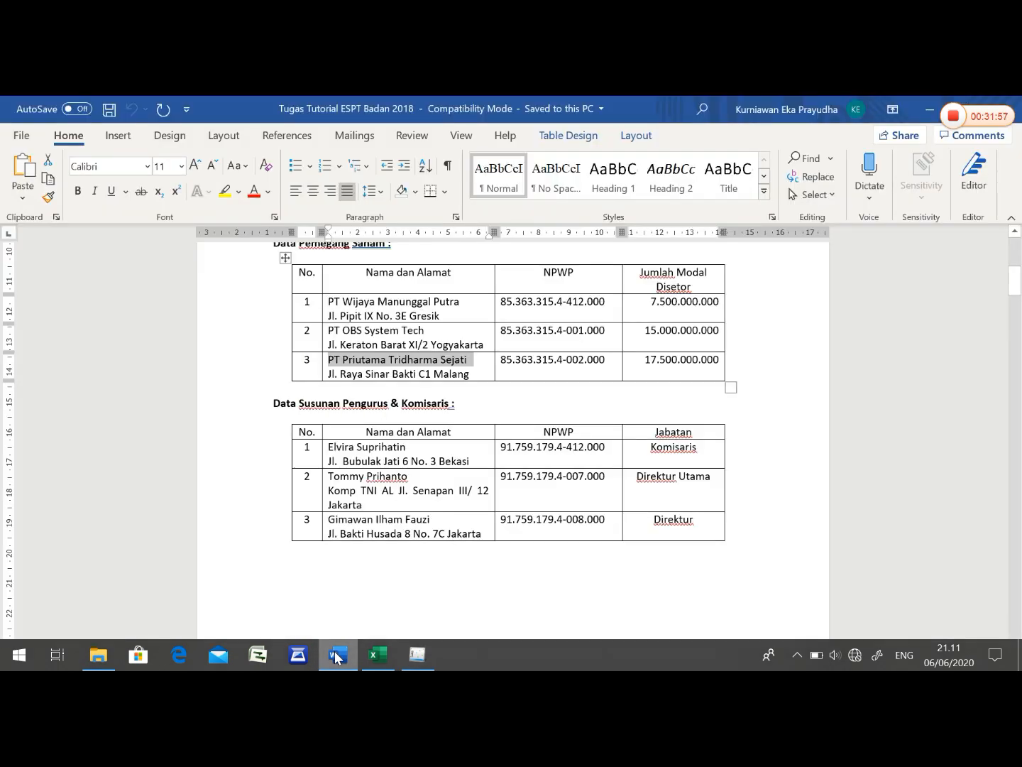
{"action": "left_click", "coordinate": [421, 661]}
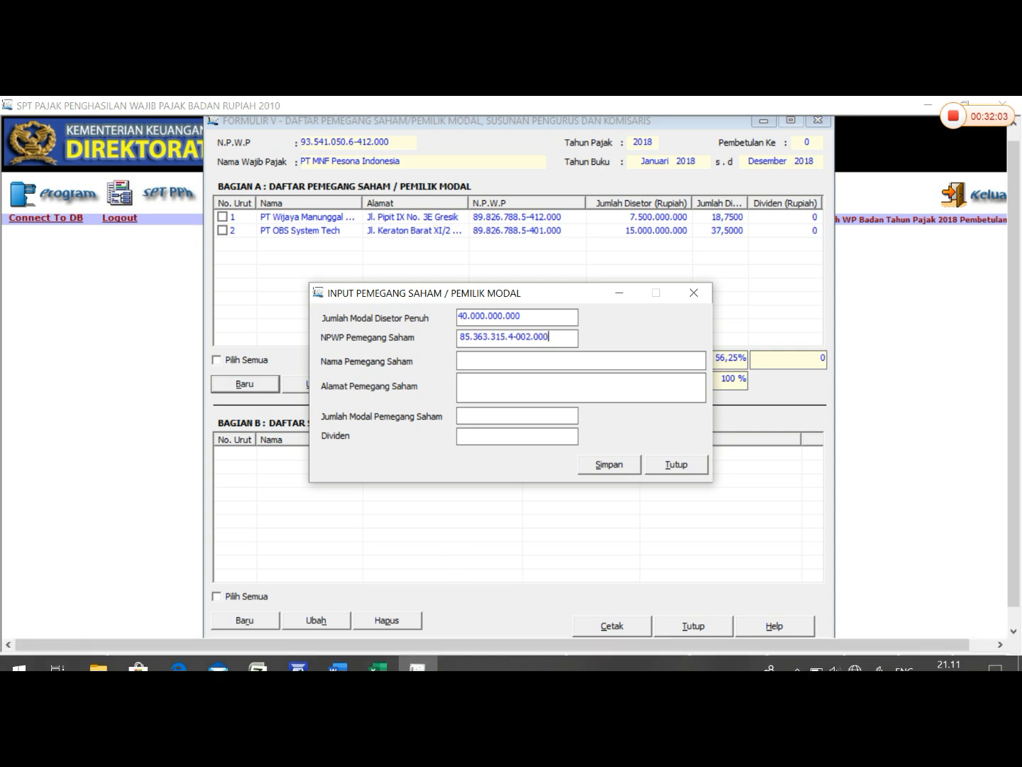
- Paste PT Priutama Tridharma Sejati into Nama Pemegang Saham
{"action": "left_click", "coordinate": [494, 365]}
{"action": "right_click", "coordinate": [494, 366]}
{"action": "left_click", "coordinate": [534, 434]}
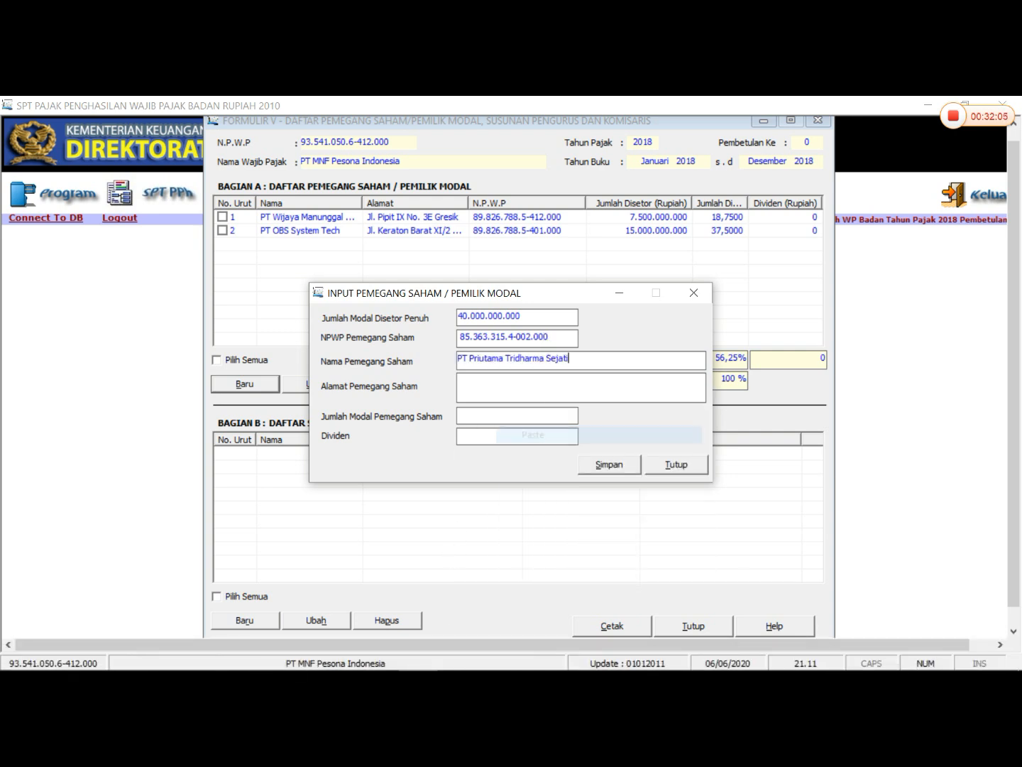
- Copy PT Priutama Tridharma Sejati's address from the Word shareholder table into Alamat Pemegang Saham in eSPT
{"action": "left_click", "coordinate": [350, 653]}
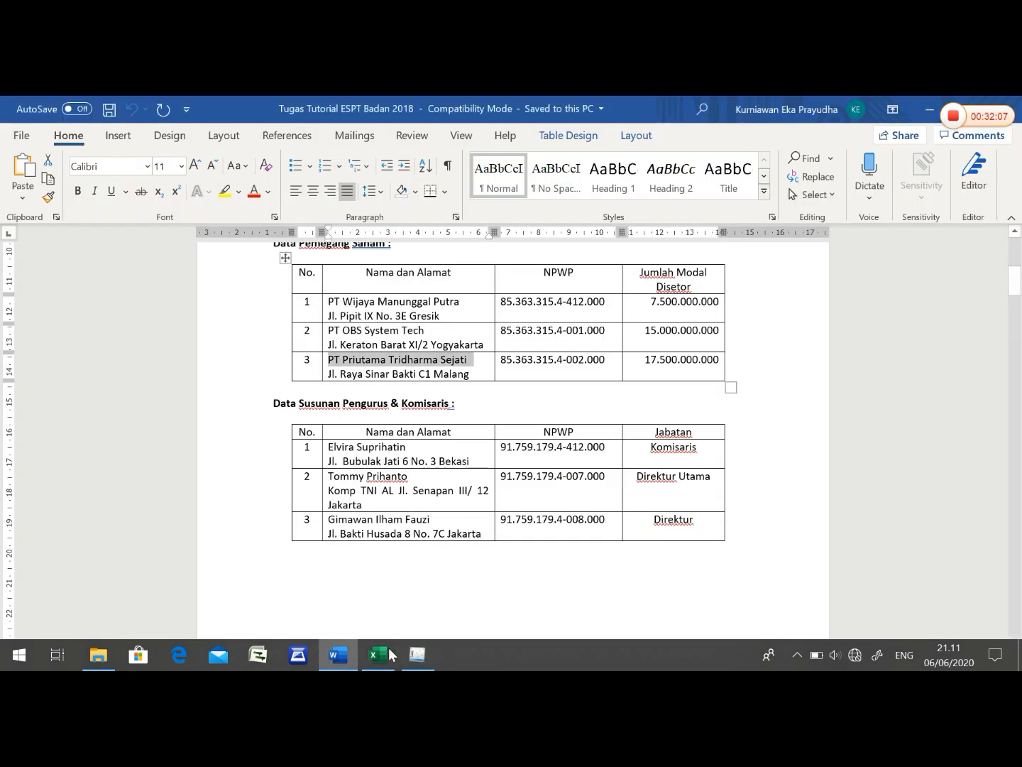
{"action": "left_click", "coordinate": [327, 373]}
{"action": "left_click", "coordinate": [444, 374]}
{"action": "left_click_drag", "start_coordinate": [469, 374], "coordinate": [329, 376]}
{"action": "double_click", "coordinate": [330, 376]}
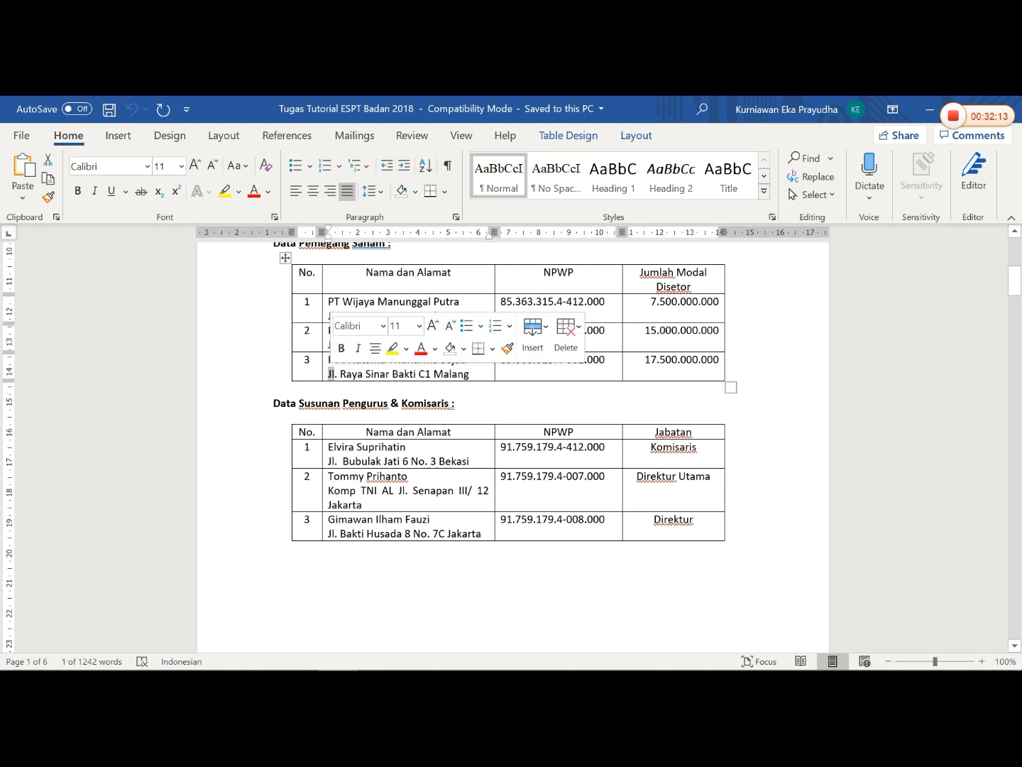
{"action": "left_click_drag", "start_coordinate": [470, 373], "coordinate": [340, 374]}
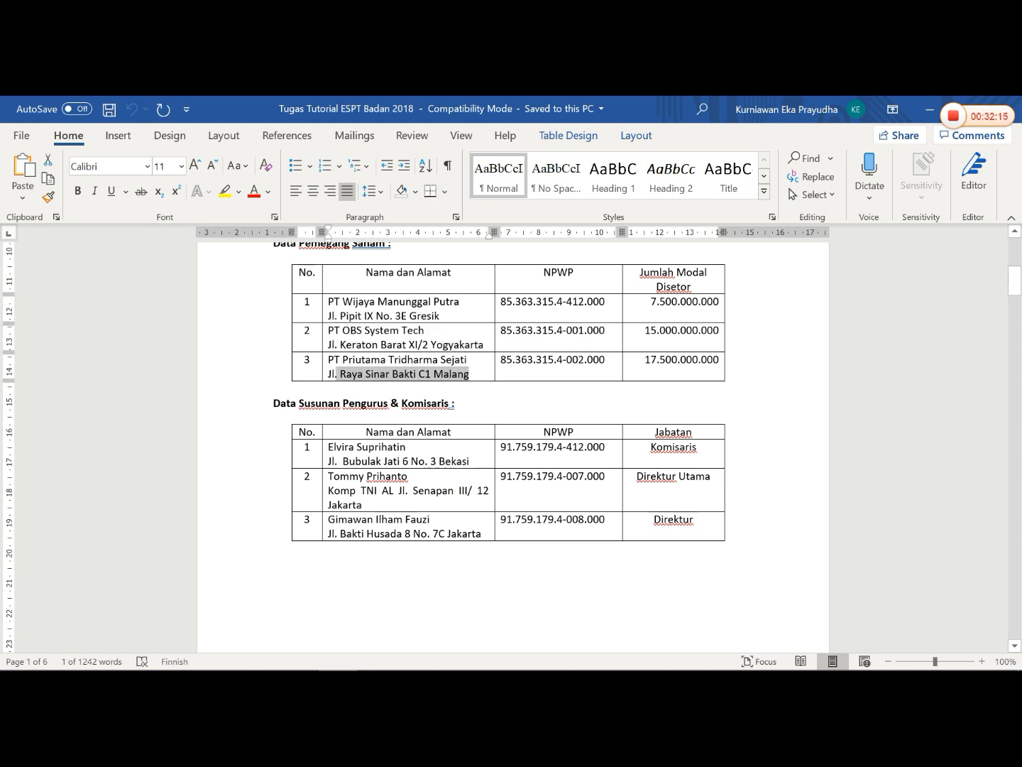
{"action": "right_click", "coordinate": [331, 374]}
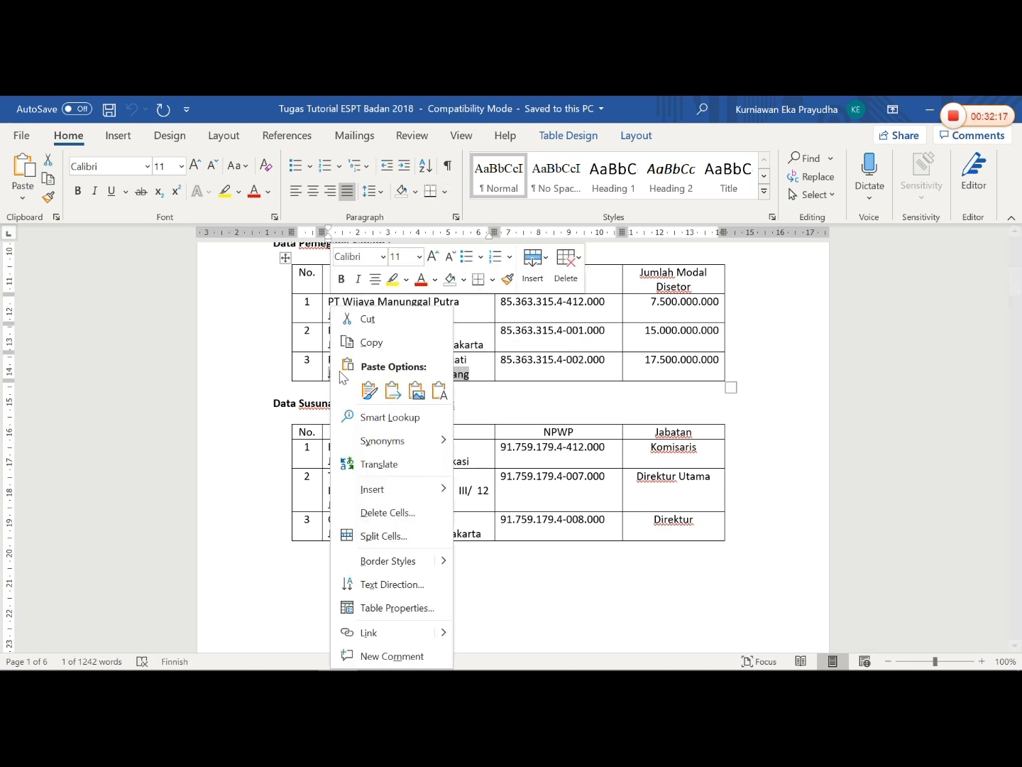
{"action": "left_click", "coordinate": [371, 341]}
{"action": "left_click", "coordinate": [412, 655]}
{"action": "left_click", "coordinate": [536, 384]}
{"action": "right_click", "coordinate": [535, 385]}
{"action": "left_click", "coordinate": [582, 448]}
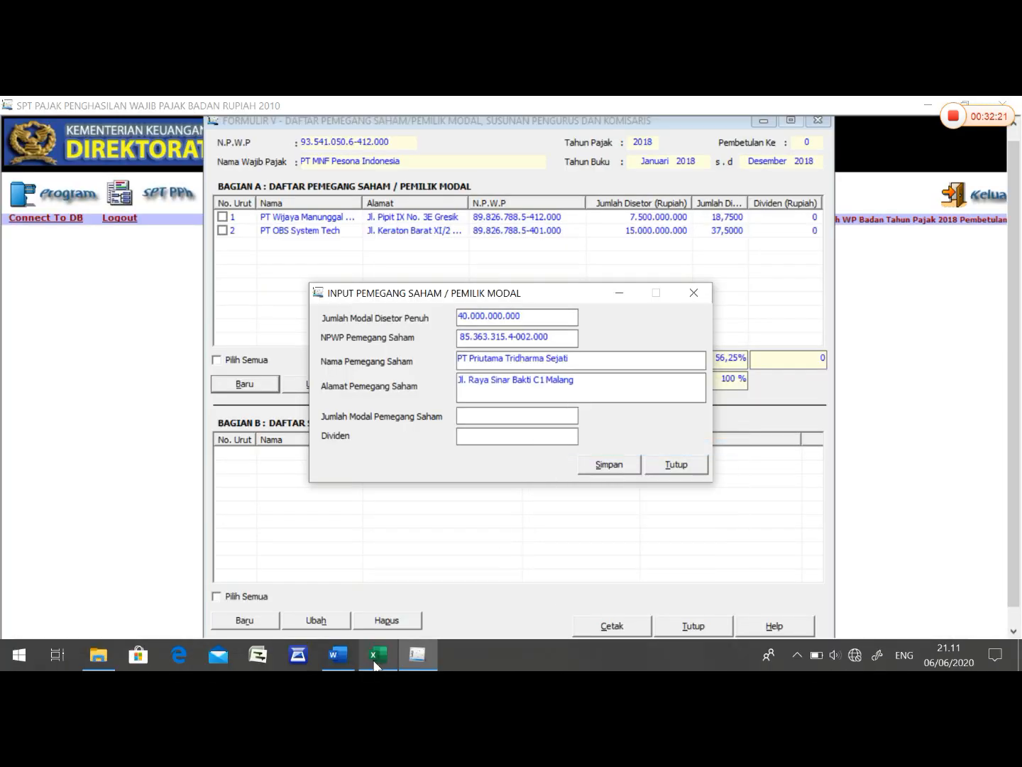
- Look up PT Priutama Tridharma Sejati's paid-in capital in Word, set Jumlah Modal Pemegang Saham to 17.500.000.000 in eSPT, and save the record
{"action": "key", "text": "alt+Tab"}
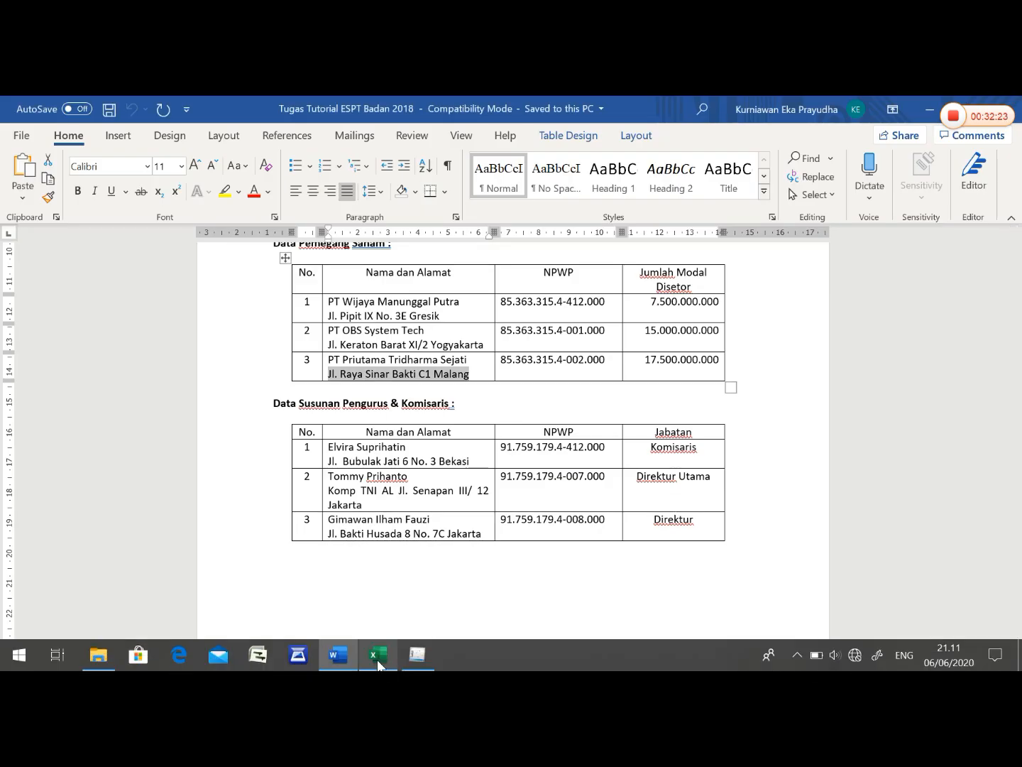
{"action": "left_click", "coordinate": [418, 656]}
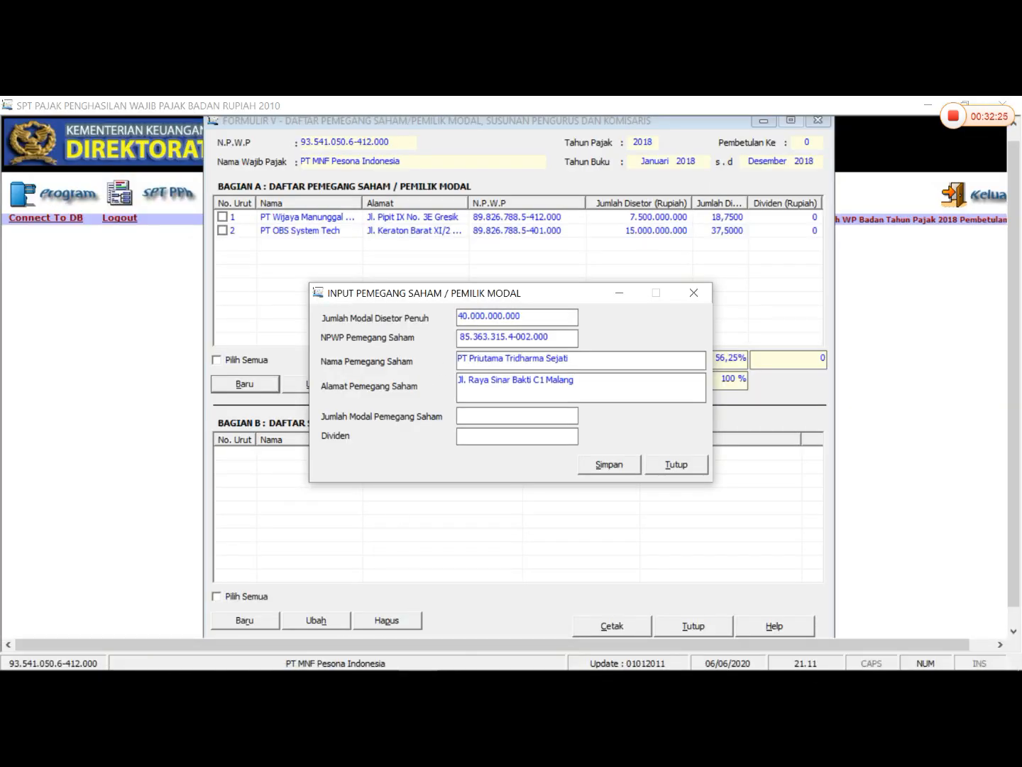
{"action": "type", "text": "17.500.000.000"}
{"action": "key", "text": "Tab"}
{"action": "key", "text": "Tab"}
{"action": "key", "text": "Return"}
{"action": "key", "text": "Return"}
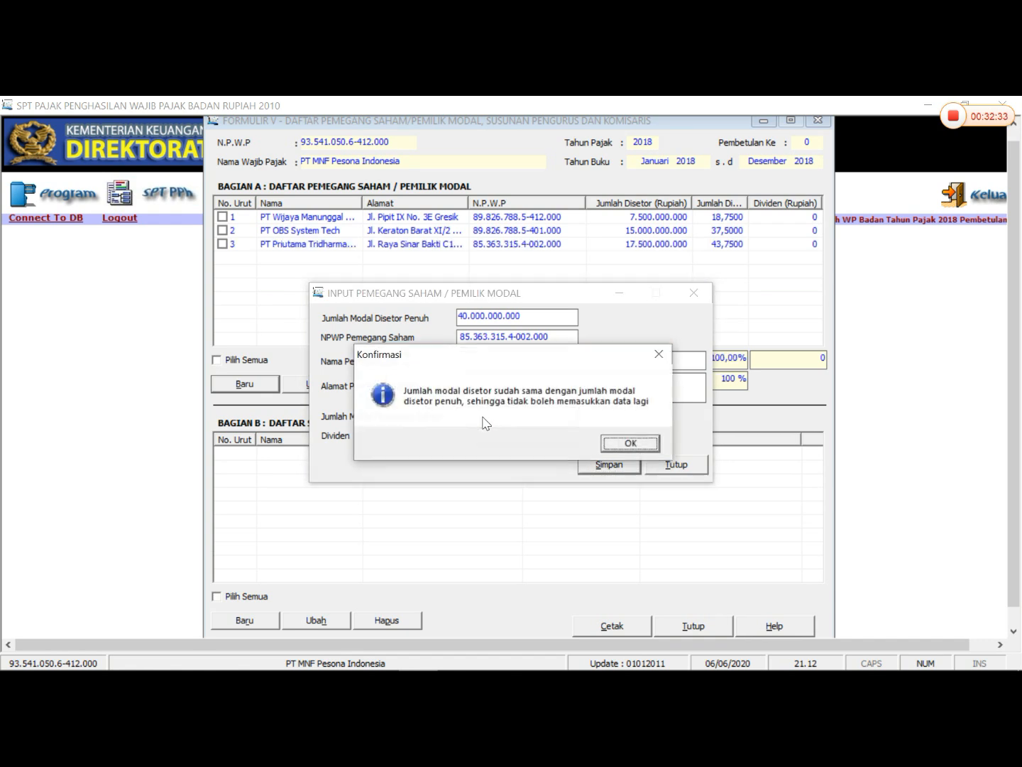
{"action": "left_click", "coordinate": [645, 444]}
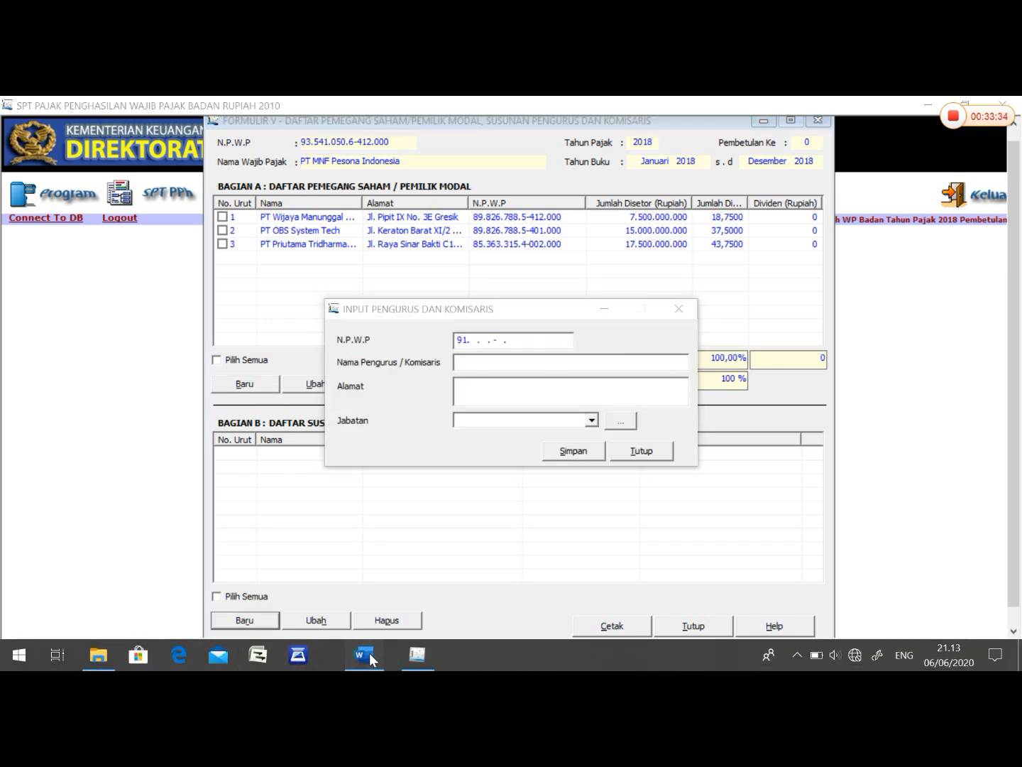
- Enter the Komisaris's tax number from the Word management table in N.P.W.P of the Input Pengurus dan Komisaris form
{"action": "left_click", "coordinate": [373, 652]}
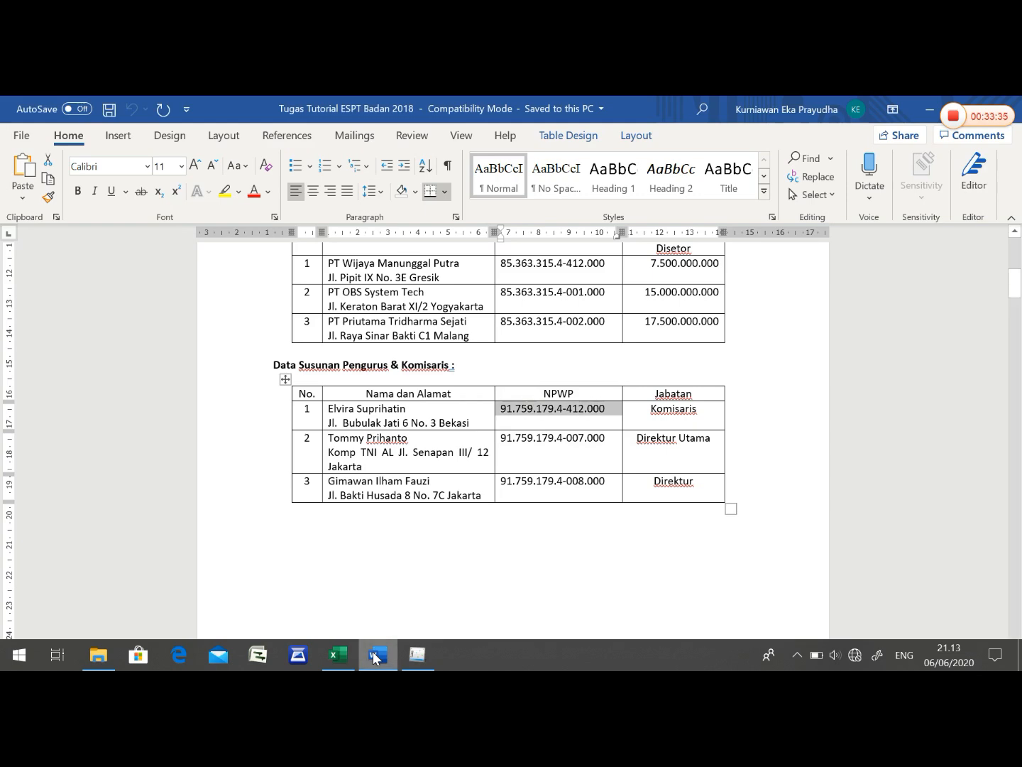
{"action": "left_click", "coordinate": [429, 660]}
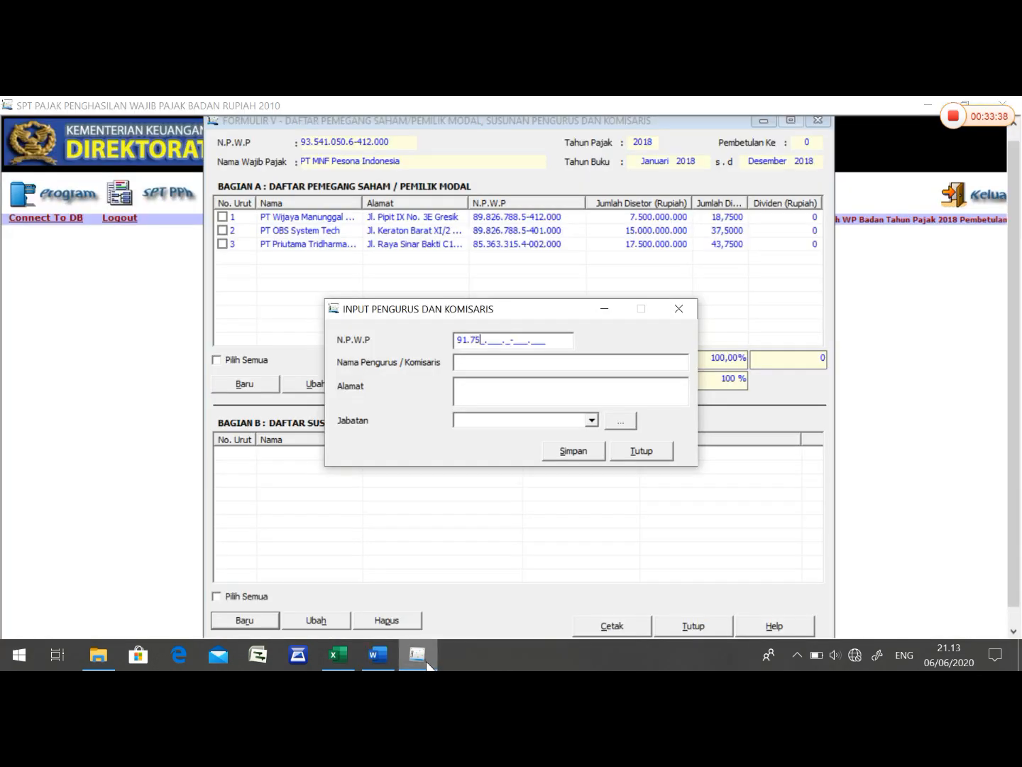
{"action": "left_click", "coordinate": [412, 663]}
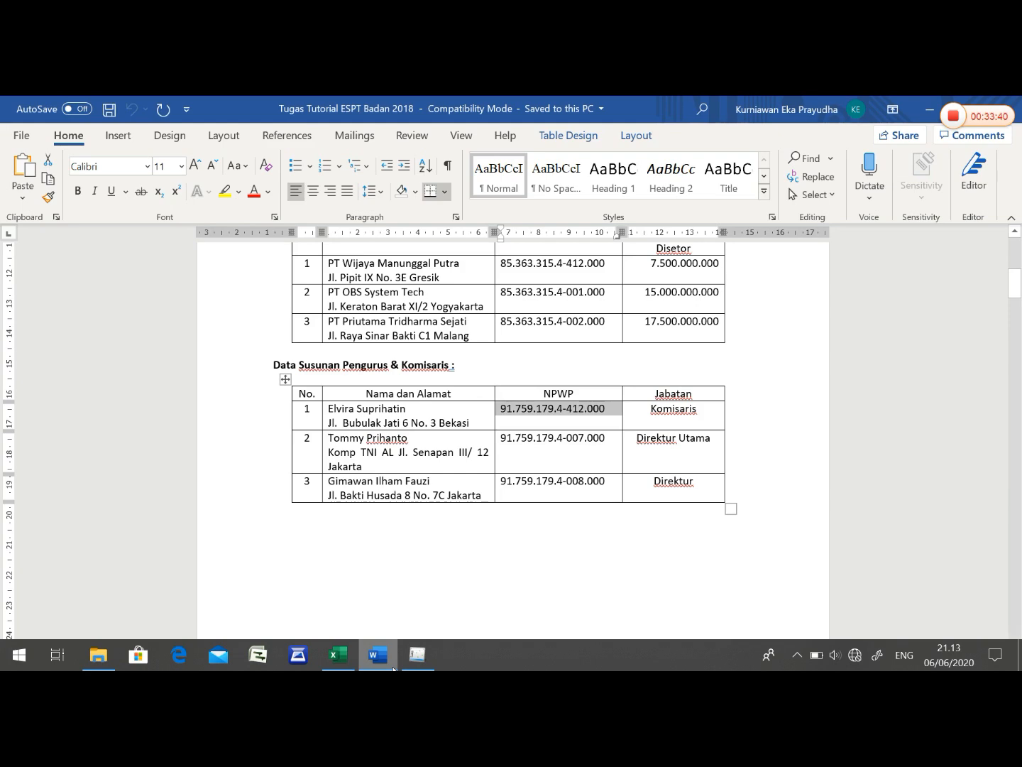
{"action": "left_click", "coordinate": [414, 664]}
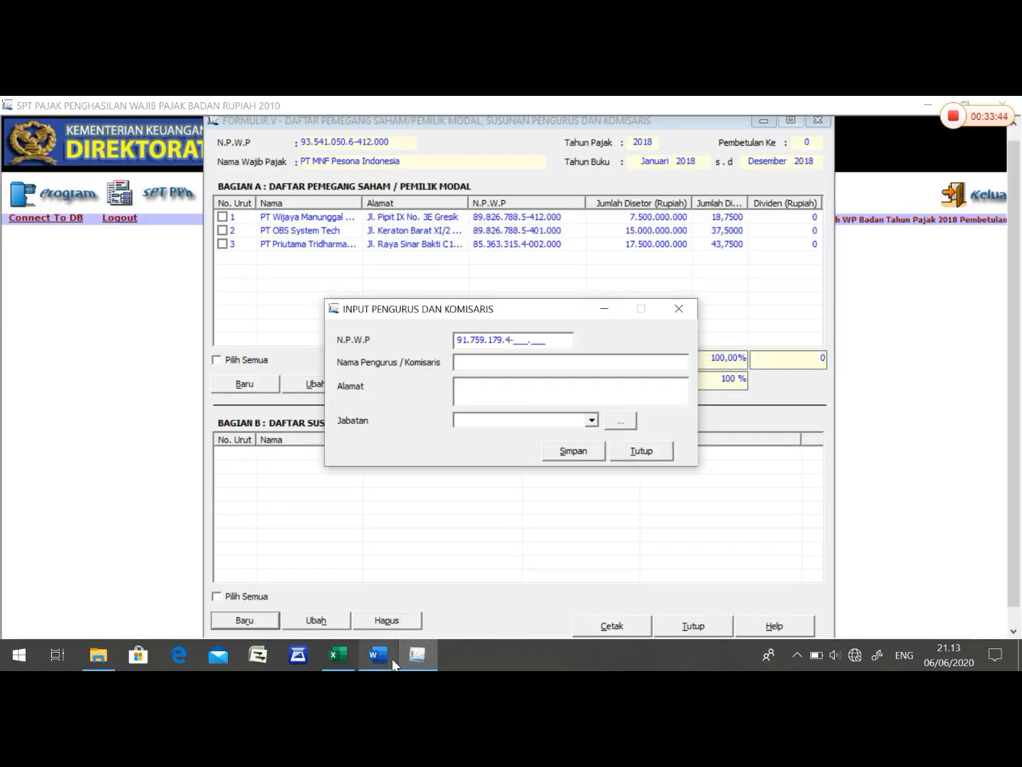
{"action": "left_click", "coordinate": [392, 656]}
{"action": "left_click", "coordinate": [416, 655]}
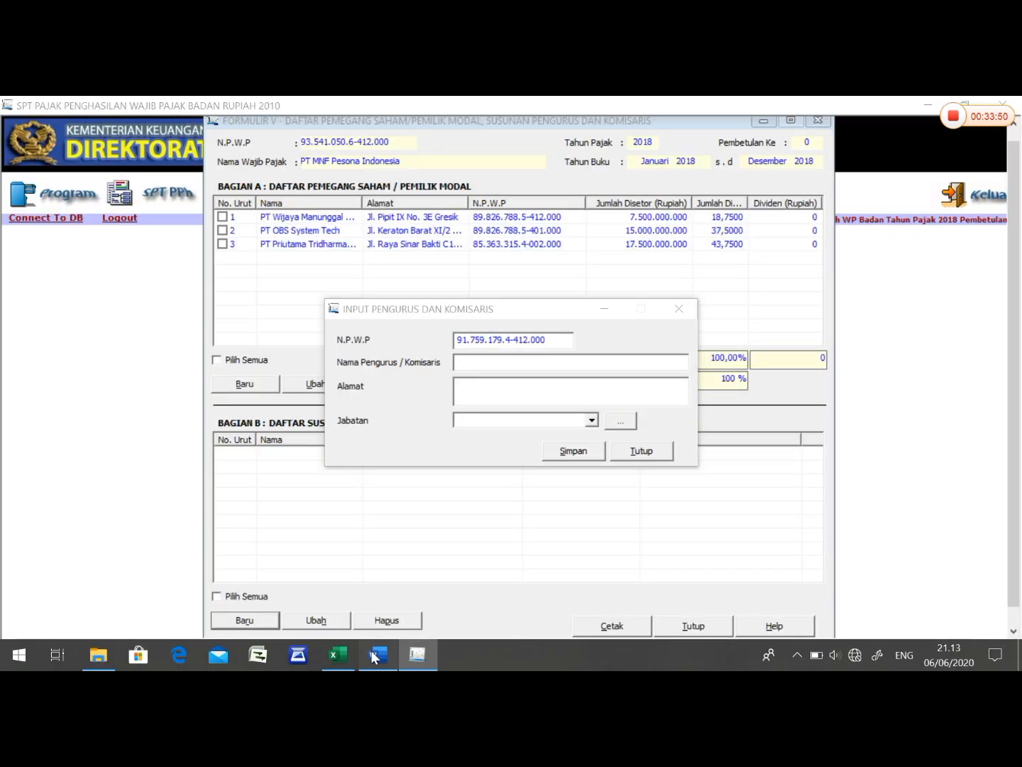
- Copy the Komisaris's full name from the Word management table into Nama Pengurus / Komisaris in eSPT
{"action": "left_click", "coordinate": [391, 654]}
{"action": "triple_click", "coordinate": [383, 408]}
{"action": "right_click", "coordinate": [337, 411]}
{"action": "left_click", "coordinate": [374, 343]}
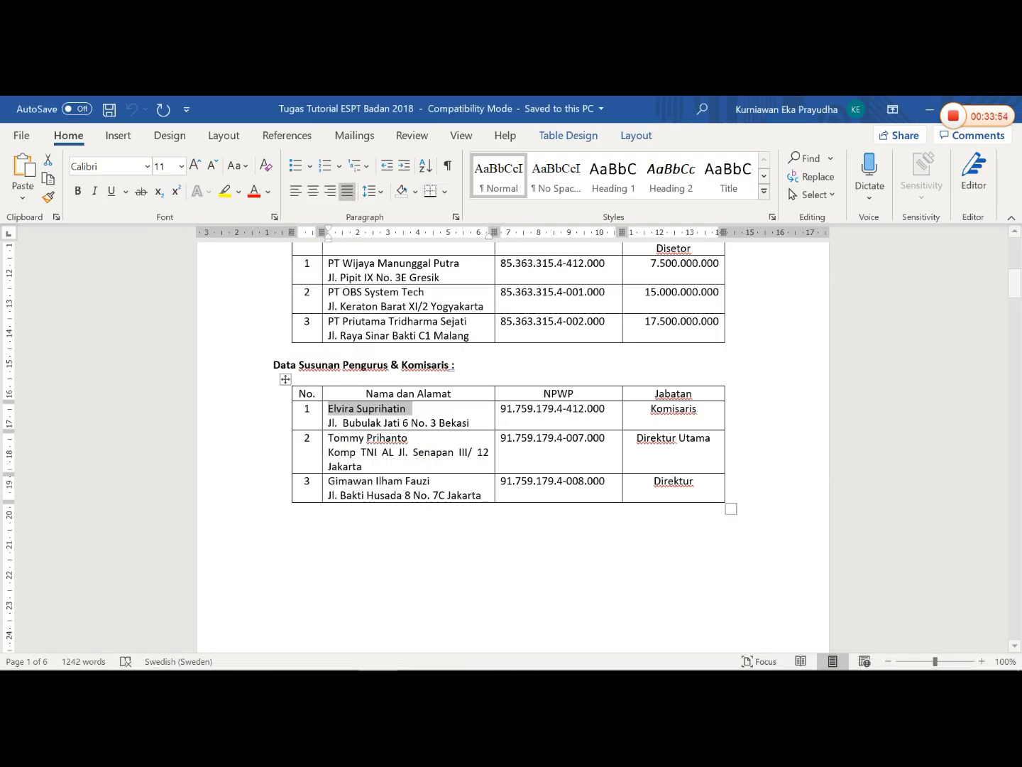
{"action": "left_click", "coordinate": [425, 653]}
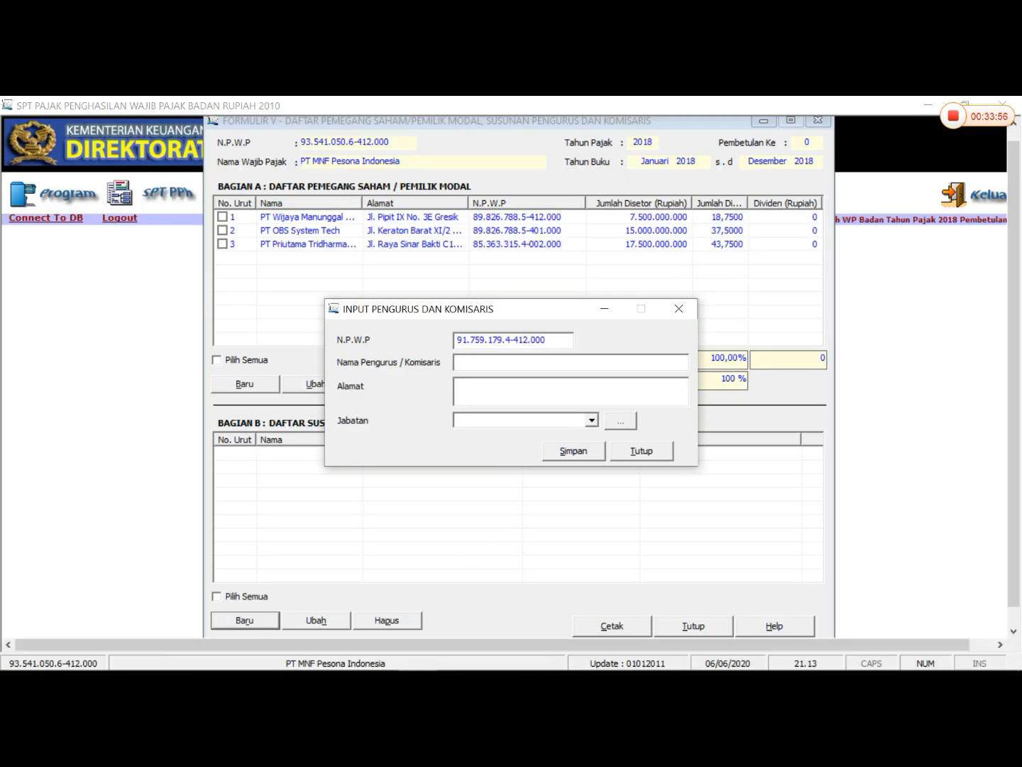
{"action": "right_click", "coordinate": [485, 362]}
{"action": "left_click", "coordinate": [542, 425]}
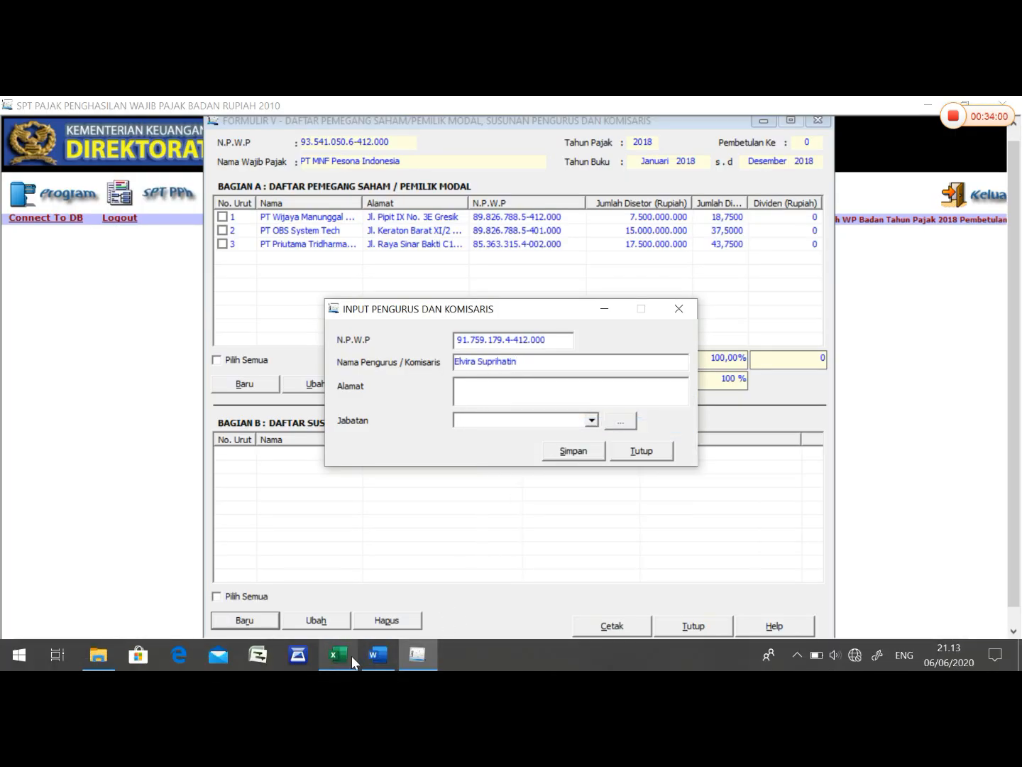
- Copy the Komisaris's address from the Word management table into Alamat in eSPT
{"action": "left_click", "coordinate": [346, 655]}
{"action": "left_click", "coordinate": [379, 655]}
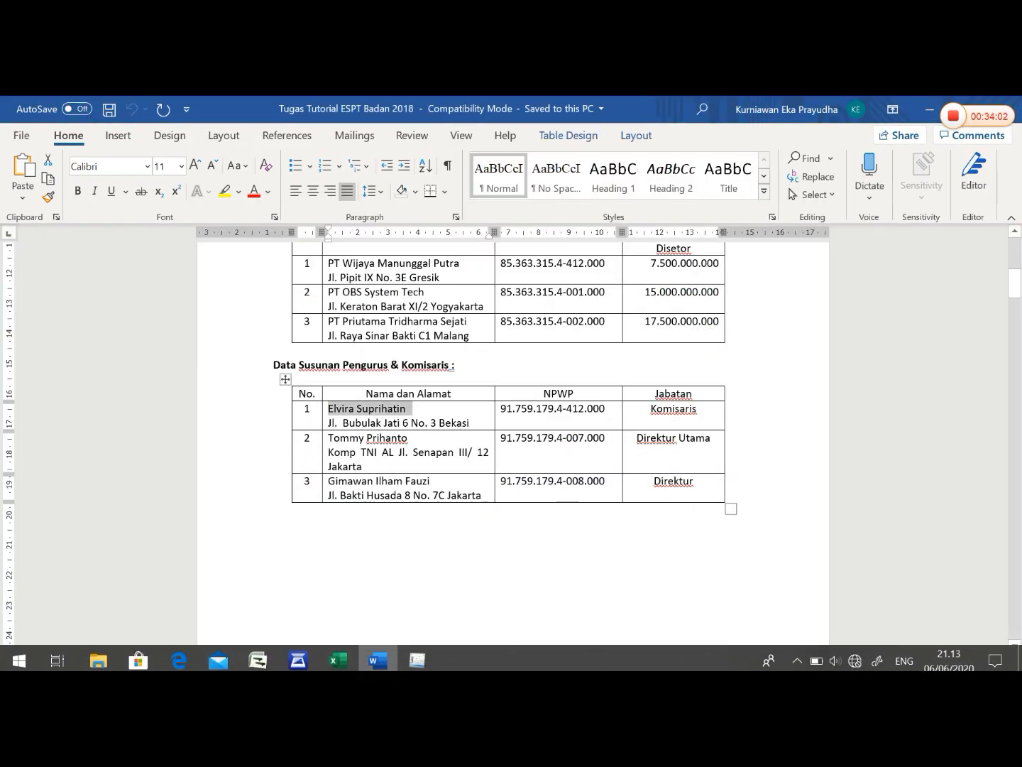
{"action": "left_click_drag", "start_coordinate": [470, 422], "coordinate": [328, 422]}
{"action": "right_click", "coordinate": [327, 423]}
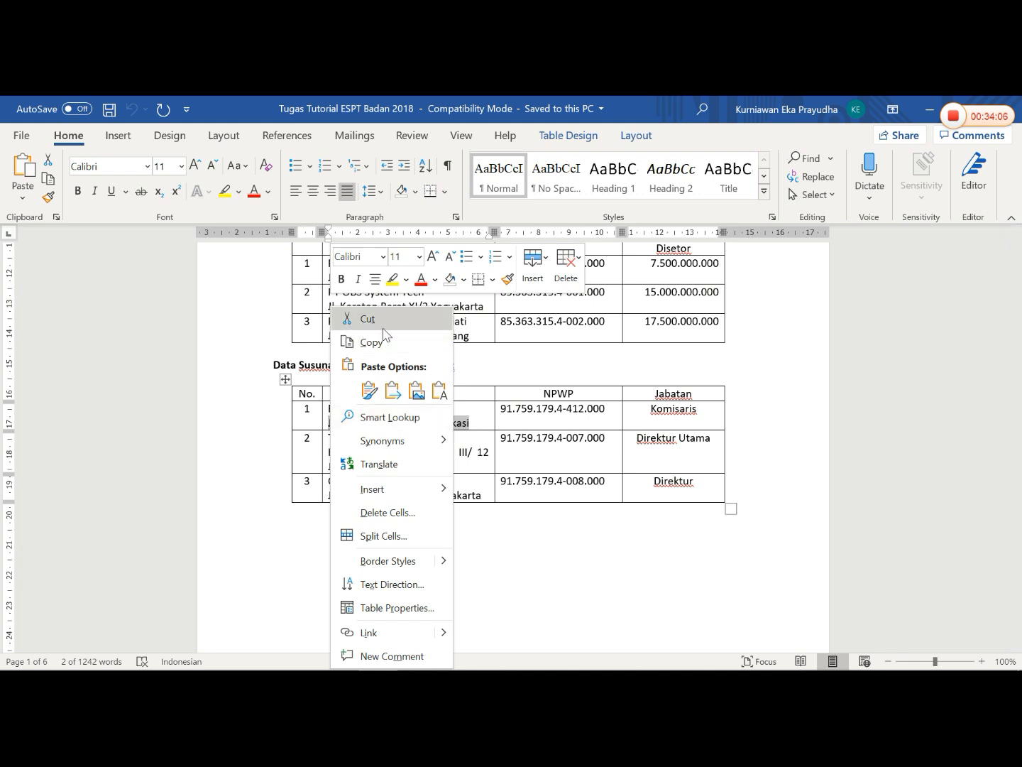
{"action": "left_click", "coordinate": [369, 343]}
{"action": "mouse_move", "coordinate": [460, 669]}
{"action": "left_click", "coordinate": [417, 654]}
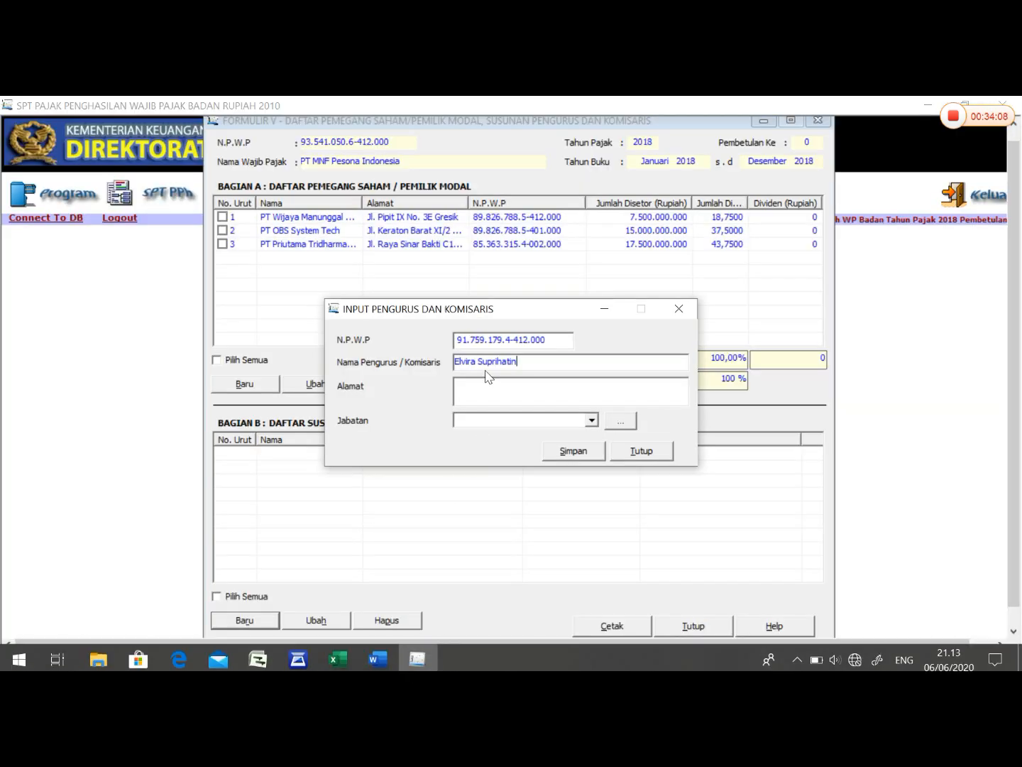
{"action": "right_click", "coordinate": [482, 386]}
{"action": "left_click", "coordinate": [520, 453]}
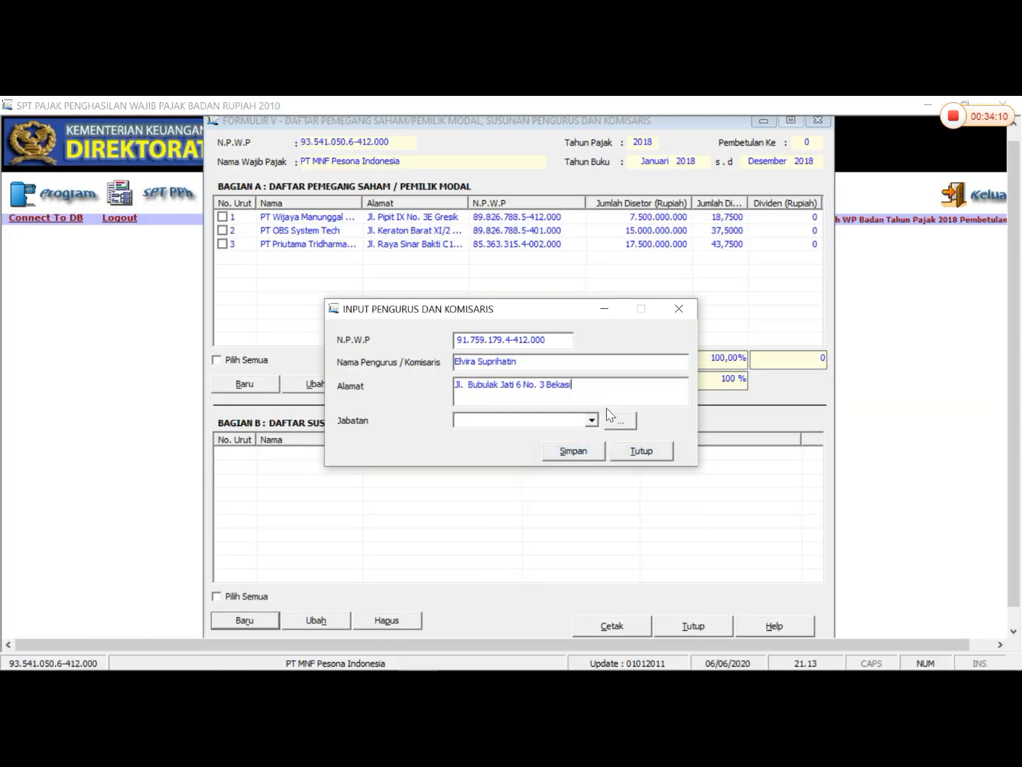
{"action": "left_click", "coordinate": [621, 421]}
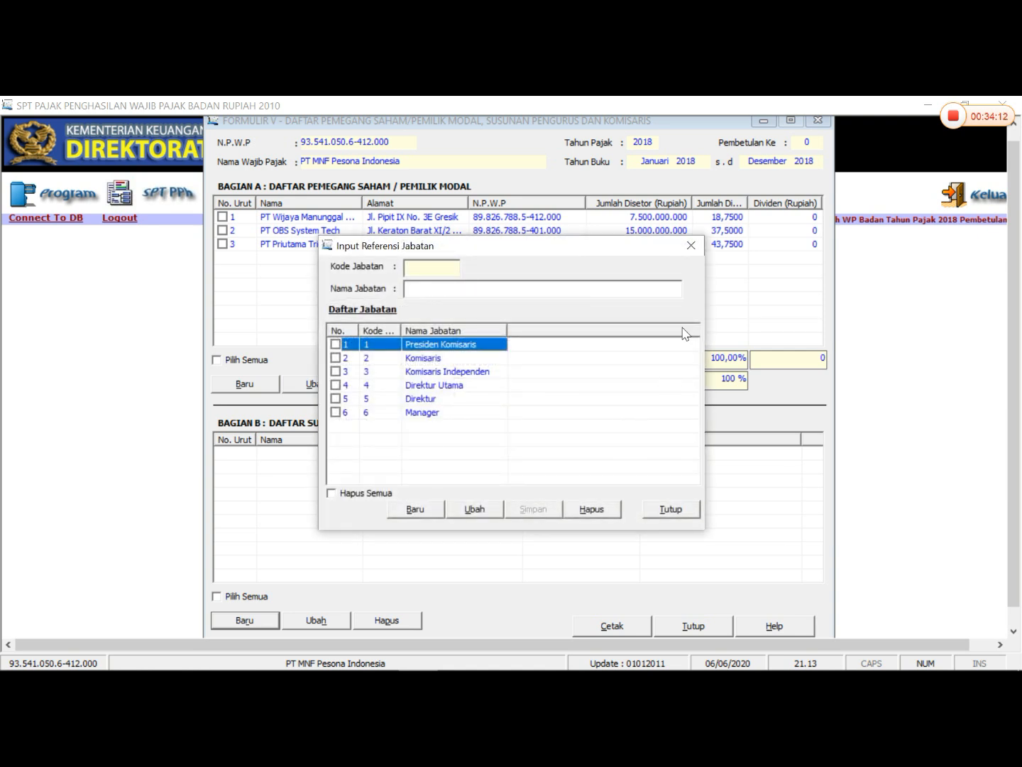
{"action": "left_click", "coordinate": [429, 511]}
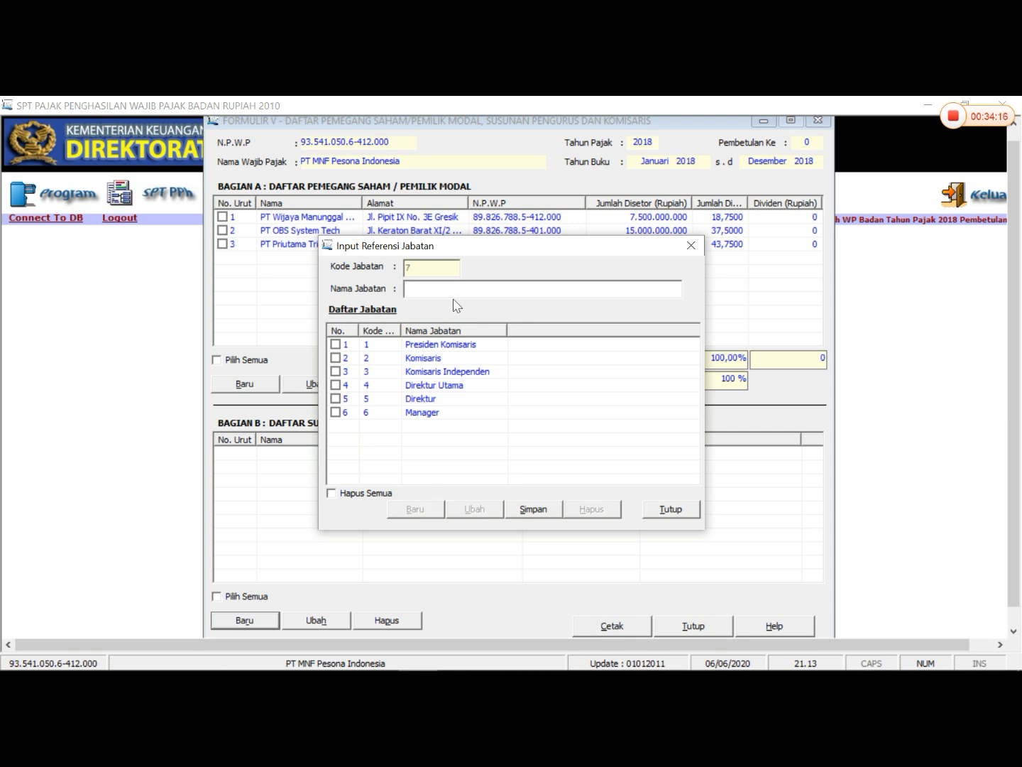
{"action": "left_click", "coordinate": [685, 517]}
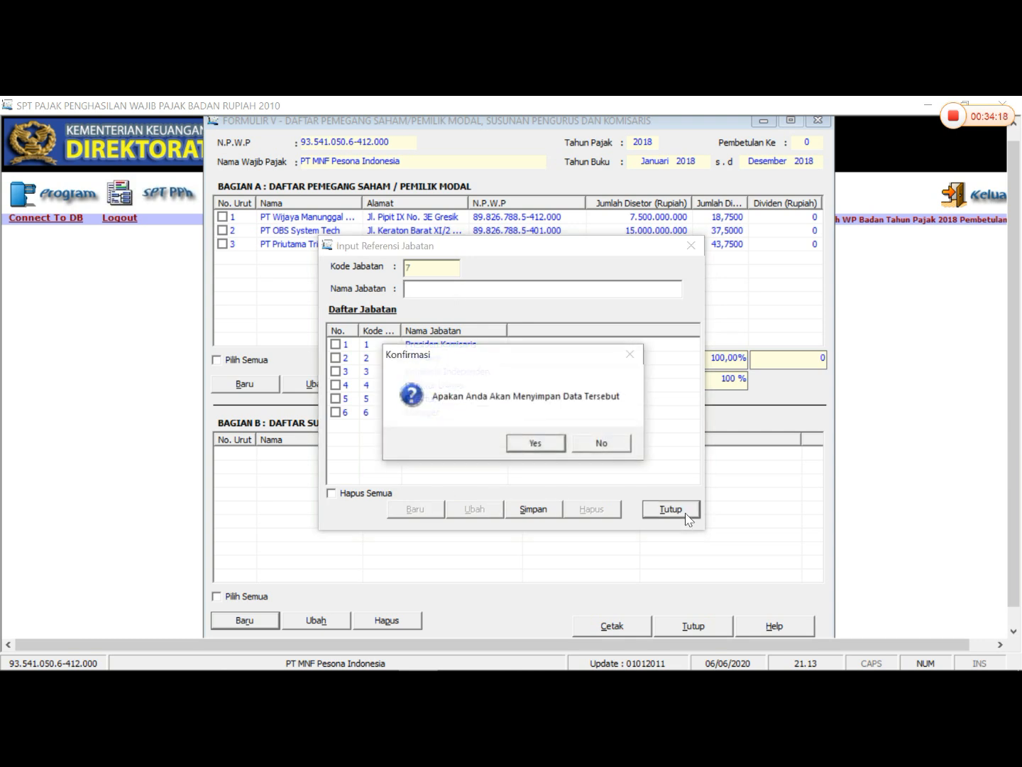
{"action": "left_click", "coordinate": [523, 440]}
{"action": "left_click", "coordinate": [602, 444]}
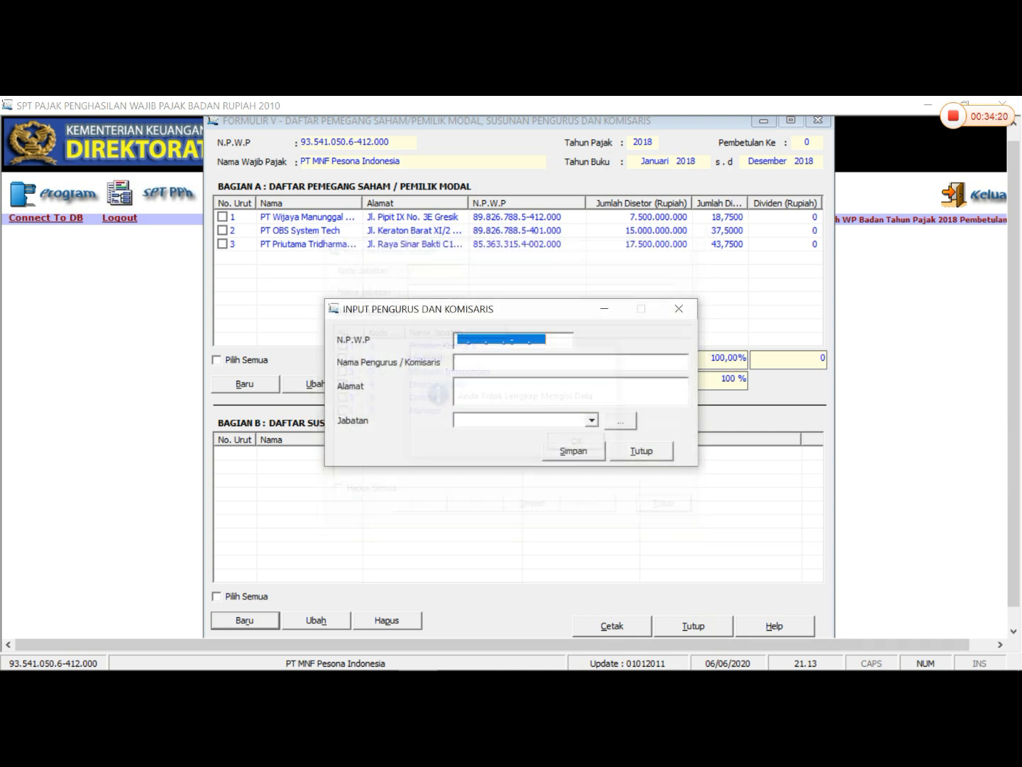
- Re-enter the Komisaris's tax number from the Word management table in N.P.W.P of the blank Input Pengurus dan Komisaris form
{"action": "left_click", "coordinate": [514, 380]}
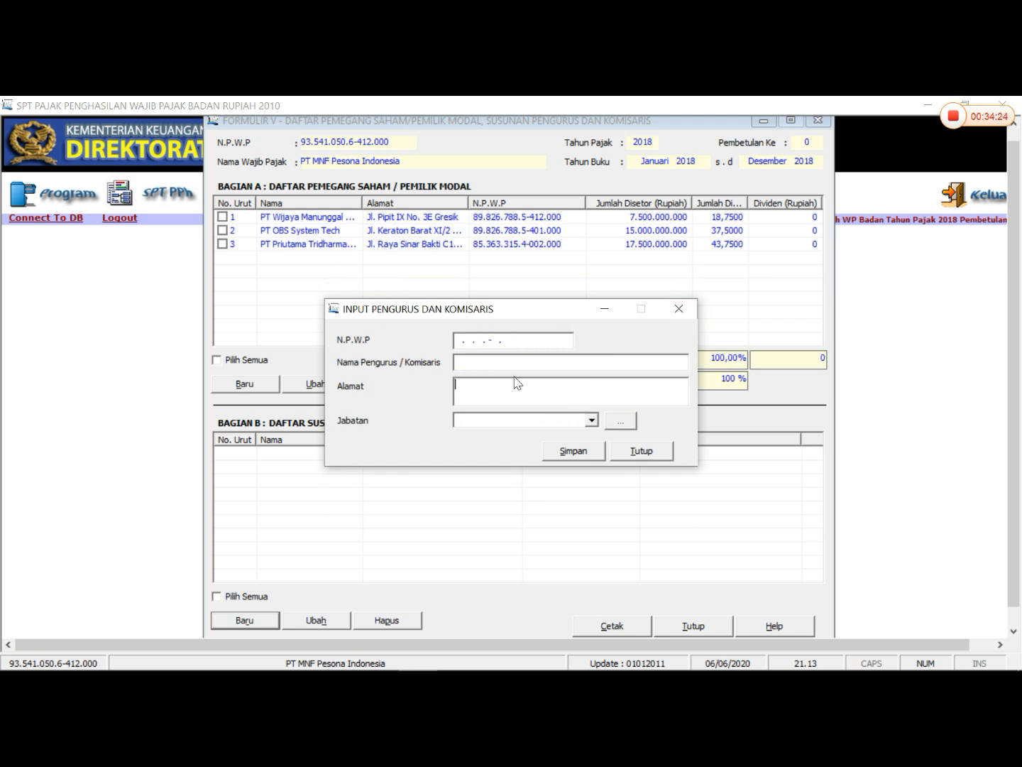
{"action": "left_click", "coordinate": [482, 342]}
{"action": "left_click", "coordinate": [463, 342]}
{"action": "mouse_move", "coordinate": [419, 653]}
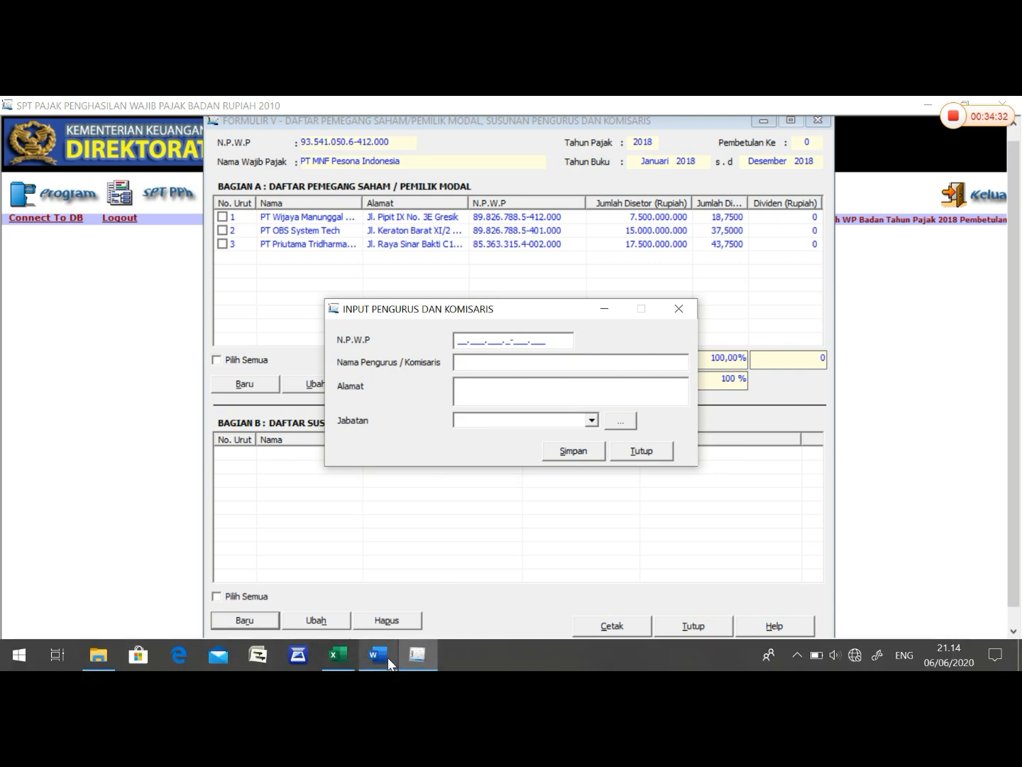
{"action": "left_click", "coordinate": [388, 657]}
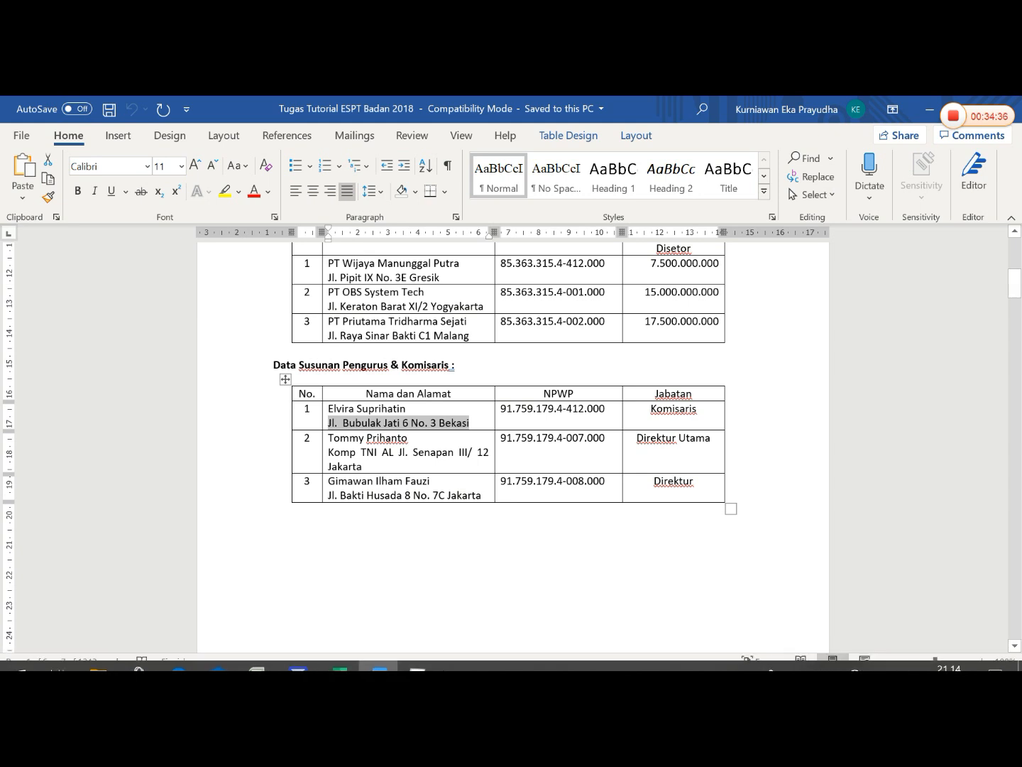
{"action": "mouse_move", "coordinate": [413, 667]}
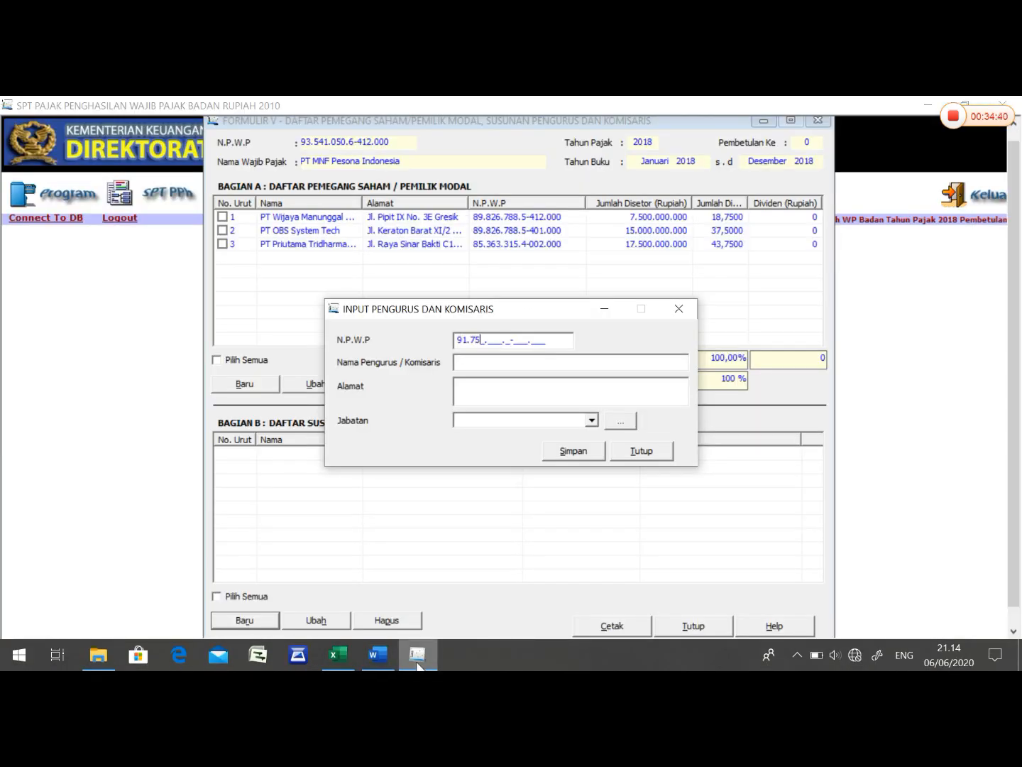
{"action": "left_click", "coordinate": [379, 657]}
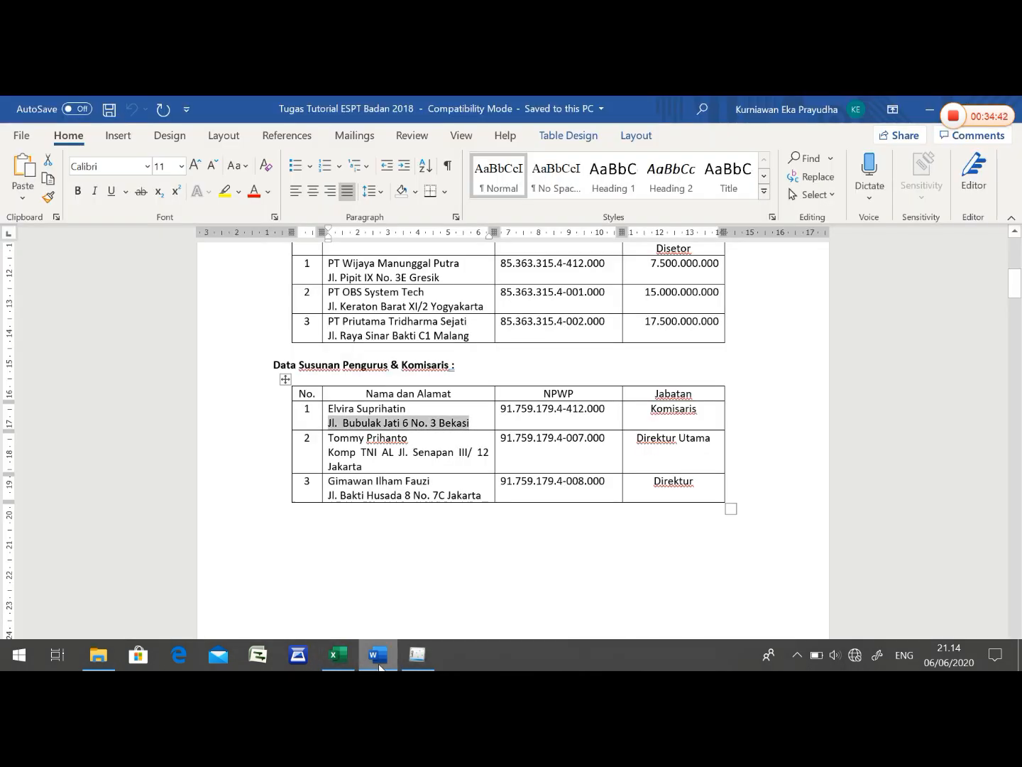
{"action": "left_click", "coordinate": [406, 665]}
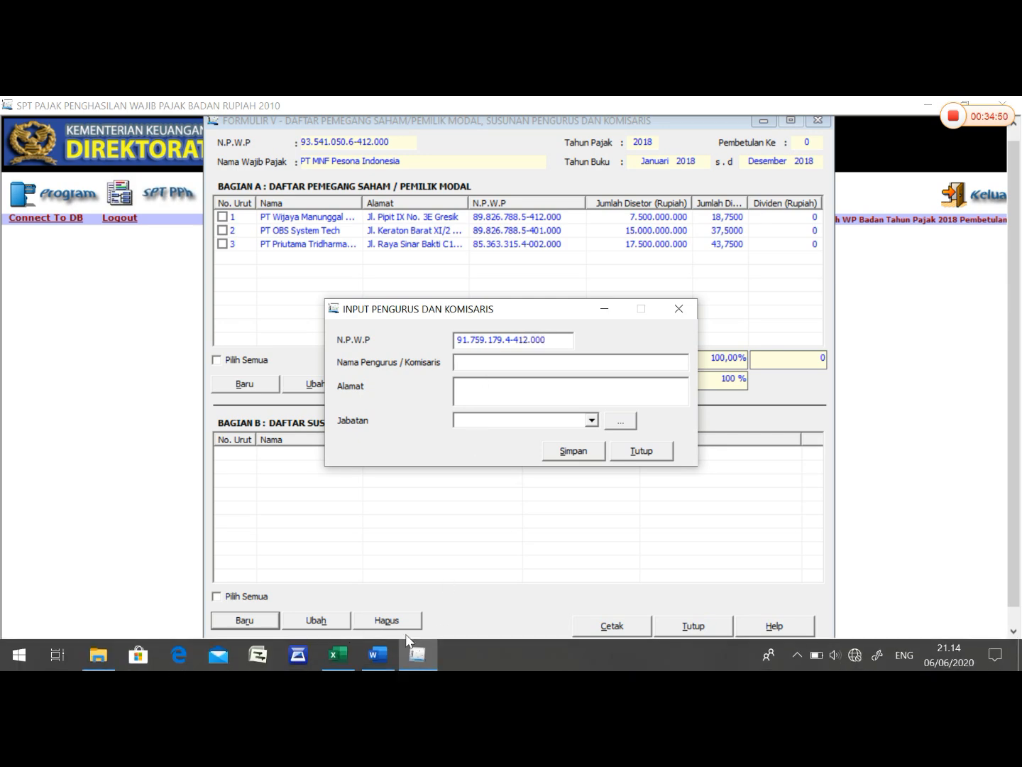
- Copy the Komisaris's full name from the Word management table into Nama Pengurus / Komisaris in eSPT
{"action": "left_click", "coordinate": [379, 657]}
{"action": "left_click_drag", "start_coordinate": [406, 410], "coordinate": [329, 408]}
{"action": "left_click", "coordinate": [405, 409]}
{"action": "left_click_drag", "start_coordinate": [405, 410], "coordinate": [329, 409]}
{"action": "right_click", "coordinate": [328, 409]}
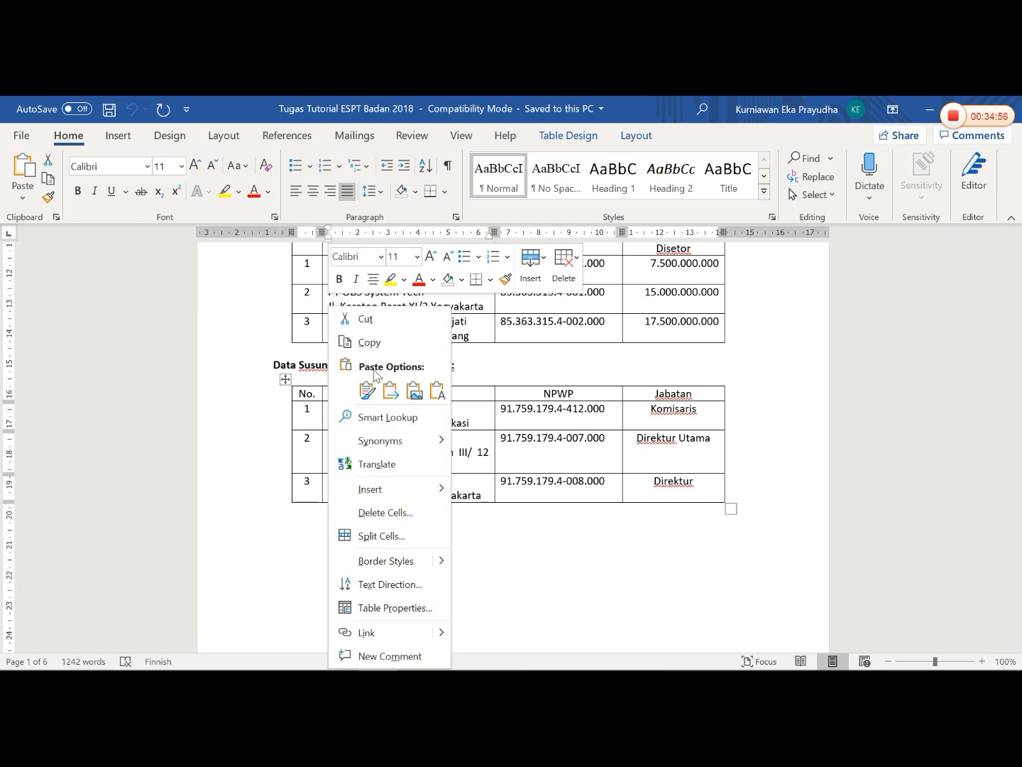
{"action": "left_click", "coordinate": [368, 341]}
{"action": "left_click", "coordinate": [418, 654]}
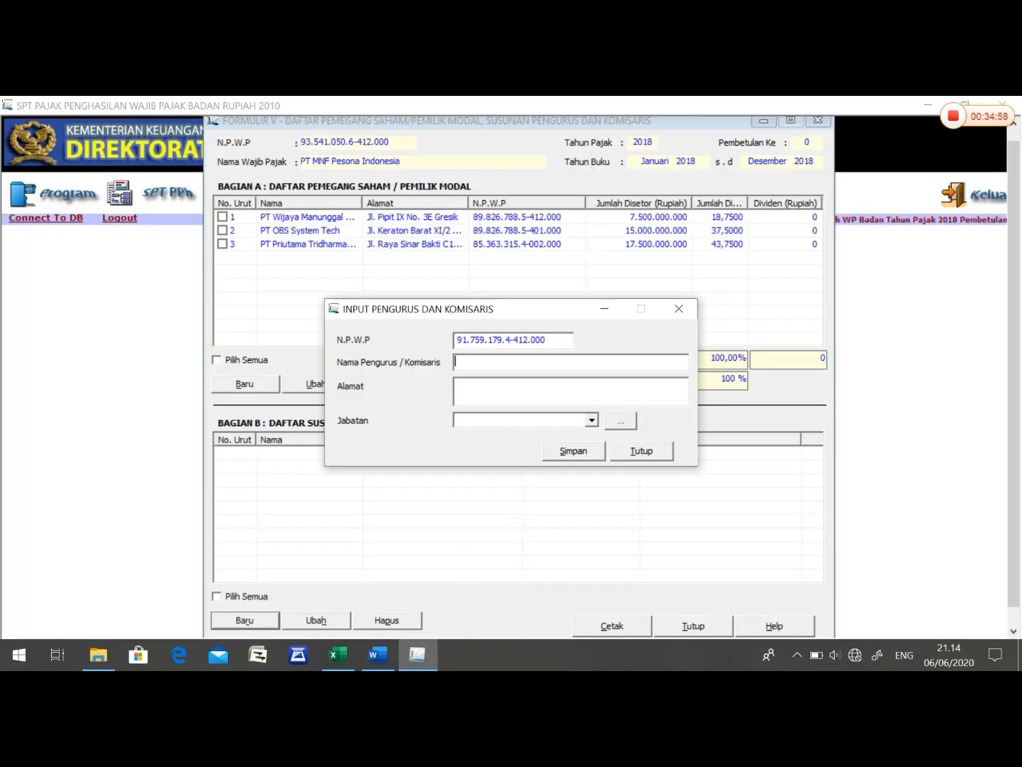
{"action": "right_click", "coordinate": [511, 360]}
{"action": "left_click", "coordinate": [540, 422]}
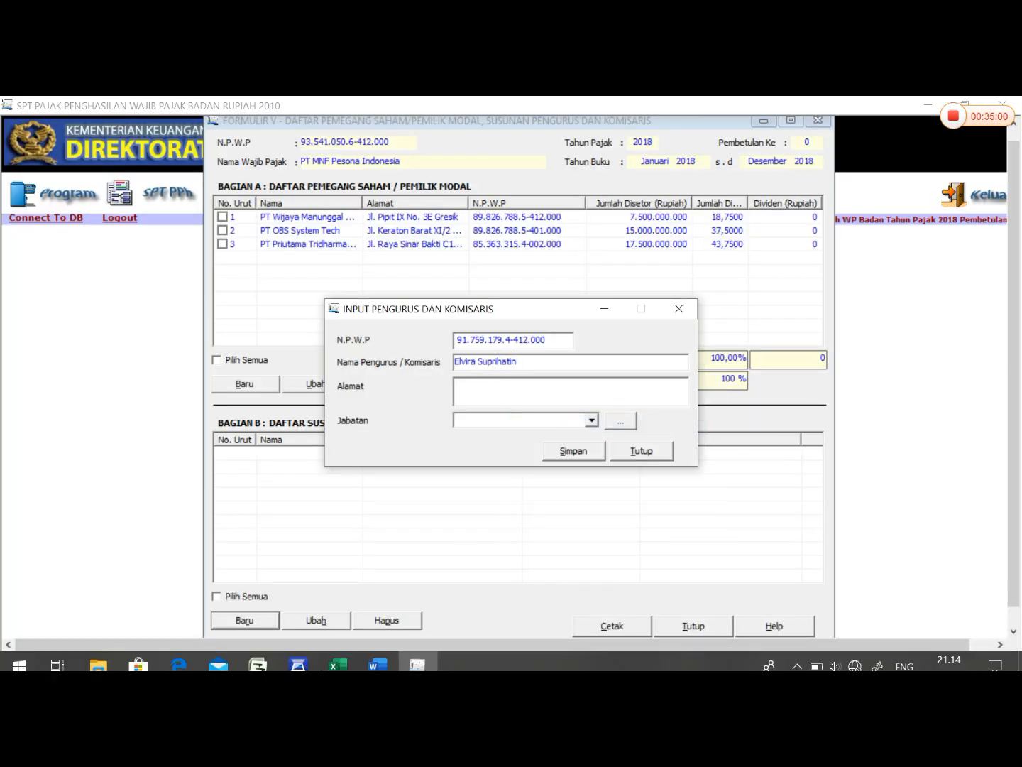
- Copy the Komisaris's address from the Word management table into Alamat in eSPT
{"action": "left_click", "coordinate": [376, 654]}
{"action": "left_click_drag", "start_coordinate": [470, 423], "coordinate": [328, 424]}
{"action": "right_click", "coordinate": [328, 423]}
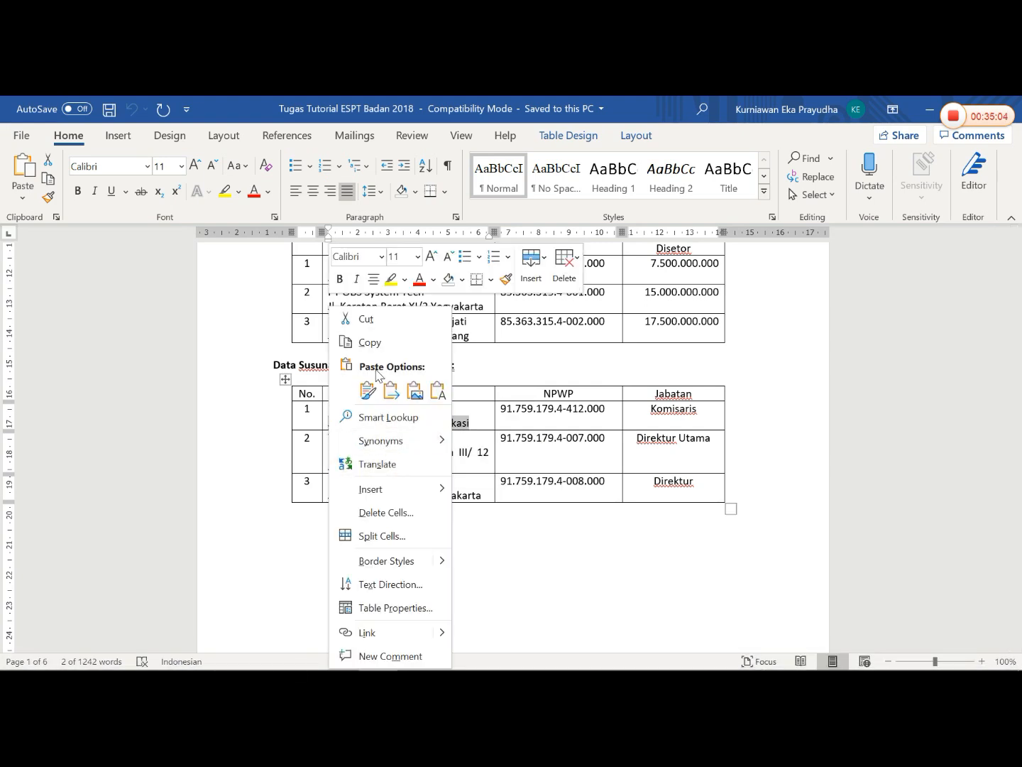
{"action": "left_click", "coordinate": [367, 343]}
{"action": "left_click", "coordinate": [424, 659]}
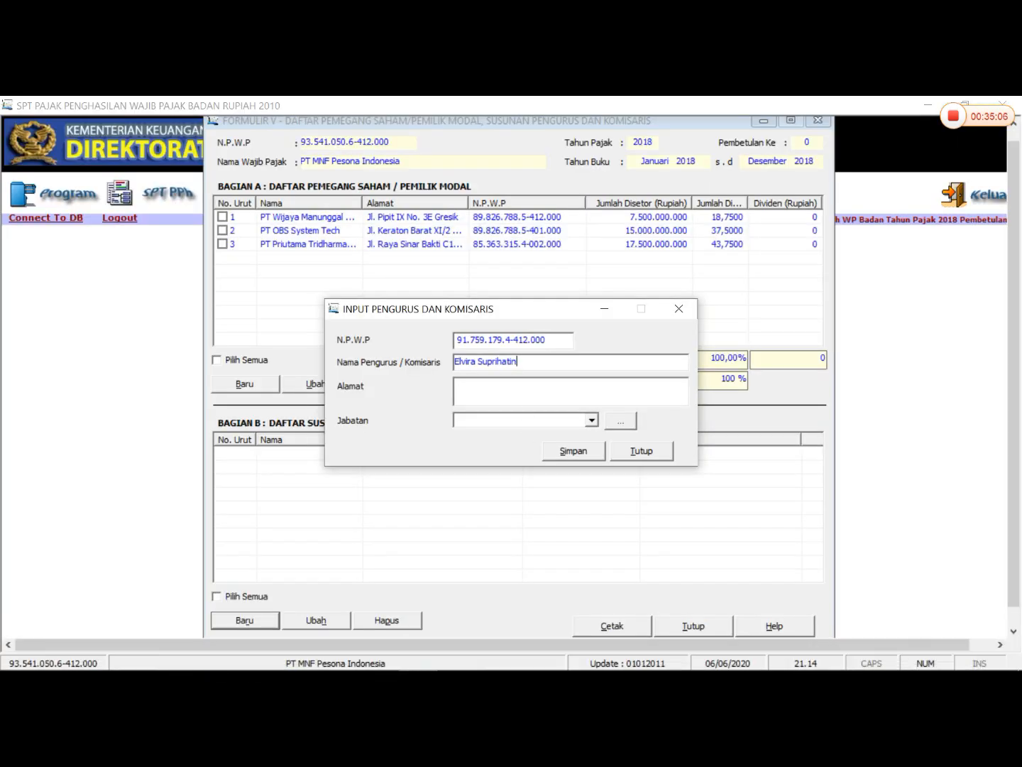
{"action": "right_click", "coordinate": [514, 383]}
{"action": "left_click", "coordinate": [554, 450]}
- Set Jabatan to Komisaris and save the record, continuing with a new entry
{"action": "left_click", "coordinate": [591, 420]}
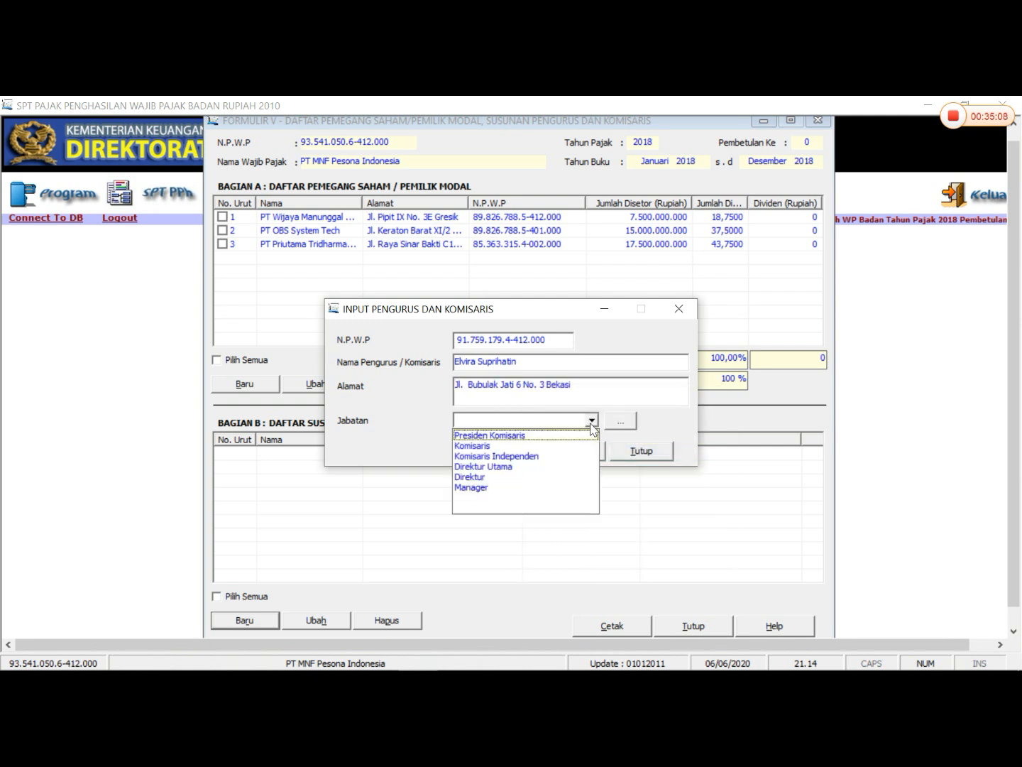
{"action": "left_click", "coordinate": [588, 445]}
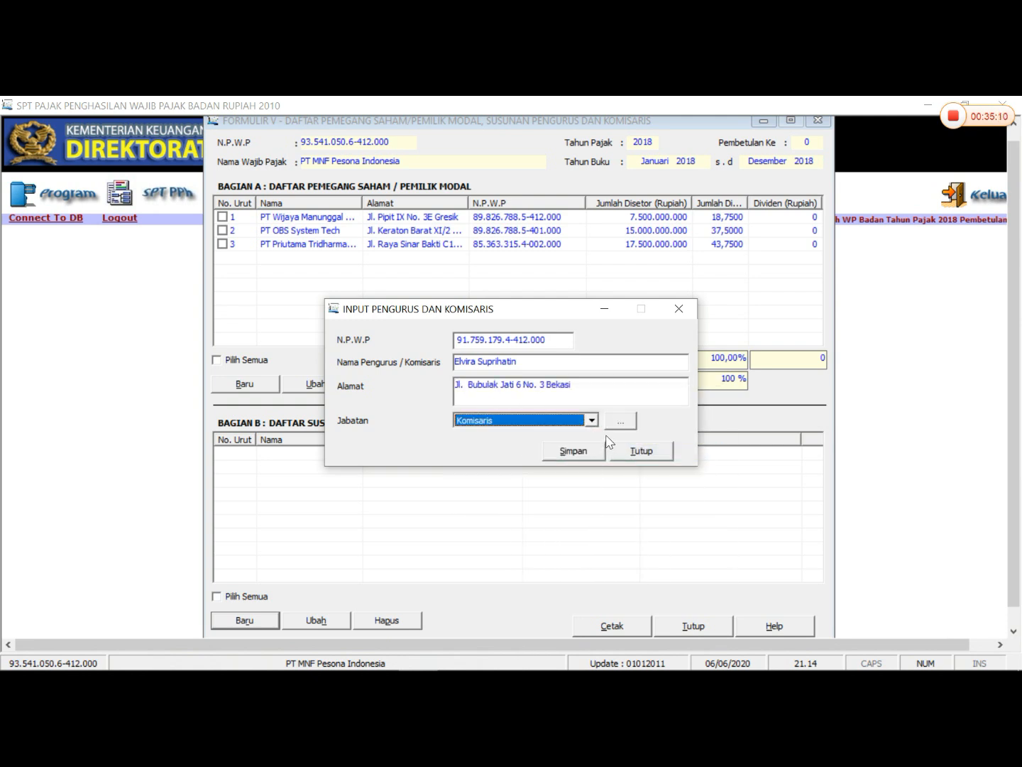
{"action": "left_click", "coordinate": [592, 420]}
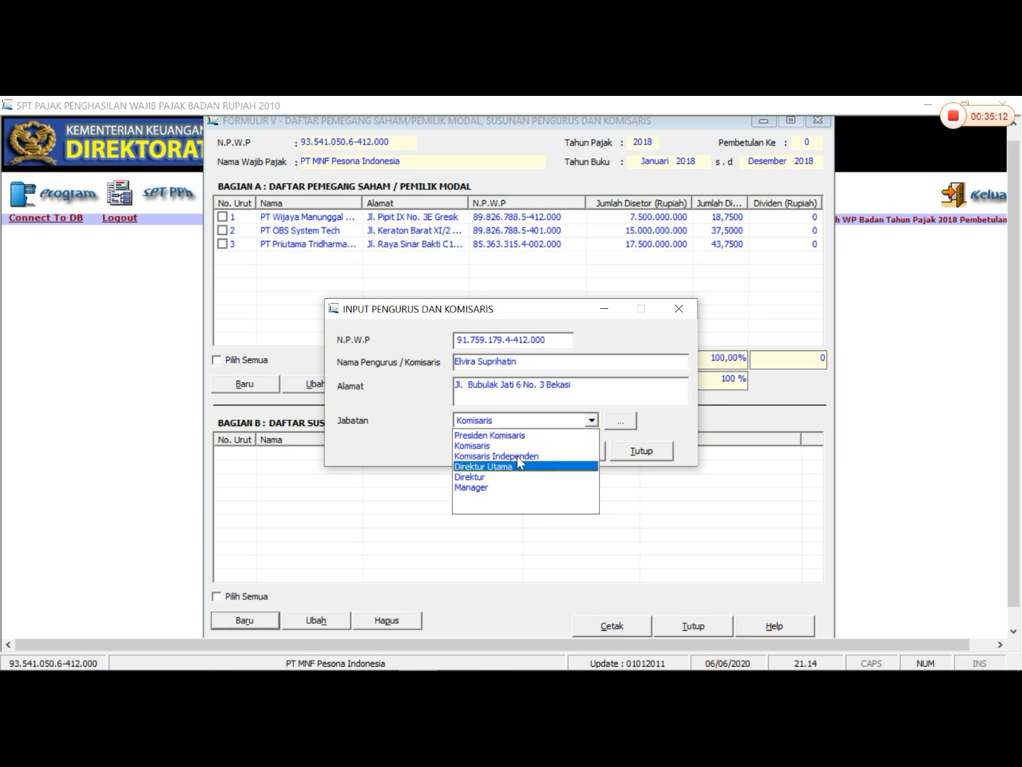
{"action": "left_click", "coordinate": [497, 445]}
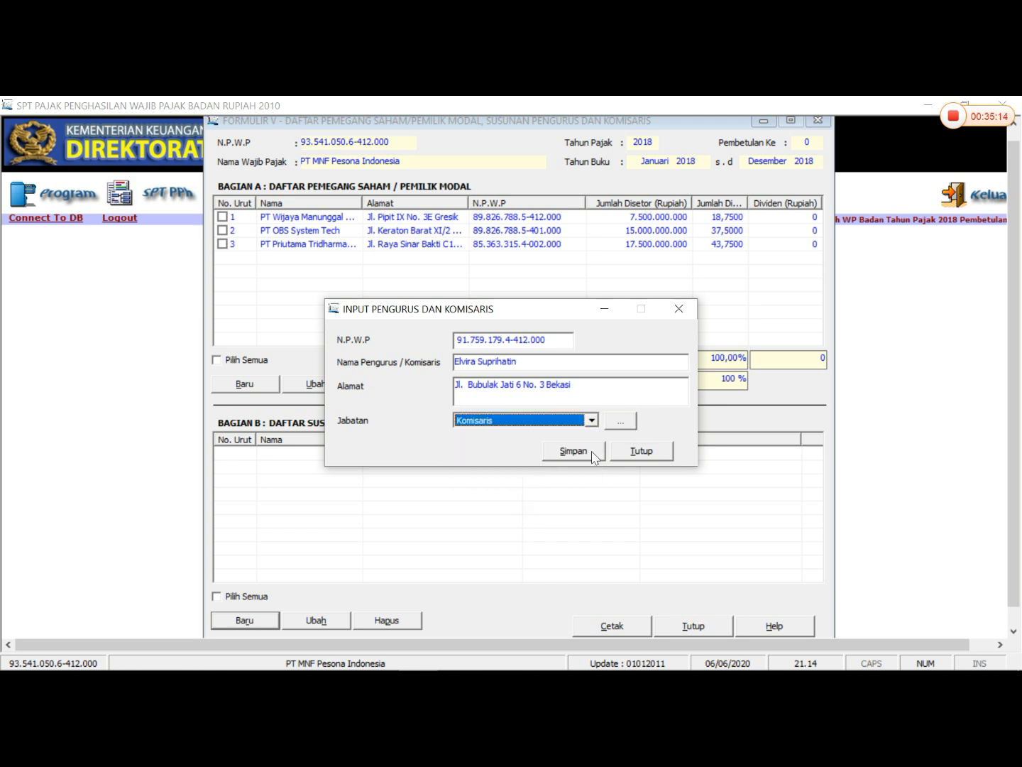
{"action": "left_click", "coordinate": [573, 451]}
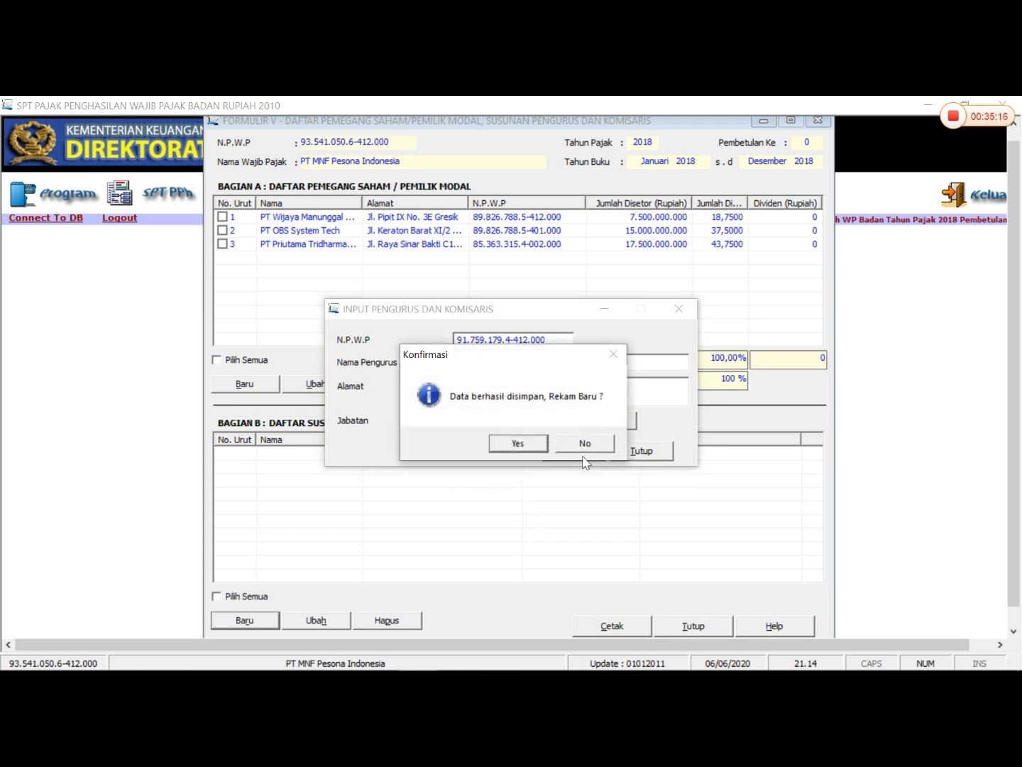
{"action": "left_click", "coordinate": [530, 445]}
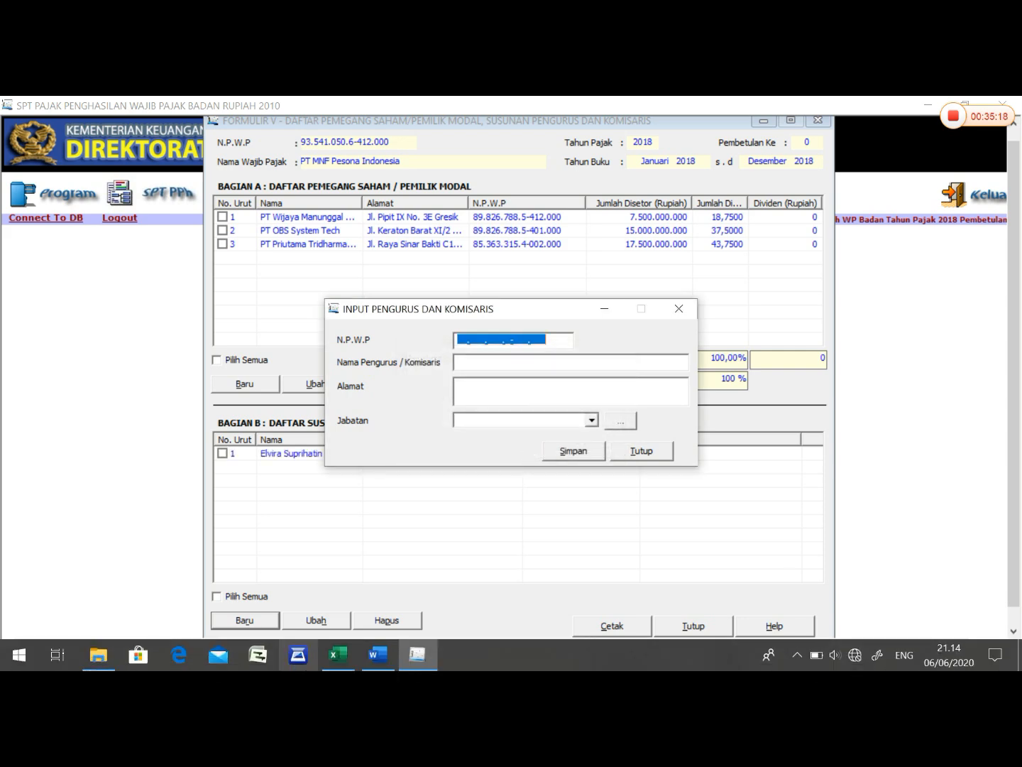
- Enter the Direktur Utama's tax number from the Word management table in N.P.W.P of the new eSPT record
{"action": "left_click", "coordinate": [387, 655]}
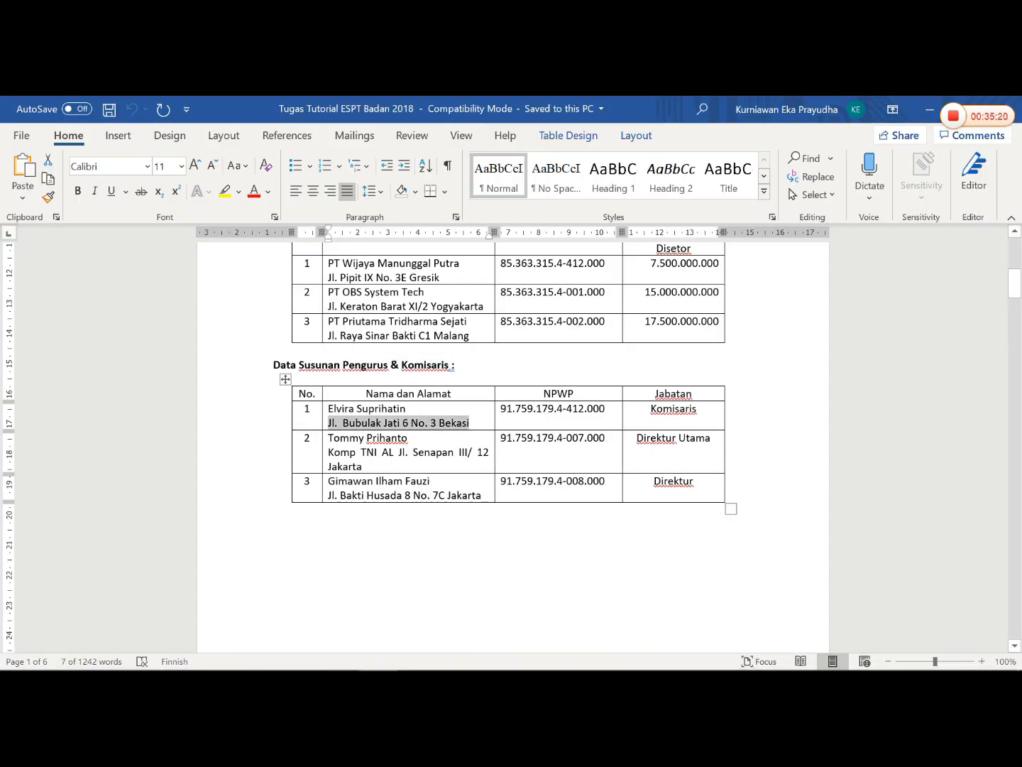
{"action": "left_click_drag", "start_coordinate": [411, 438], "coordinate": [328, 437]}
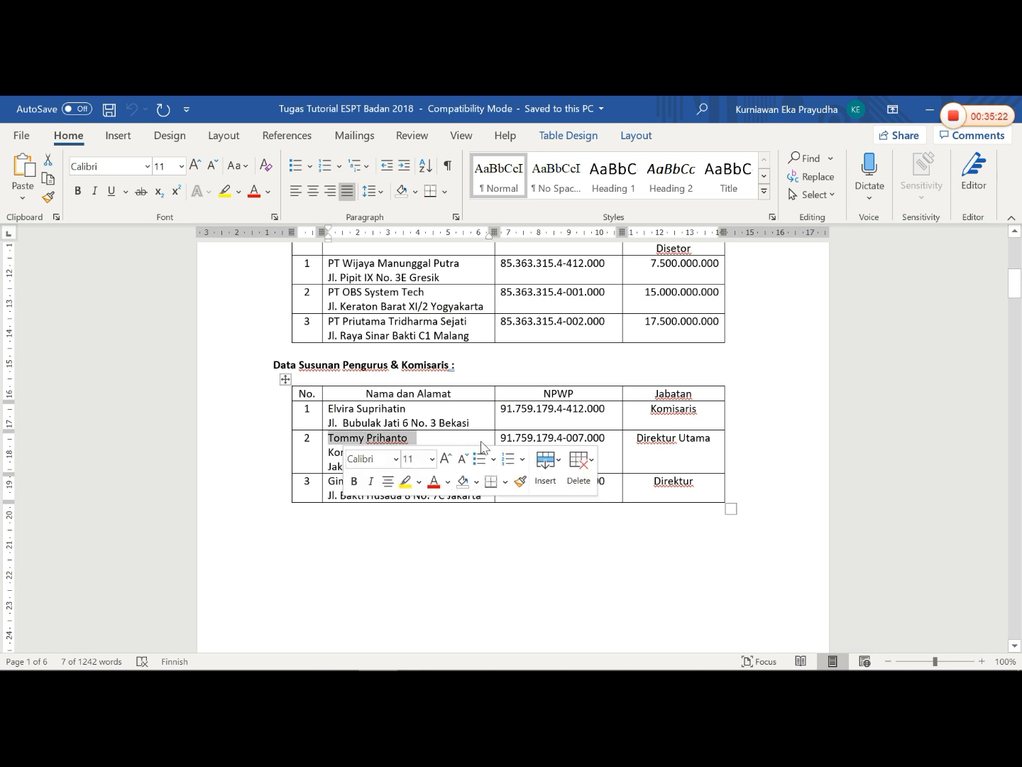
{"action": "mouse_move", "coordinate": [315, 669]}
{"action": "left_click", "coordinate": [418, 648]}
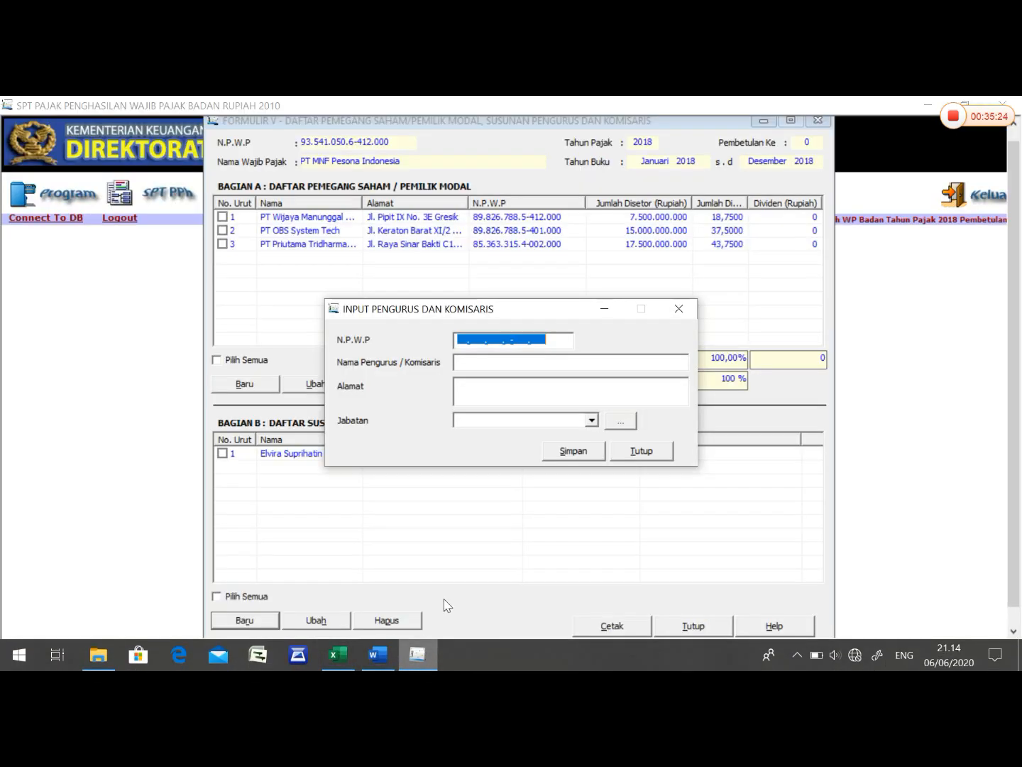
{"action": "left_click", "coordinate": [462, 341]}
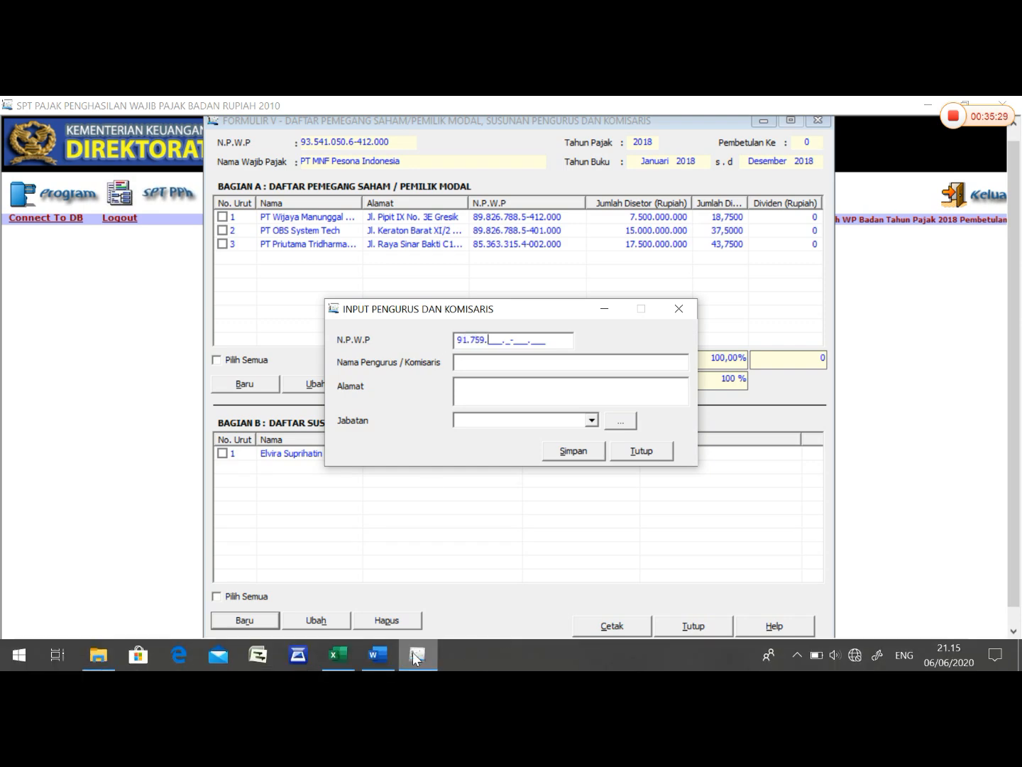
{"action": "left_click", "coordinate": [380, 655]}
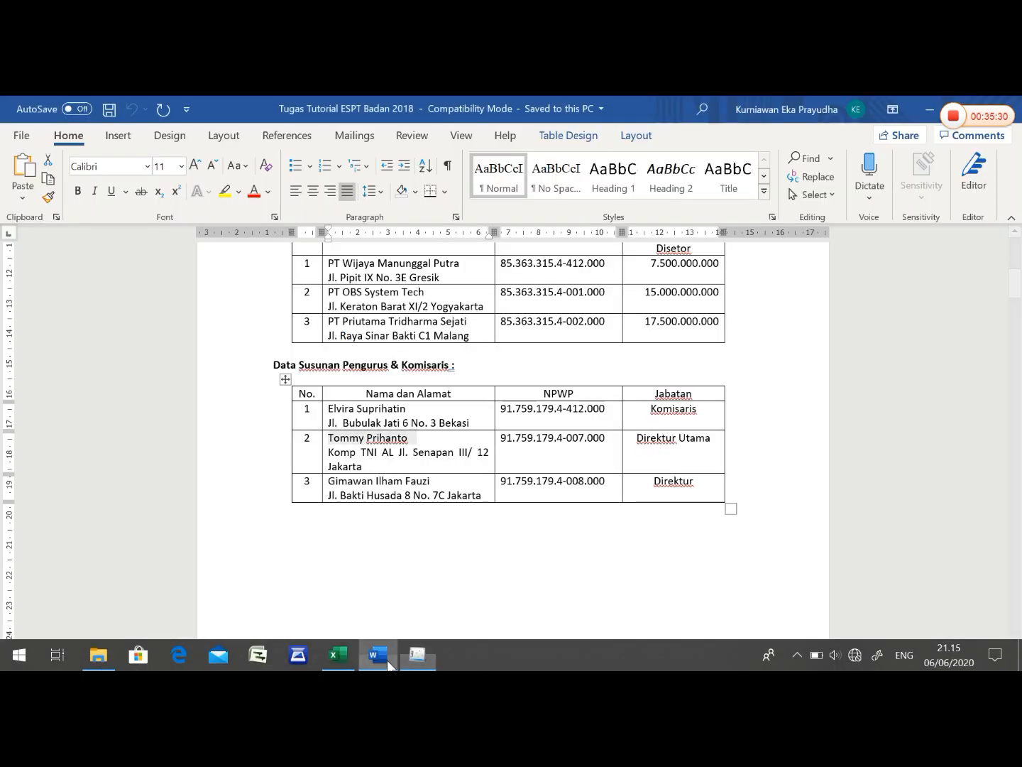
{"action": "mouse_move", "coordinate": [412, 661]}
{"action": "left_click", "coordinate": [440, 558]}
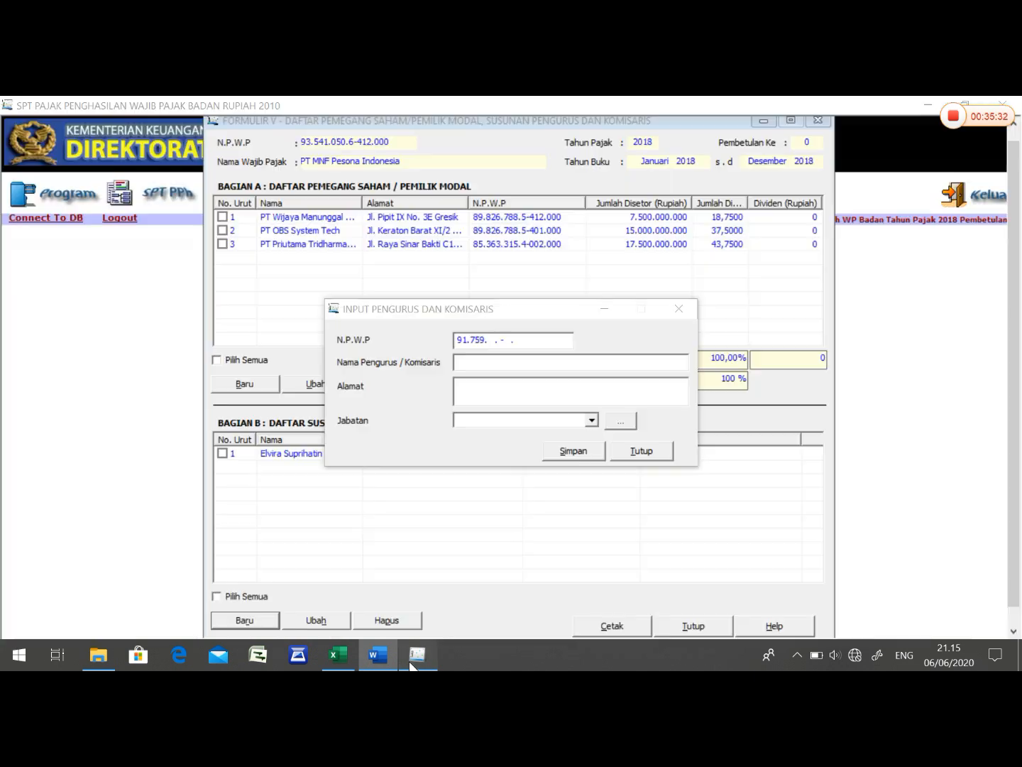
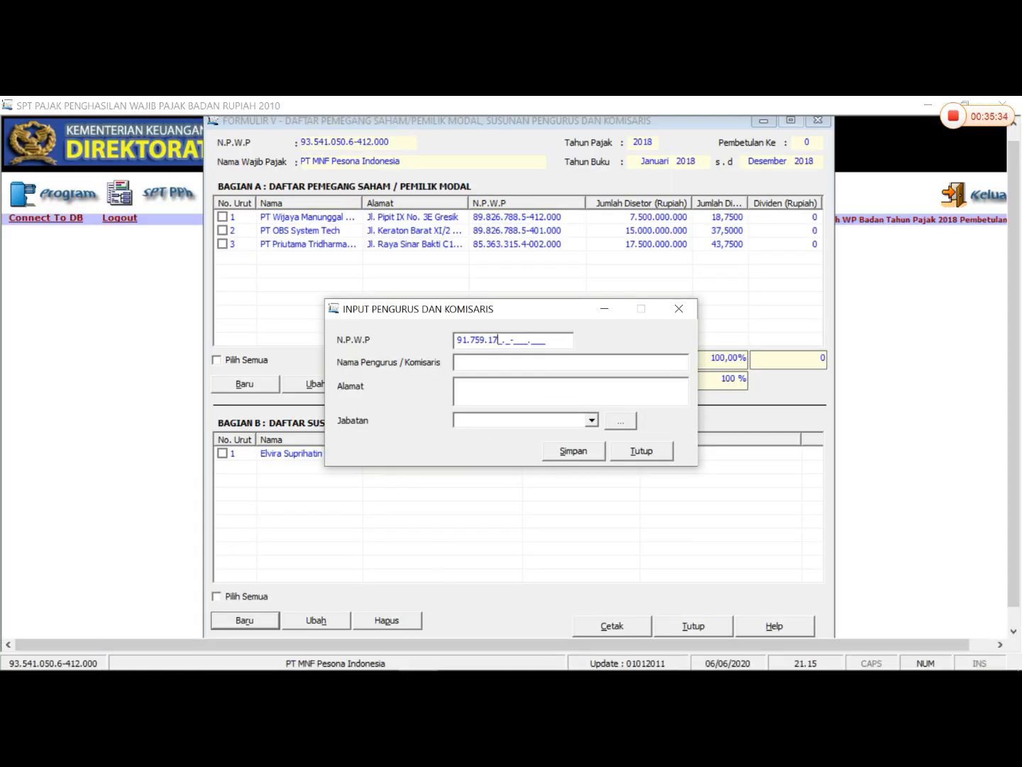
{"action": "left_click", "coordinate": [378, 656]}
{"action": "left_click", "coordinate": [408, 651]}
- Copy the Direktur Utama's full name from the Word management table into Nama Pengurus / Komisaris in eSPT
{"action": "left_click", "coordinate": [401, 650]}
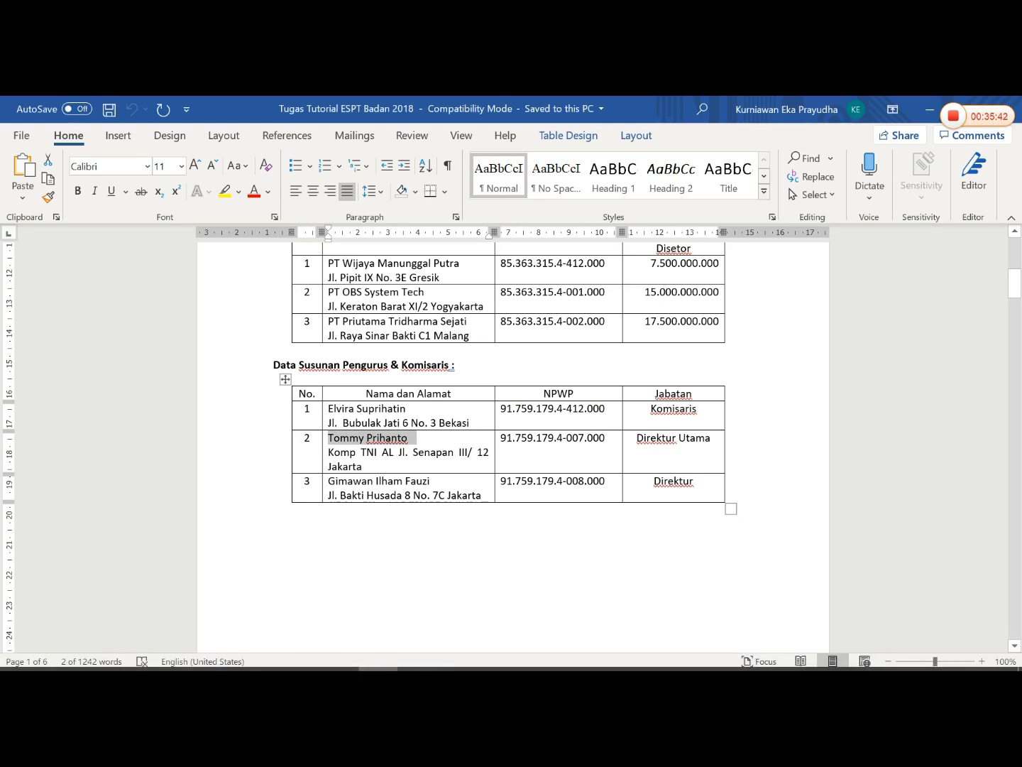
{"action": "right_click", "coordinate": [405, 444]}
{"action": "left_click", "coordinate": [433, 340]}
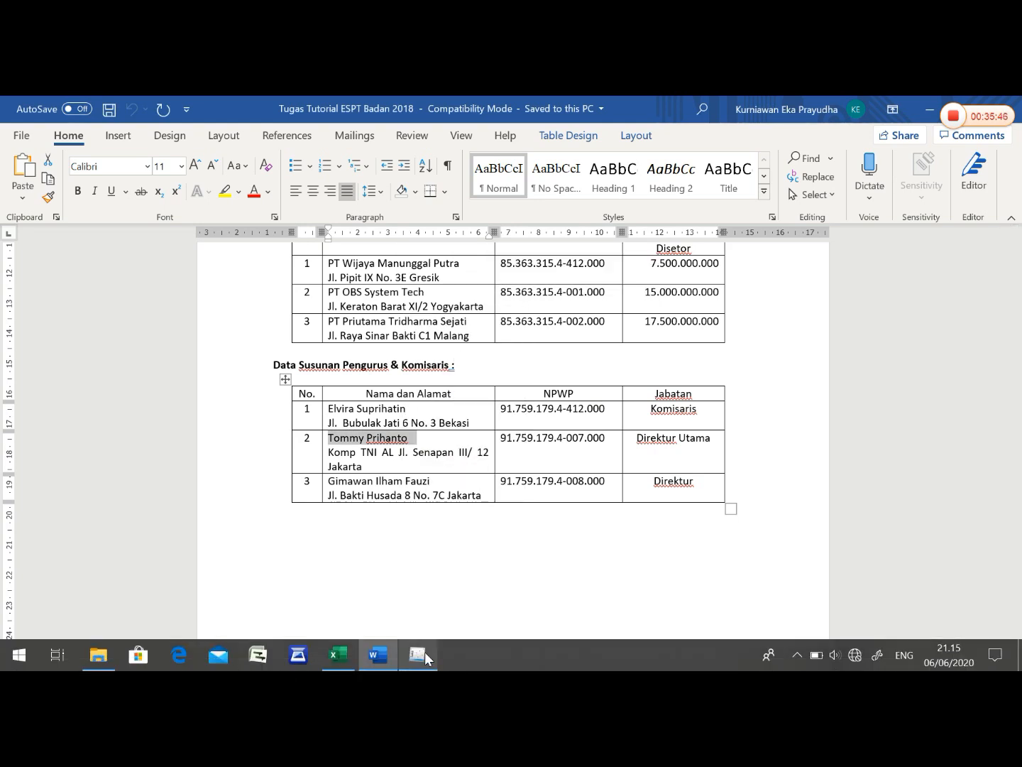
{"action": "left_click", "coordinate": [424, 655]}
{"action": "right_click", "coordinate": [456, 361]}
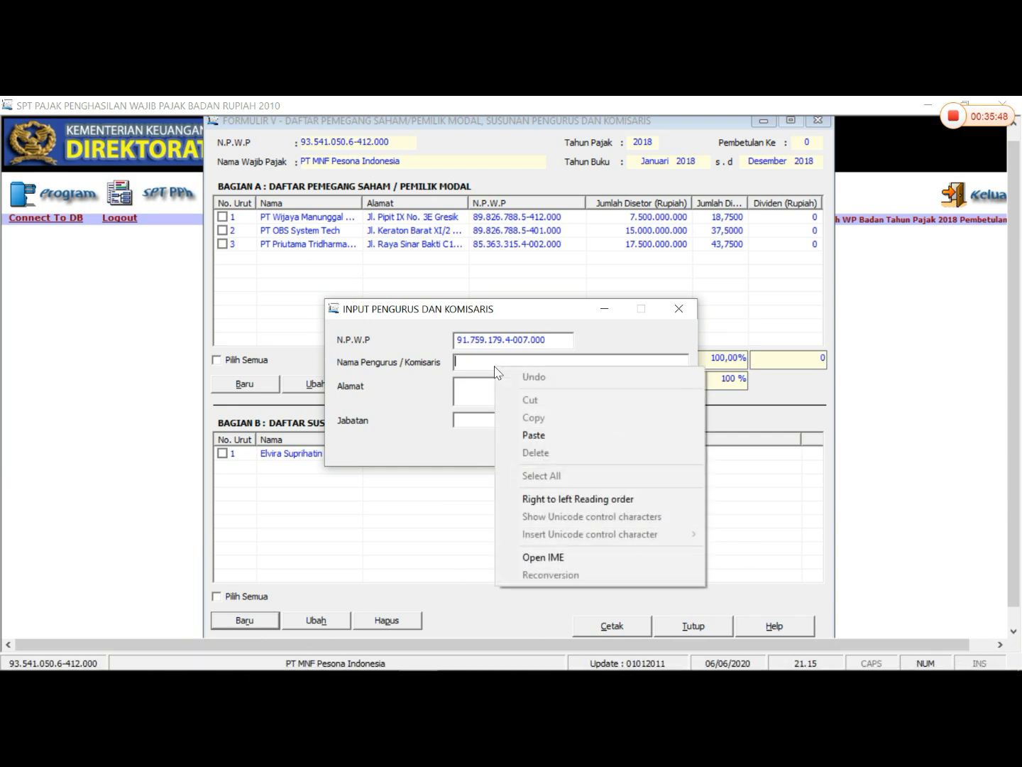
{"action": "left_click", "coordinate": [540, 433]}
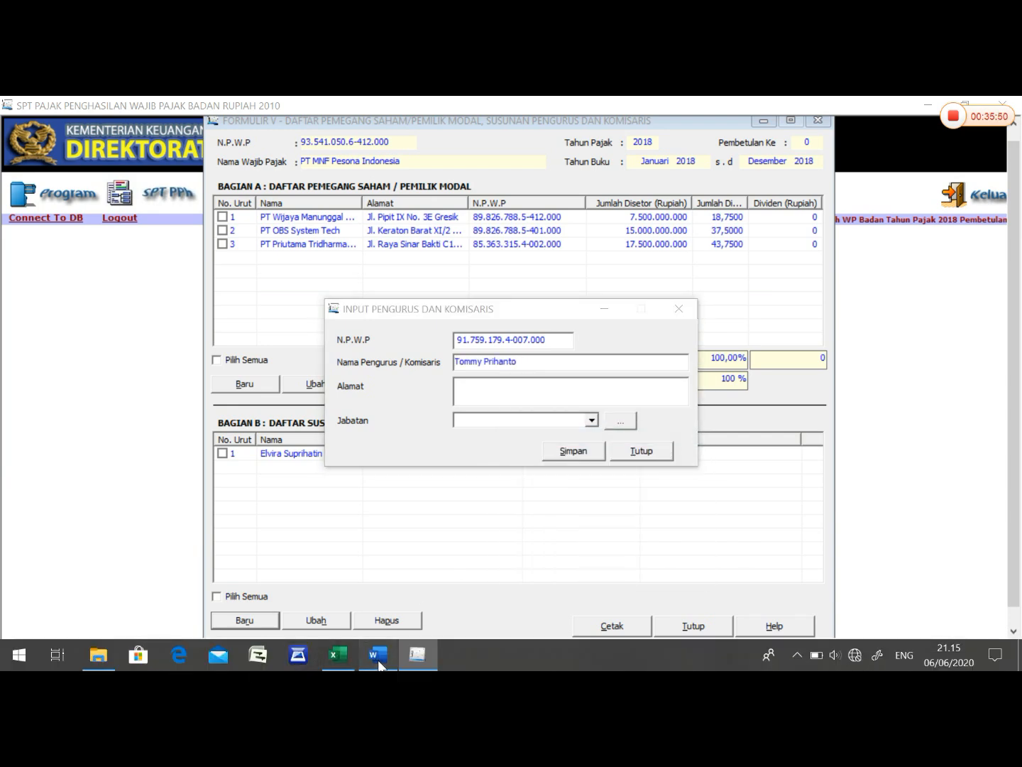
- Copy the Direktur Utama's two-line address from the Word management table into Alamat in eSPT
{"action": "left_click", "coordinate": [378, 655]}
{"action": "left_click", "coordinate": [363, 466]}
{"action": "left_click_drag", "start_coordinate": [363, 466], "coordinate": [329, 448]}
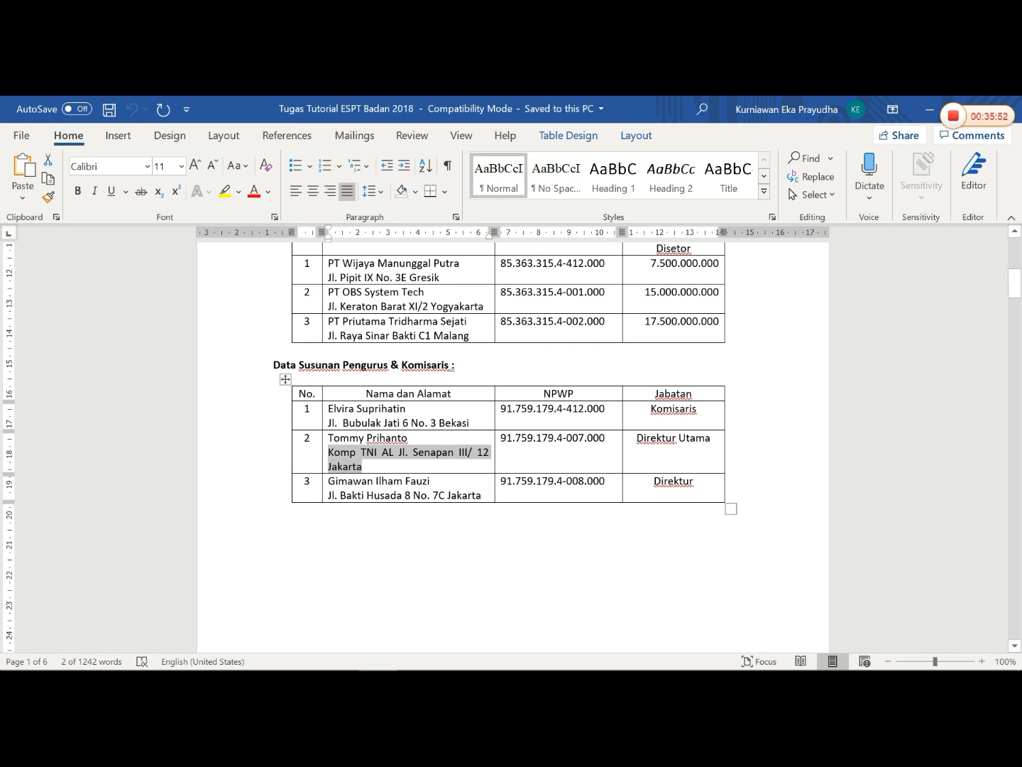
{"action": "right_click", "coordinate": [330, 449]}
{"action": "left_click", "coordinate": [382, 348]}
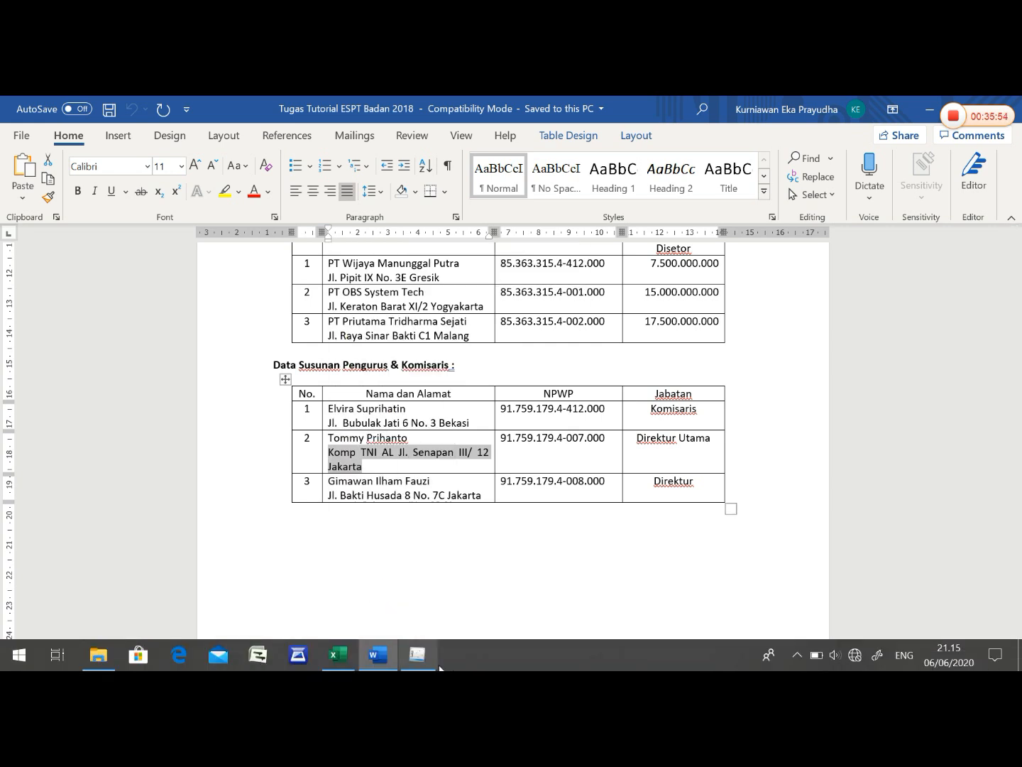
{"action": "left_click", "coordinate": [407, 655]}
{"action": "right_click", "coordinate": [503, 394]}
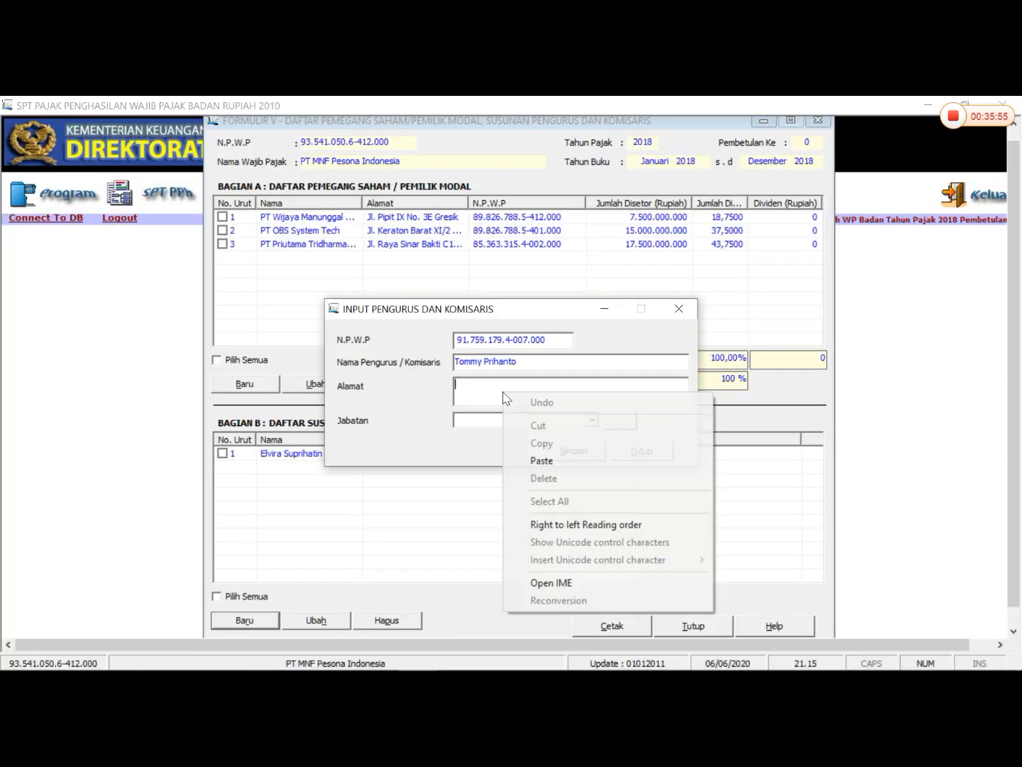
{"action": "left_click", "coordinate": [540, 460]}
- Check the second officer's position in Word, set Jabatan to Direktur Utama, and save the record, continuing with a new entry
{"action": "left_click", "coordinate": [378, 655]}
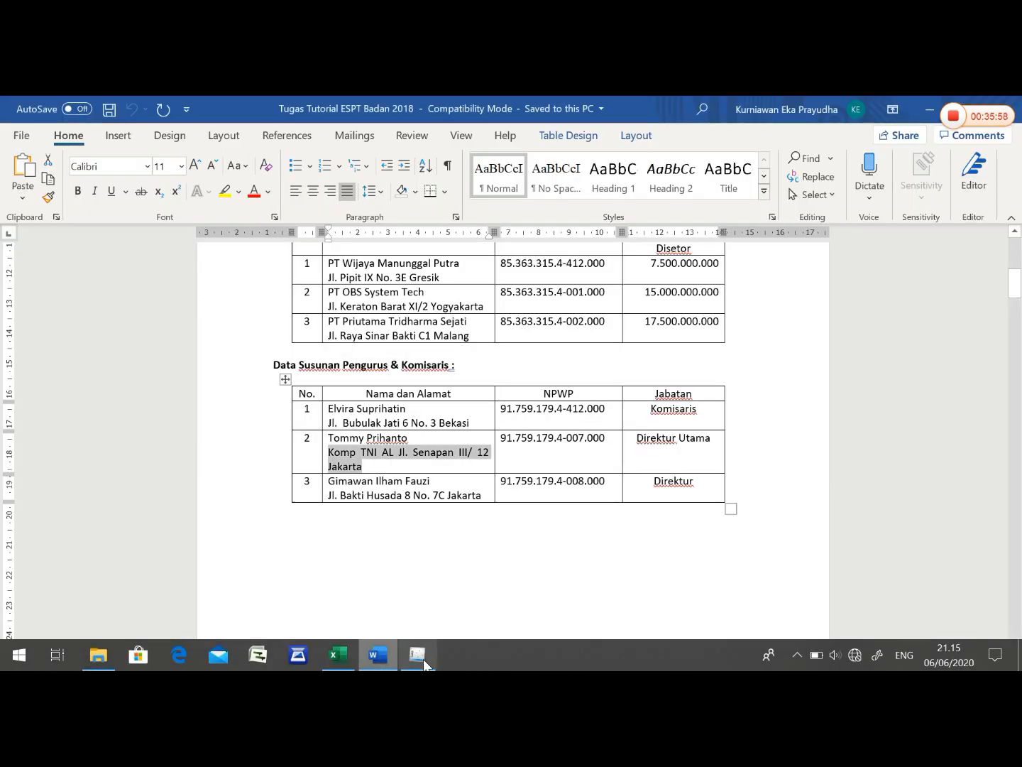
{"action": "left_click", "coordinate": [420, 656]}
{"action": "left_click", "coordinate": [592, 421]}
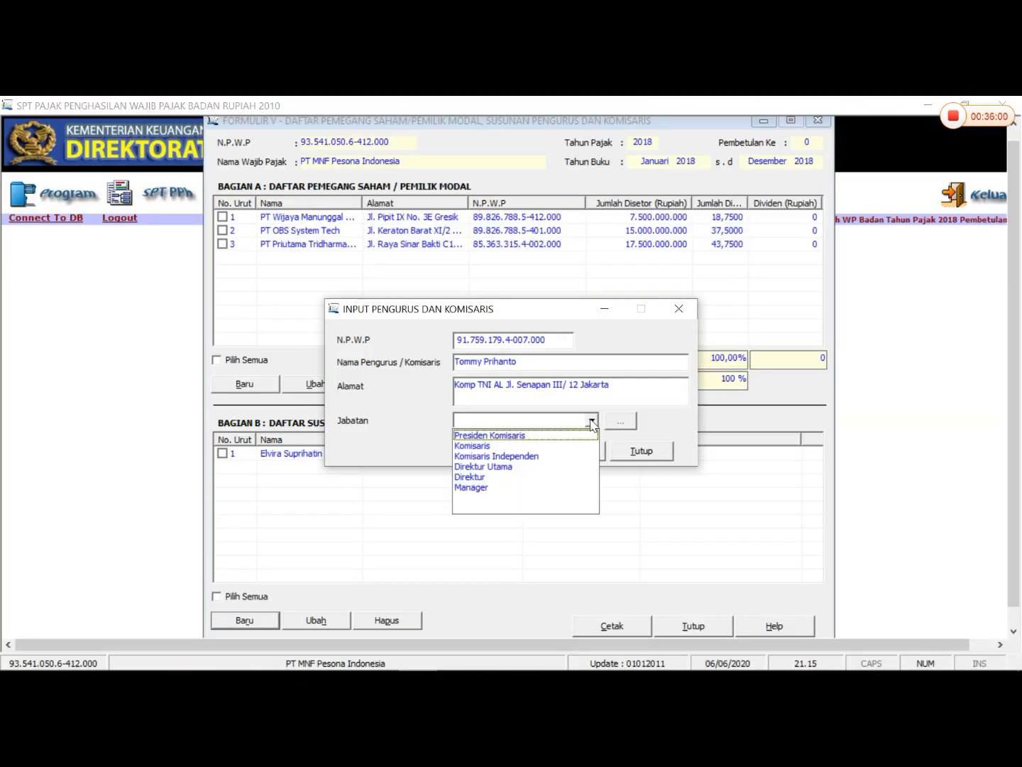
{"action": "left_click", "coordinate": [541, 465]}
{"action": "left_click", "coordinate": [596, 454]}
{"action": "left_click", "coordinate": [515, 443]}
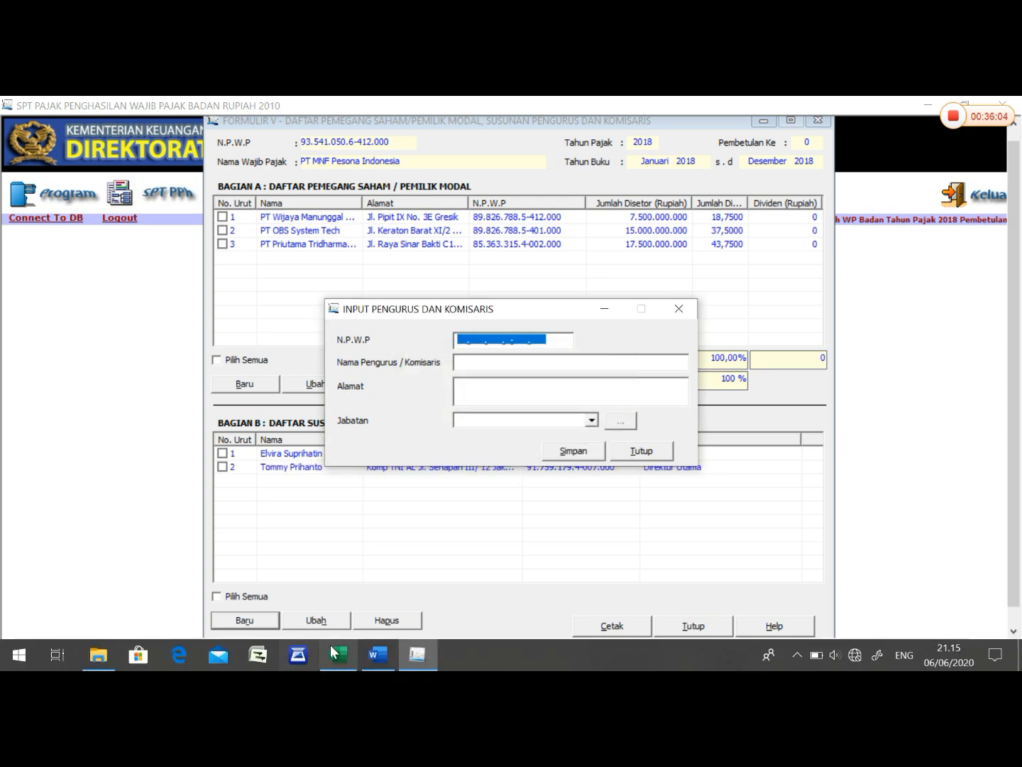
- Enter the third officer's tax number from the Word management table in N.P.W.P of the new eSPT record
{"action": "left_click", "coordinate": [378, 661]}
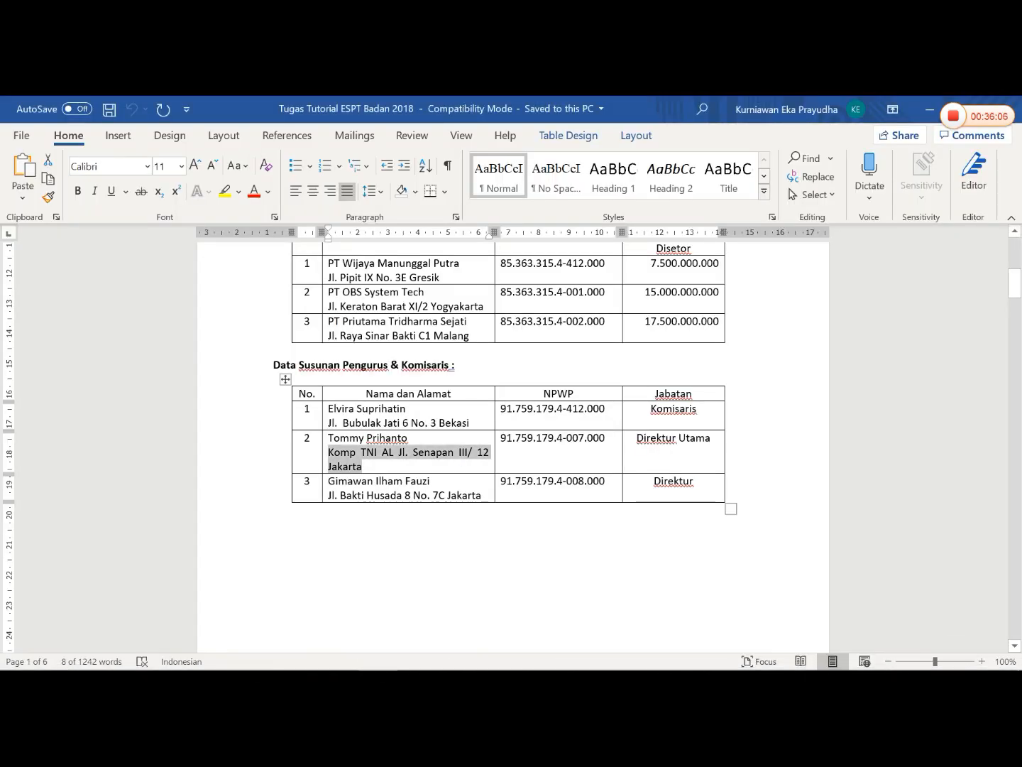
{"action": "left_click_drag", "start_coordinate": [435, 481], "coordinate": [398, 490]}
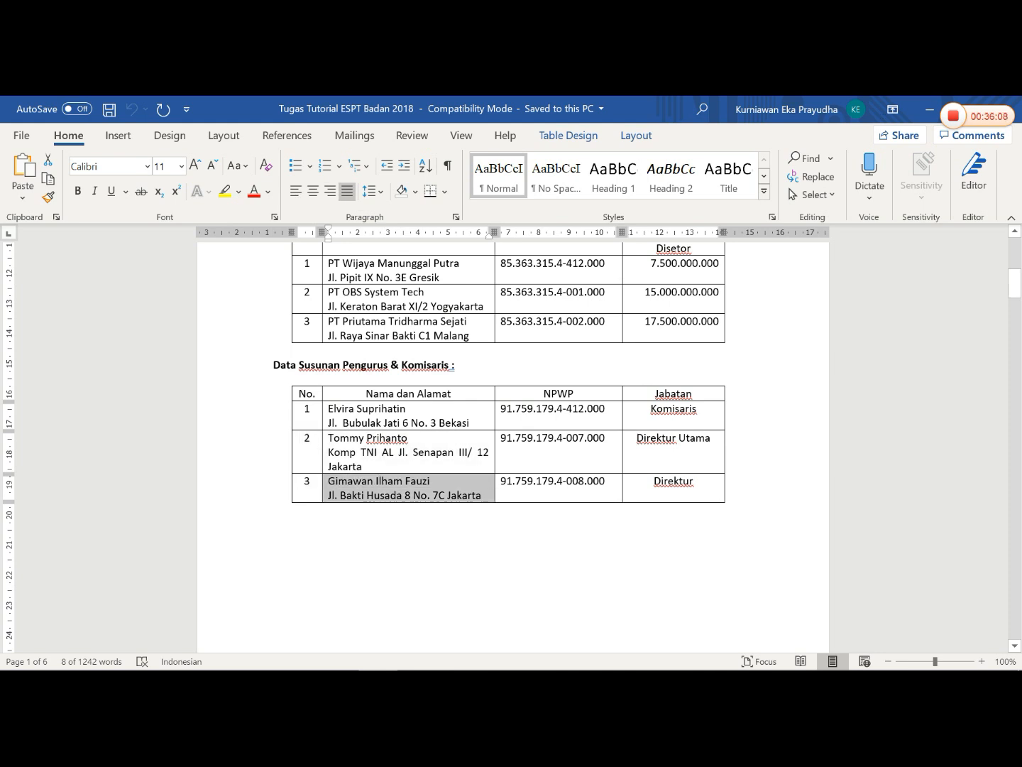
{"action": "left_click", "coordinate": [610, 502]}
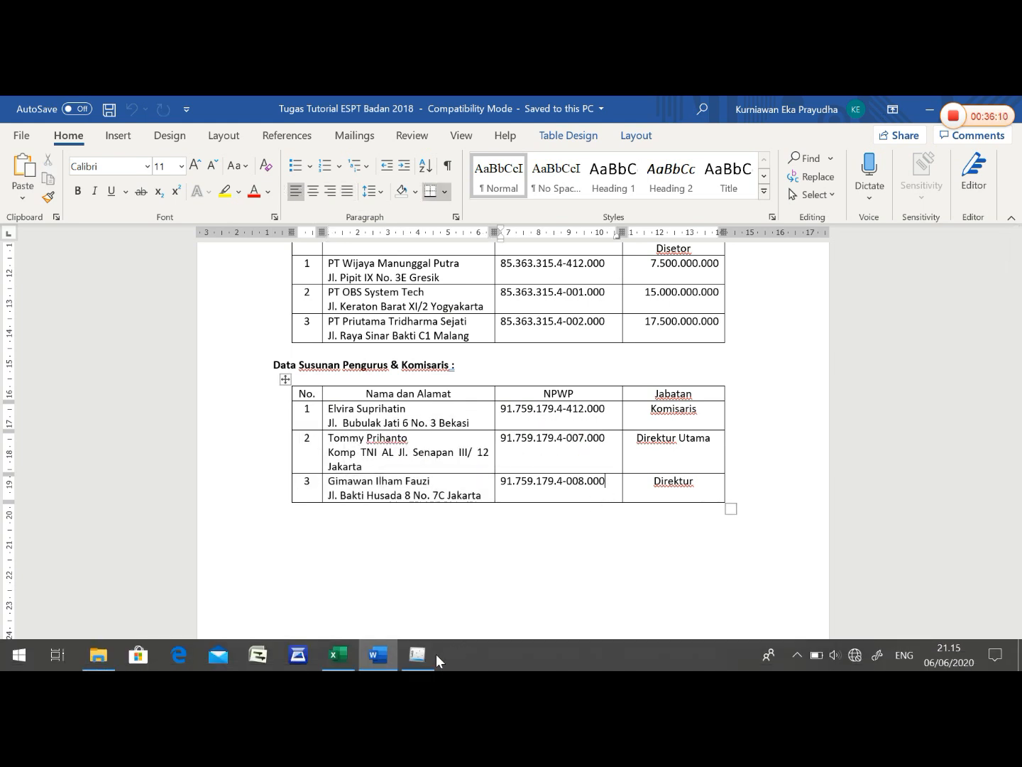
{"action": "left_click", "coordinate": [418, 654]}
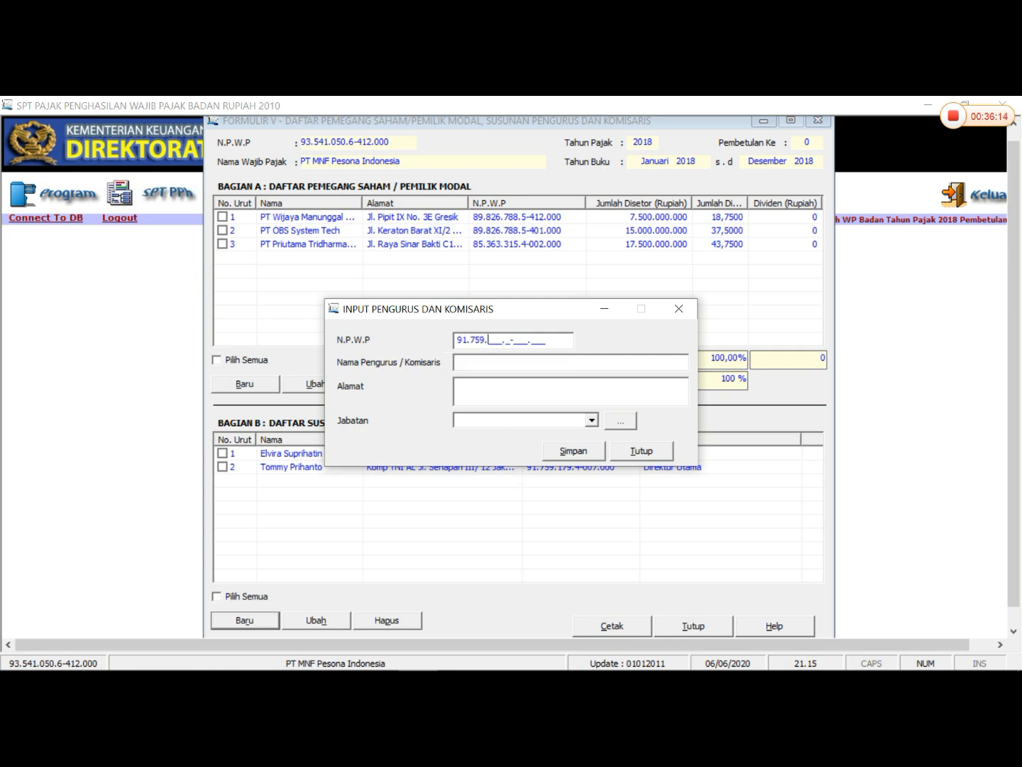
{"action": "left_click", "coordinate": [378, 654]}
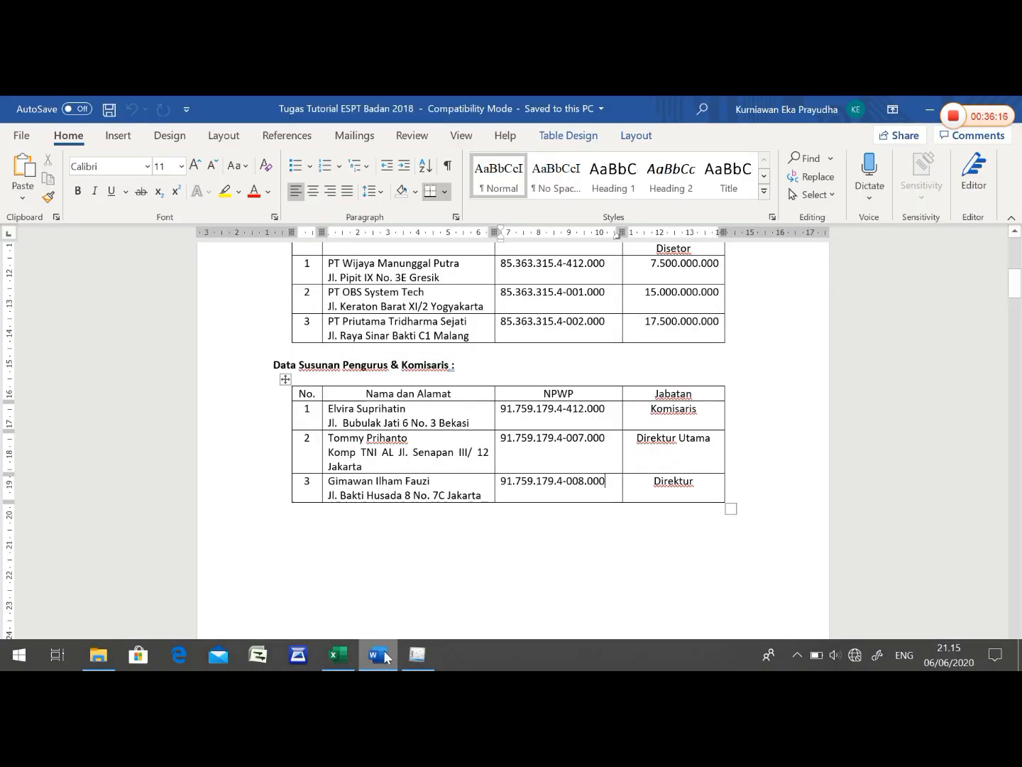
{"action": "left_click", "coordinate": [408, 649]}
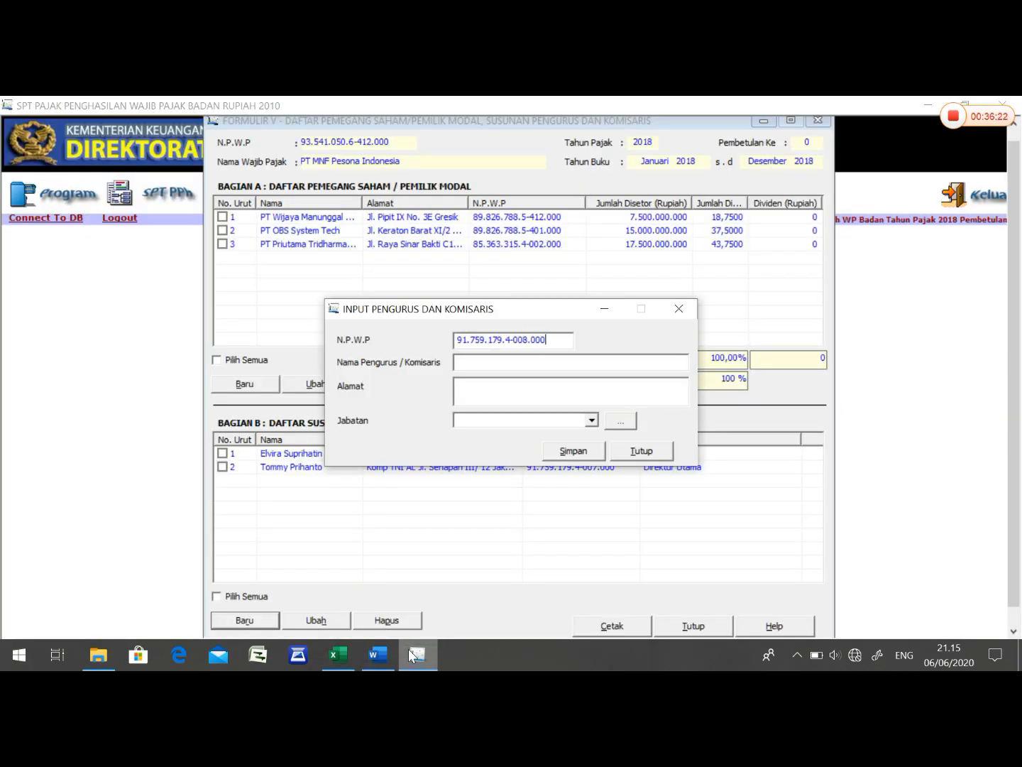
- Copy the third officer's full name from the Word management table into Nama Pengurus / Komisaris in eSPT
{"action": "left_click", "coordinate": [378, 655]}
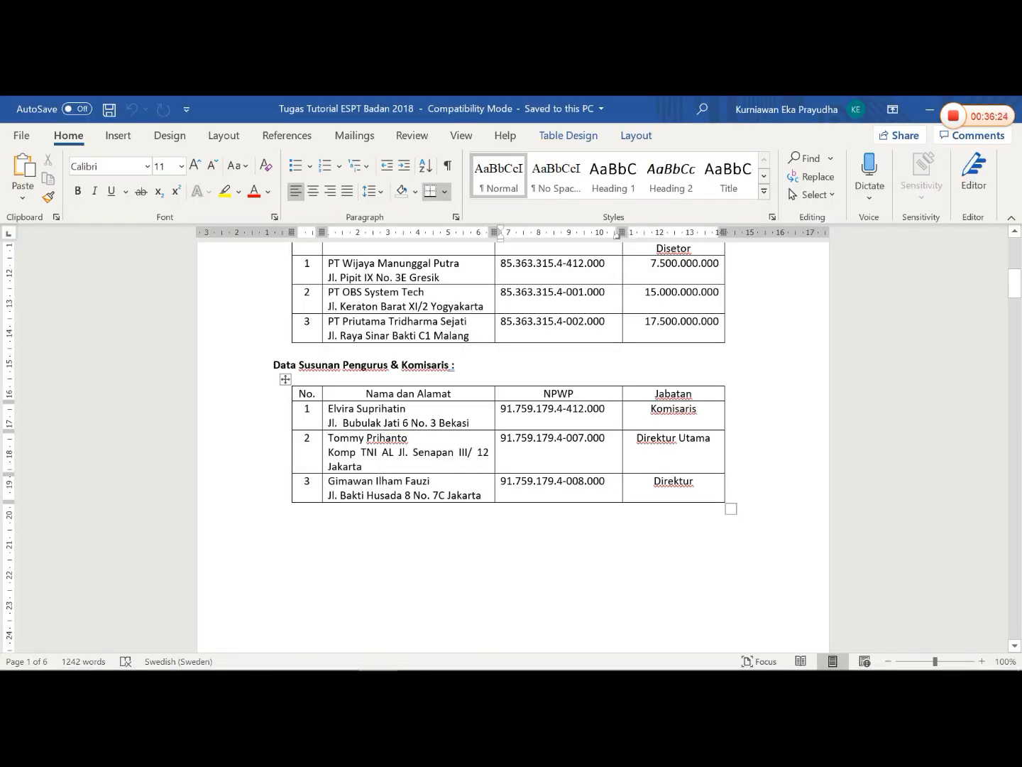
{"action": "left_click_drag", "start_coordinate": [431, 482], "coordinate": [334, 482]}
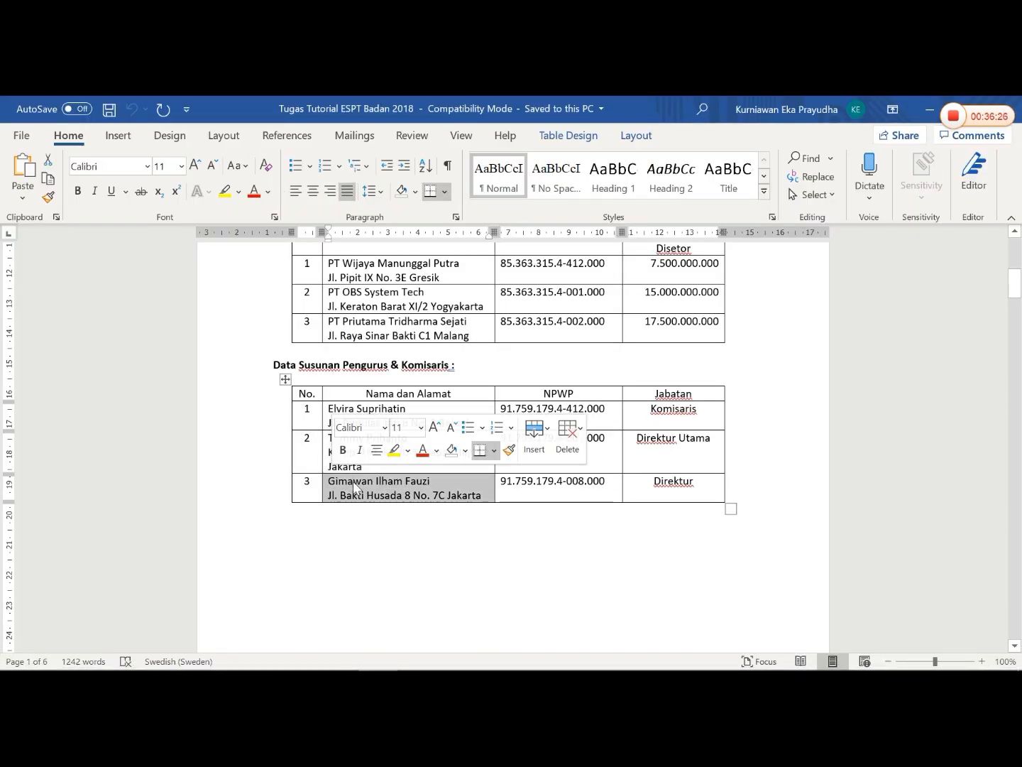
{"action": "left_click", "coordinate": [410, 496]}
{"action": "left_click_drag", "start_coordinate": [433, 481], "coordinate": [329, 482]}
{"action": "key", "text": "ctrl+c"}
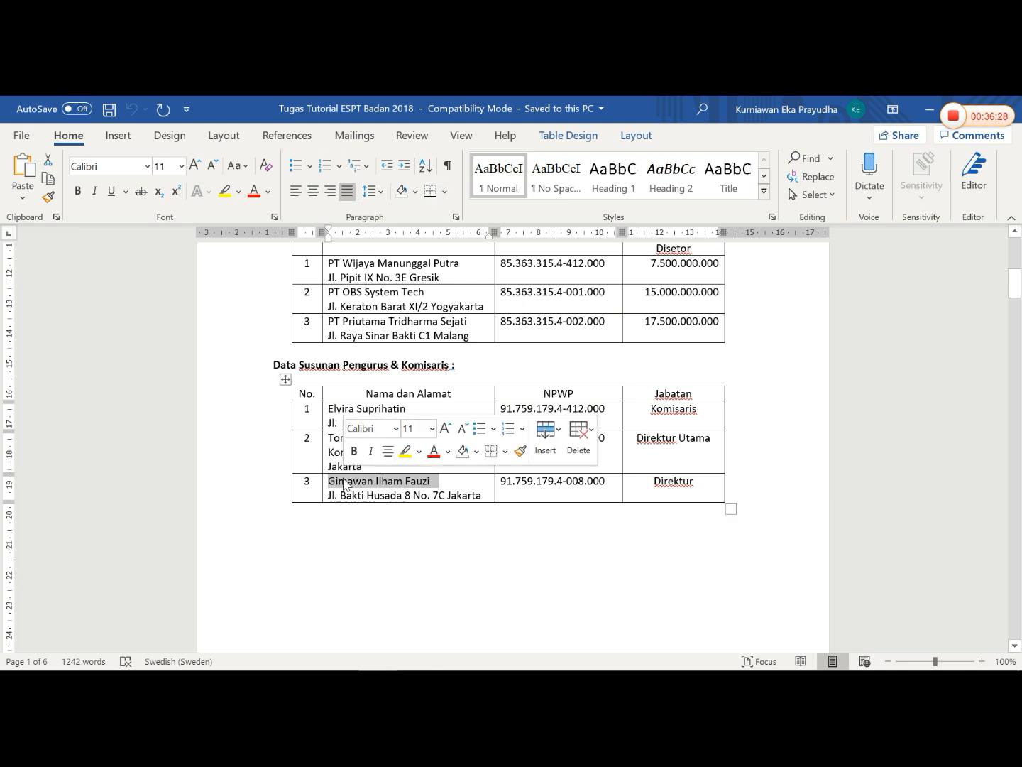
{"action": "right_click", "coordinate": [344, 482]}
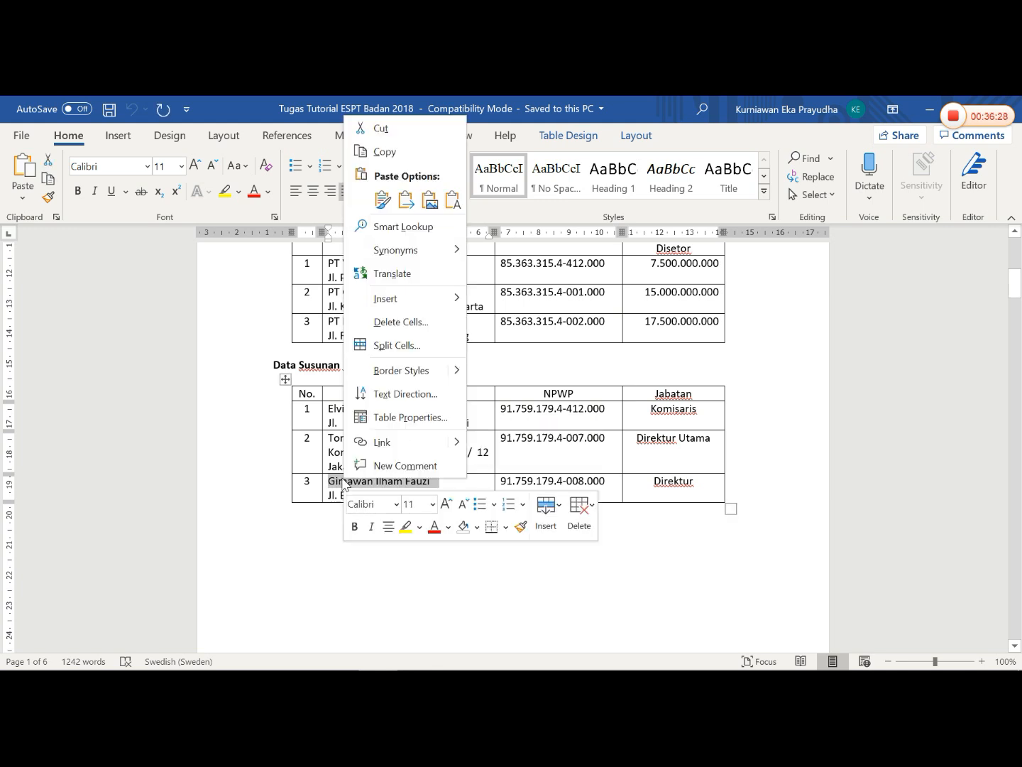
{"action": "left_click", "coordinate": [384, 151]}
{"action": "left_click", "coordinate": [417, 663]}
{"action": "right_click", "coordinate": [481, 365]}
{"action": "left_click", "coordinate": [522, 432]}
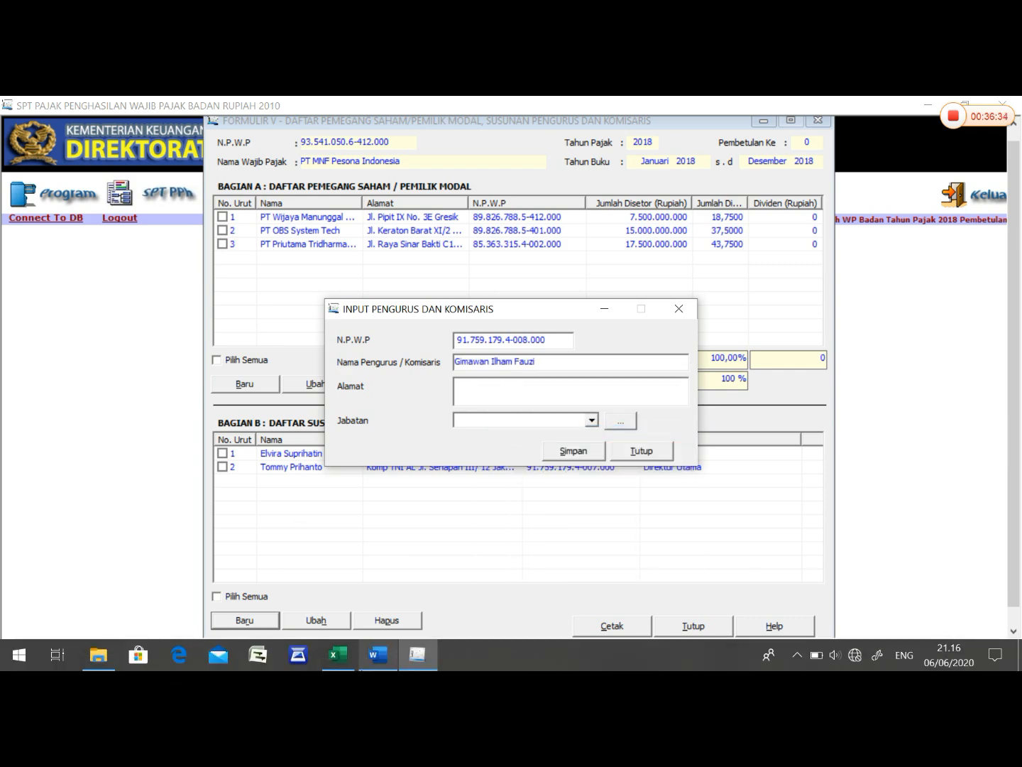
- Copy the third officer's address from the Word management table into Alamat in eSPT
{"action": "left_click", "coordinate": [391, 665]}
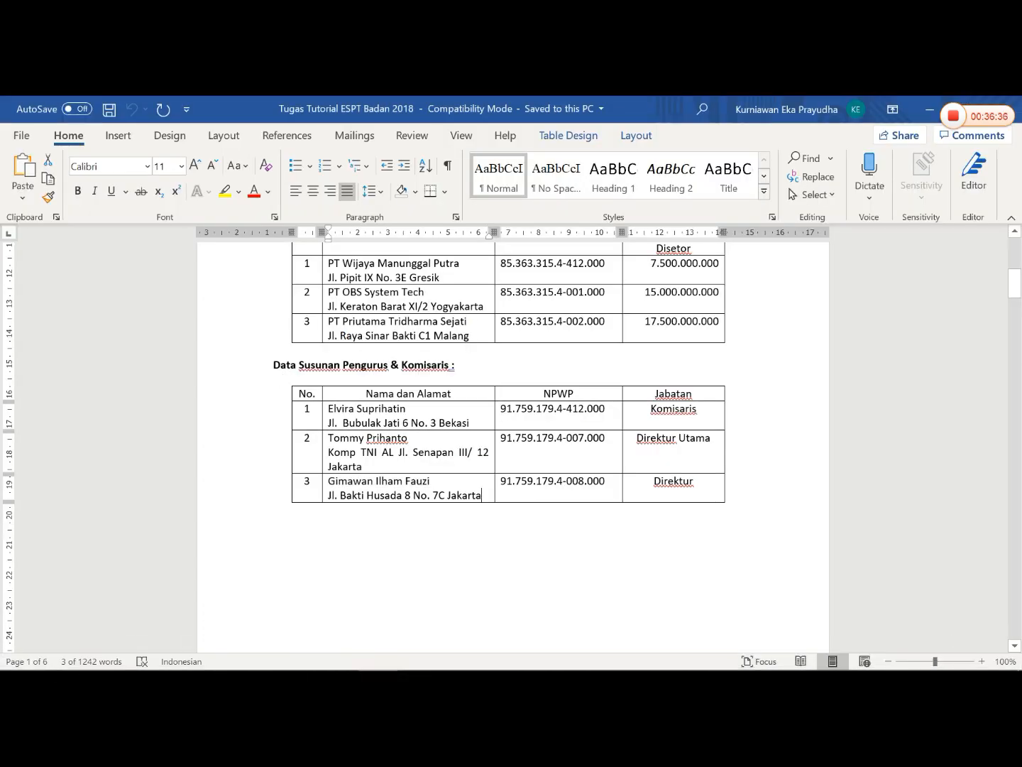
{"action": "left_click_drag", "start_coordinate": [340, 496], "coordinate": [481, 495]}
{"action": "right_click", "coordinate": [330, 497]}
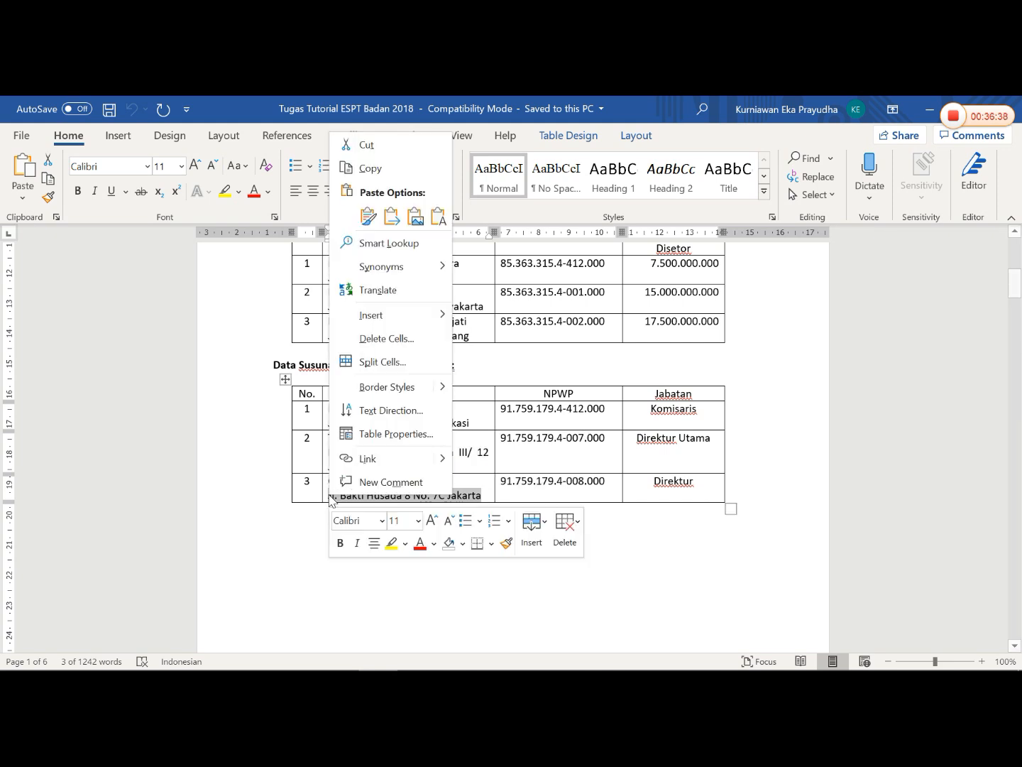
{"action": "left_click", "coordinate": [381, 176]}
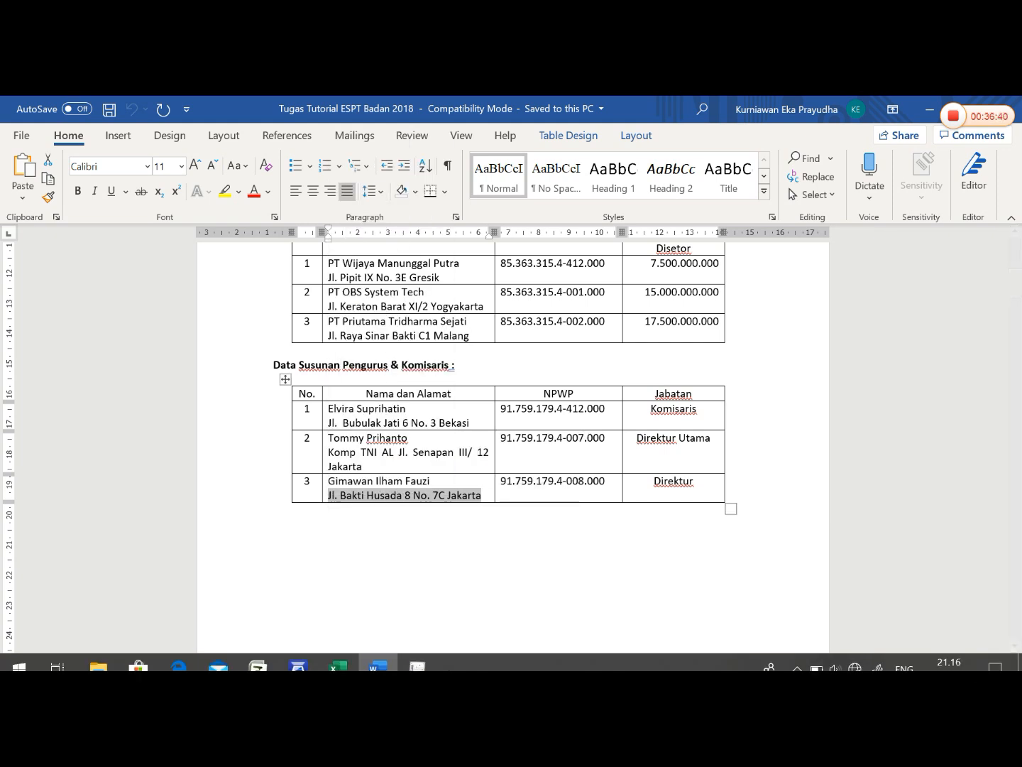
{"action": "left_click", "coordinate": [429, 657]}
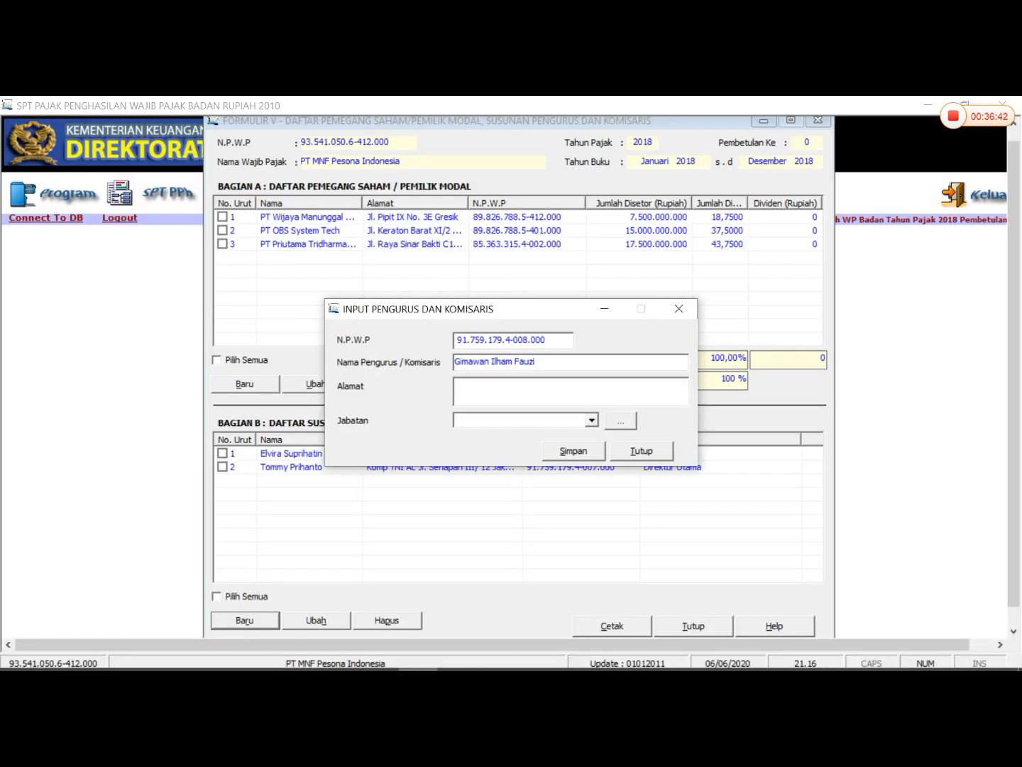
{"action": "right_click", "coordinate": [486, 385]}
{"action": "left_click", "coordinate": [525, 451]}
- Set Jabatan to Direktur, check the position against the Word table, and save the record without starting another entry
{"action": "left_click", "coordinate": [592, 419]}
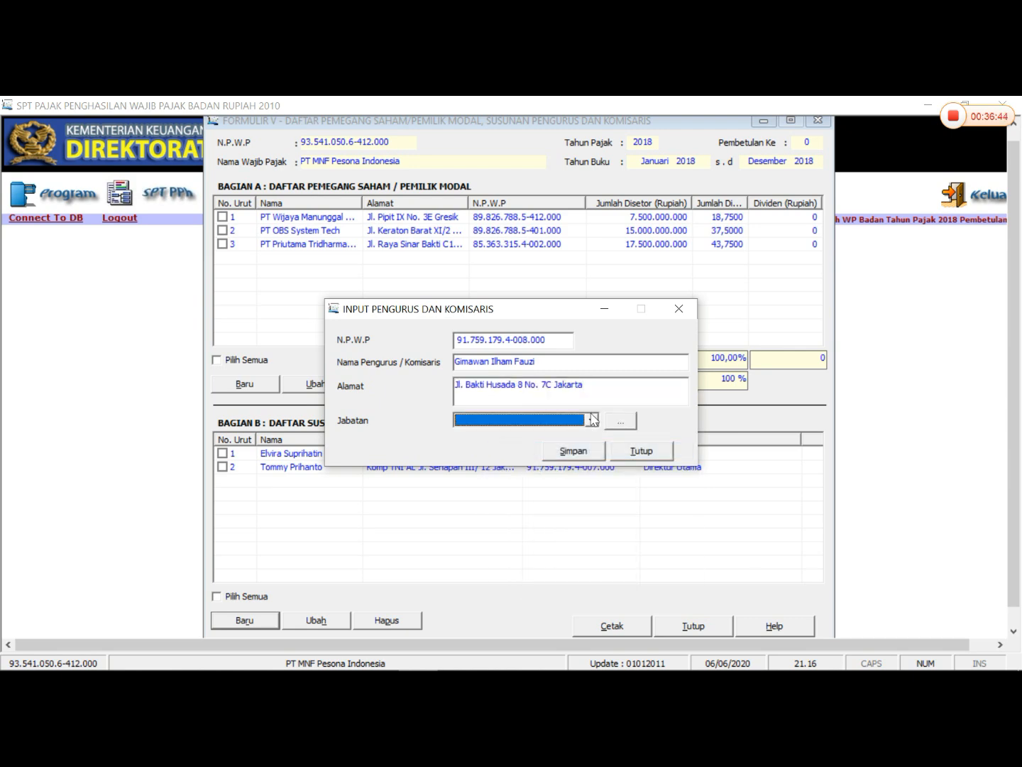
{"action": "left_click", "coordinate": [487, 477]}
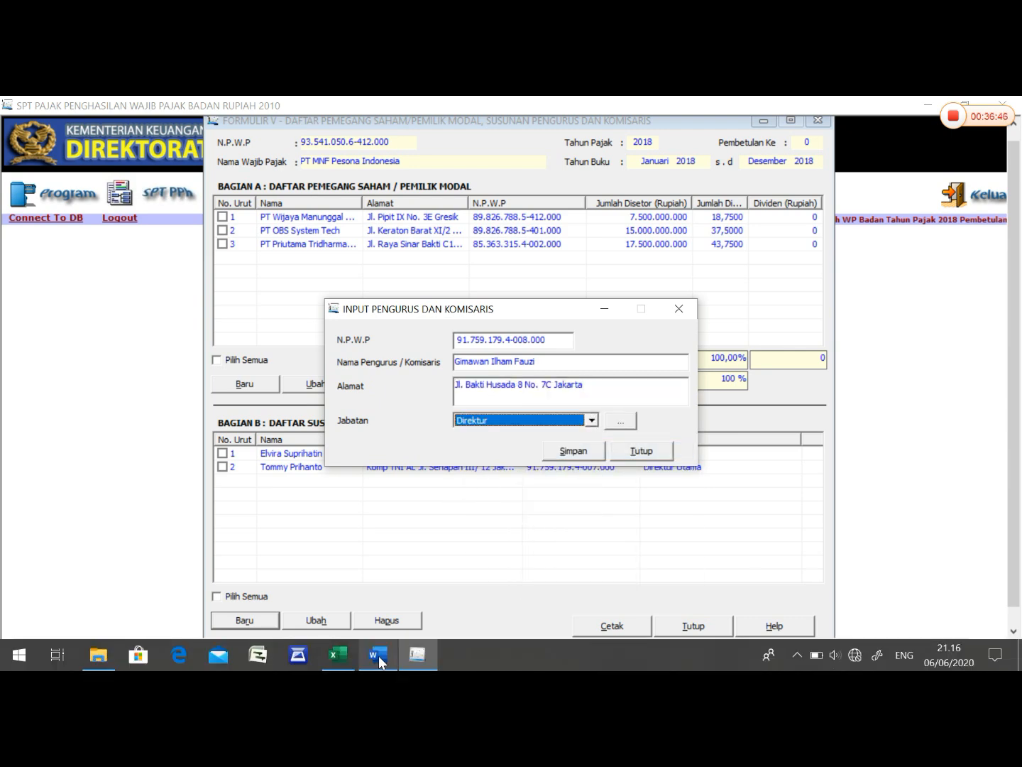
{"action": "left_click", "coordinate": [377, 656]}
{"action": "left_click", "coordinate": [418, 655]}
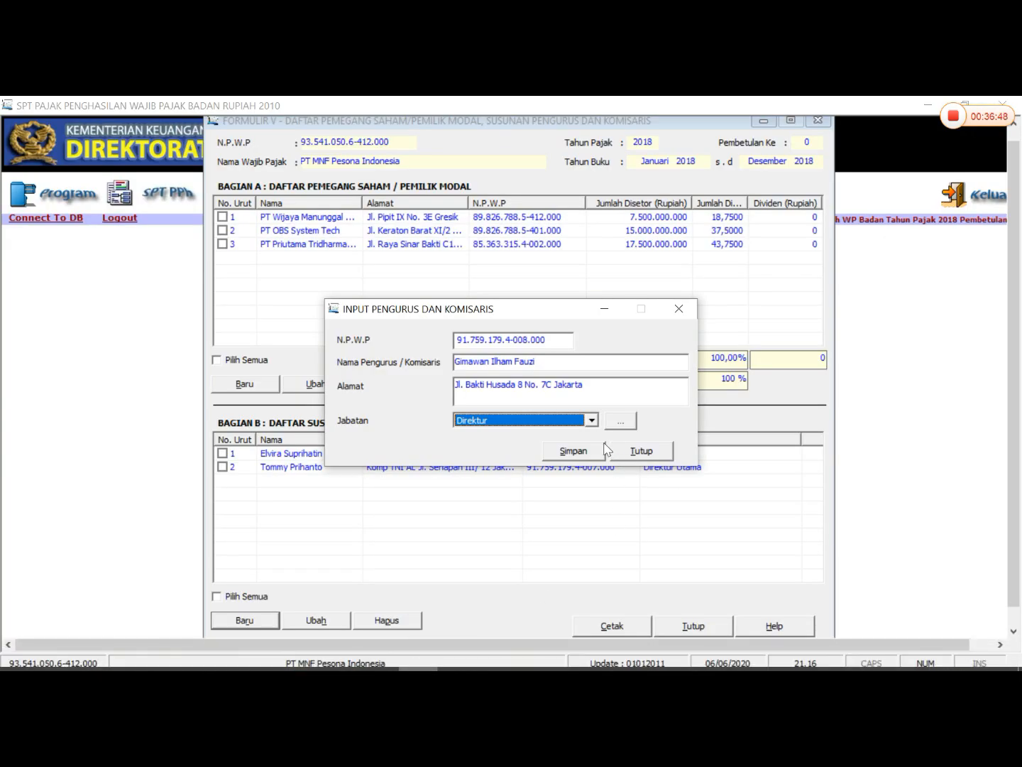
{"action": "left_click", "coordinate": [578, 451]}
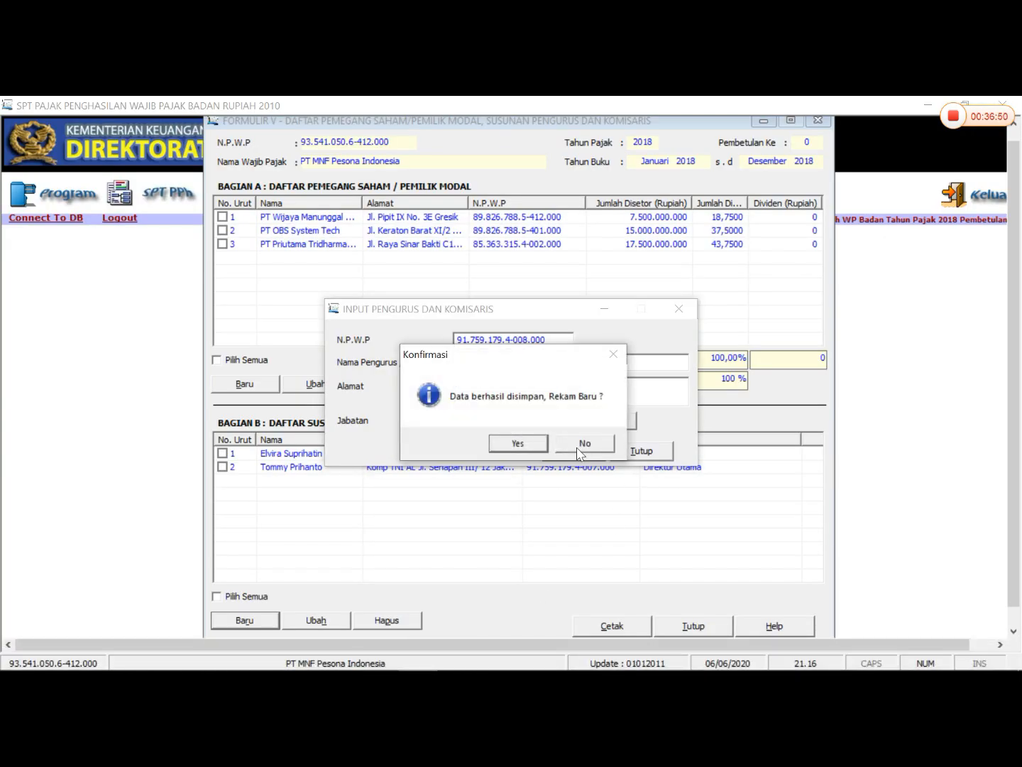
{"action": "left_click", "coordinate": [578, 449]}
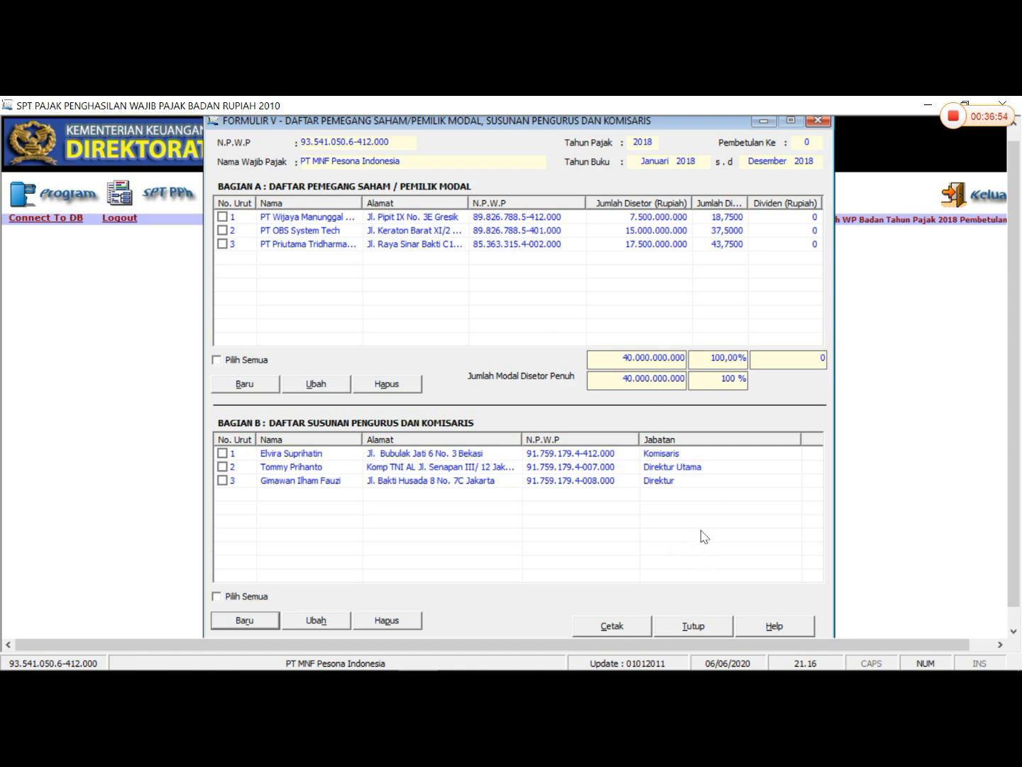
- Close the shareholder and management form and open Formulir 1771-II for cost of goods sold and expenses
{"action": "left_click", "coordinate": [694, 629]}
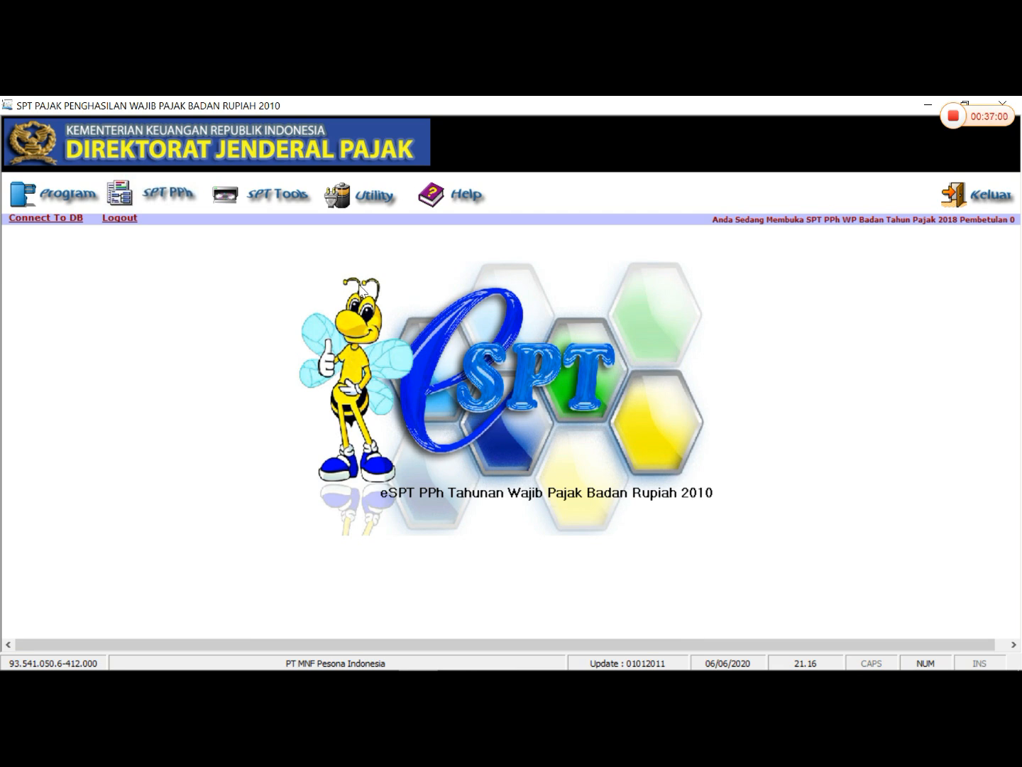
{"action": "left_click", "coordinate": [161, 195]}
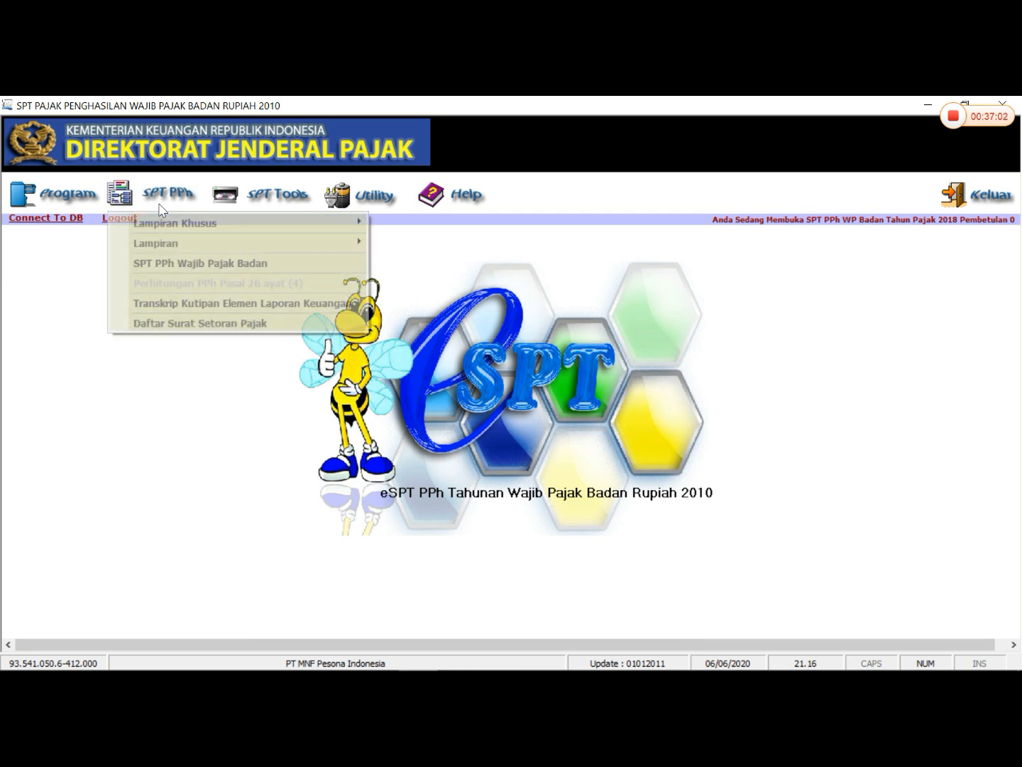
{"action": "mouse_move", "coordinate": [182, 242]}
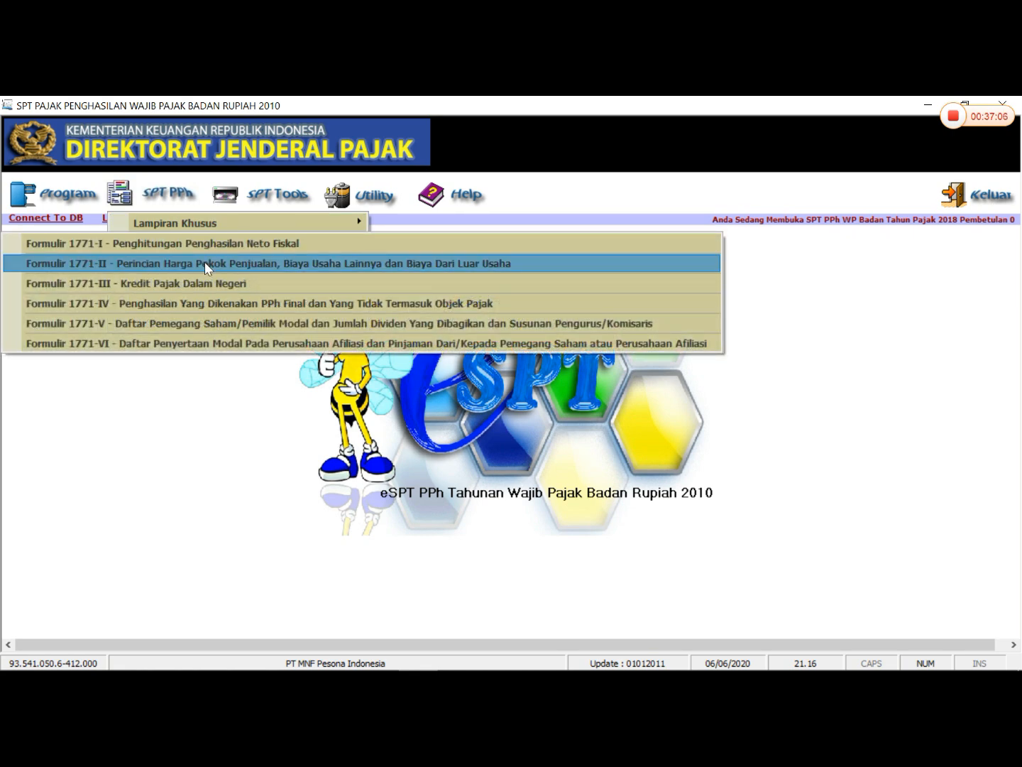
{"action": "left_click", "coordinate": [204, 263]}
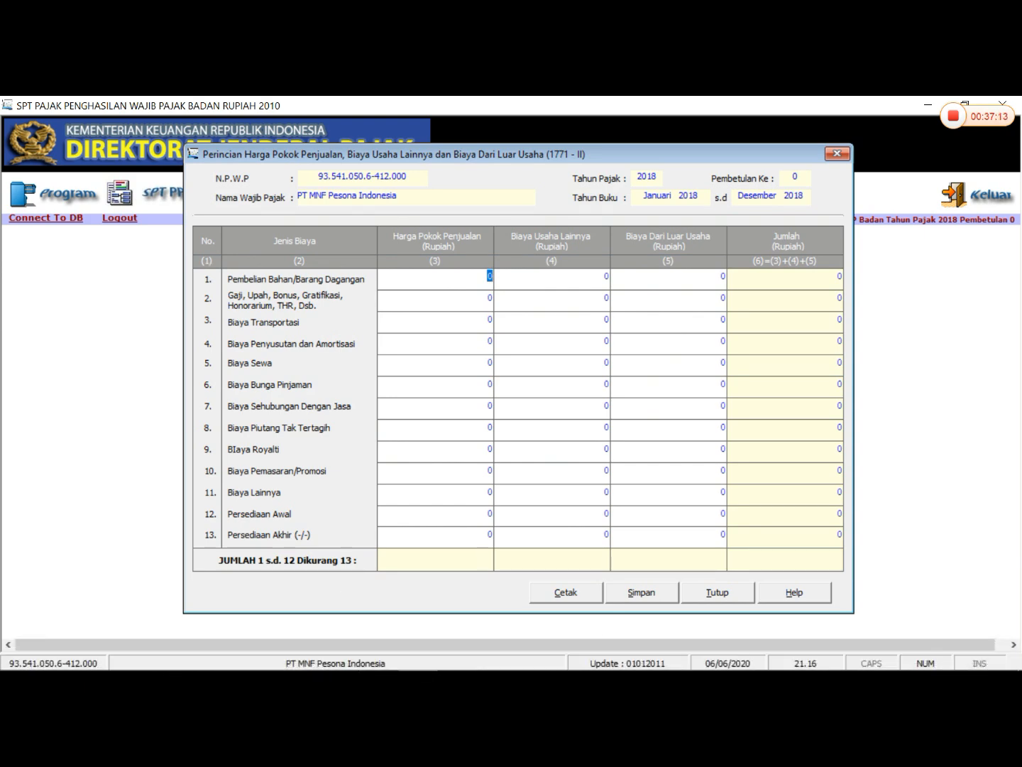
- Look up the Komersial amount for Pembelian in the Koreksi Fiskal workbook in Excel
{"action": "left_click", "coordinate": [367, 656]}
{"action": "scroll", "coordinate": [377, 403], "scroll_direction": "up", "scroll_amount": 6}
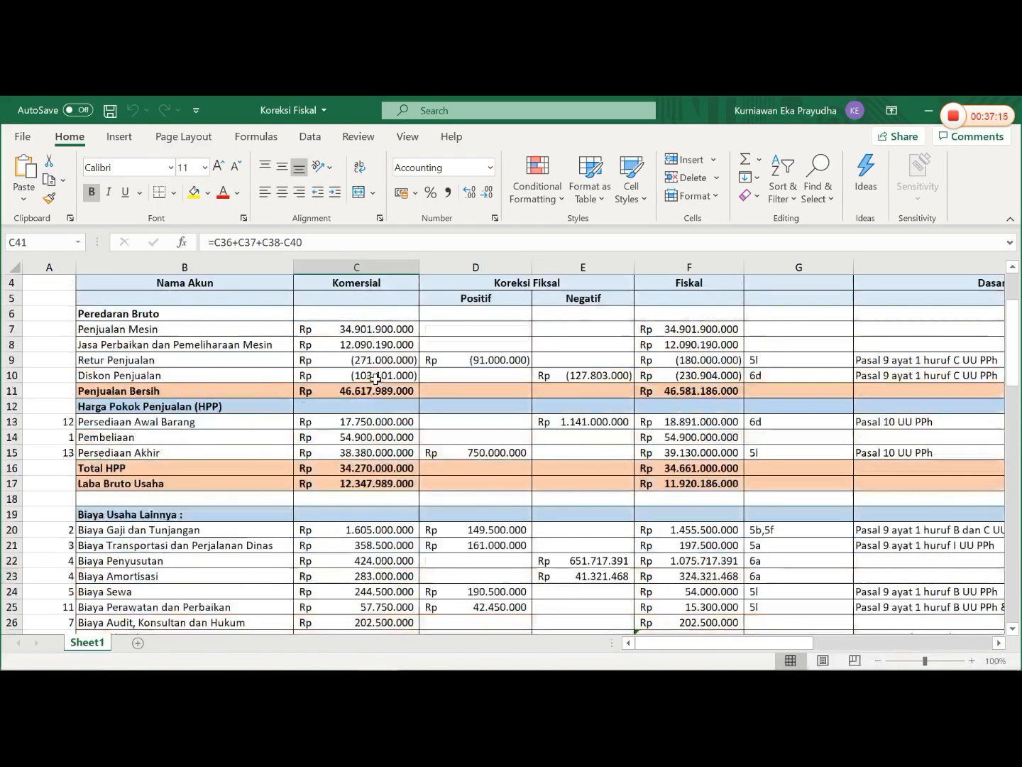
{"action": "scroll", "coordinate": [377, 403], "scroll_direction": "down", "scroll_amount": 4}
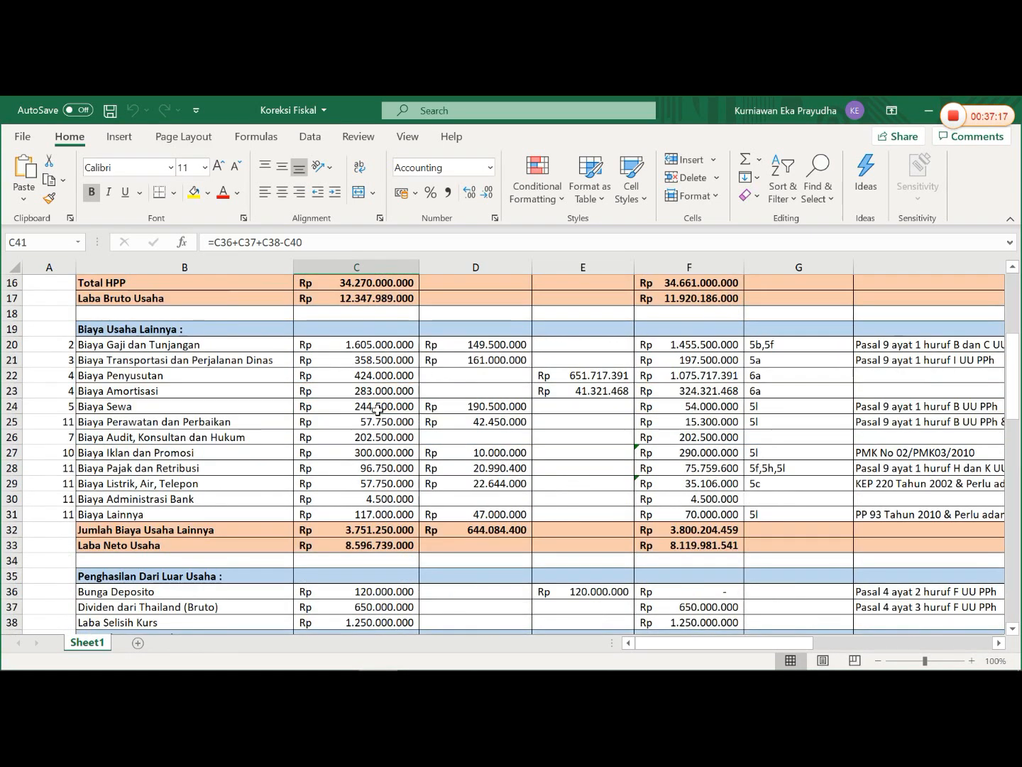
{"action": "scroll", "coordinate": [384, 392], "scroll_direction": "up", "scroll_amount": 2}
{"action": "left_click", "coordinate": [384, 359]}
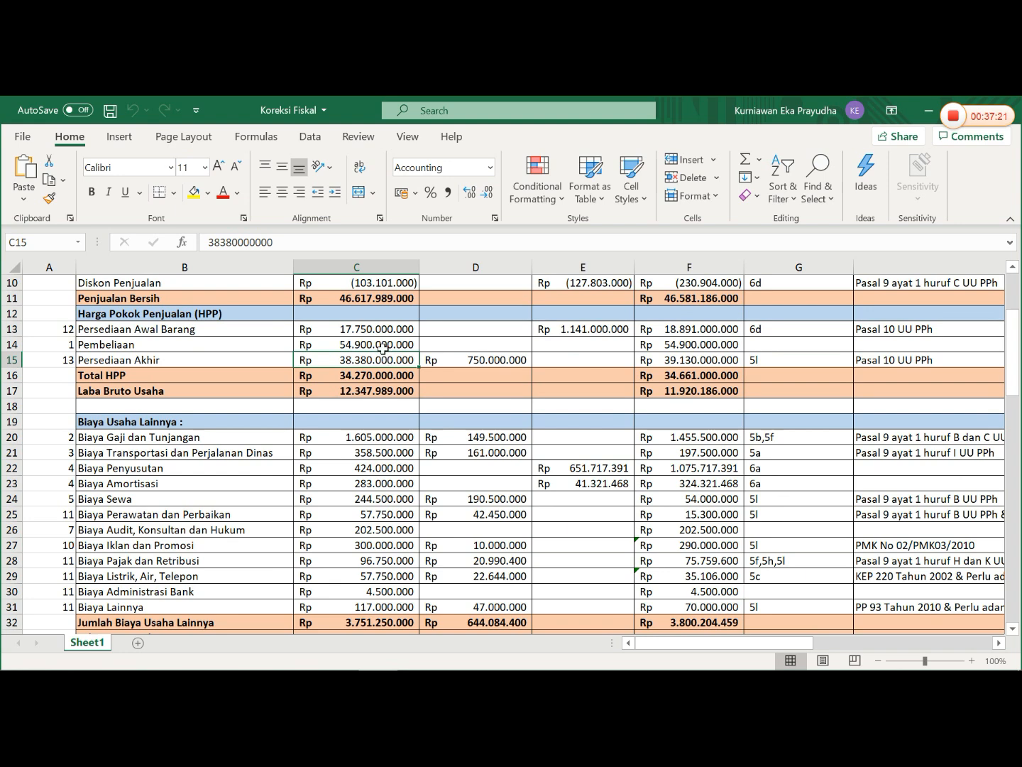
{"action": "left_click", "coordinate": [383, 349]}
- In eSPT, set Harga Pokok Penjualan for Pembelian Bahan/Barang Dagangan to 54.900.000.000
{"action": "left_click", "coordinate": [414, 655]}
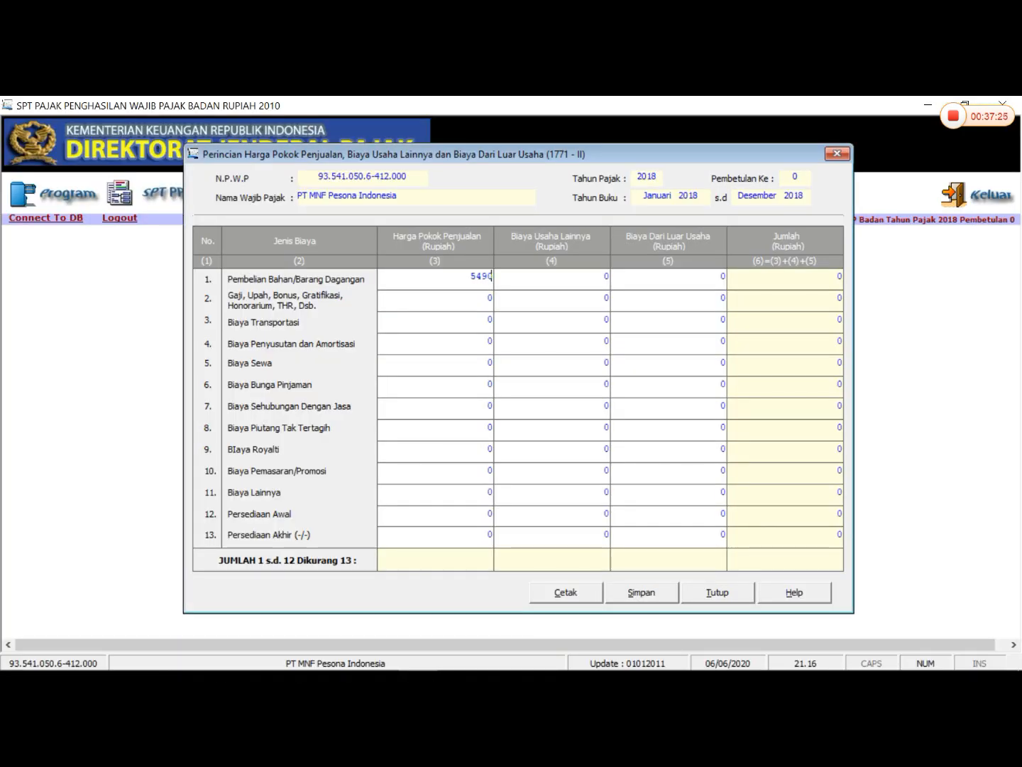
{"action": "type", "text": "0000"}
{"action": "key", "text": "Tab"}
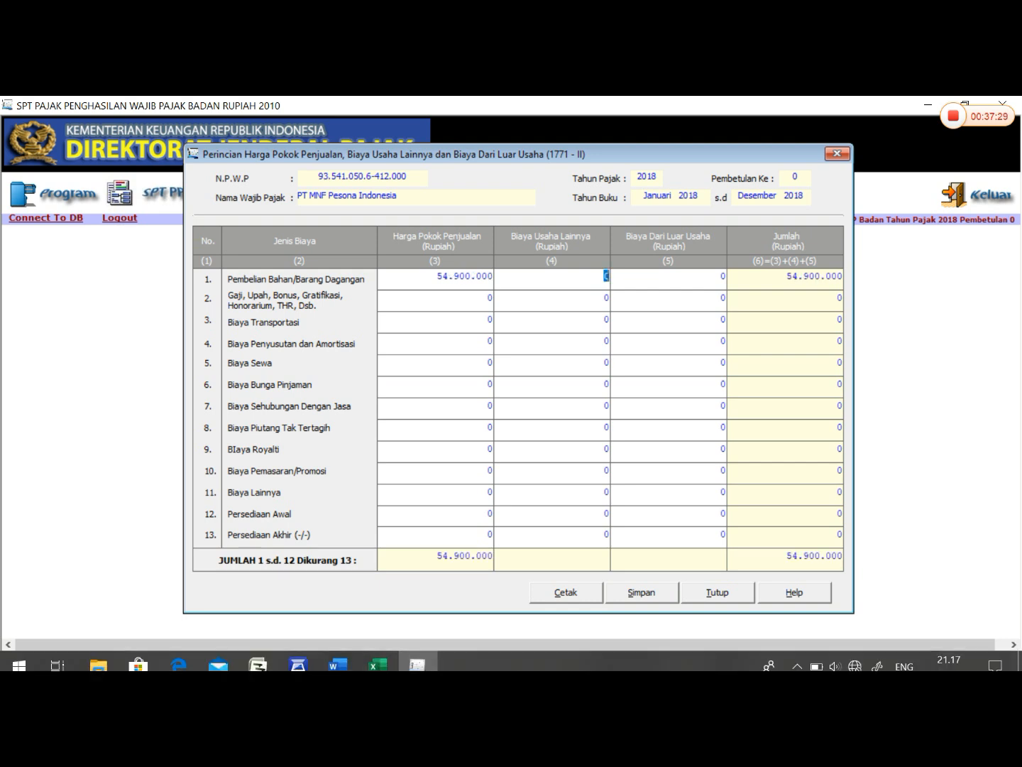
{"action": "key", "text": "shift+Tab"}
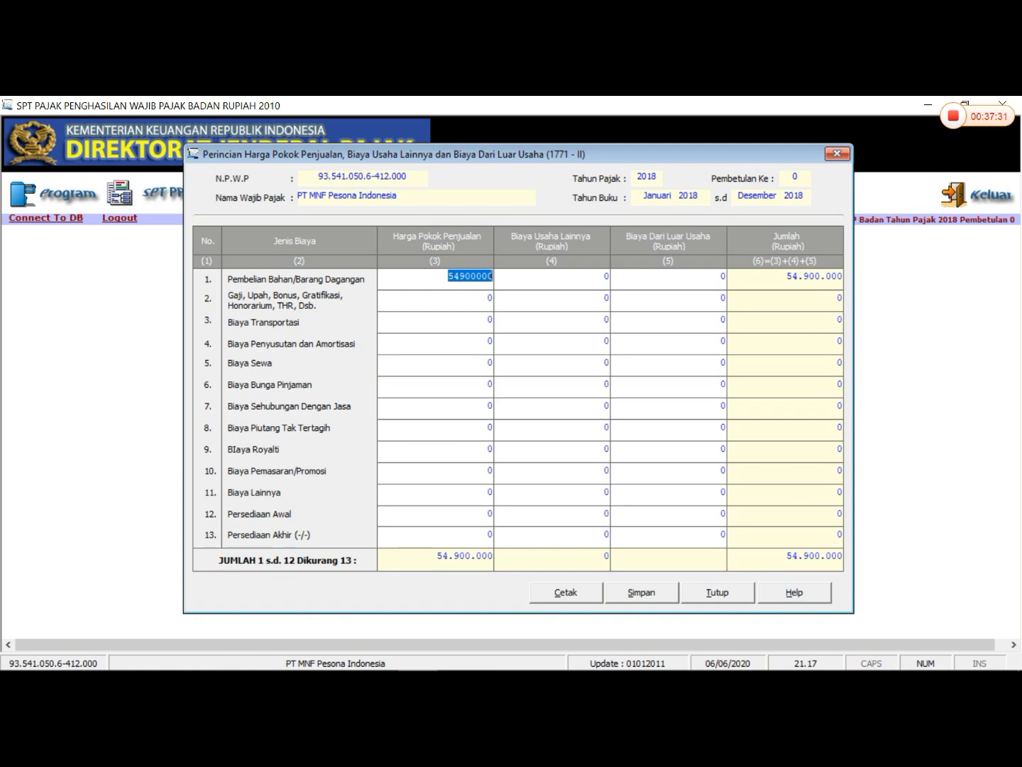
{"action": "left_click", "coordinate": [491, 277]}
{"action": "type", "text": "0000"}
{"action": "key", "text": "Tab"}
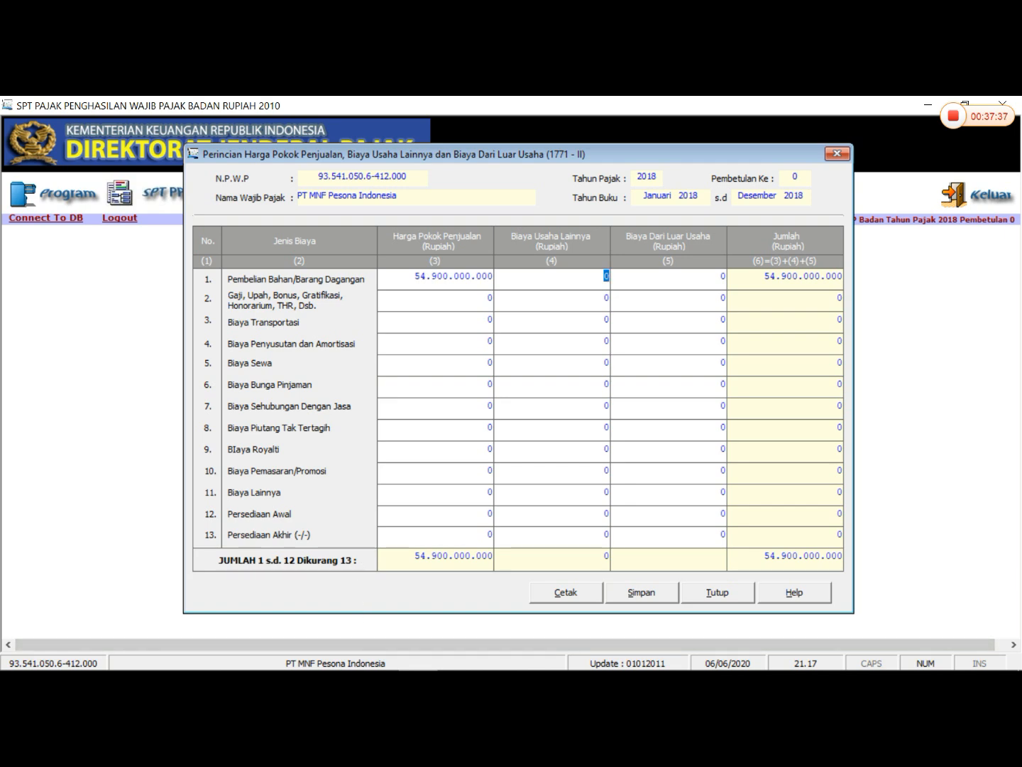
- Look up the Komersial Persediaan Awal in Excel and enter 17.750.000.000 as its Harga Pokok Penjualan in eSPT
{"action": "left_click", "coordinate": [393, 655]}
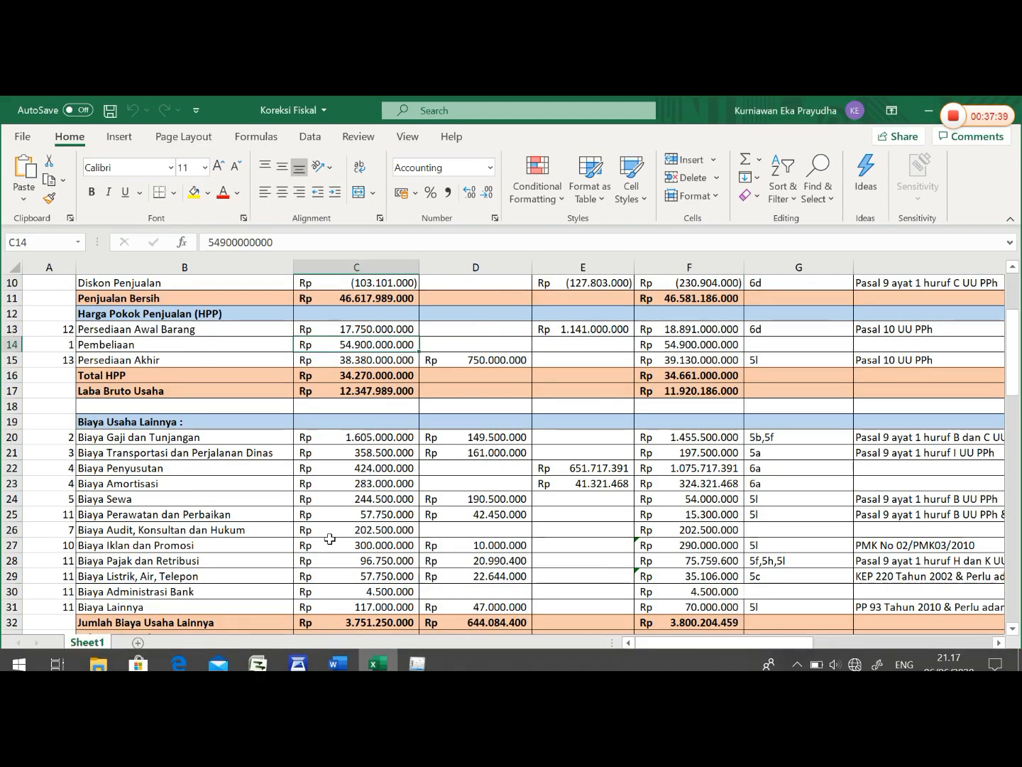
{"action": "left_click", "coordinate": [382, 329]}
{"action": "left_click", "coordinate": [419, 661]}
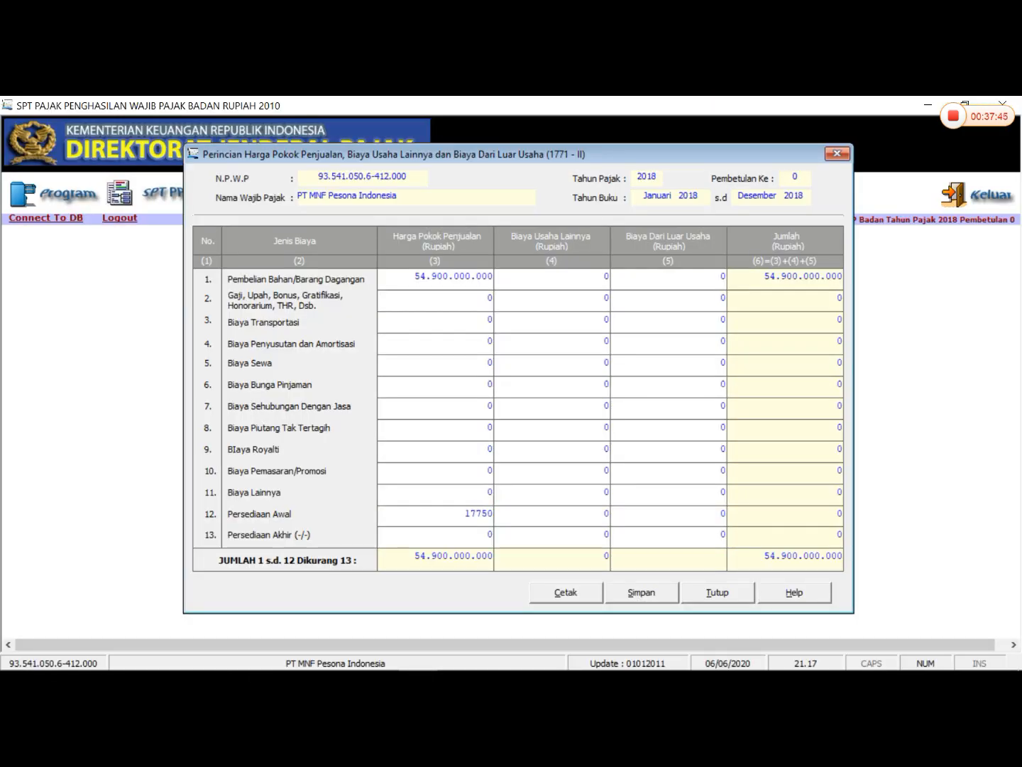
{"action": "key", "text": "Tab"}
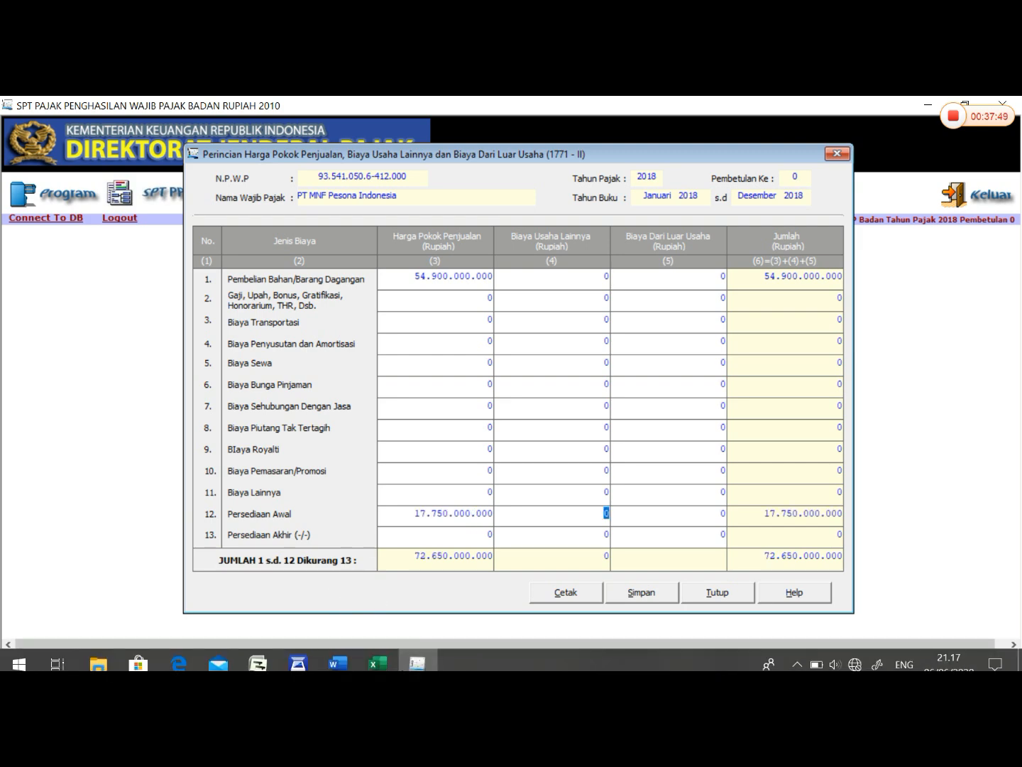
- Look up the Komersial Persediaan Akhir in Excel and enter 38.380.000.000 as its Harga Pokok Penjualan in eSPT
{"action": "left_click", "coordinate": [394, 661]}
{"action": "left_click", "coordinate": [369, 364]}
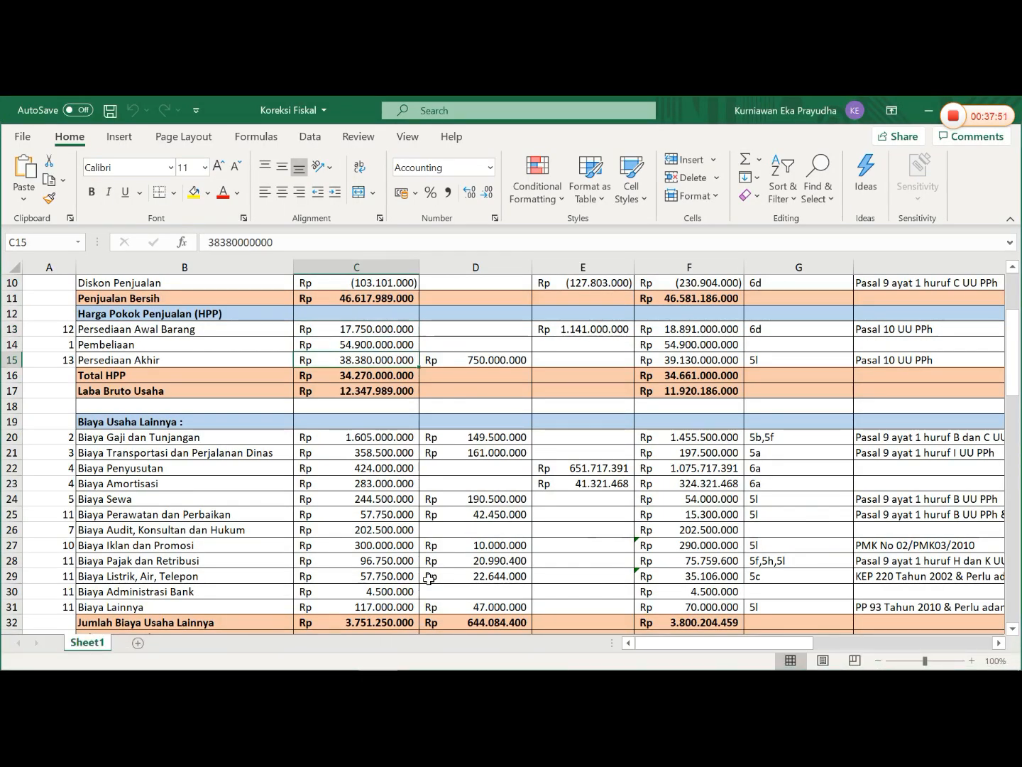
{"action": "left_click", "coordinate": [418, 654]}
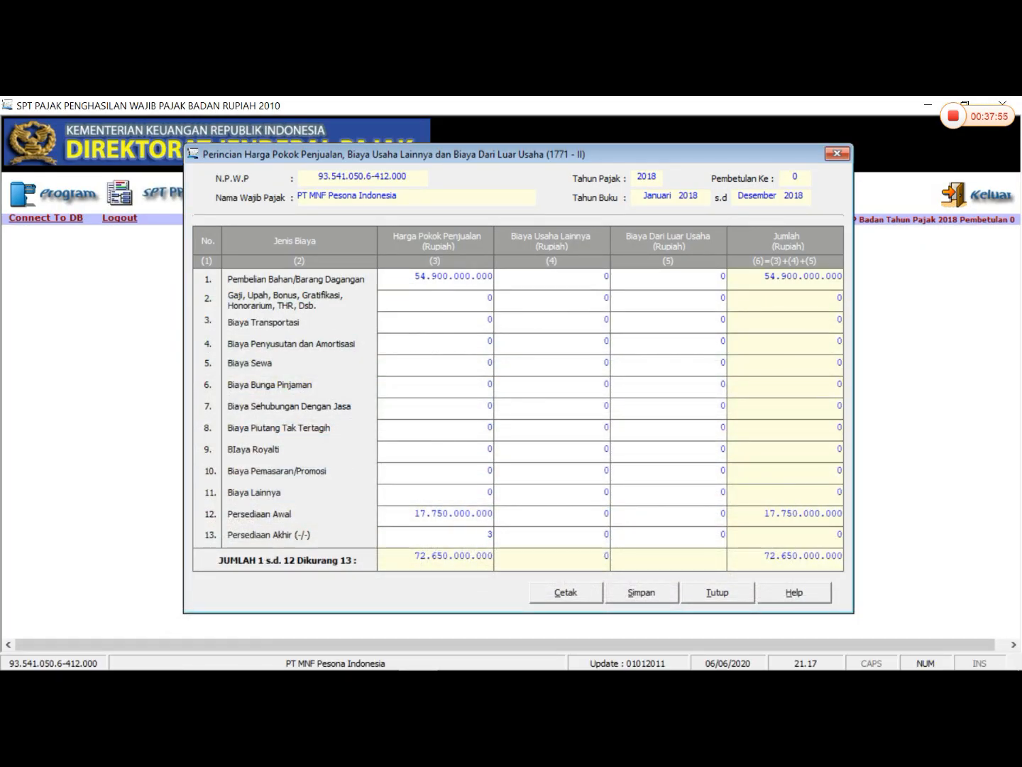
{"action": "type", "text": "38380000000"}
{"action": "key", "text": "Tab"}
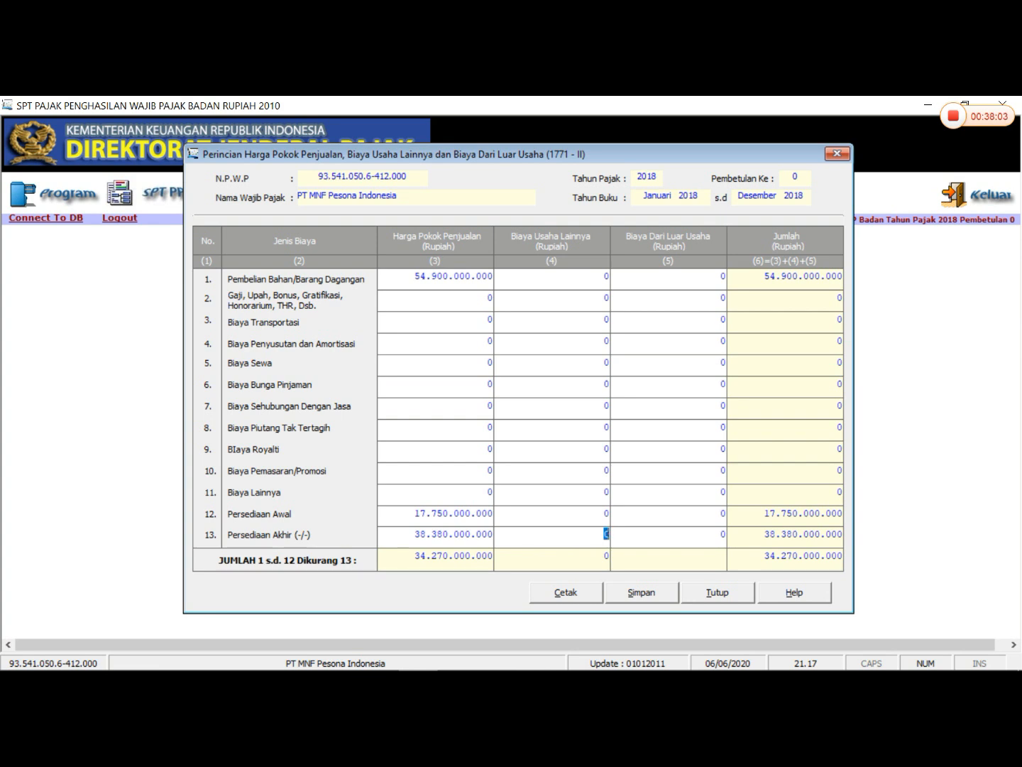
- Review the Komersial amounts and form row numbers under Biaya Usaha Lainnya in the Koreksi Fiskal workbook in Excel, returning to eSPT
{"action": "mouse_move", "coordinate": [366, 658]}
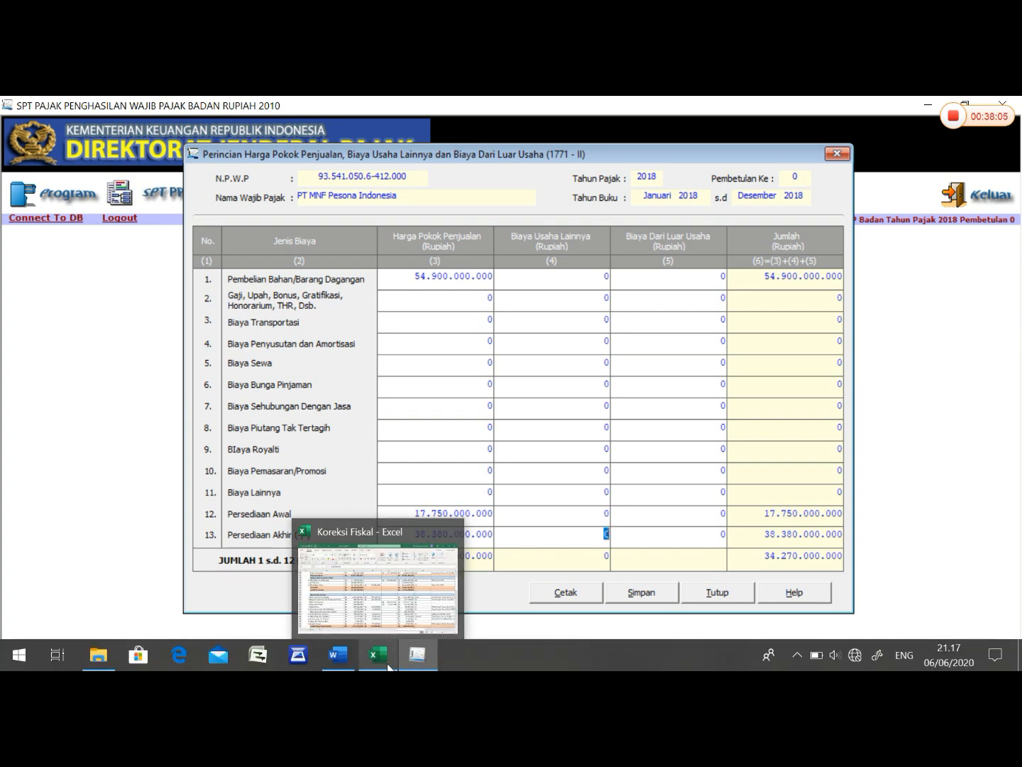
{"action": "left_click", "coordinate": [389, 667]}
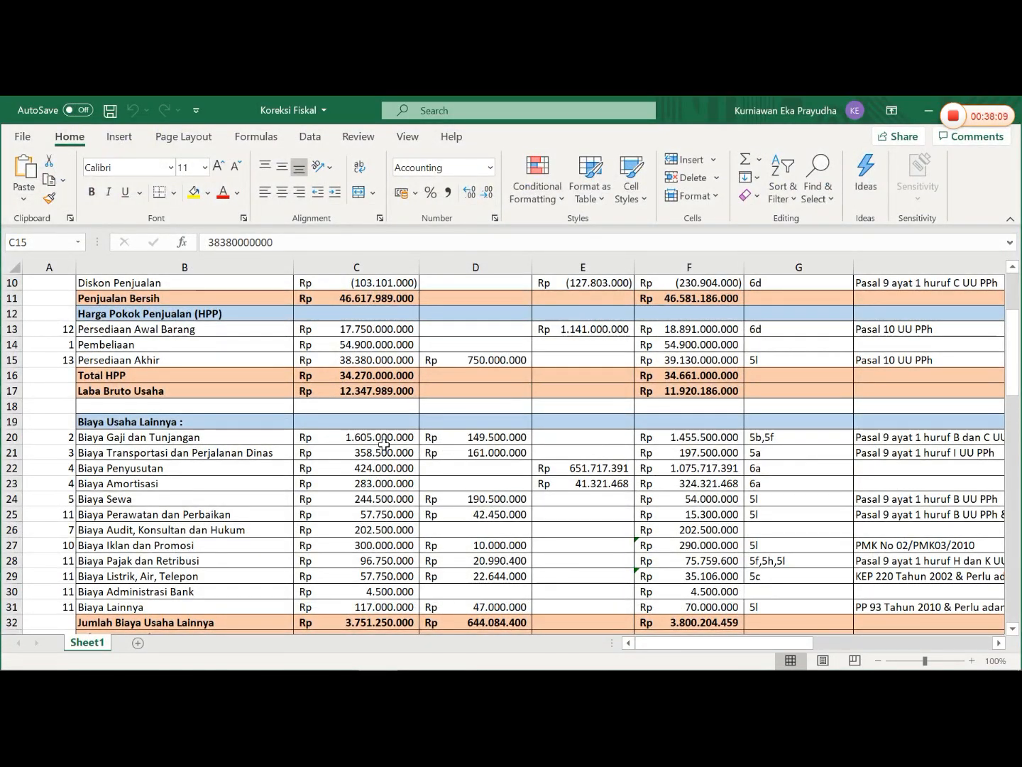
{"action": "left_click", "coordinate": [418, 656]}
{"action": "left_click", "coordinate": [376, 656]}
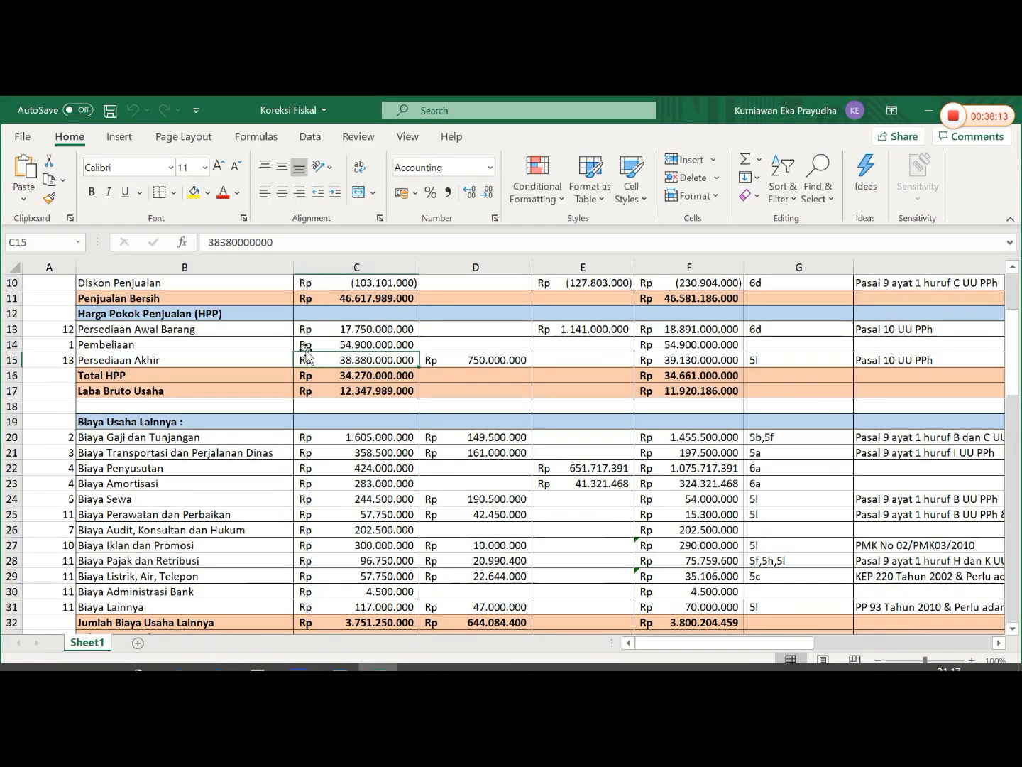
{"action": "scroll", "coordinate": [306, 367], "scroll_direction": "up", "scroll_amount": 2}
{"action": "scroll", "coordinate": [305, 372], "scroll_direction": "down", "scroll_amount": 2}
{"action": "scroll", "coordinate": [305, 371], "scroll_direction": "up", "scroll_amount": 3}
{"action": "scroll", "coordinate": [304, 373], "scroll_direction": "down", "scroll_amount": 6}
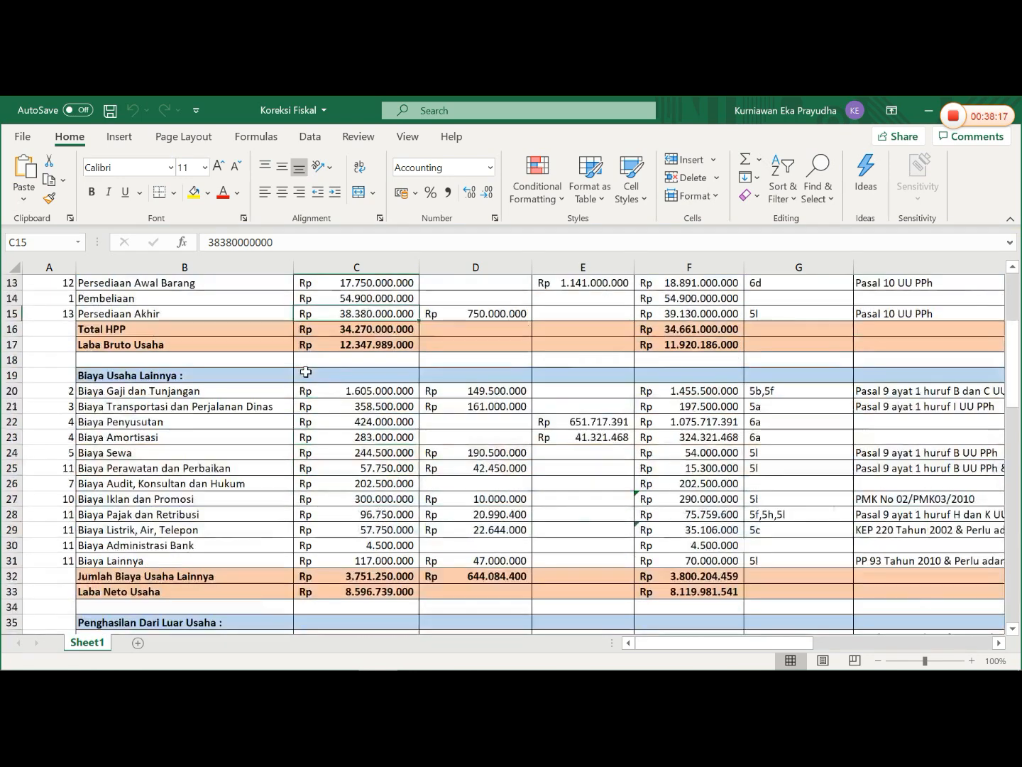
{"action": "scroll", "coordinate": [304, 373], "scroll_direction": "up", "scroll_amount": 1}
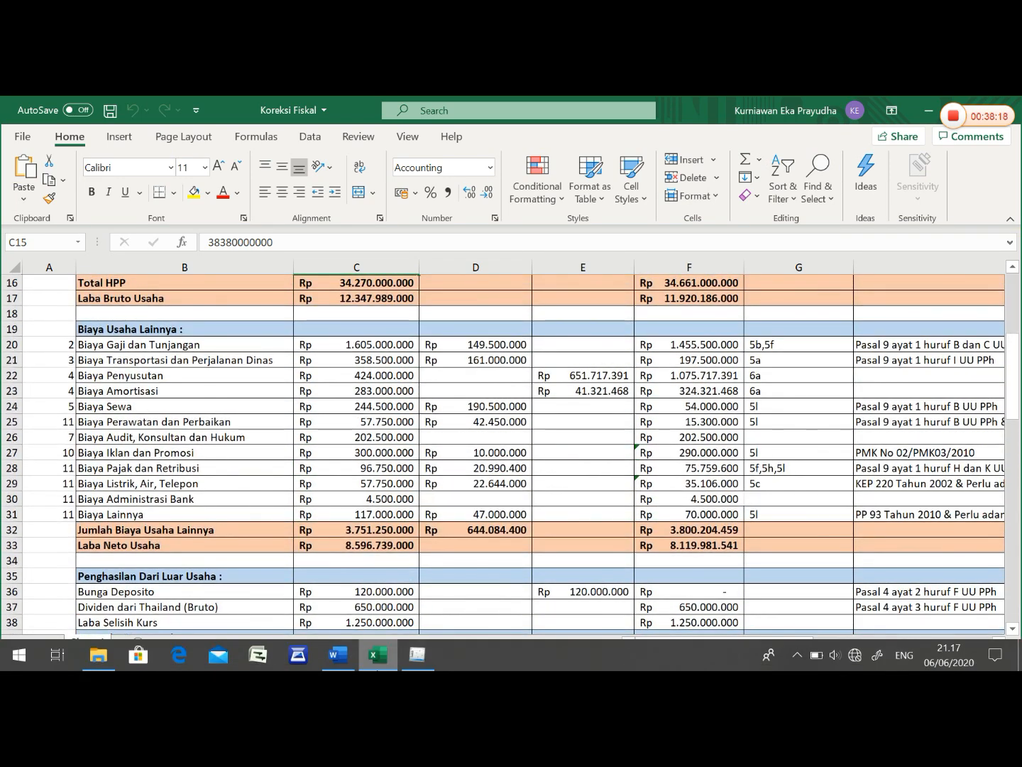
{"action": "left_click", "coordinate": [417, 659]}
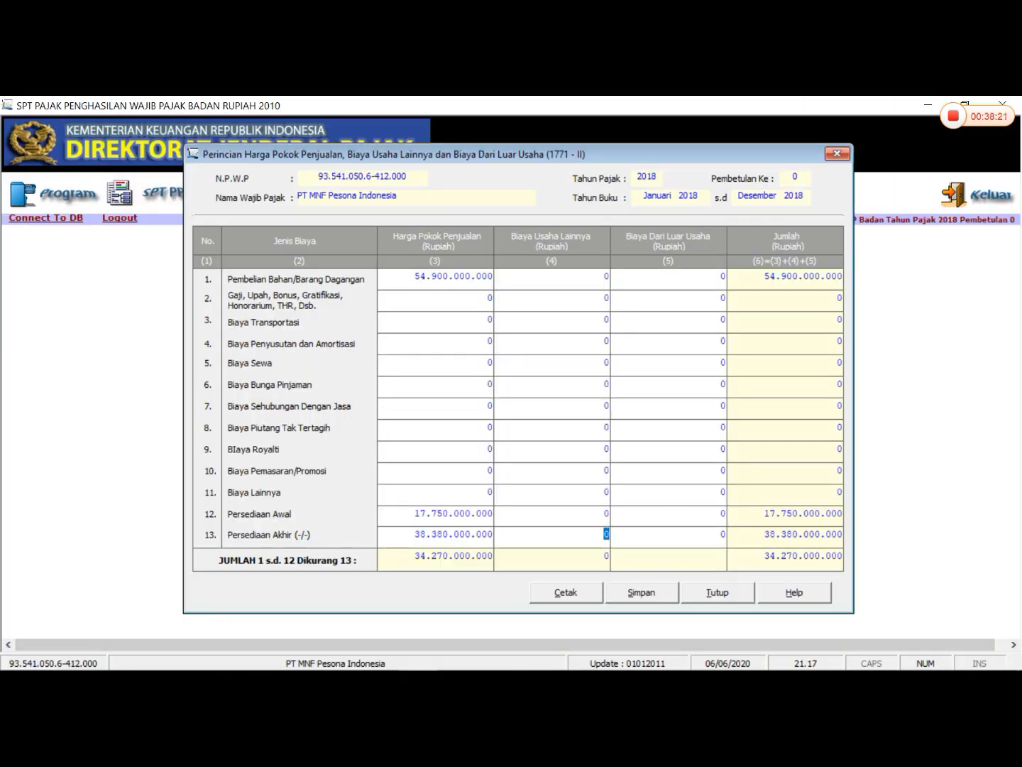
- Set Biaya Usaha Lainnya for Gaji, Upah, Bonus, Gratifikasi, Honorarium, THR to 1.605.000.000
{"action": "left_click", "coordinate": [604, 276]}
{"action": "left_click", "coordinate": [606, 297]}
{"action": "type", "text": "1.605."}
{"action": "type", "text": "000.000"}
{"action": "key", "text": "Tab"}
{"action": "type", "text": "355"}
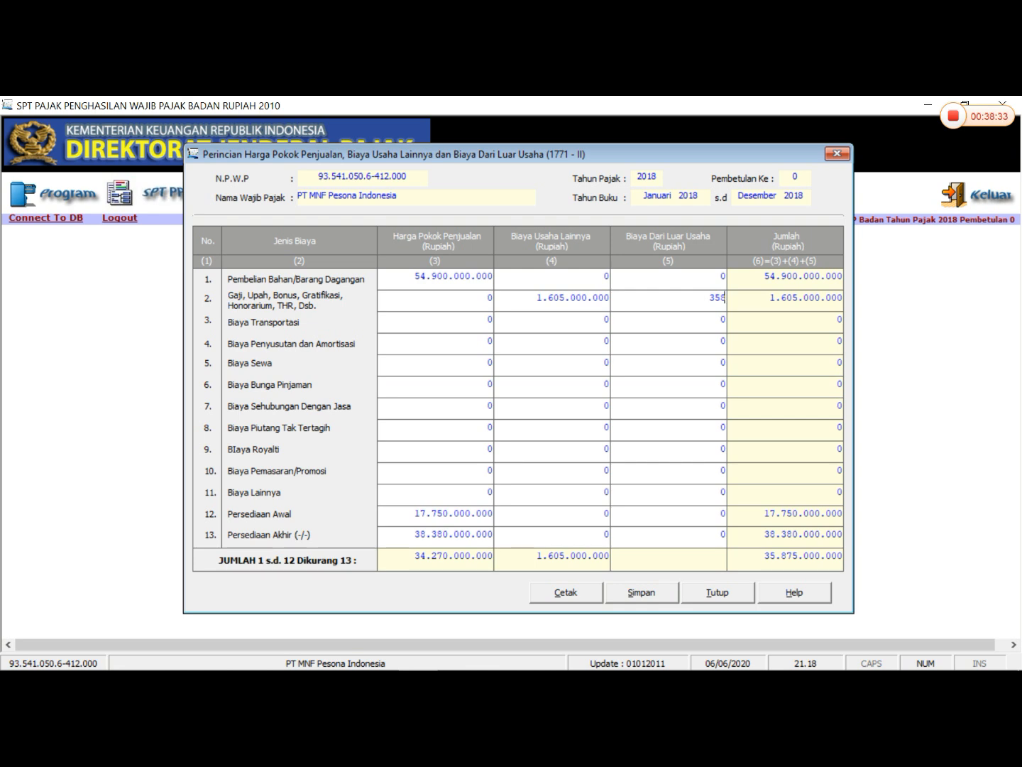
{"action": "type", "text": "500"}
{"action": "key", "text": "BackSpace"}
{"action": "key", "text": "BackSpace"}
{"action": "key", "text": "BackSpace"}
{"action": "key", "text": "BackSpace"}
{"action": "key", "text": "BackSpace"}
{"action": "key", "text": "BackSpace"}
- Set Biaya Usaha Lainnya for Biaya Transportasi to 358.500.000
{"action": "left_click", "coordinate": [604, 318]}
{"action": "type", "text": "358500000"}
{"action": "key", "text": "Tab"}
- Under Biaya Usaha Lainnya, set Biaya Penyusutan dan Amortisasi to 707.000.000 and Biaya Sewa to 244.500.000
{"action": "double_click", "coordinate": [606, 341]}
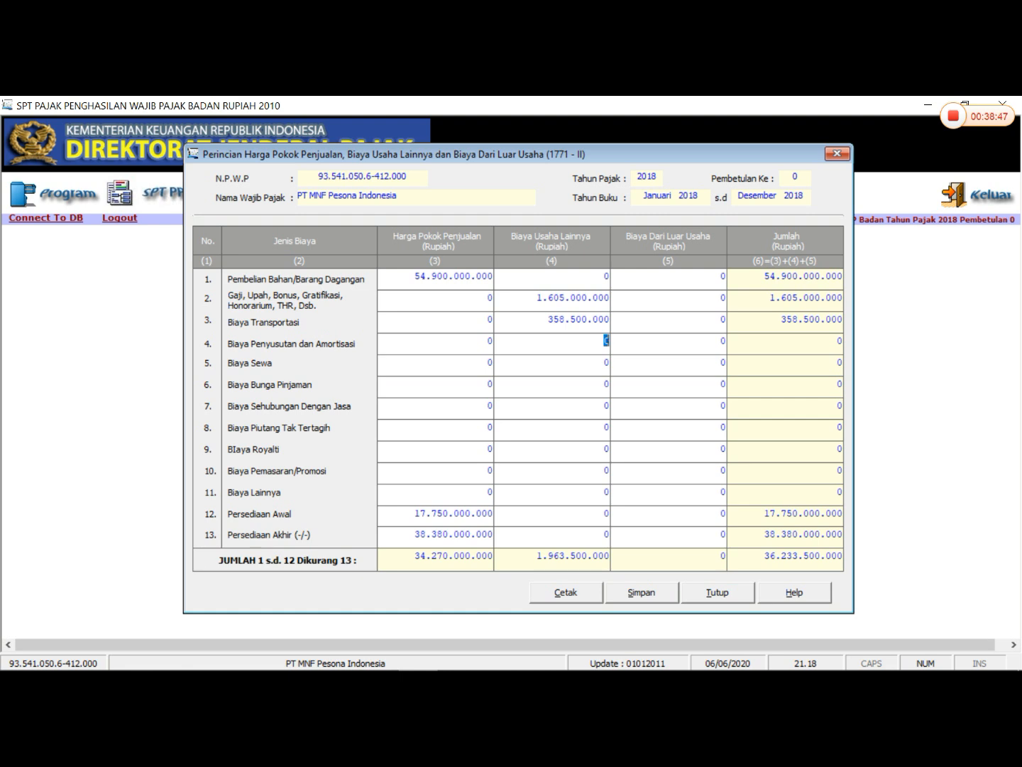
{"action": "type", "text": "707000000"}
{"action": "key", "text": "Return"}
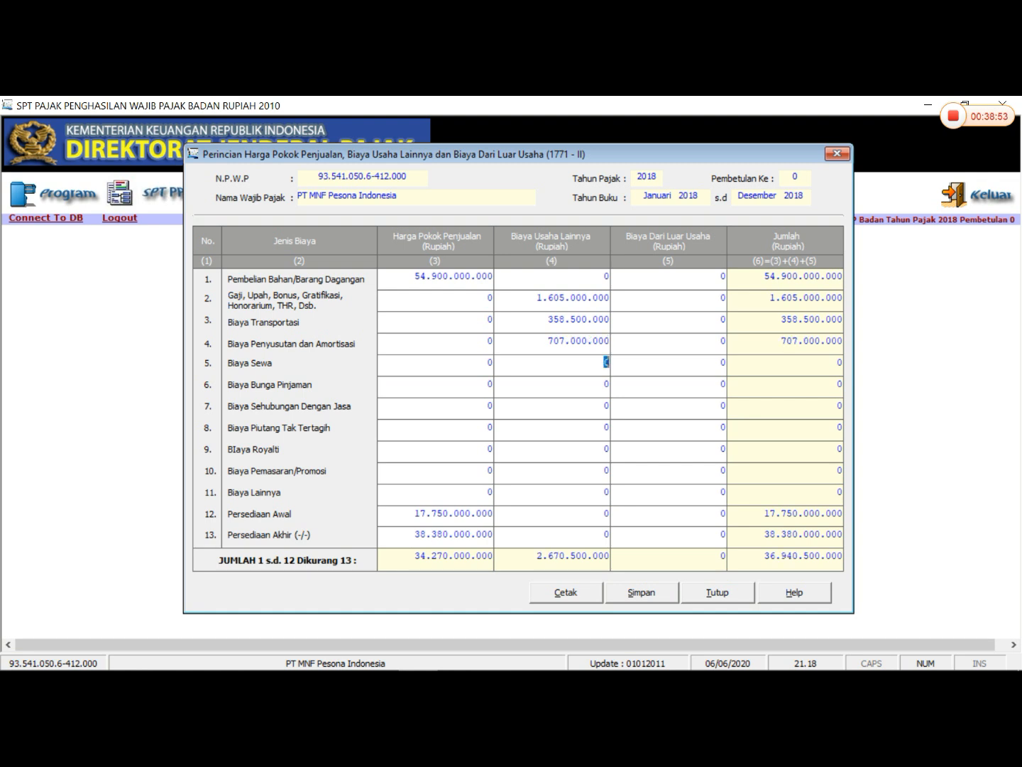
{"action": "type", "text": "244.500."}
{"action": "type", "text": "00000"}
{"action": "key", "text": "Tab"}
- Set Biaya Usaha Lainnya for Biaya Sehubungan Dengan Jasa to 202.500.000
{"action": "left_click", "coordinate": [604, 406]}
{"action": "type", "text": "2"}
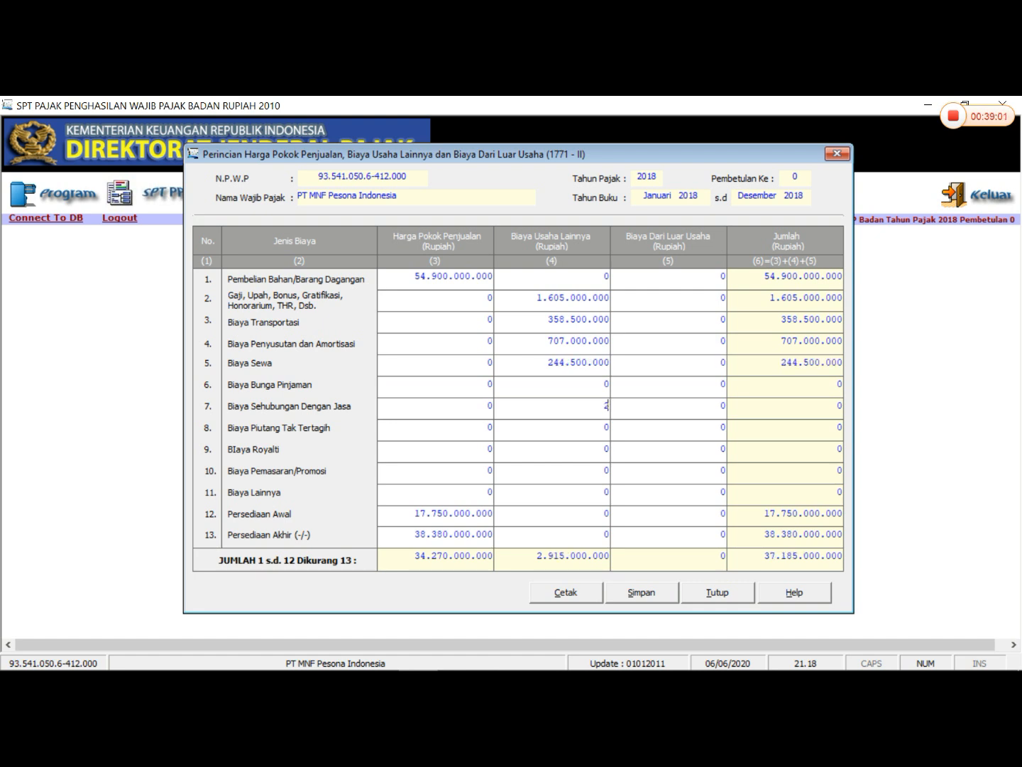
{"action": "type", "text": "02500000"}
{"action": "key", "text": "Tab"}
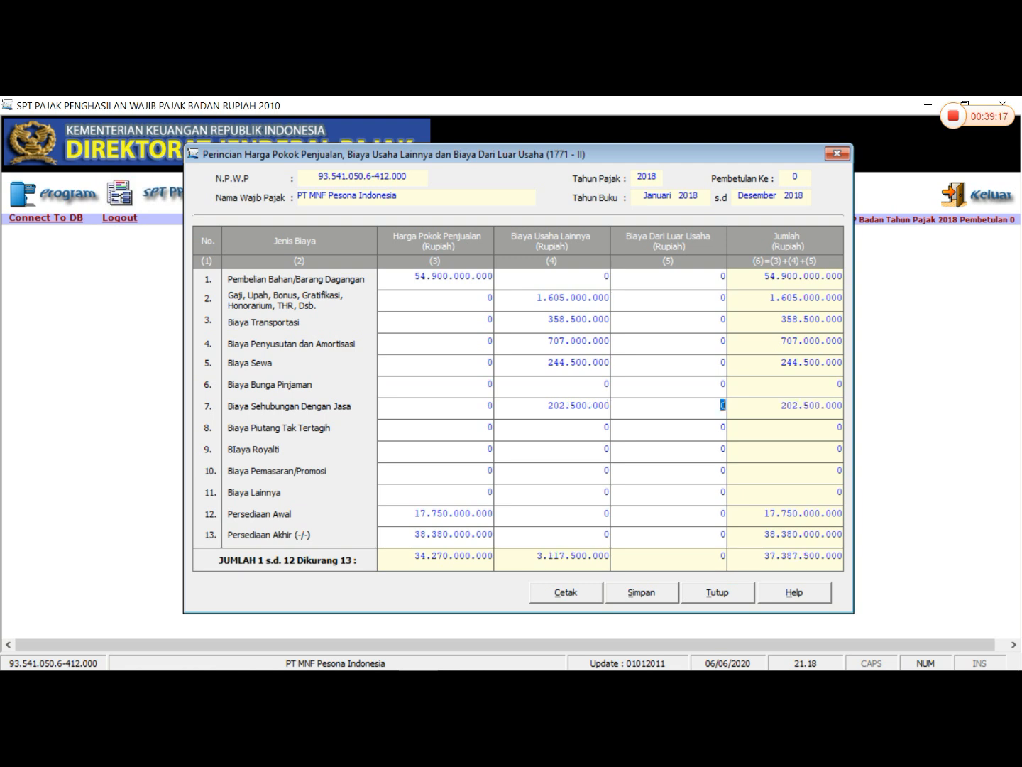
- Set Biaya Usaha Lainnya for Biaya Pemasaran/Promosi to 300.000.000
{"action": "key", "text": "Tab"}
{"action": "key", "text": "Tab"}
{"action": "key", "text": "Tab"}
{"action": "key", "text": "Tab"}
{"action": "key", "text": "Tab"}
{"action": "key", "text": "Tab"}
{"action": "key", "text": "Tab"}
{"action": "key", "text": "Tab"}
{"action": "key", "text": "Tab"}
{"action": "type", "text": "30"}
{"action": "key", "text": "BackSpace"}
{"action": "key", "text": "shift+Tab"}
{"action": "type", "text": "300.000.000"}
{"action": "key", "text": "Tab"}
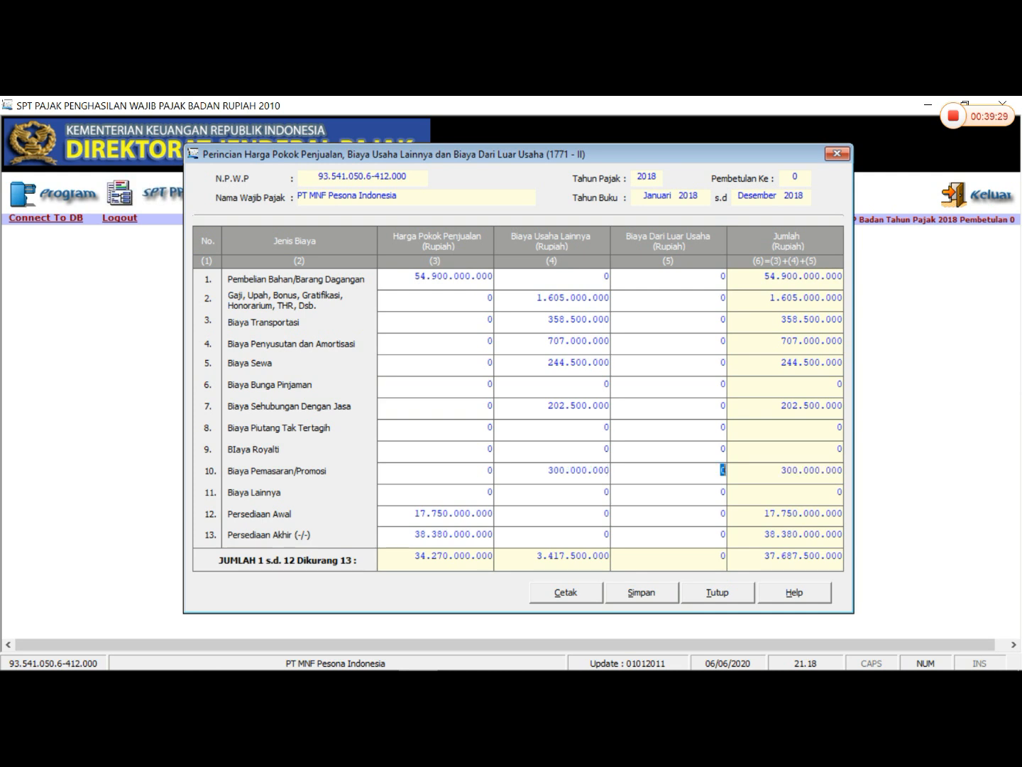
- Set Biaya Usaha Lainnya for the Biaya Lainnya row to 333.750.000
{"action": "key", "text": "Tab"}
{"action": "key", "text": "Tab"}
{"action": "type", "text": "333"}
{"action": "type", "text": "750000"}
{"action": "key", "text": "Tab"}
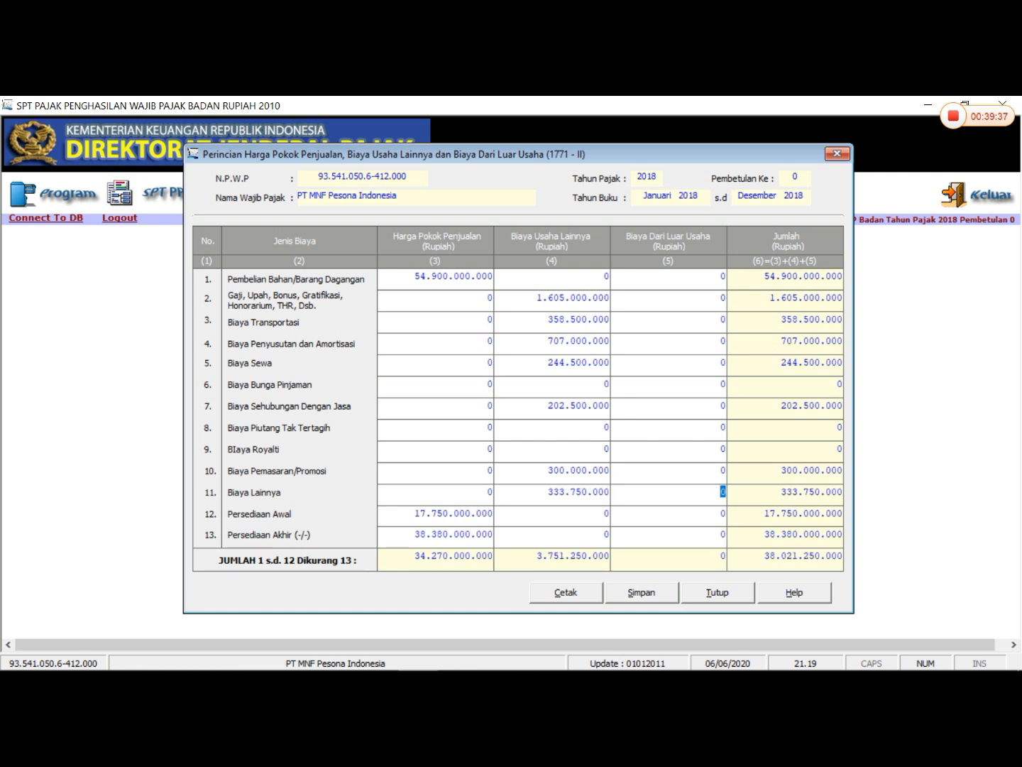
- Look up the Komersial Biaya Bunga Pinjaman under Biaya dari Luar Usaha in the Excel workbook, returning to eSPT
{"action": "mouse_move", "coordinate": [480, 643]}
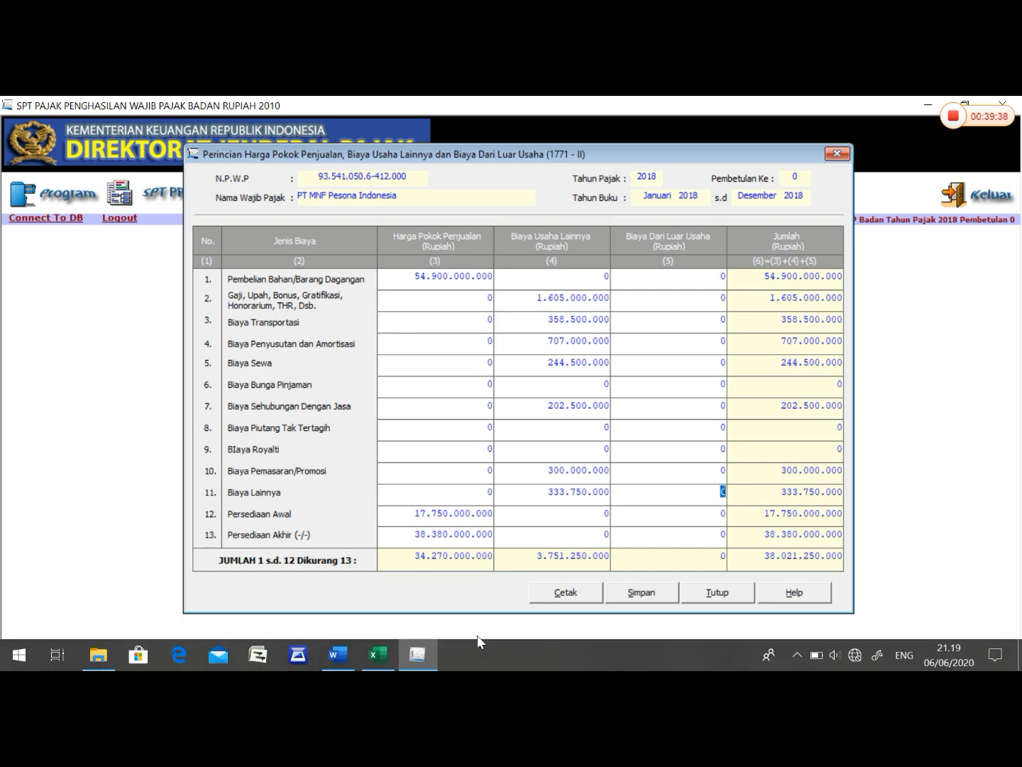
{"action": "left_click", "coordinate": [364, 656]}
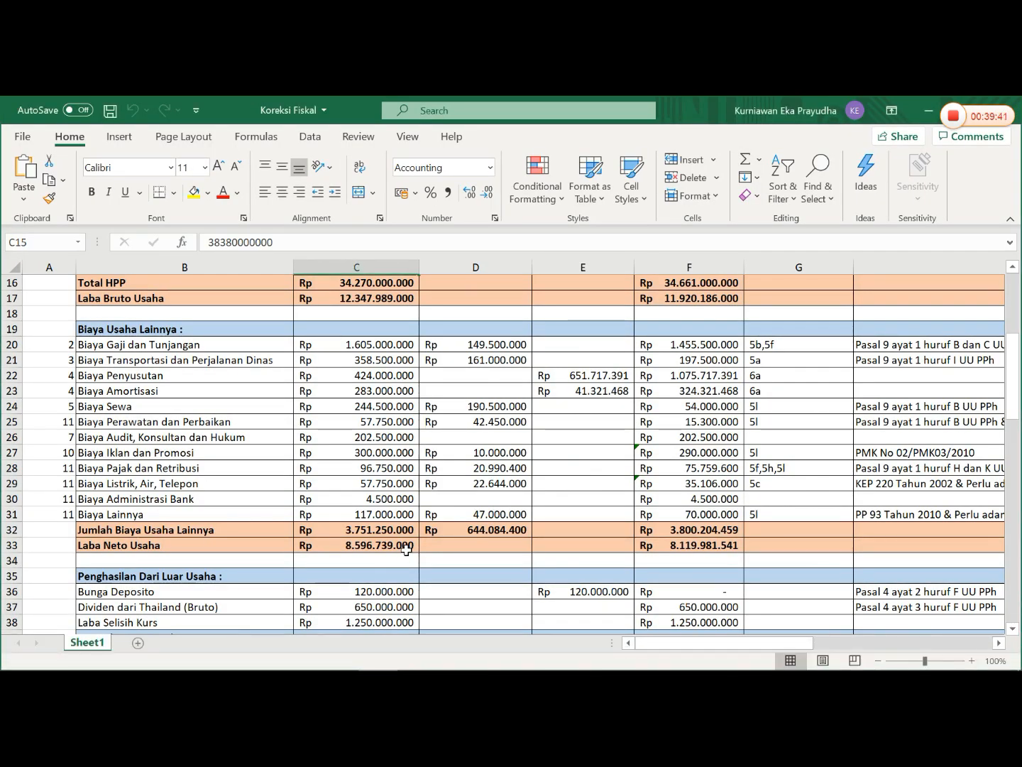
{"action": "scroll", "coordinate": [406, 551], "scroll_direction": "down", "scroll_amount": 3}
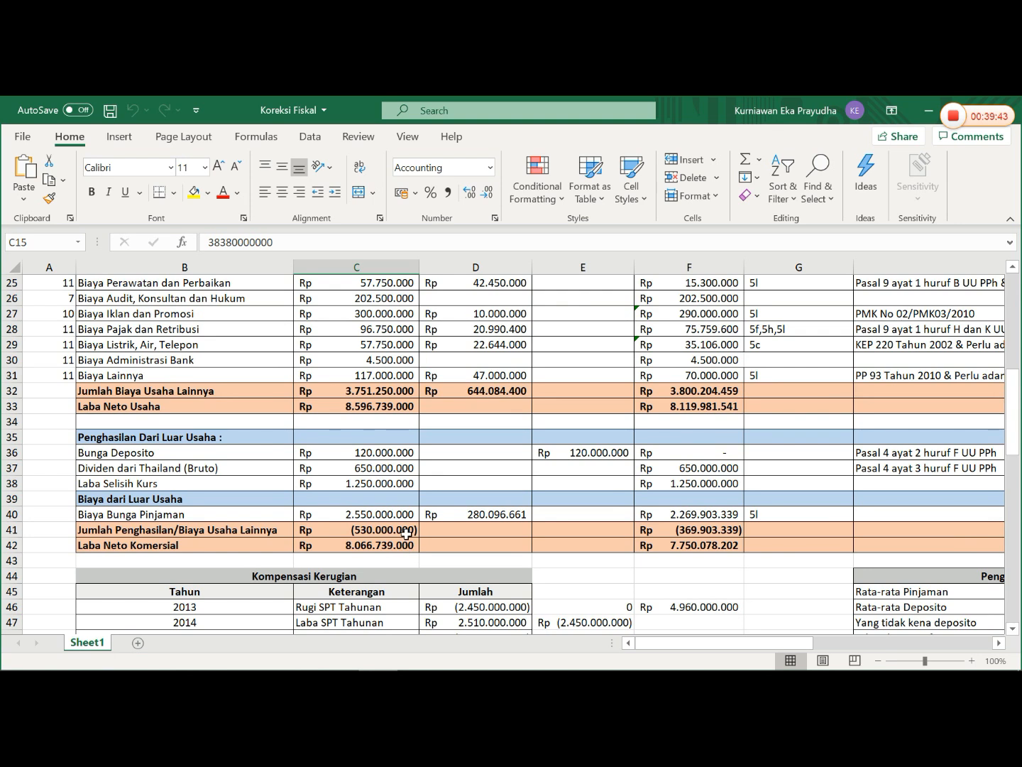
{"action": "left_click", "coordinate": [396, 517]}
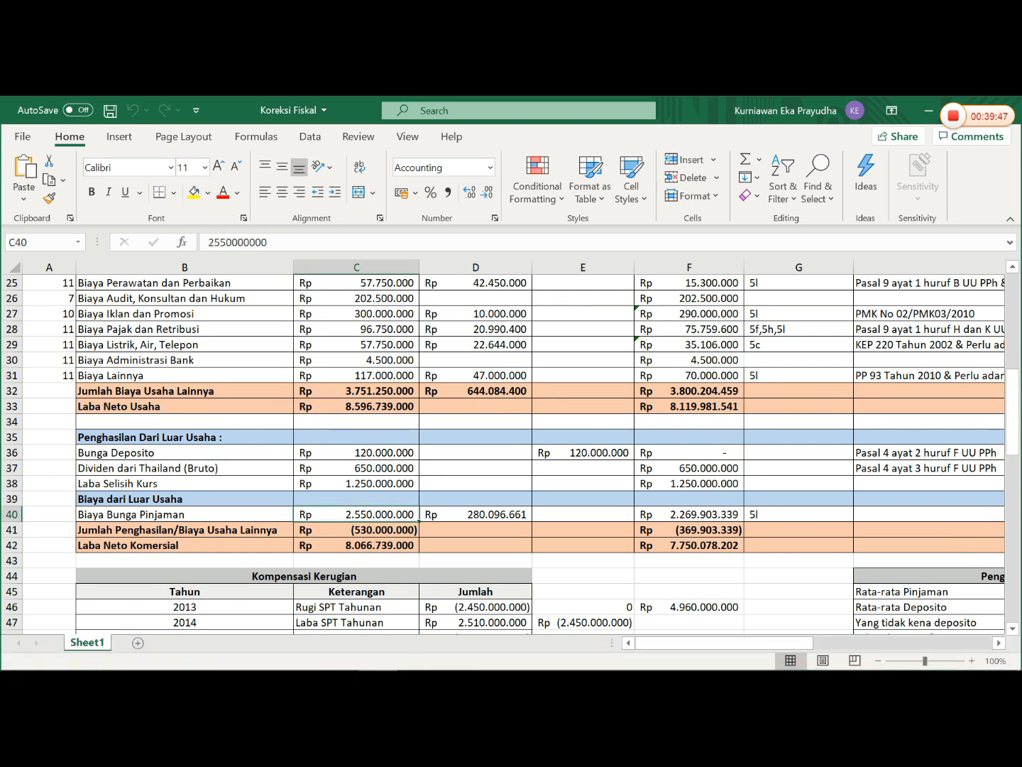
{"action": "left_click", "coordinate": [417, 655]}
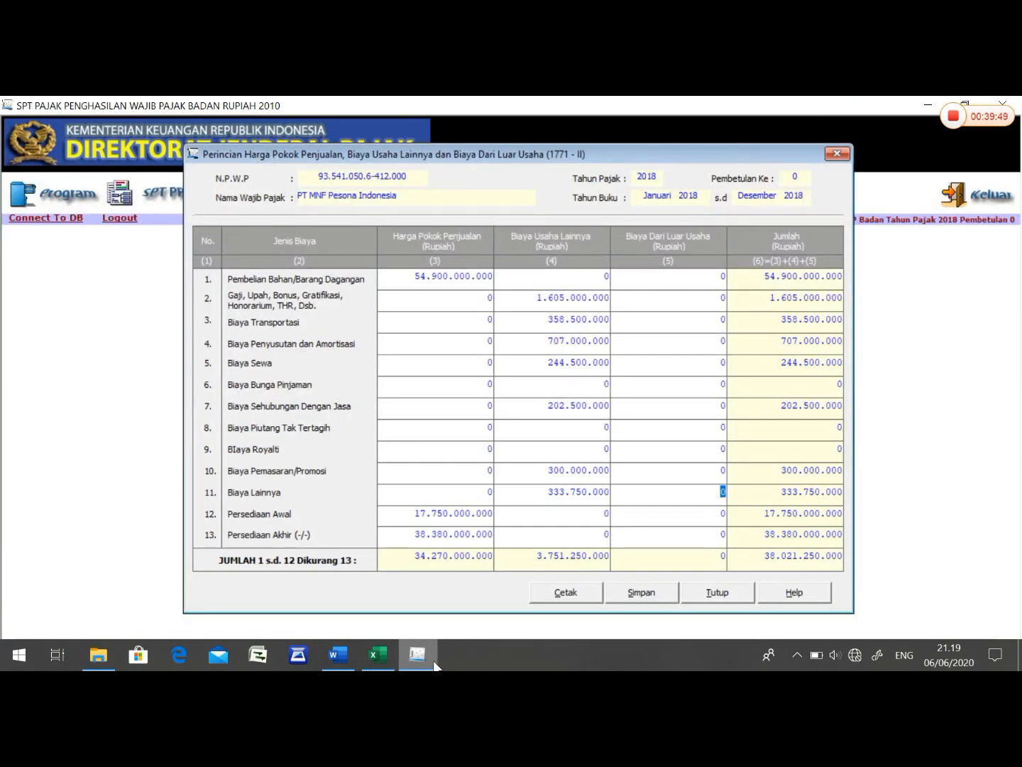
{"action": "left_click", "coordinate": [378, 660]}
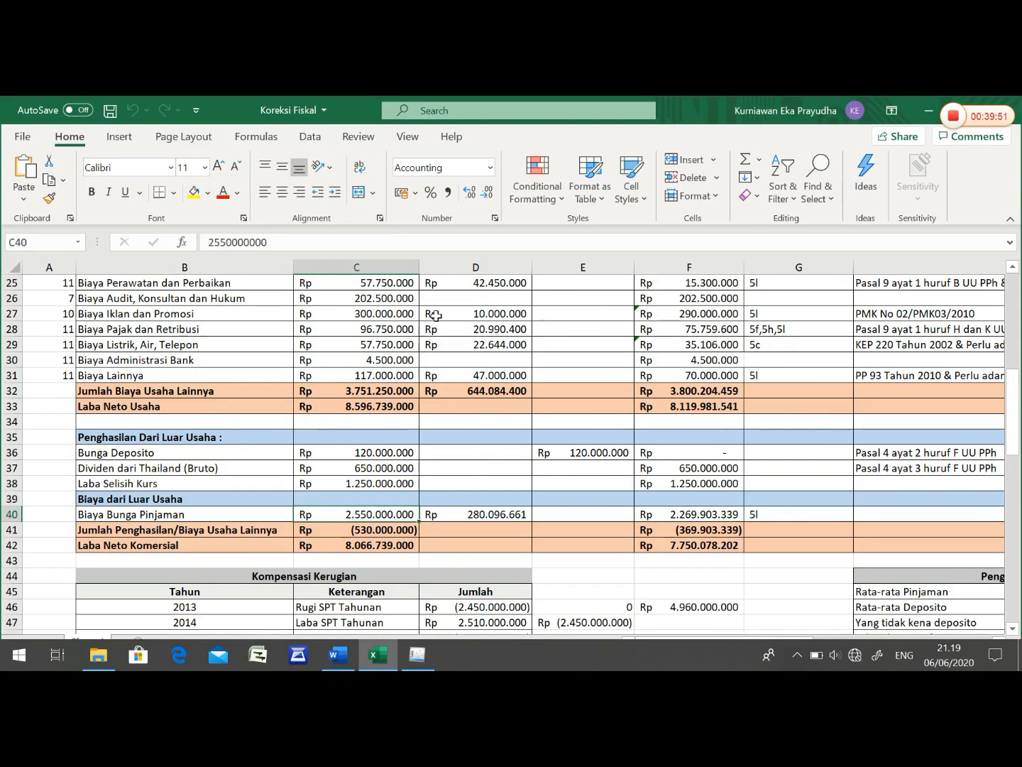
{"action": "scroll", "coordinate": [321, 444], "scroll_direction": "up", "scroll_amount": 5}
{"action": "scroll", "coordinate": [331, 447], "scroll_direction": "down", "scroll_amount": 6}
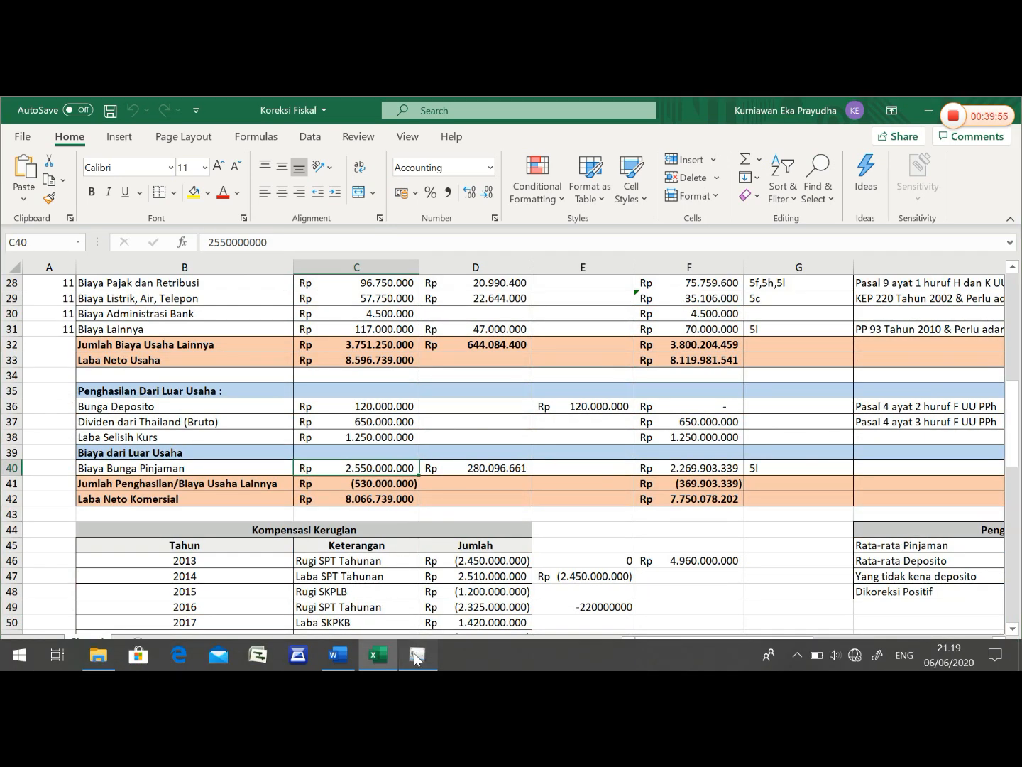
{"action": "left_click", "coordinate": [418, 655]}
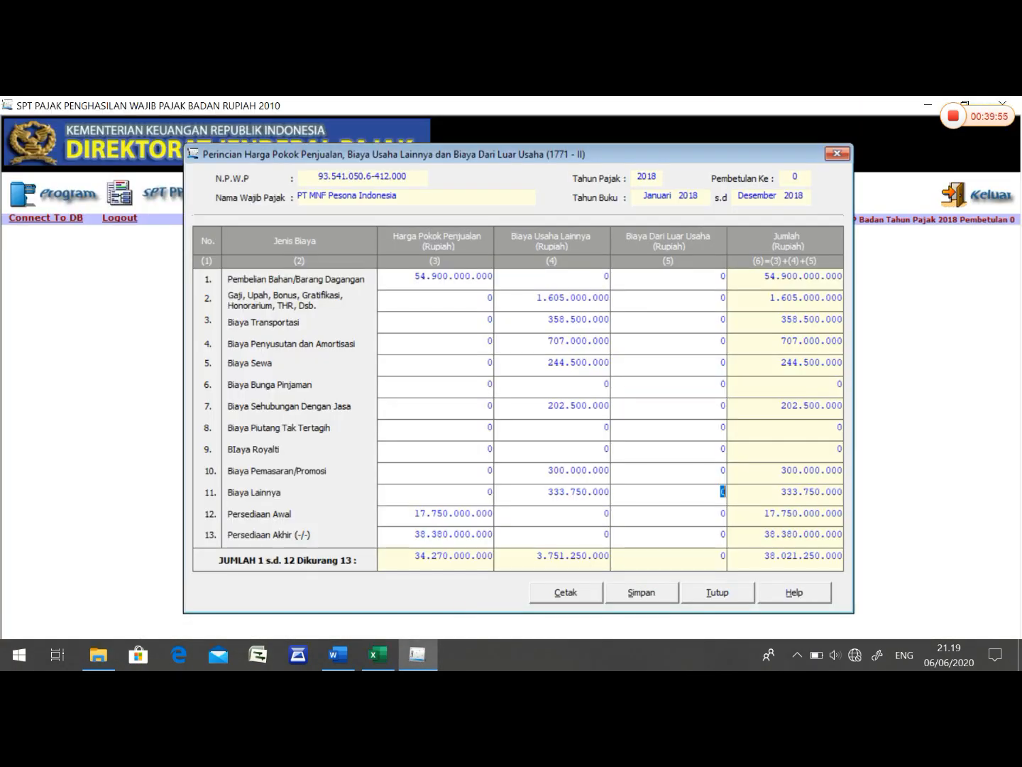
- Set Biaya Dari Luar Usaha for Biaya Bunga Pinjaman to 2.550.000.000
{"action": "left_click", "coordinate": [720, 384]}
{"action": "left_click", "coordinate": [839, 384]}
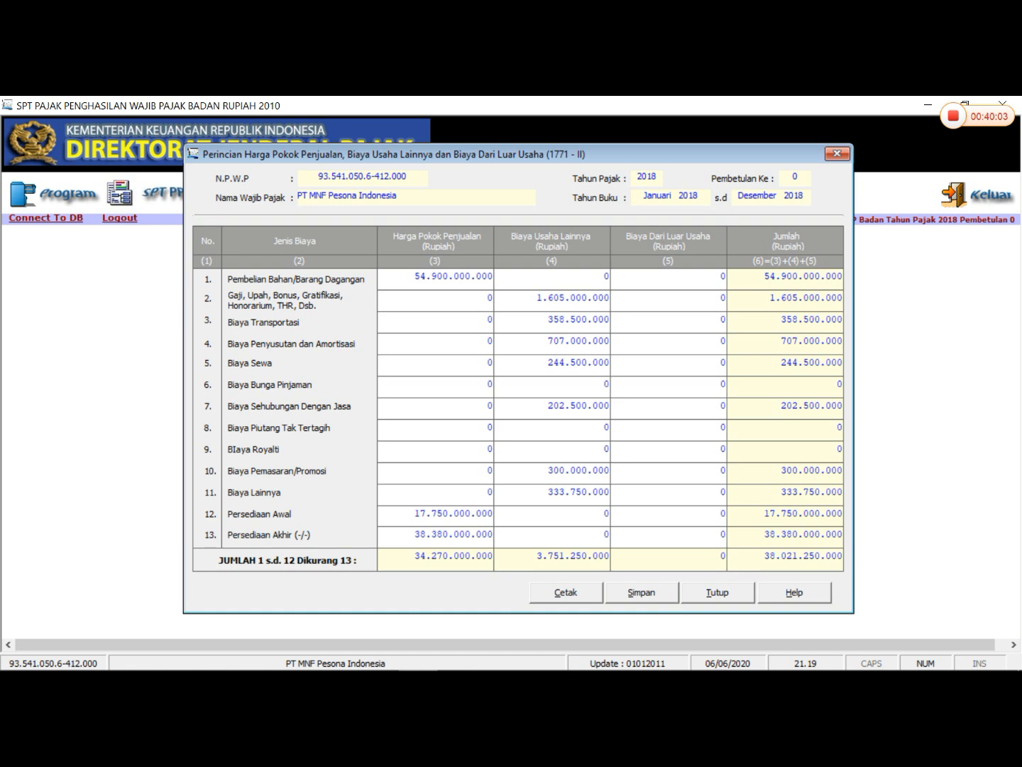
{"action": "left_click", "coordinate": [723, 384]}
{"action": "type", "text": "2.550.0"}
{"action": "type", "text": "00.000"}
{"action": "key", "text": "Return"}
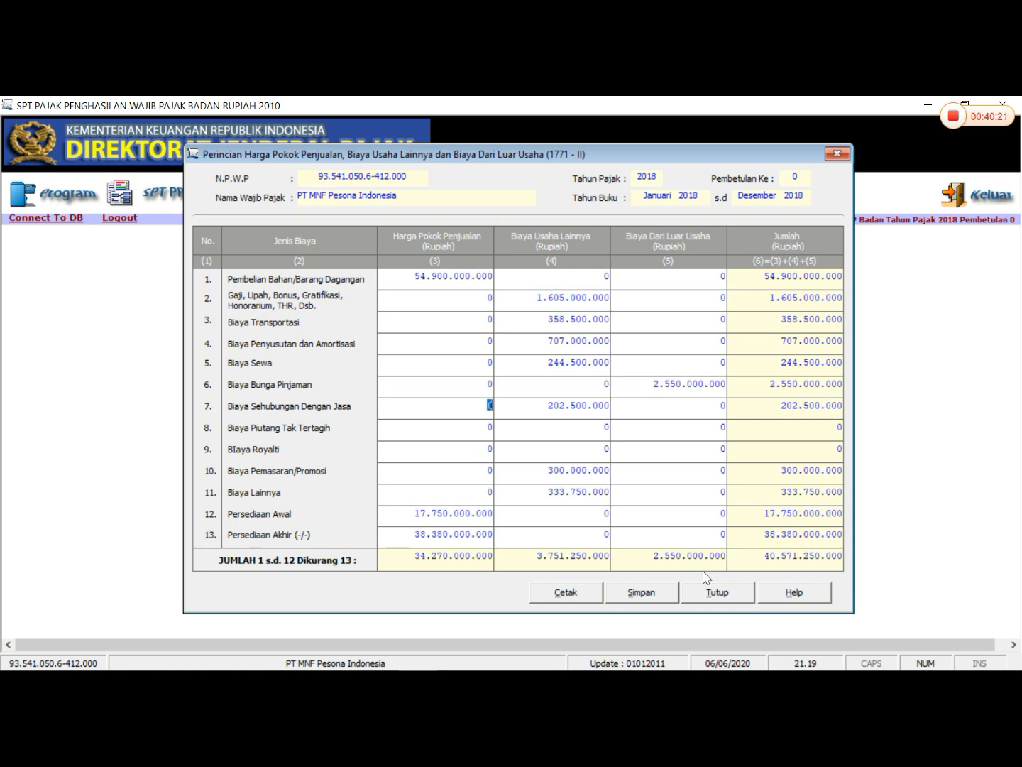
- Save the 1771-II data despite the depreciation and amortisation mismatch, and close the form
{"action": "left_click", "coordinate": [651, 598]}
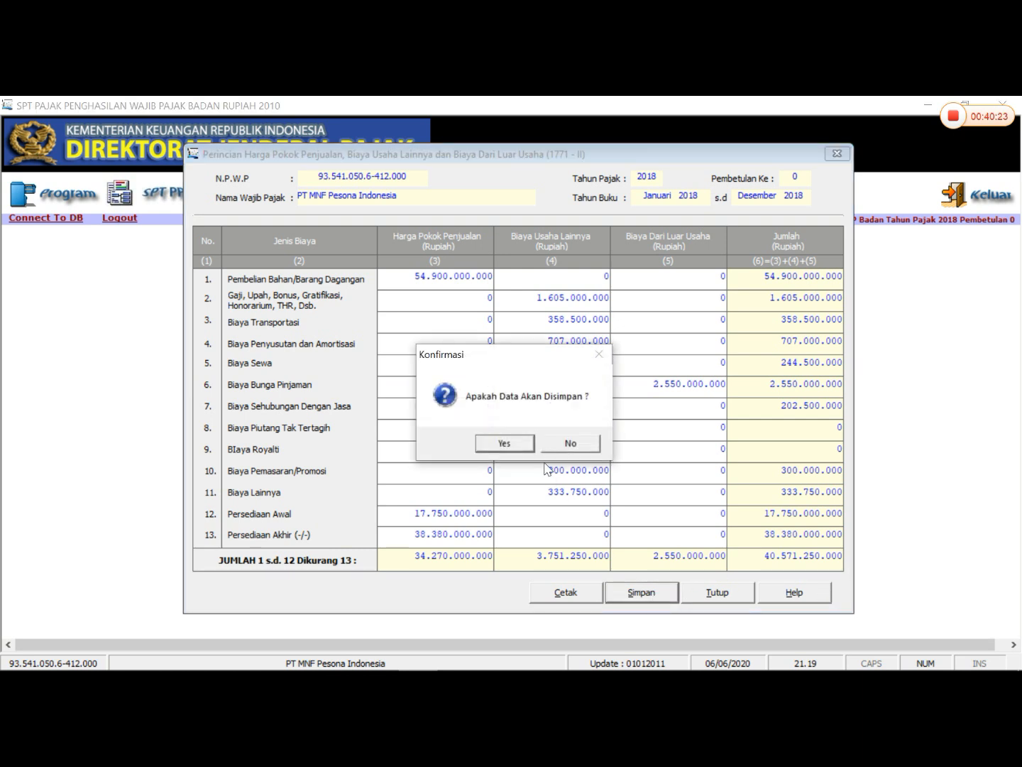
{"action": "left_click", "coordinate": [527, 447]}
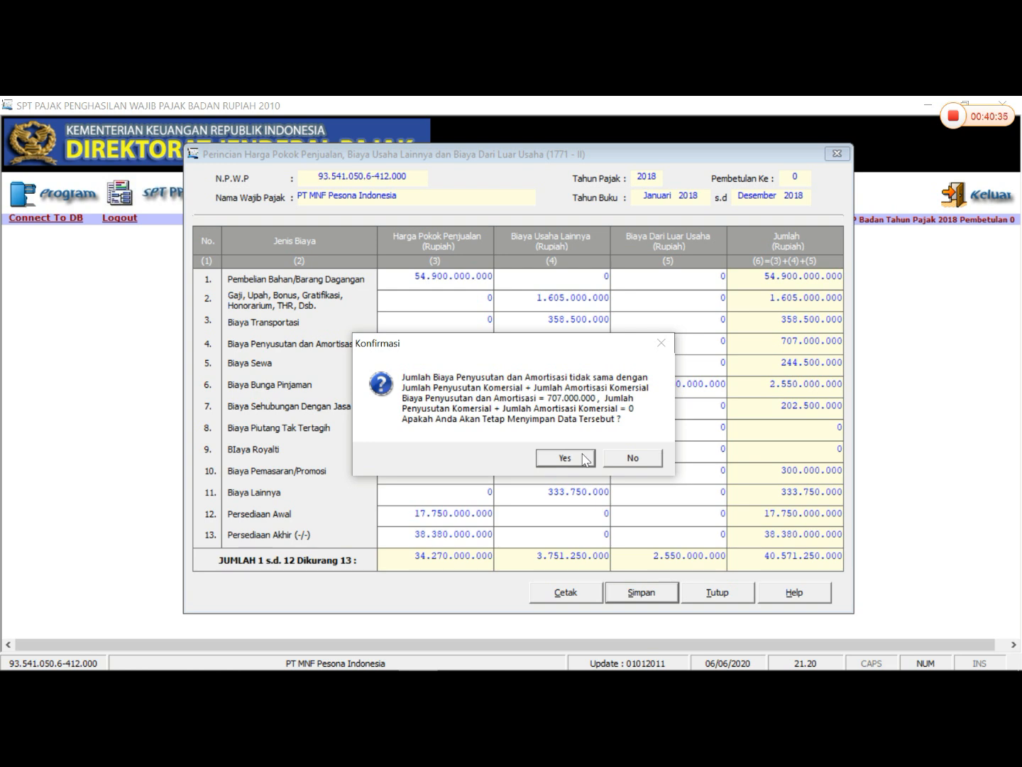
{"action": "left_click", "coordinate": [584, 458]}
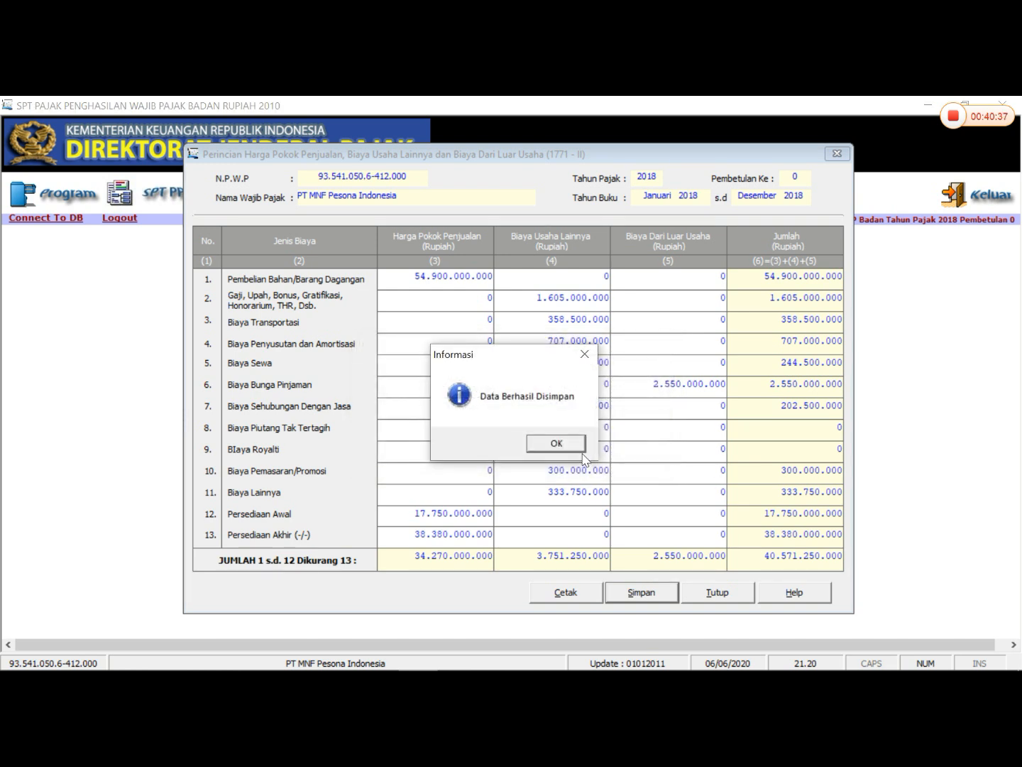
{"action": "left_click", "coordinate": [583, 445]}
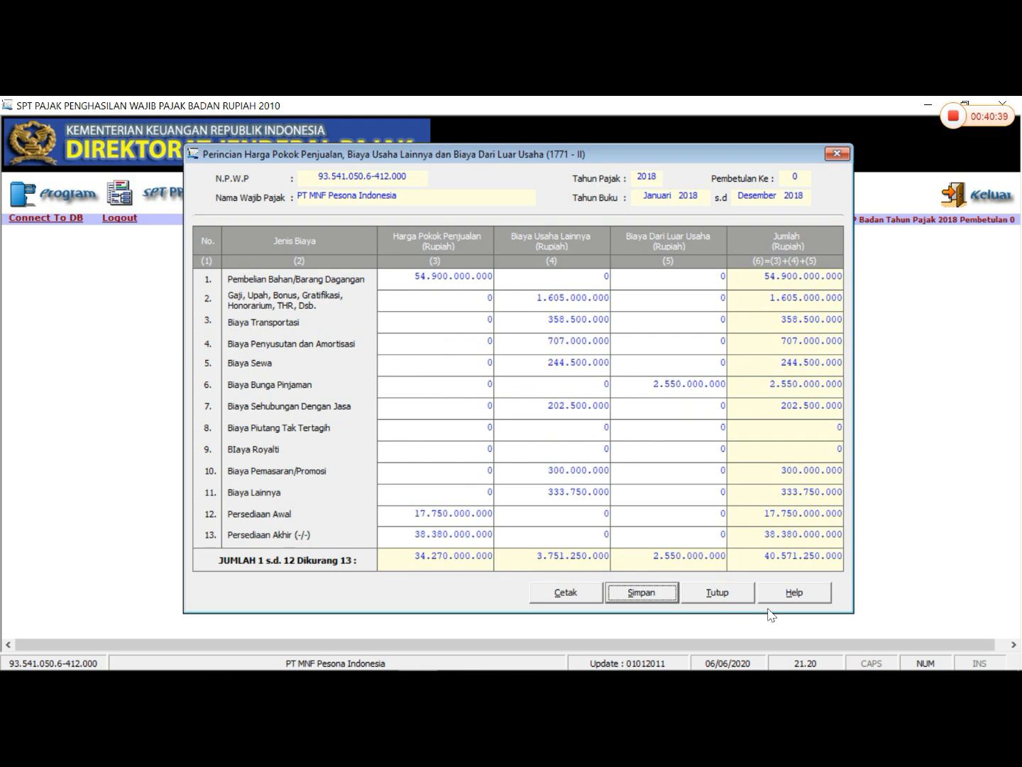
{"action": "left_click", "coordinate": [714, 595]}
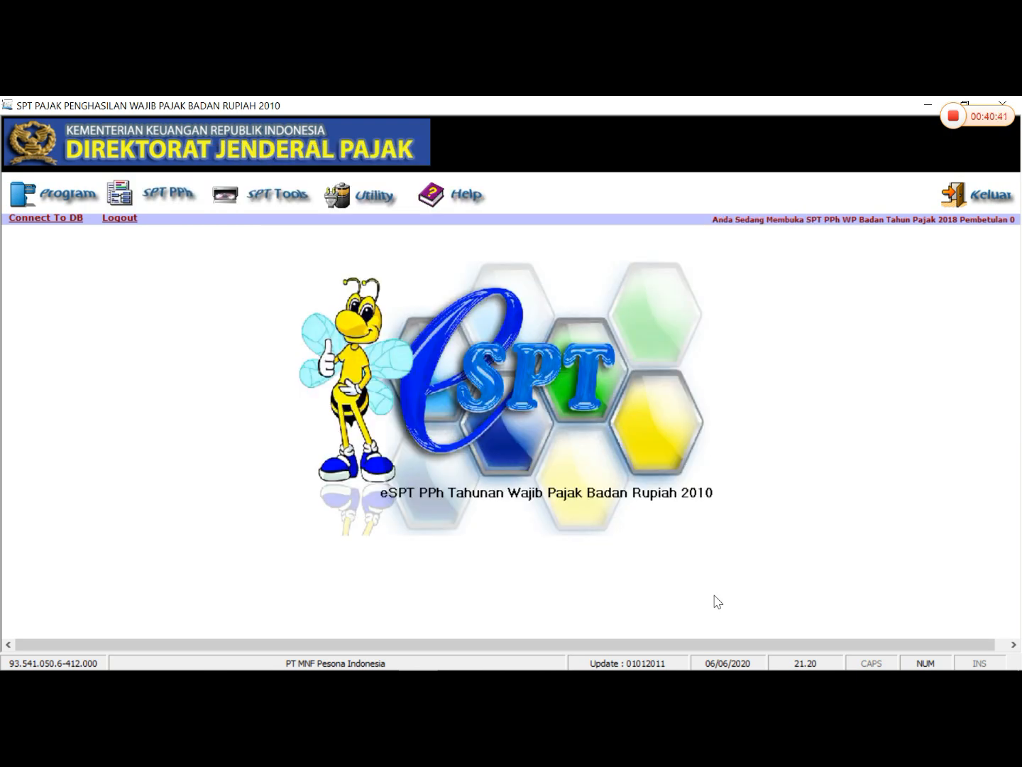